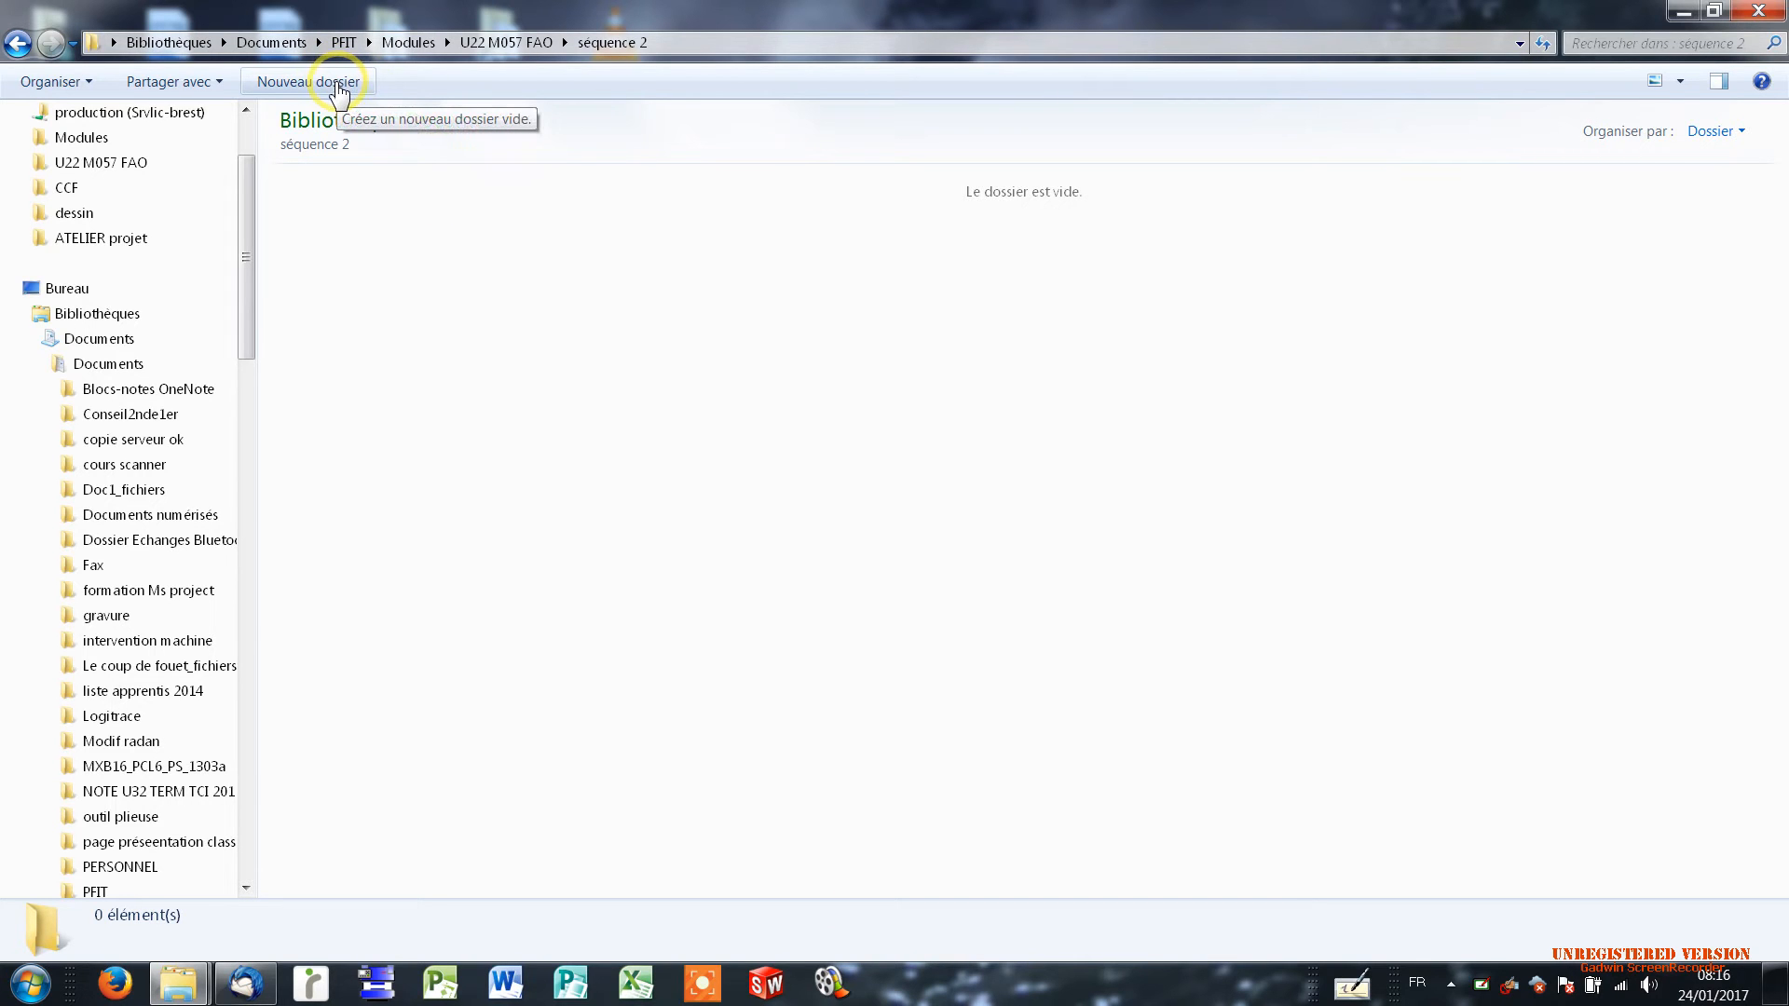
Create a new folder named s2a1 inside the séquence 2 folder.
{"action": "left_click", "coordinate": [337, 85]}
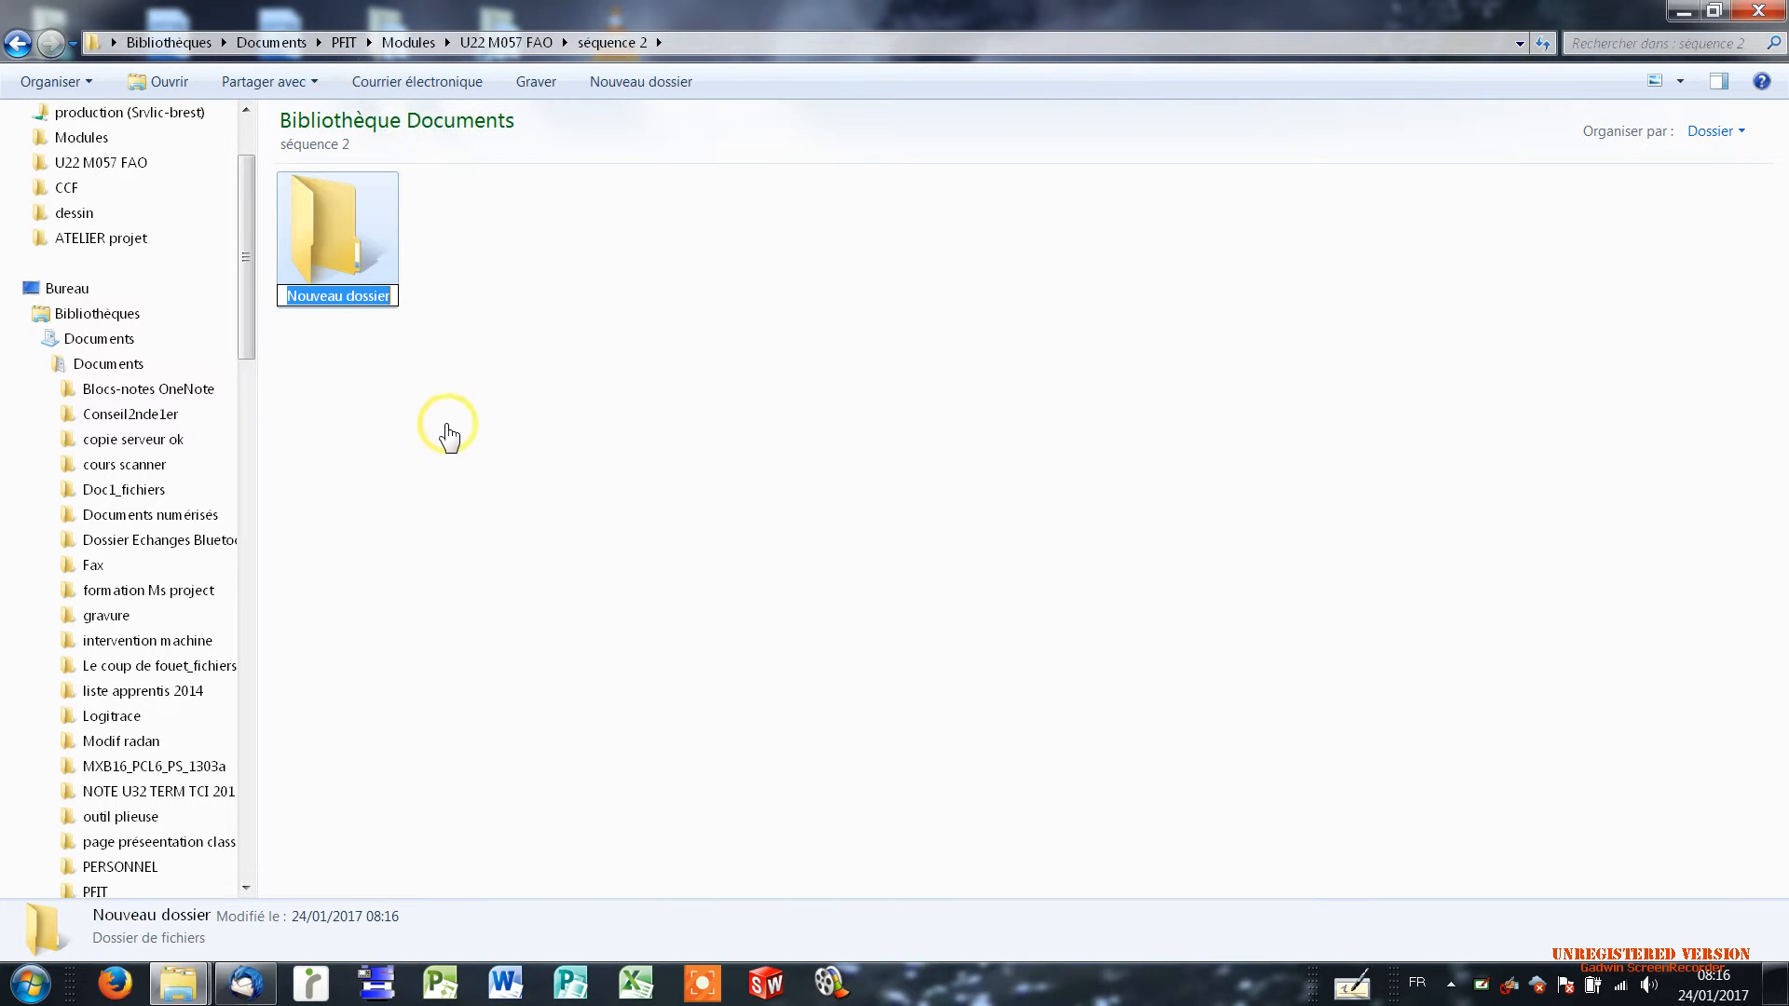
{"action": "type", "text": "s2a1"}
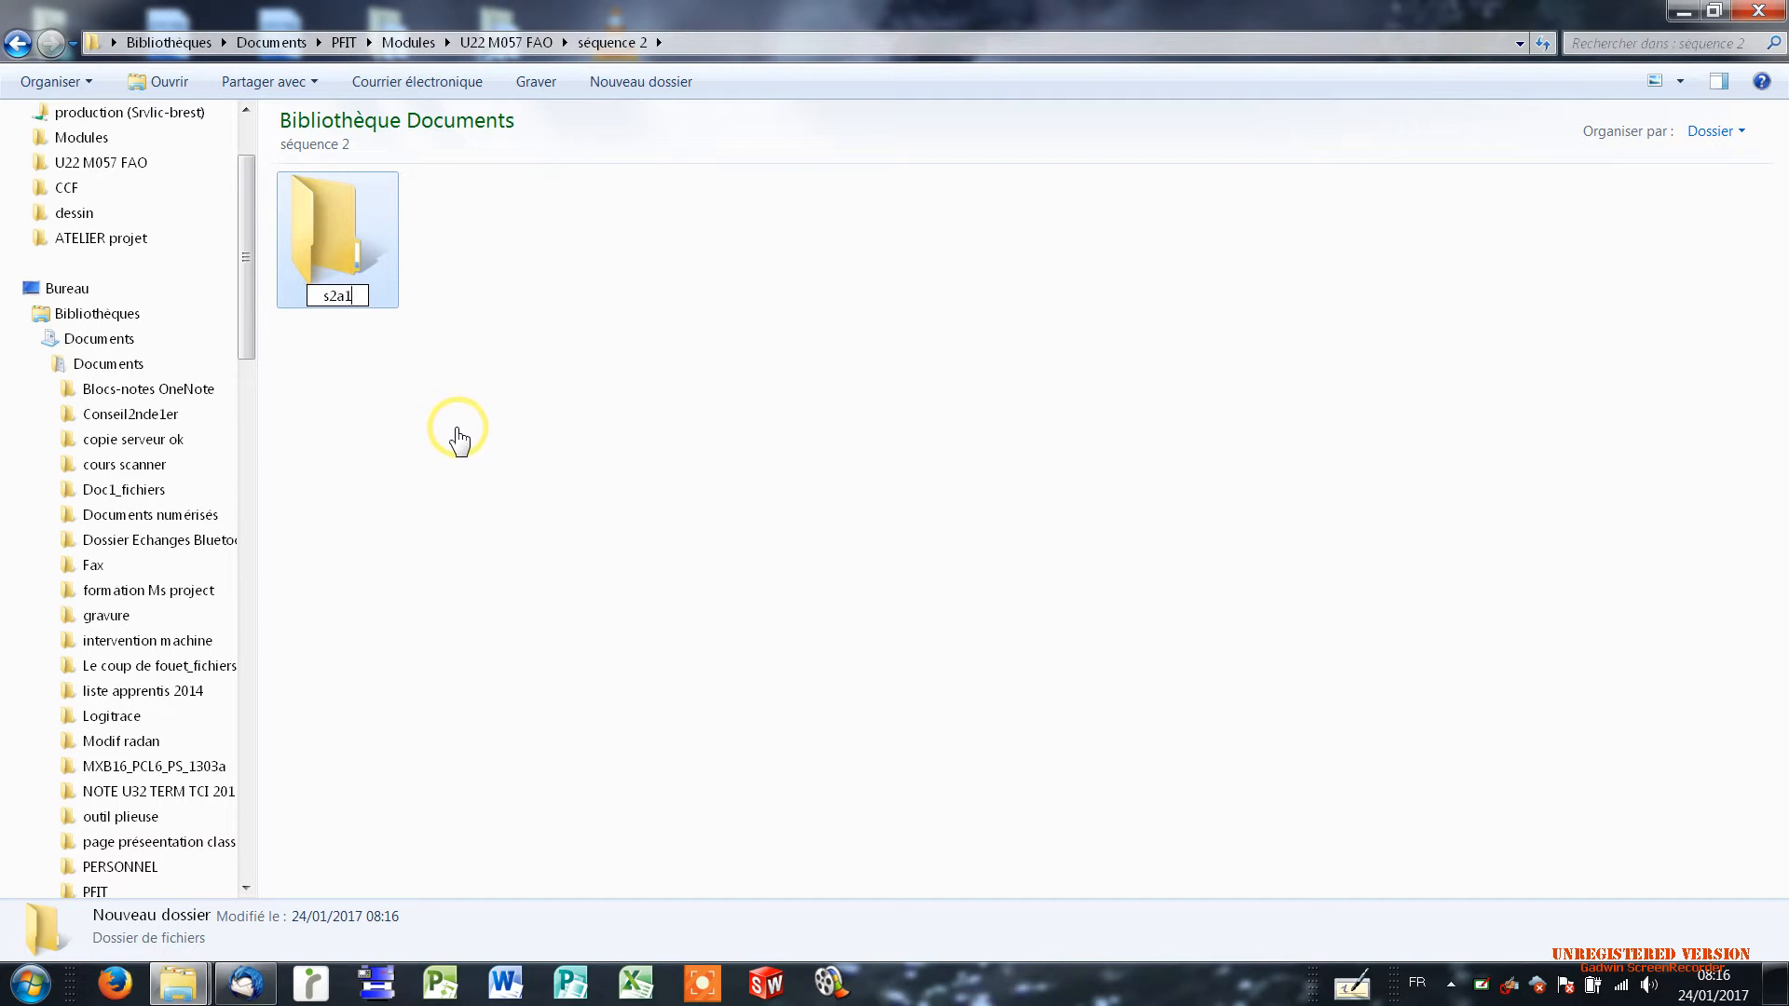
{"action": "left_click", "coordinate": [599, 301]}
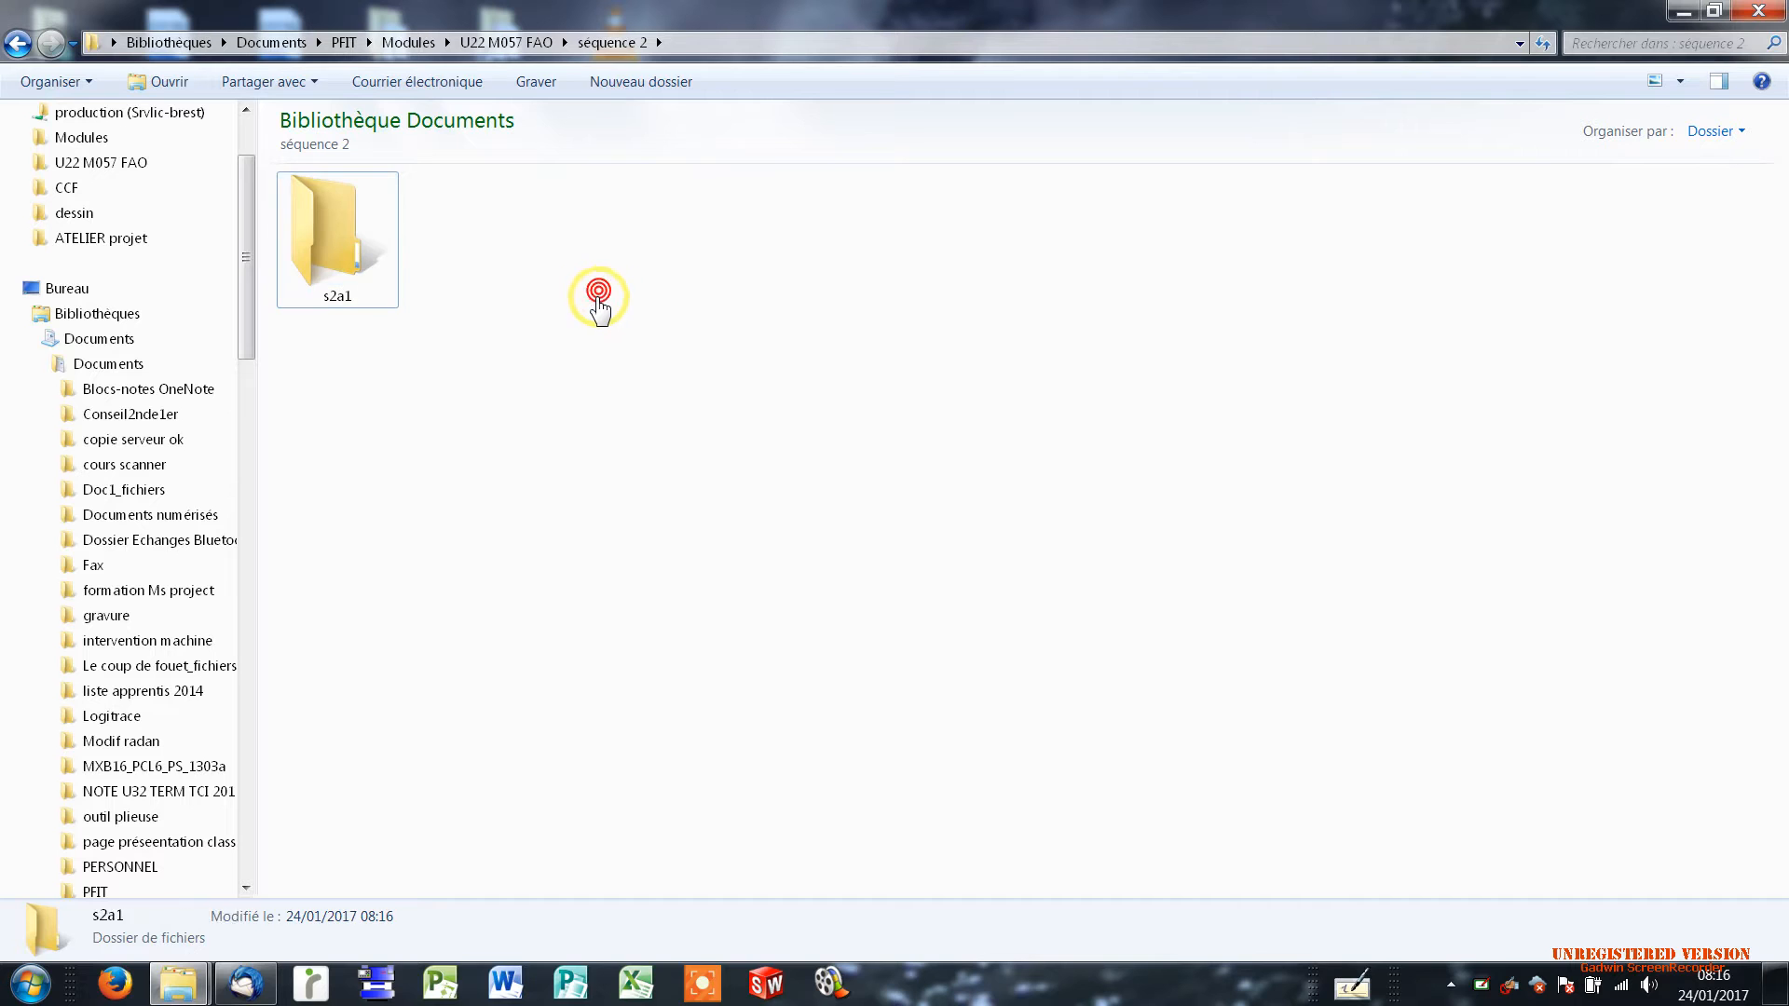
Launch SolidWorks and create a new part document (Pièce).
{"action": "left_click", "coordinate": [781, 986]}
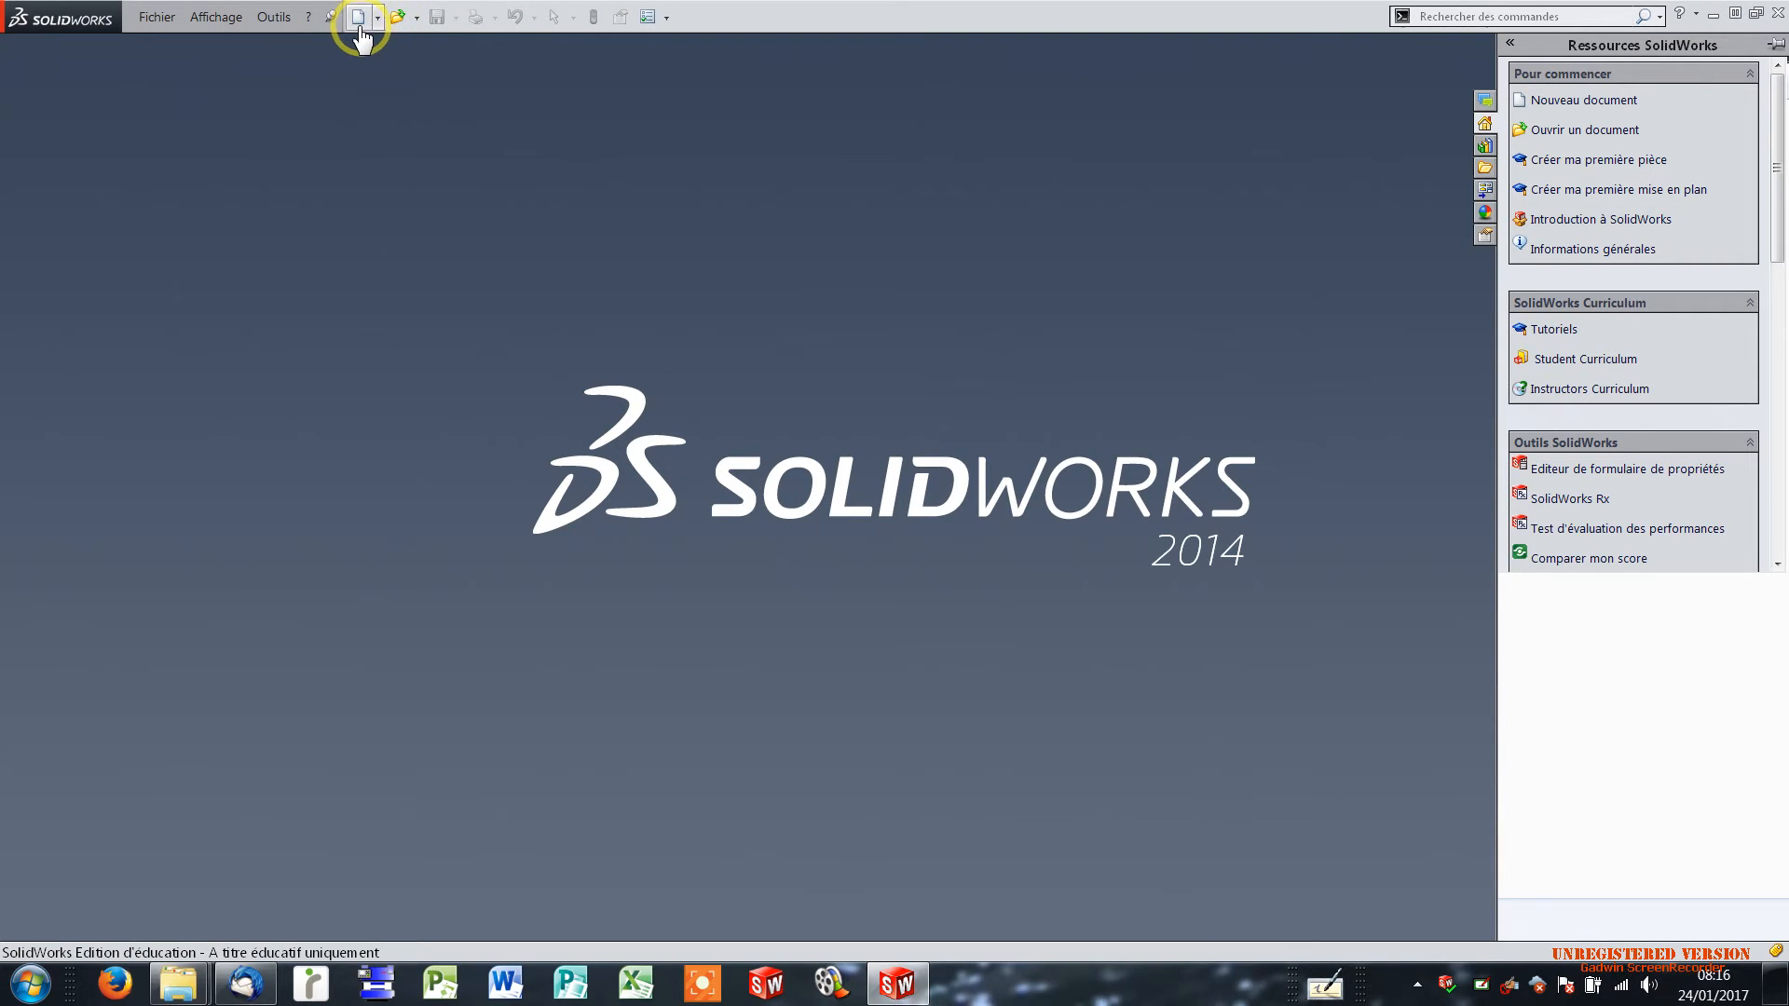
{"action": "left_click", "coordinate": [358, 20]}
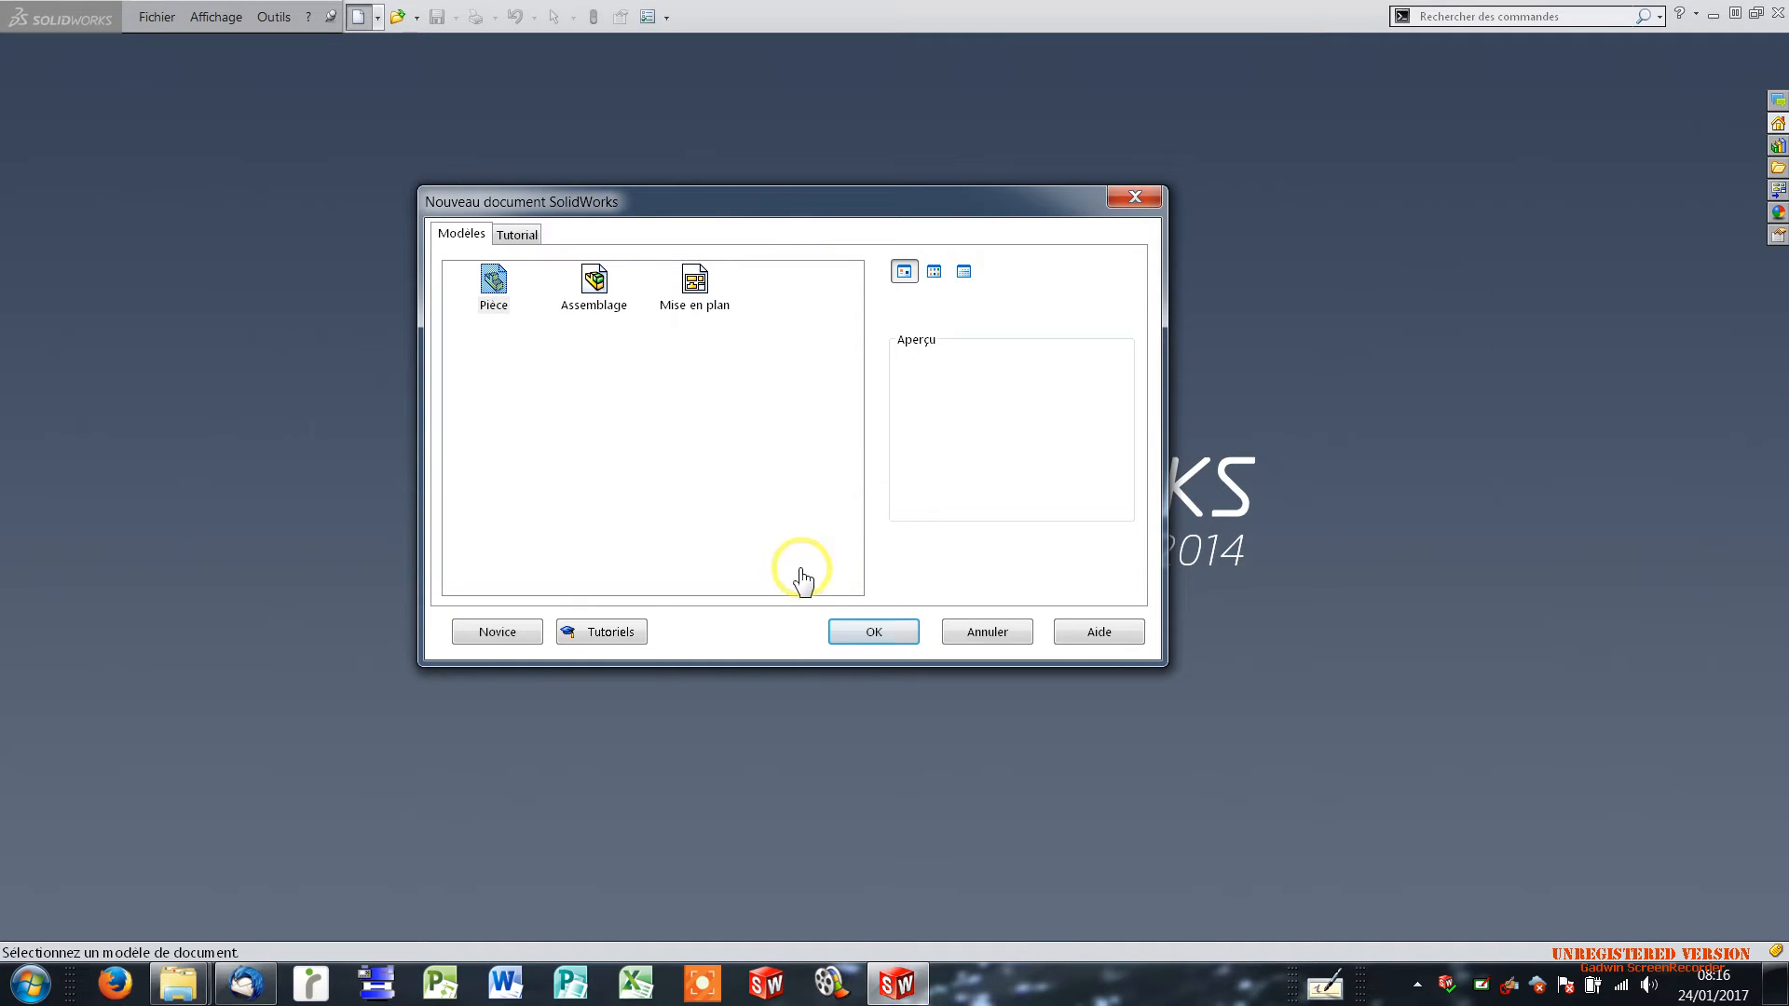
{"action": "left_click", "coordinate": [872, 632]}
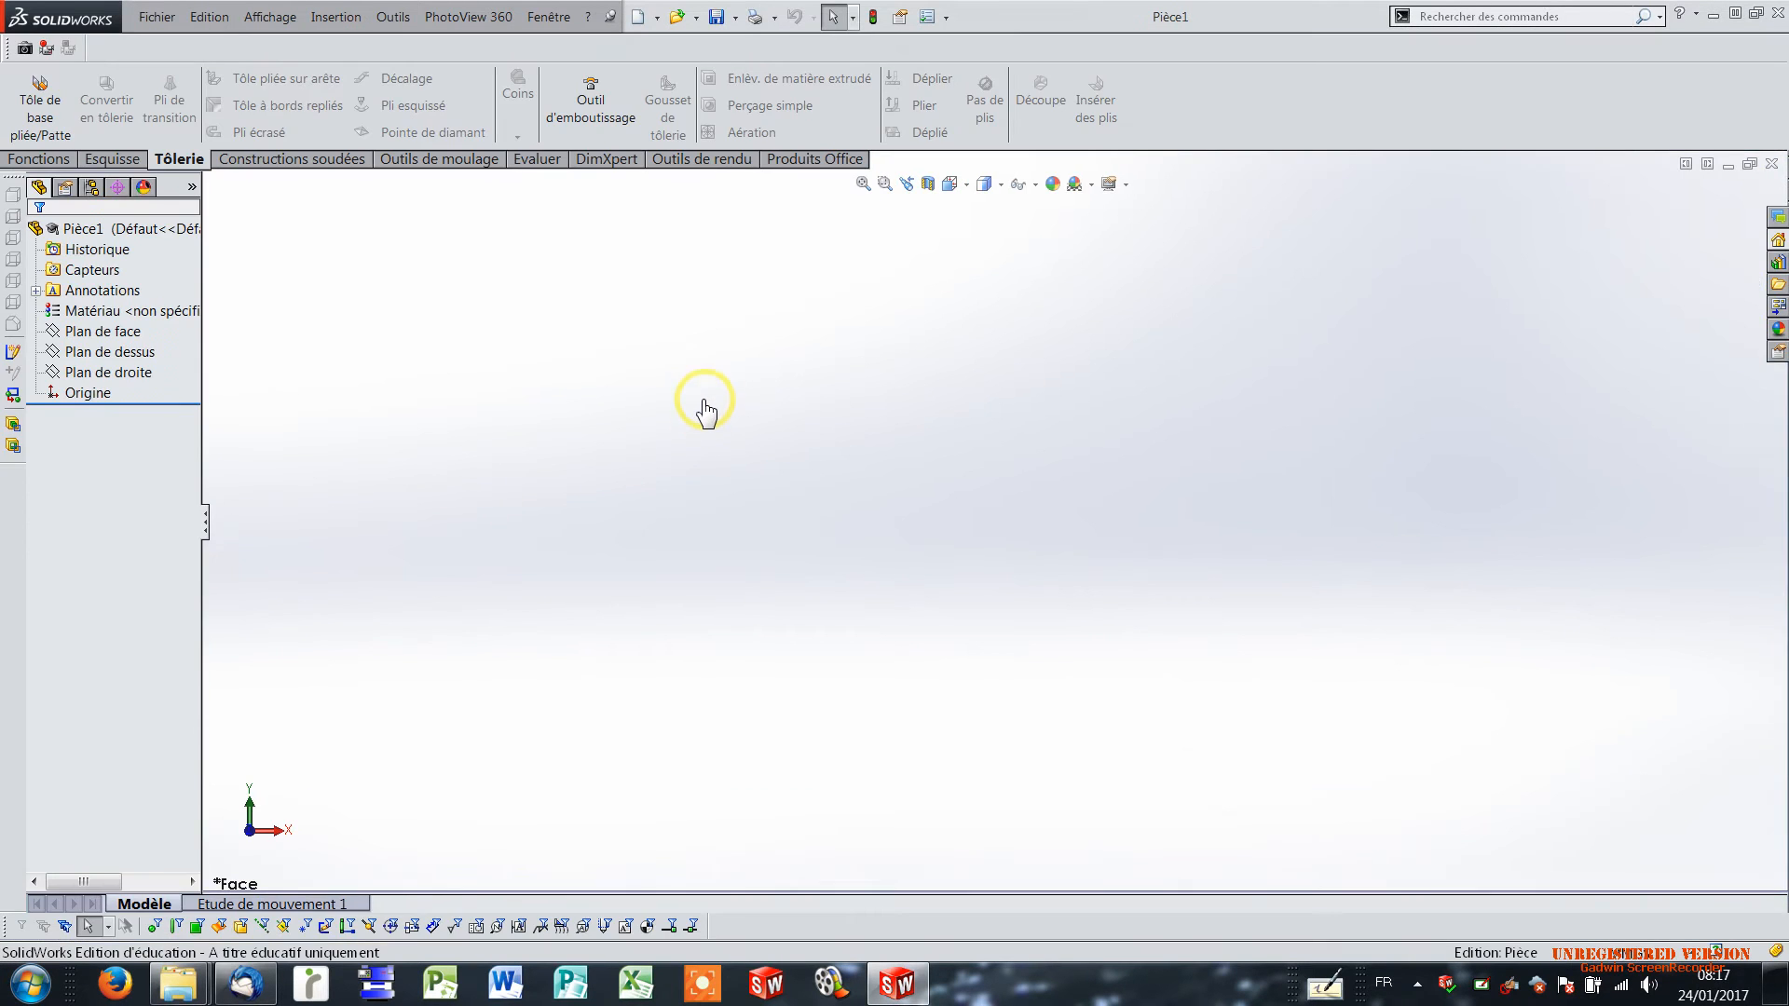
Sketch a center rectangle about 195 by 81 mm on the top plane (Plan de dessus), beside the origin.
{"action": "left_click", "coordinate": [112, 159]}
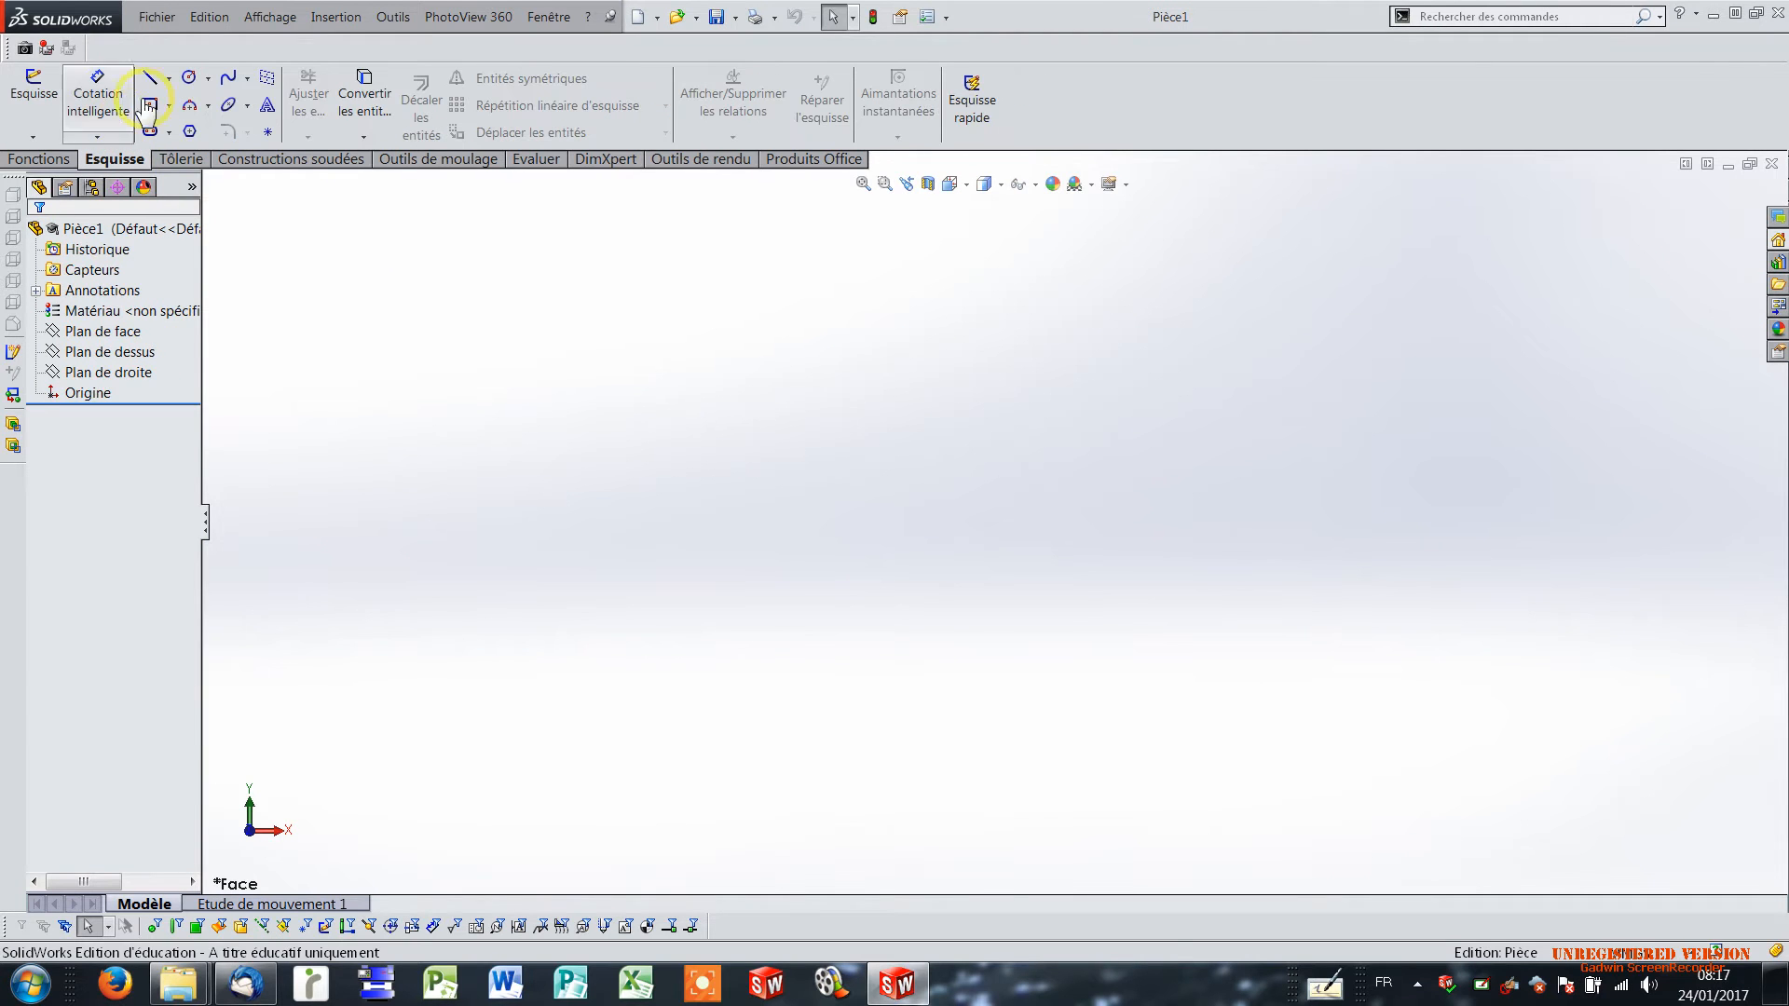
{"action": "left_click", "coordinate": [34, 89]}
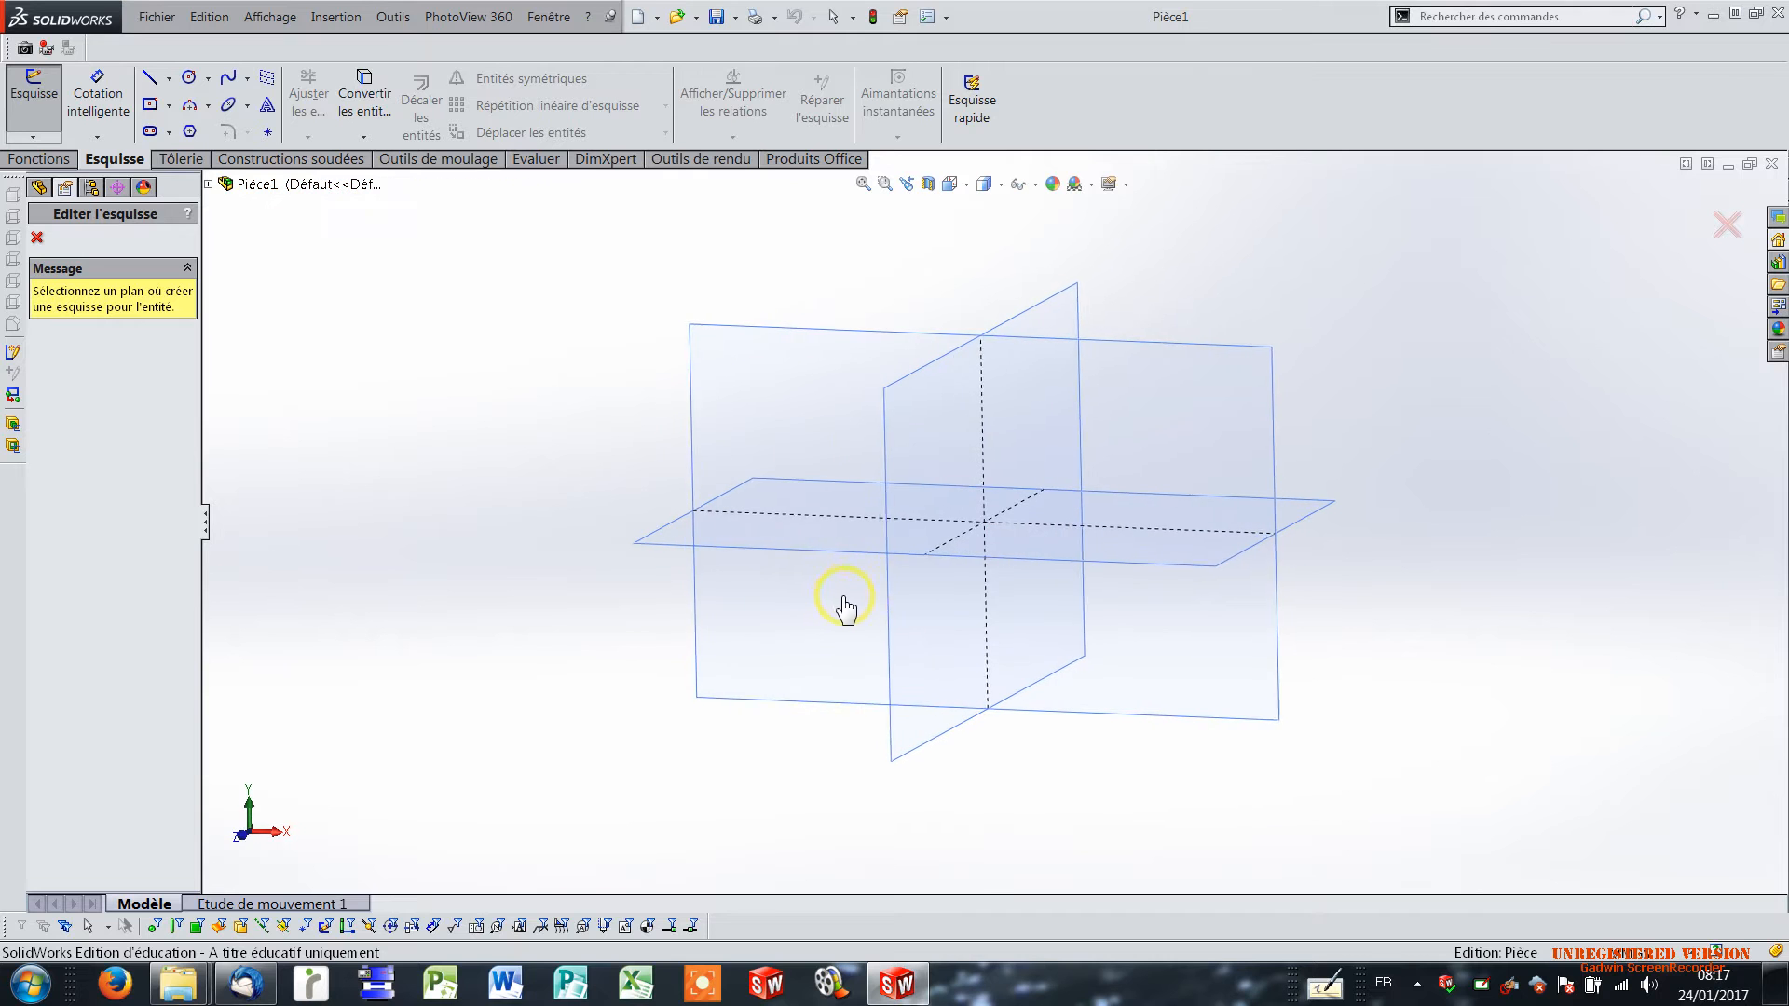
{"action": "left_click", "coordinate": [772, 522]}
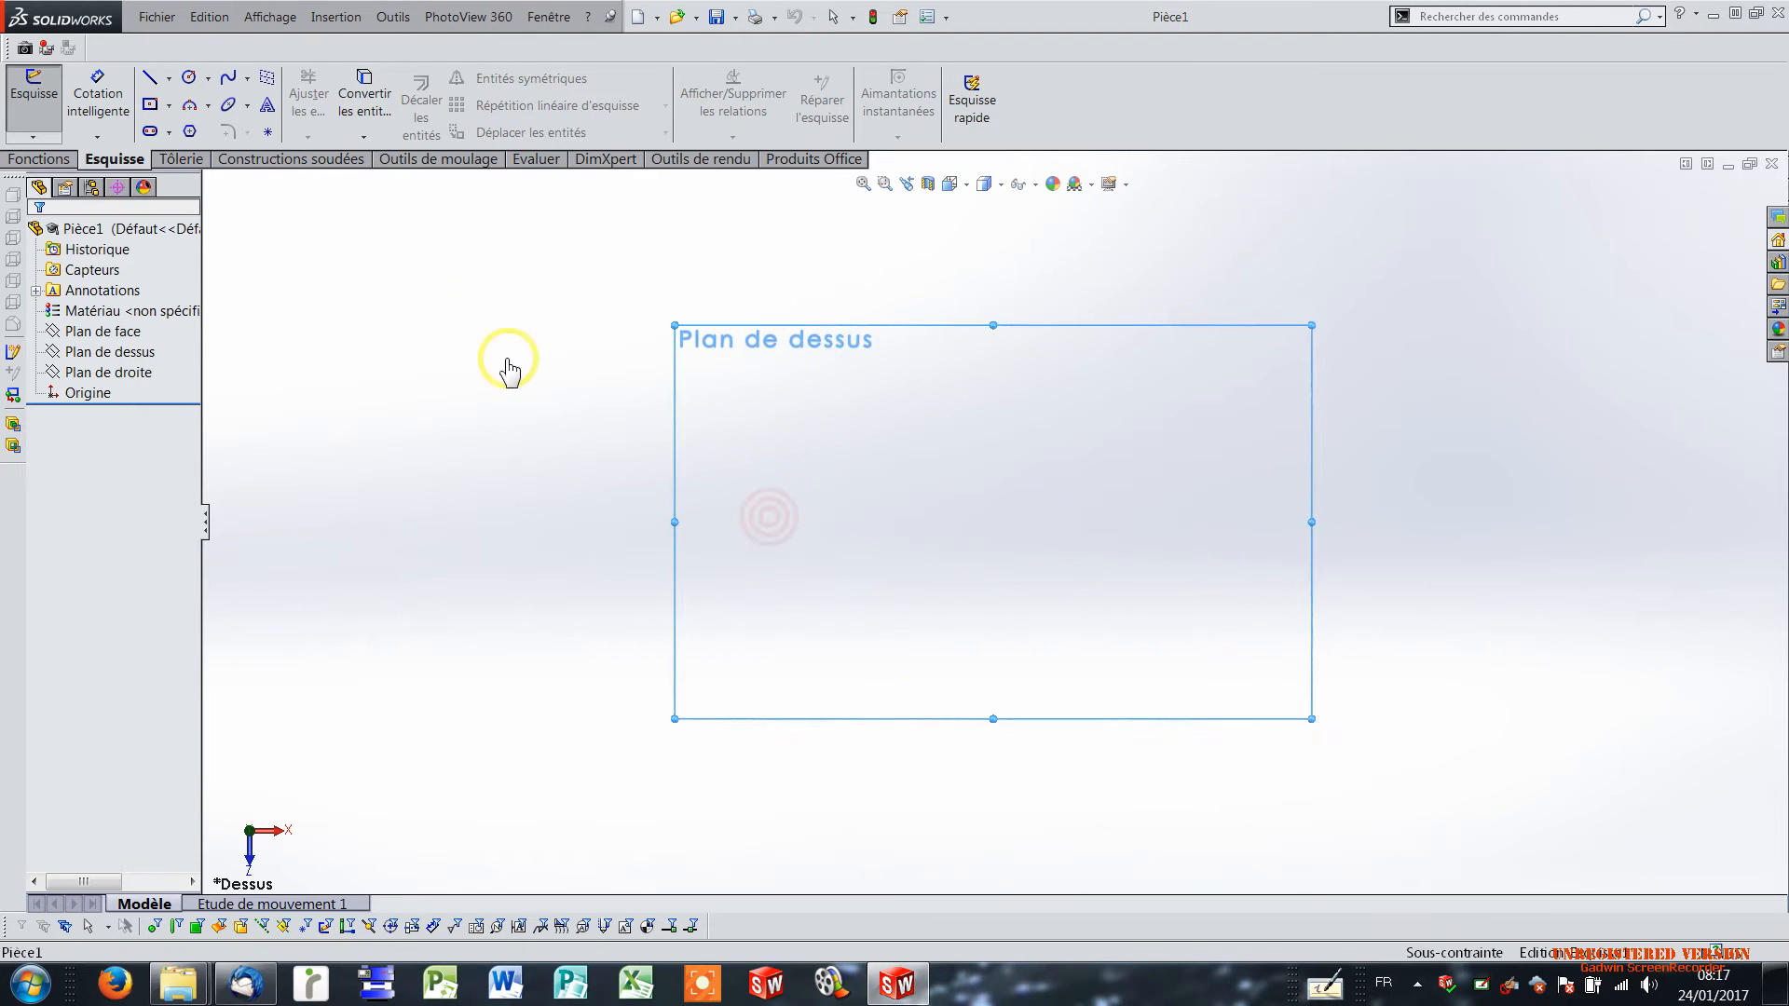
{"action": "left_click", "coordinate": [150, 105]}
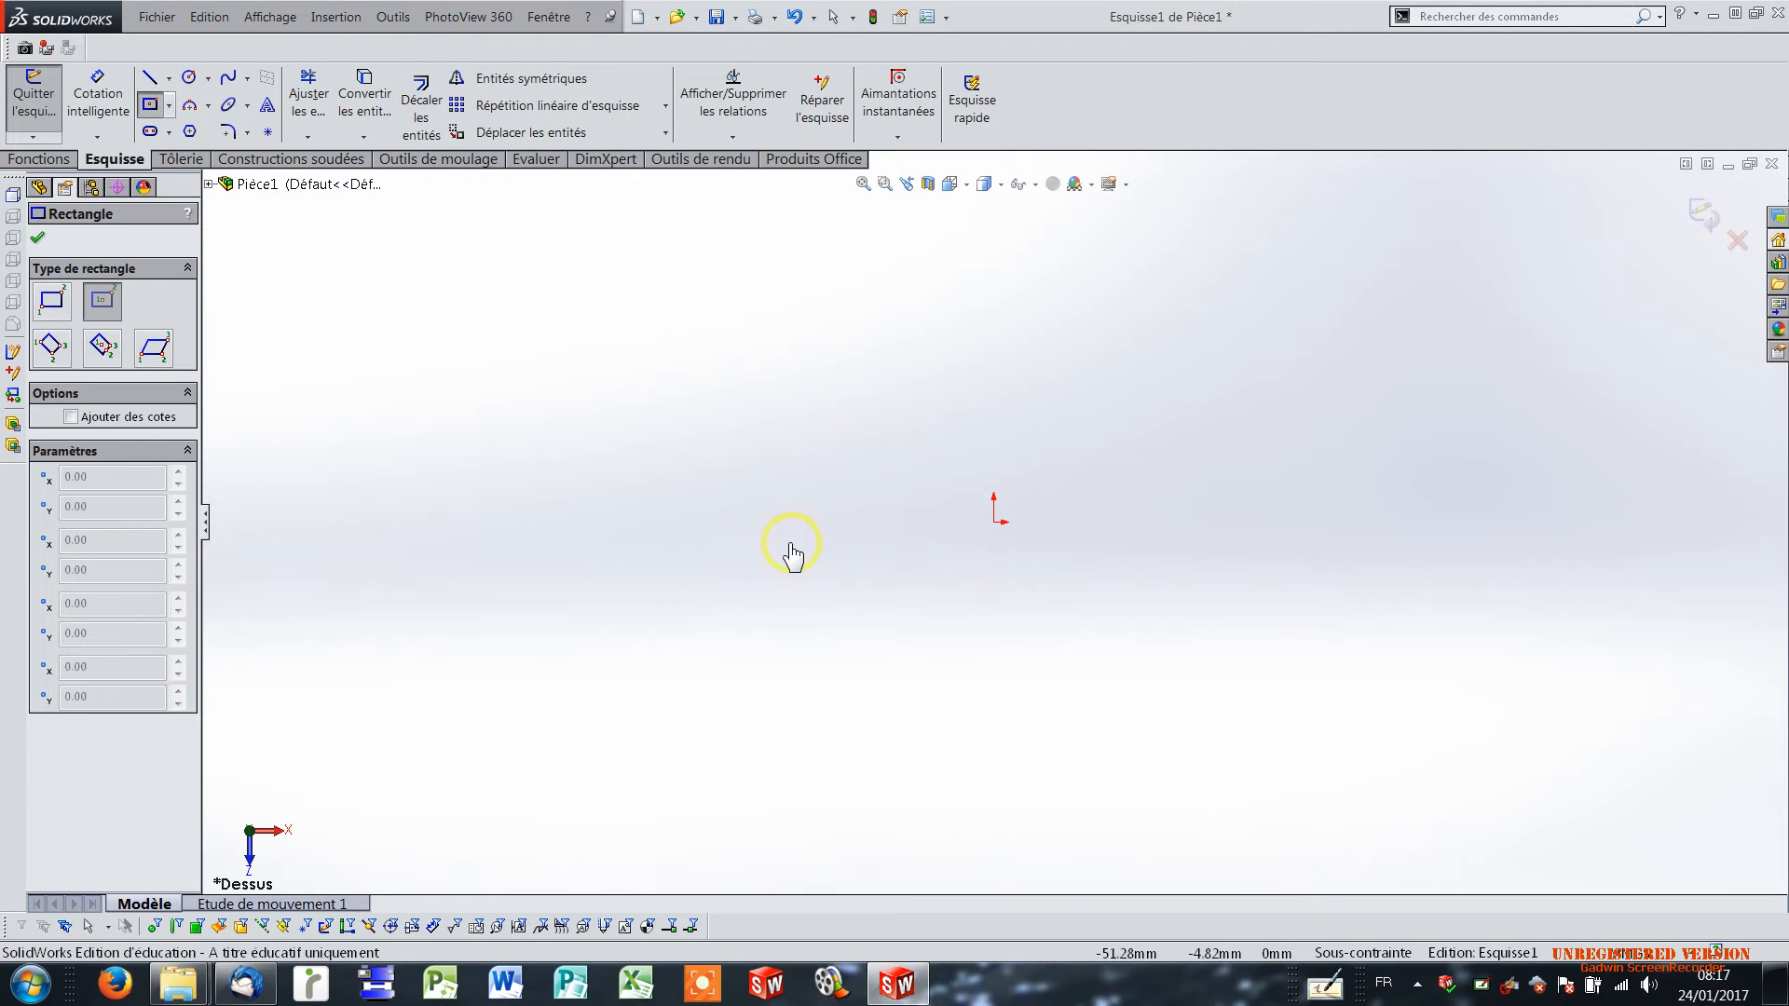
{"action": "left_click", "coordinate": [689, 535]}
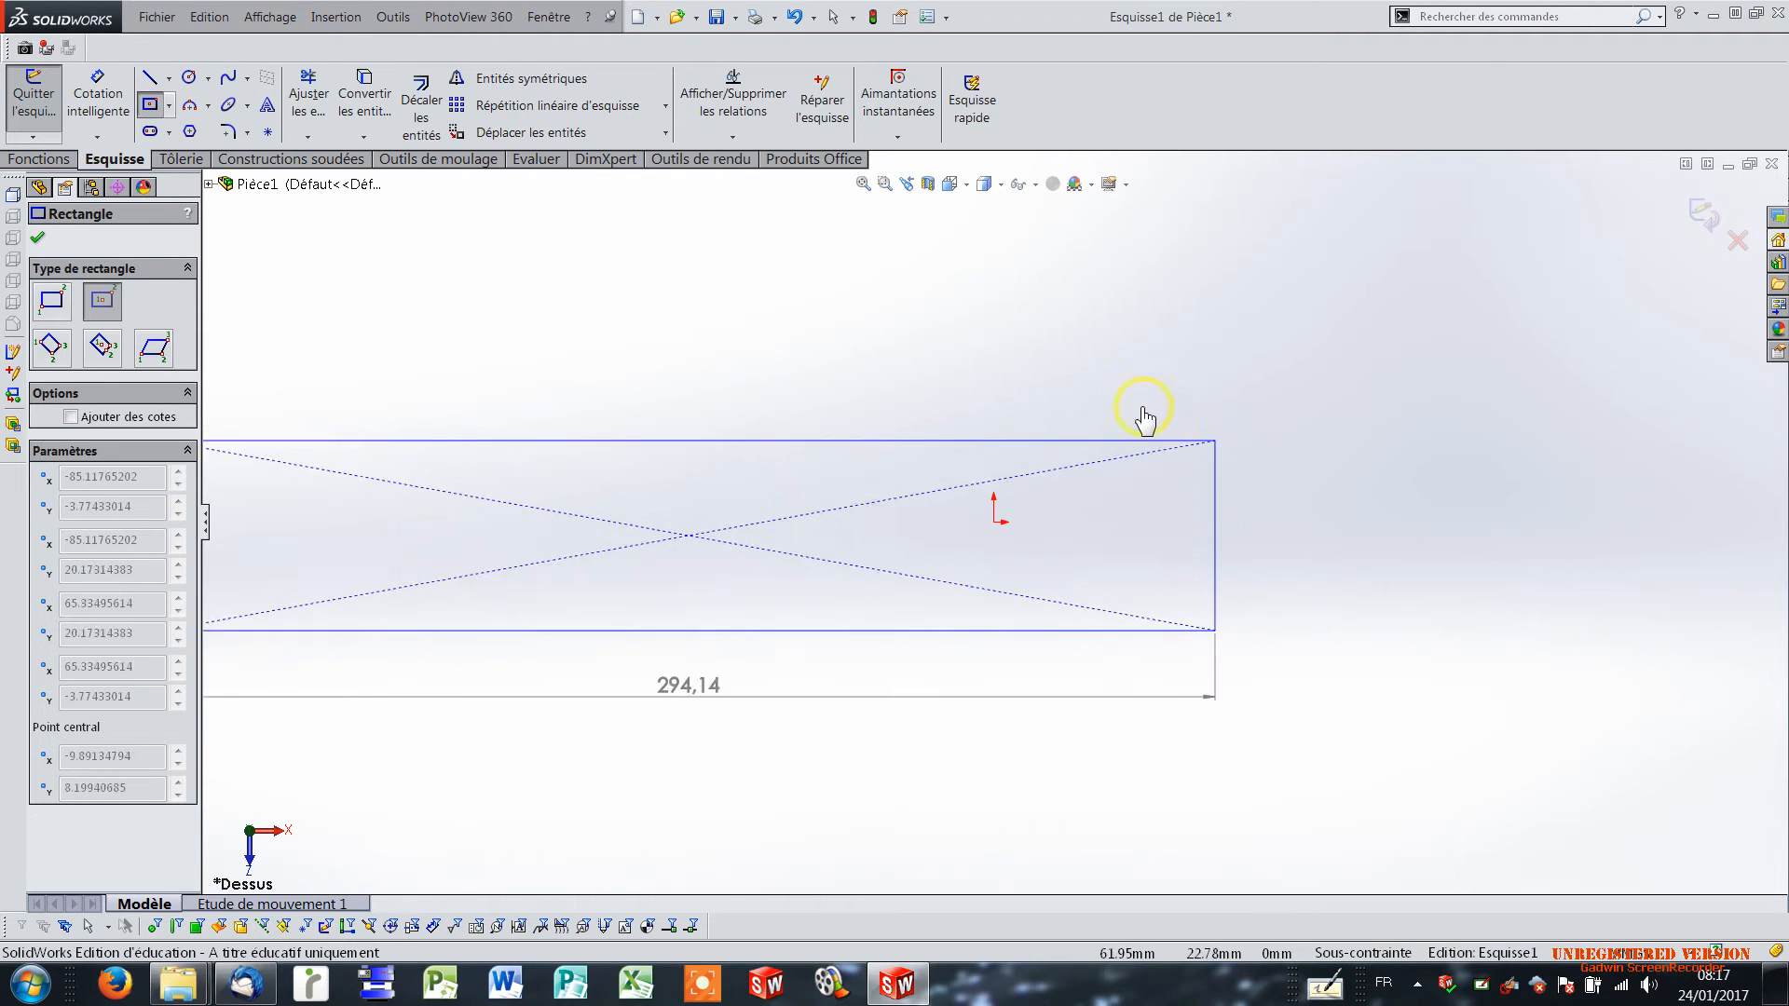
{"action": "left_click", "coordinate": [948, 391]}
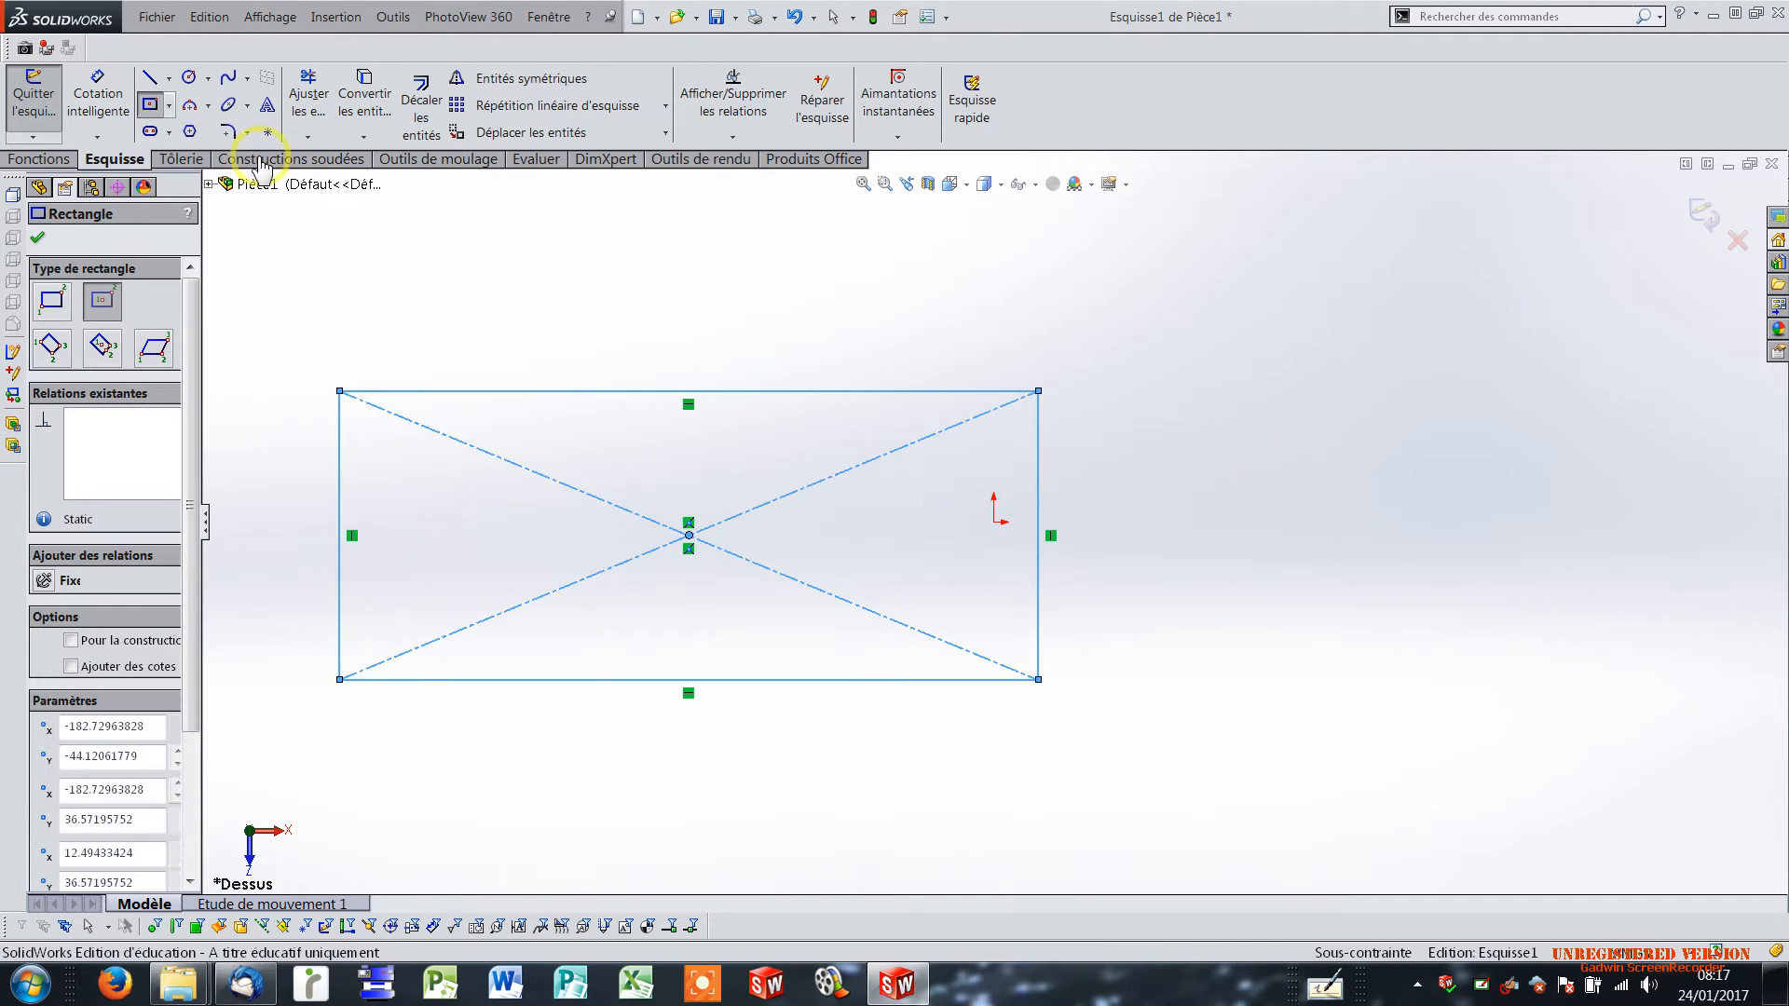
Dimension the rectangle's upper horizontal edge and set its length to 300 mm.
{"action": "left_click", "coordinate": [100, 112]}
{"action": "left_click", "coordinate": [739, 391]}
{"action": "left_click", "coordinate": [739, 343]}
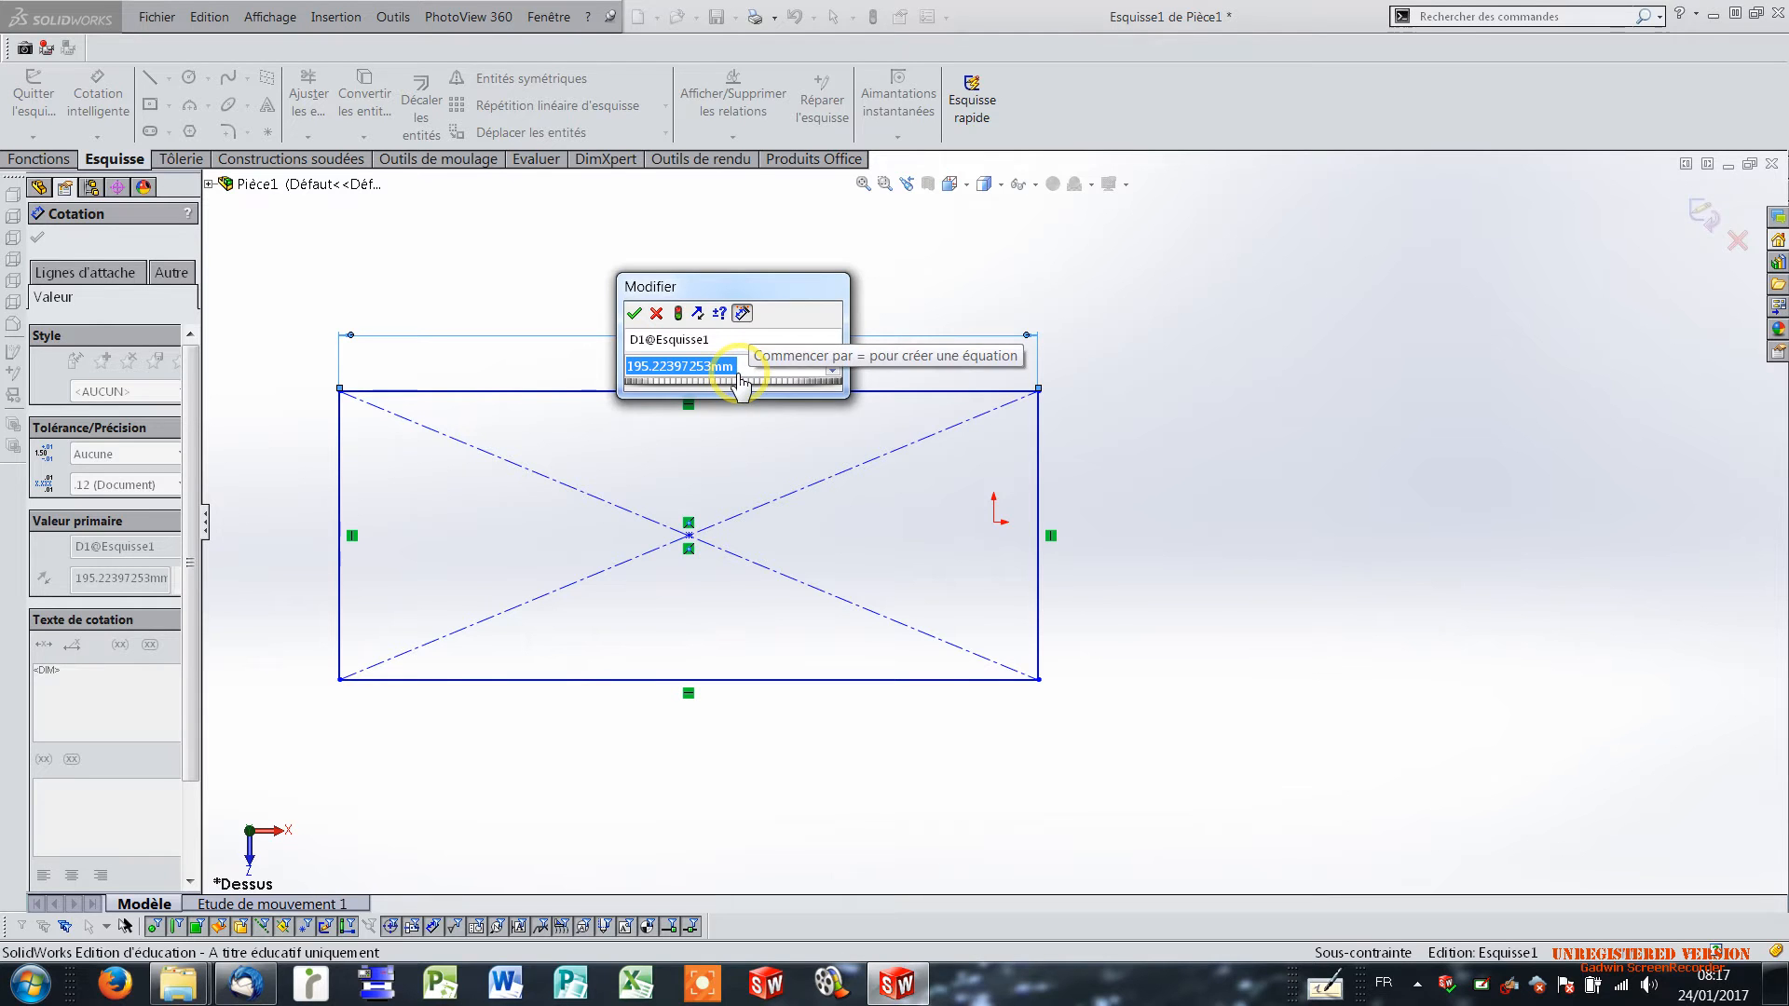
{"action": "type", "text": "300"}
{"action": "mouse_move", "coordinate": [711, 396]}
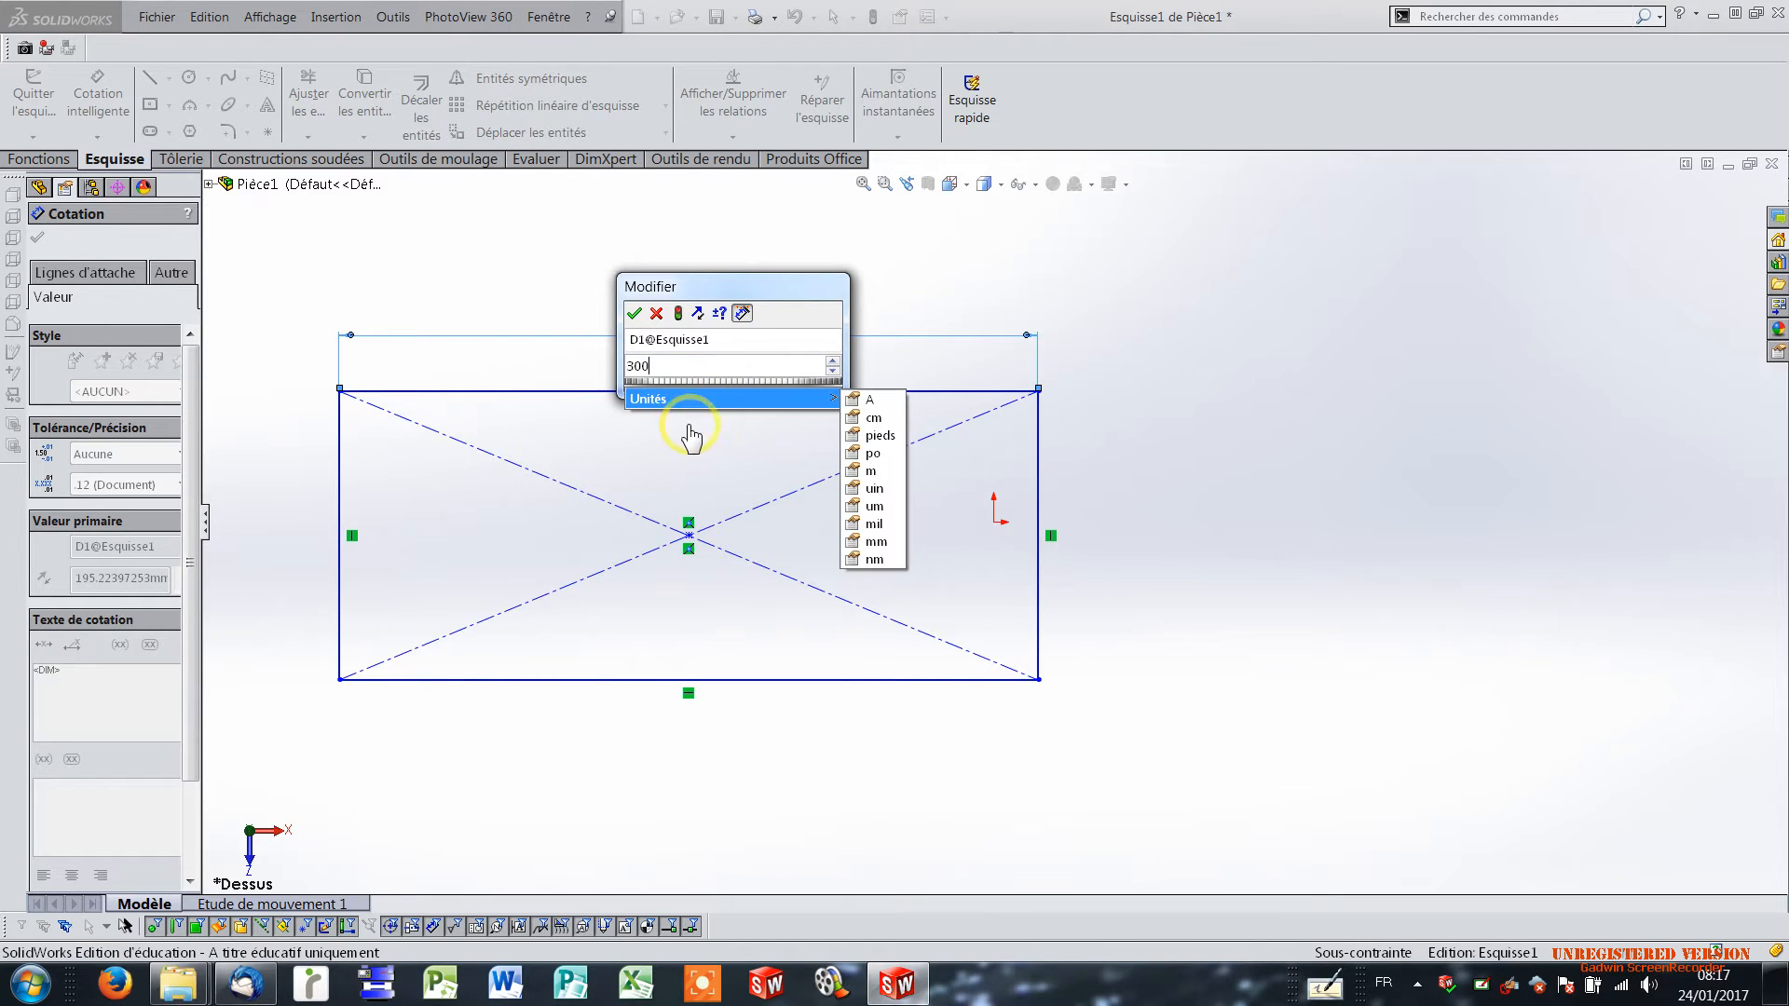
{"action": "left_click", "coordinate": [948, 290]}
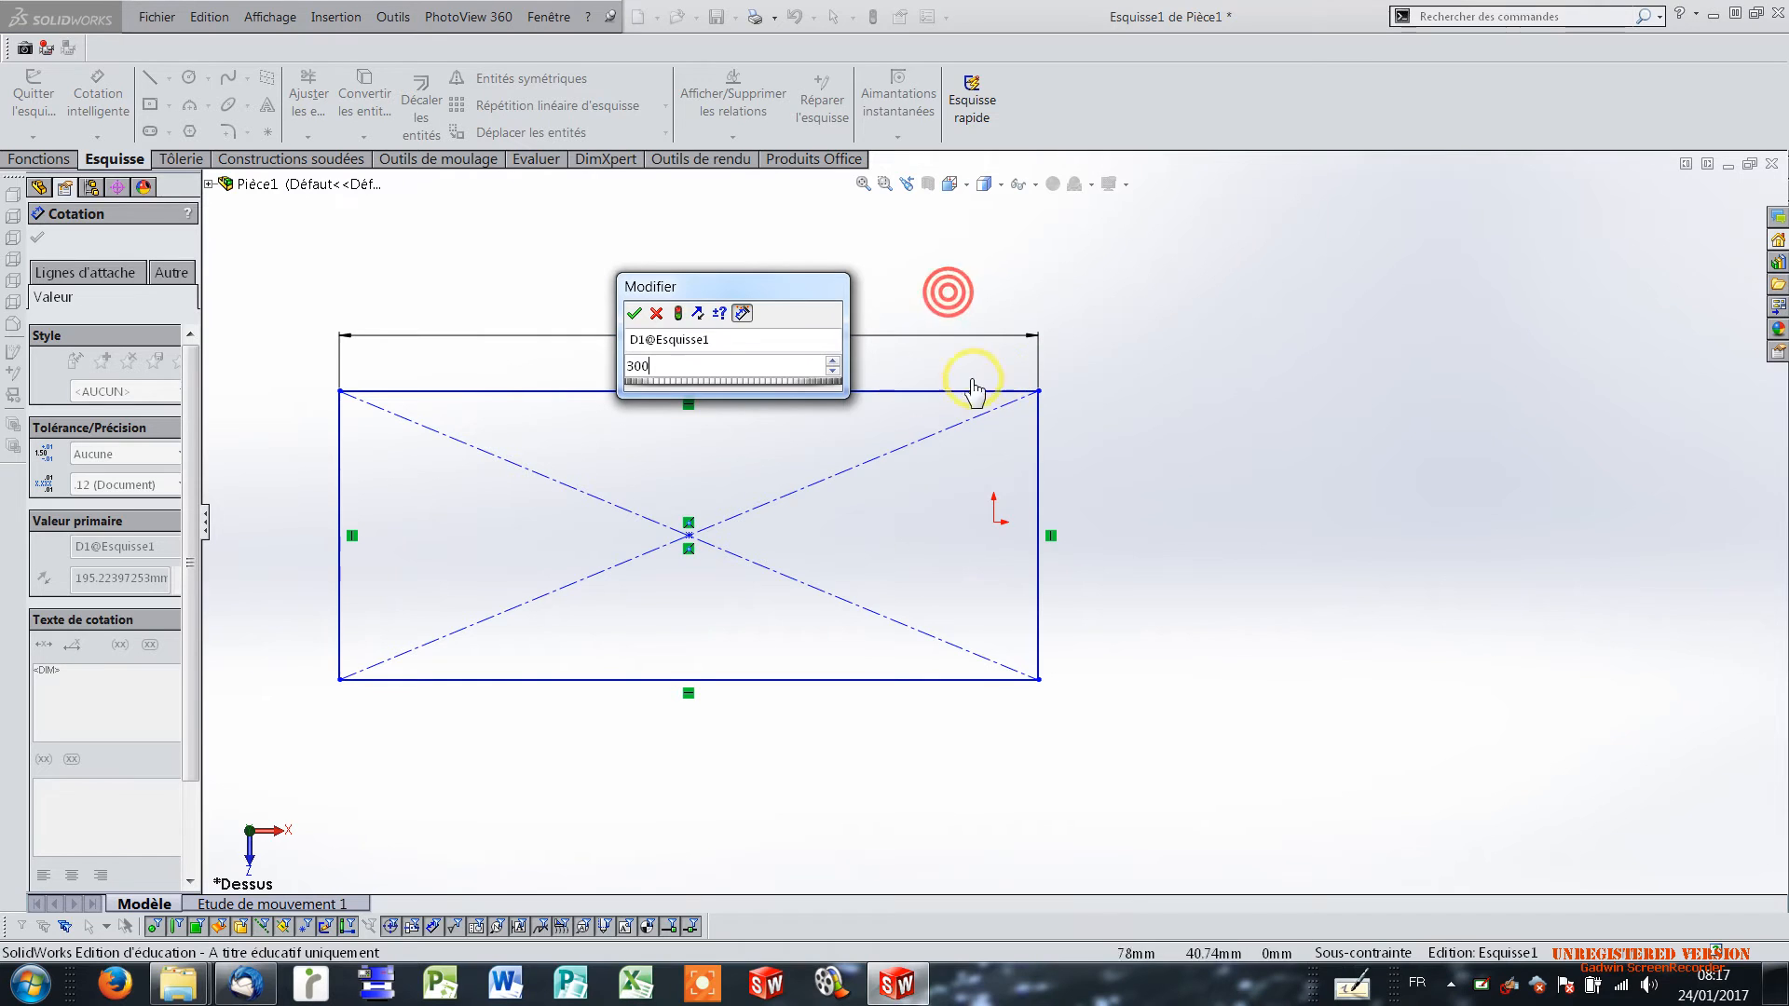
{"action": "left_click", "coordinate": [634, 313]}
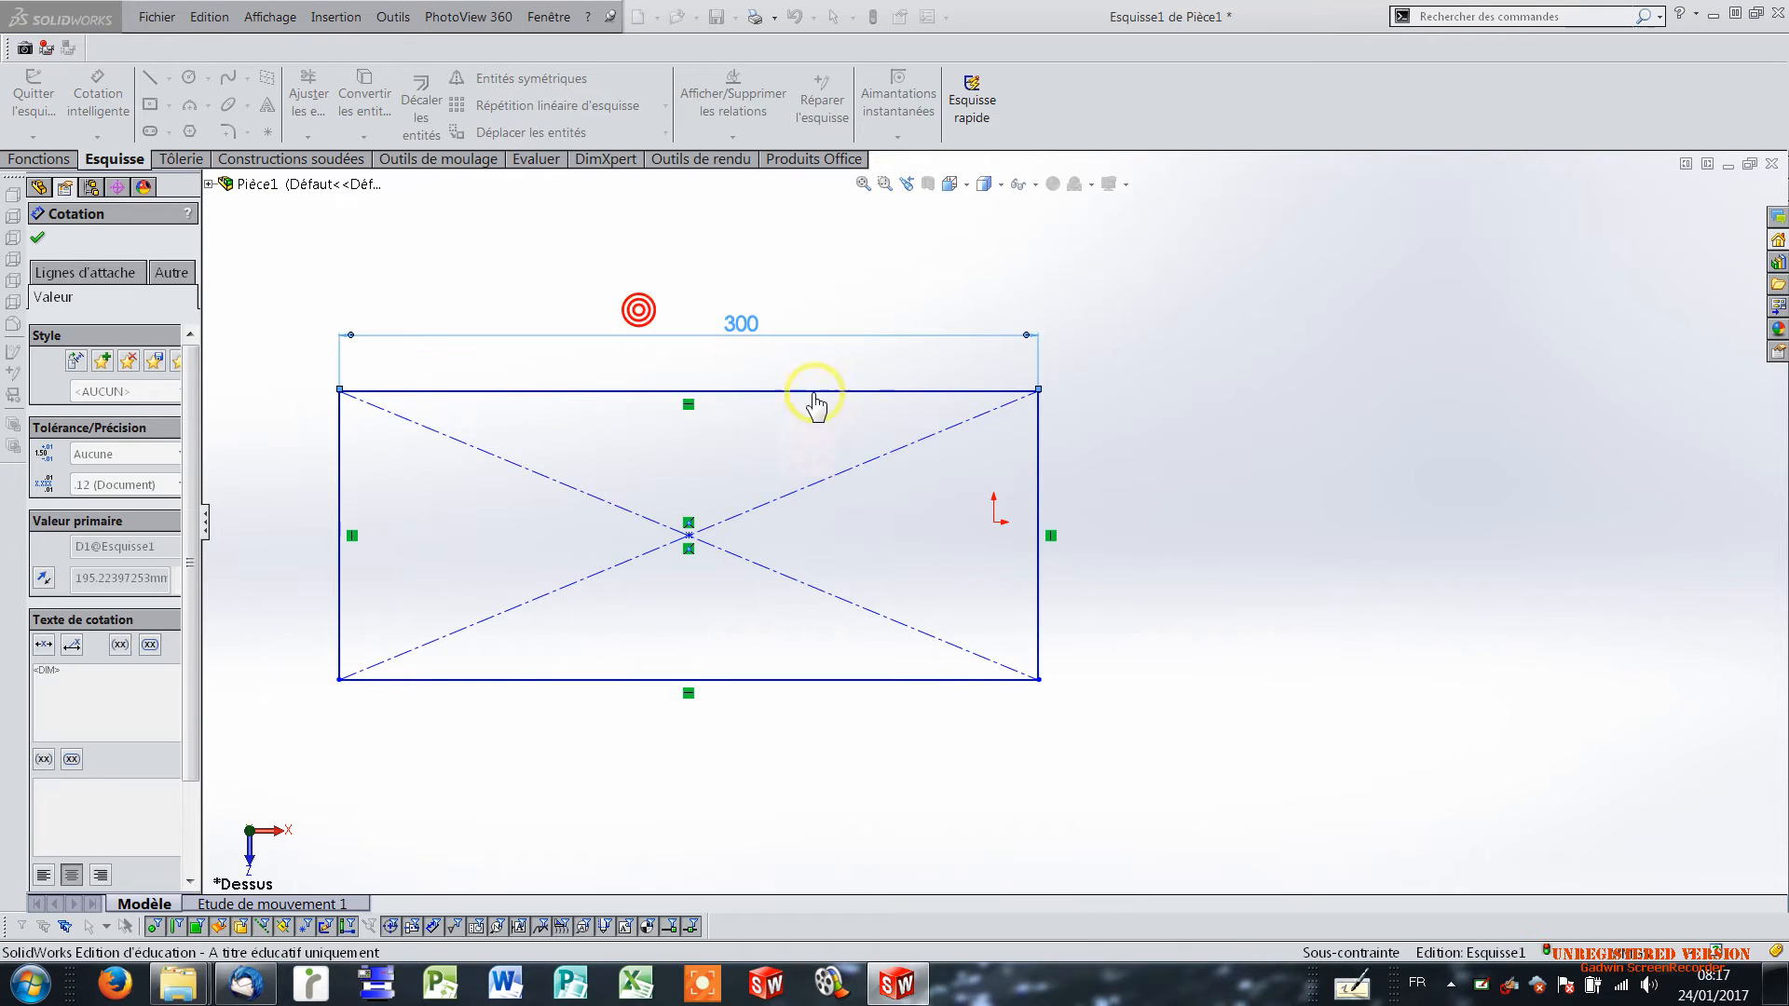
Dimension the rectangle's vertical side and set its height to 150 mm.
{"action": "left_click", "coordinate": [1039, 477]}
{"action": "left_click", "coordinate": [1183, 511]}
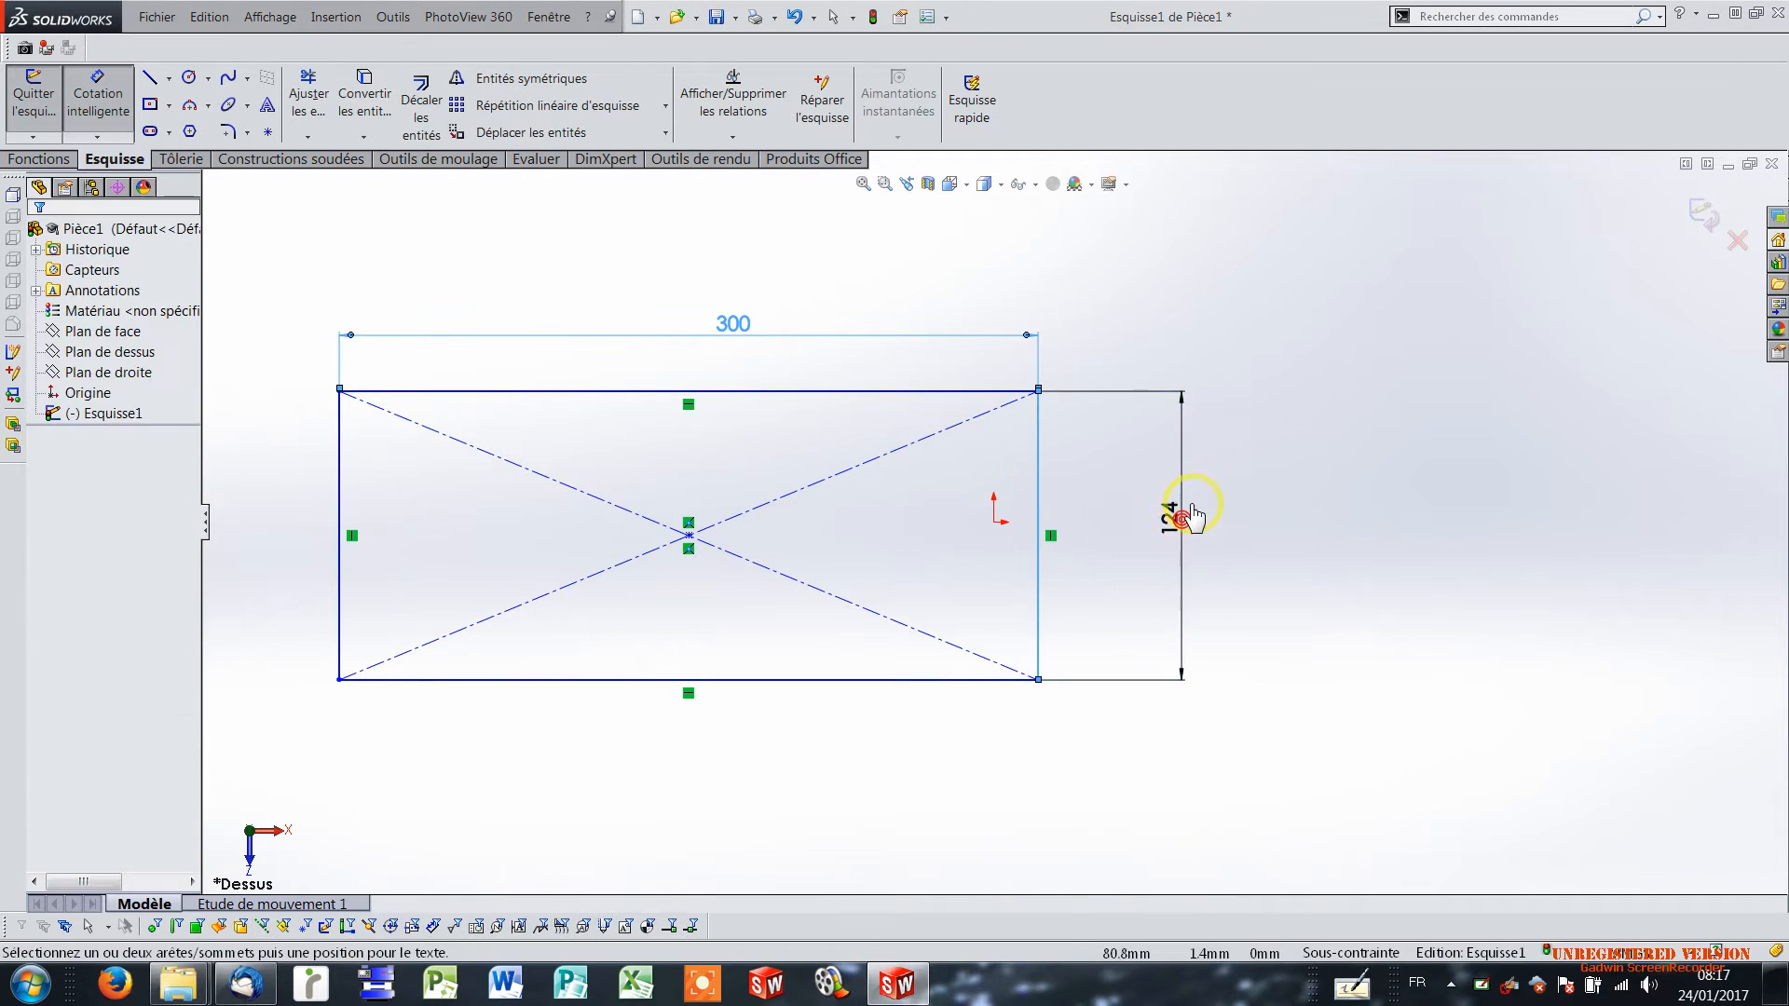
{"action": "type", "text": "150"}
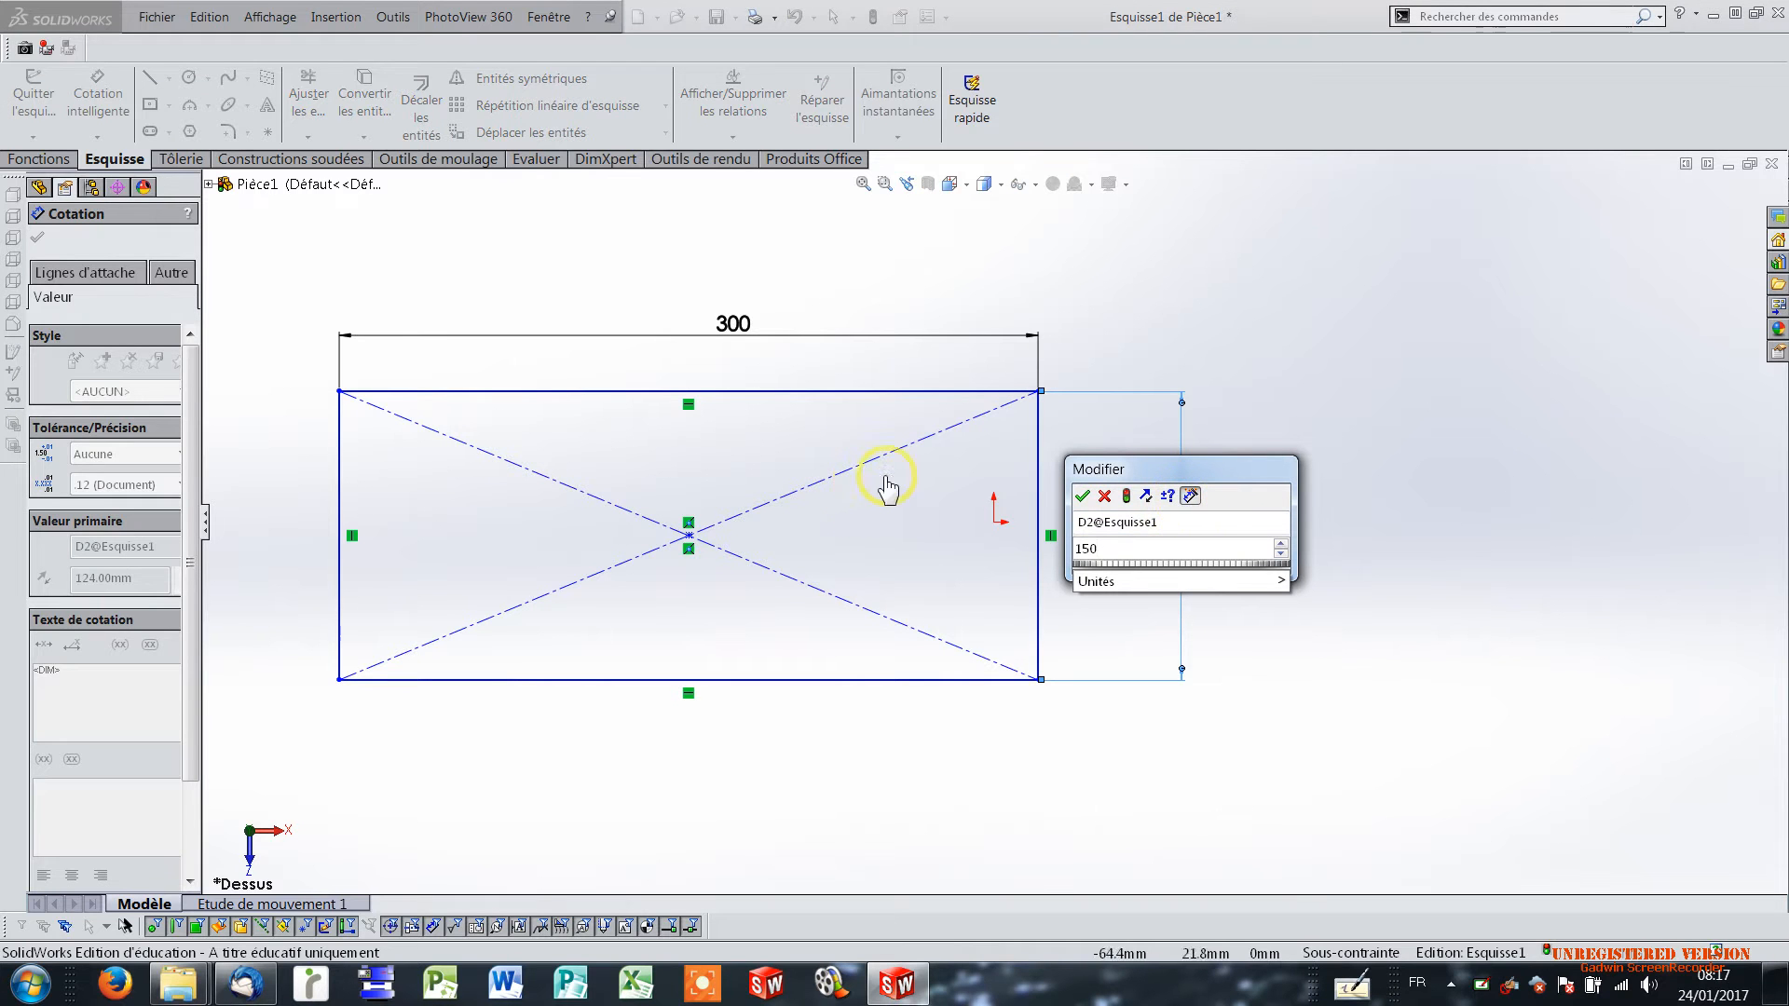
{"action": "left_click", "coordinate": [1082, 497]}
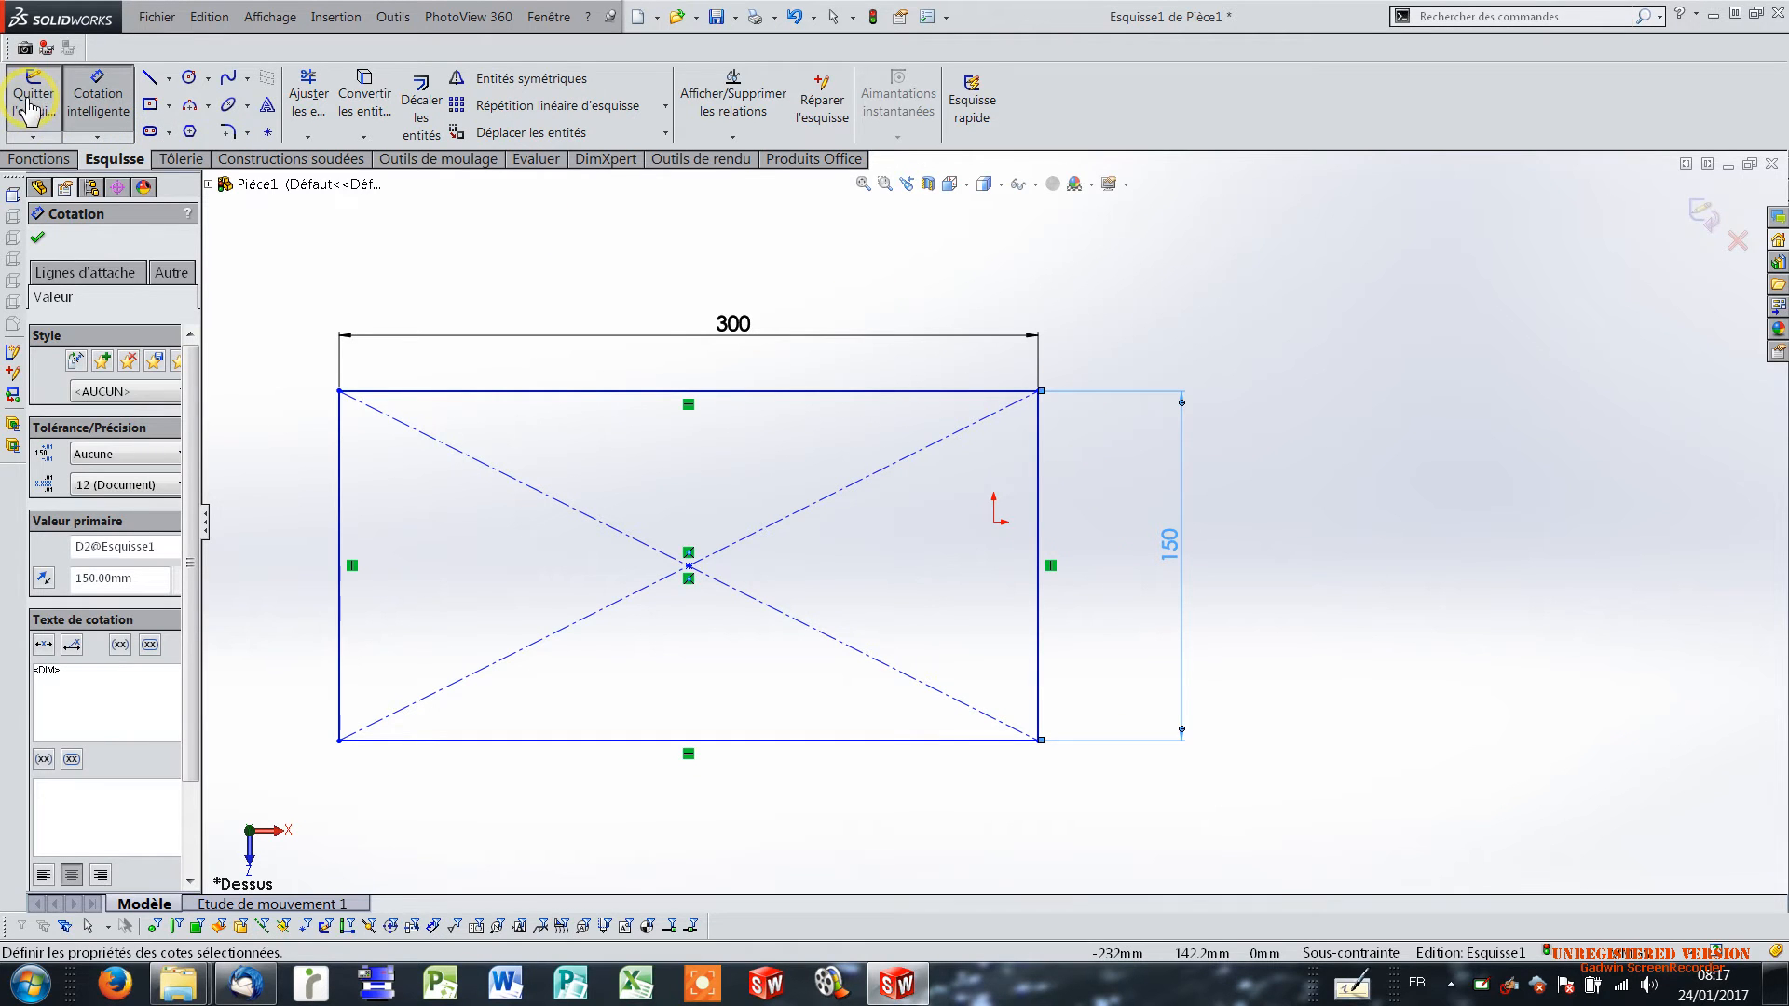
Create a base flange (Tôle de base pliée) 2 mm thick from the rectangle sketch, with a K-factor of 0.349.
{"action": "left_click", "coordinate": [179, 159]}
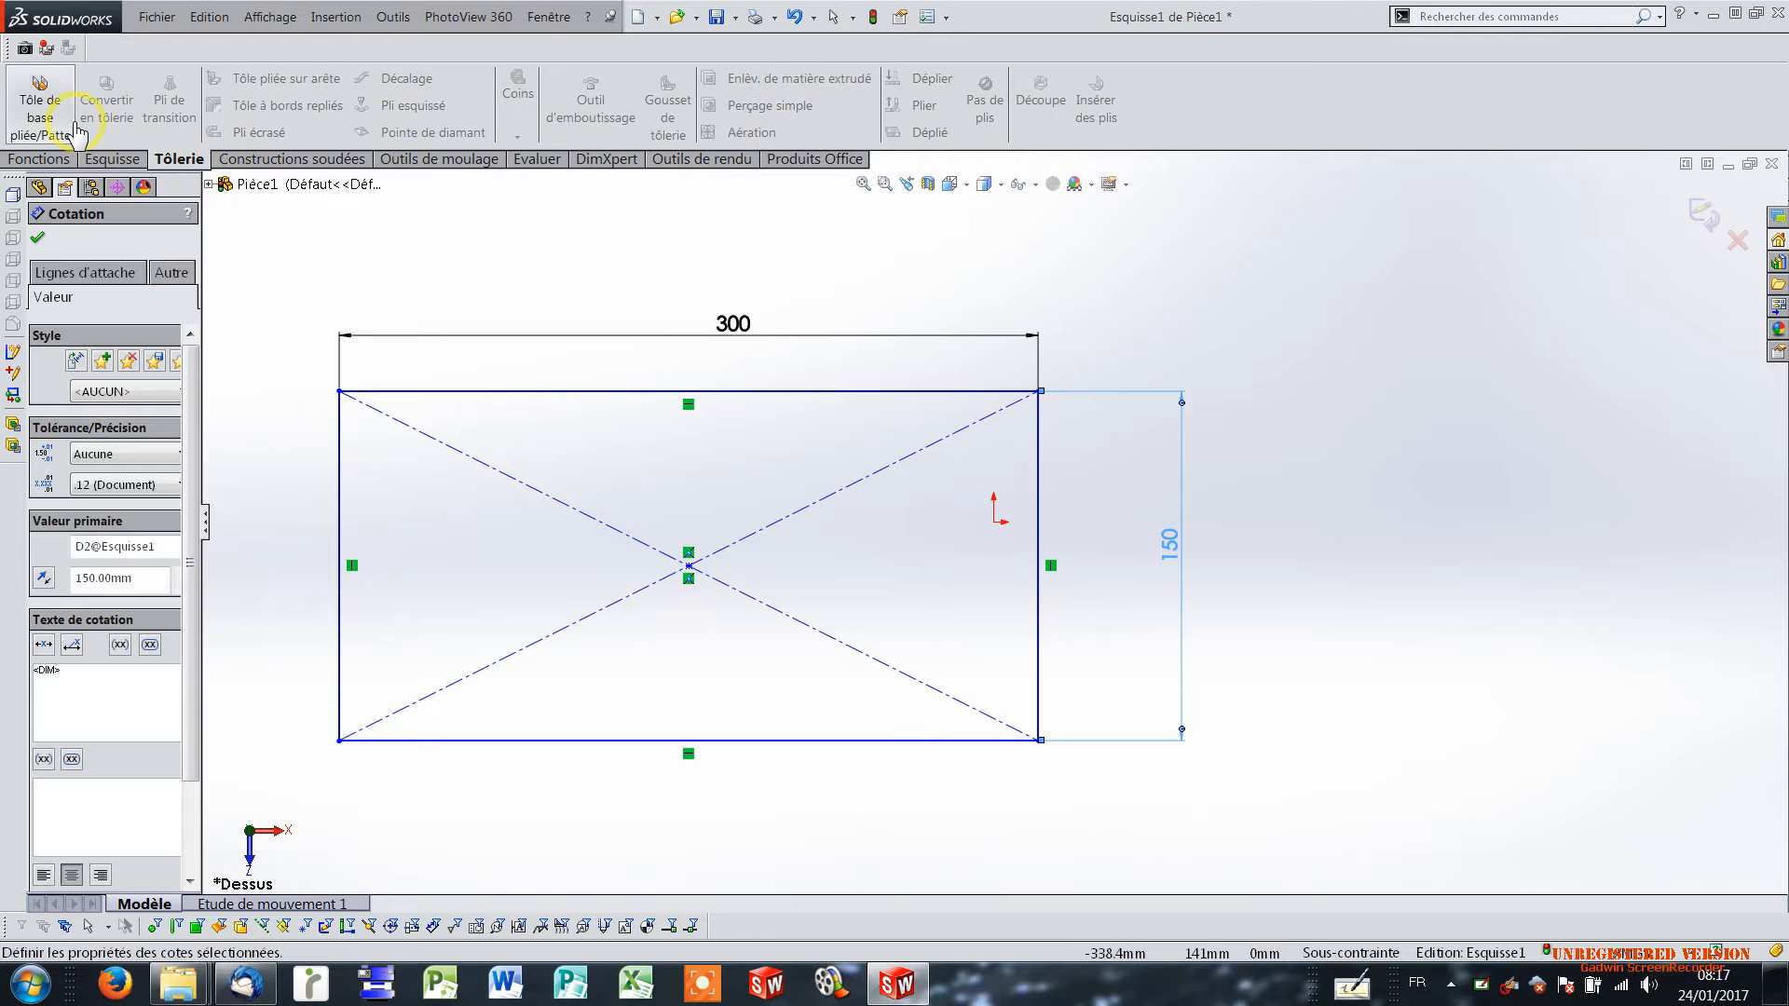
{"action": "left_click", "coordinate": [40, 108]}
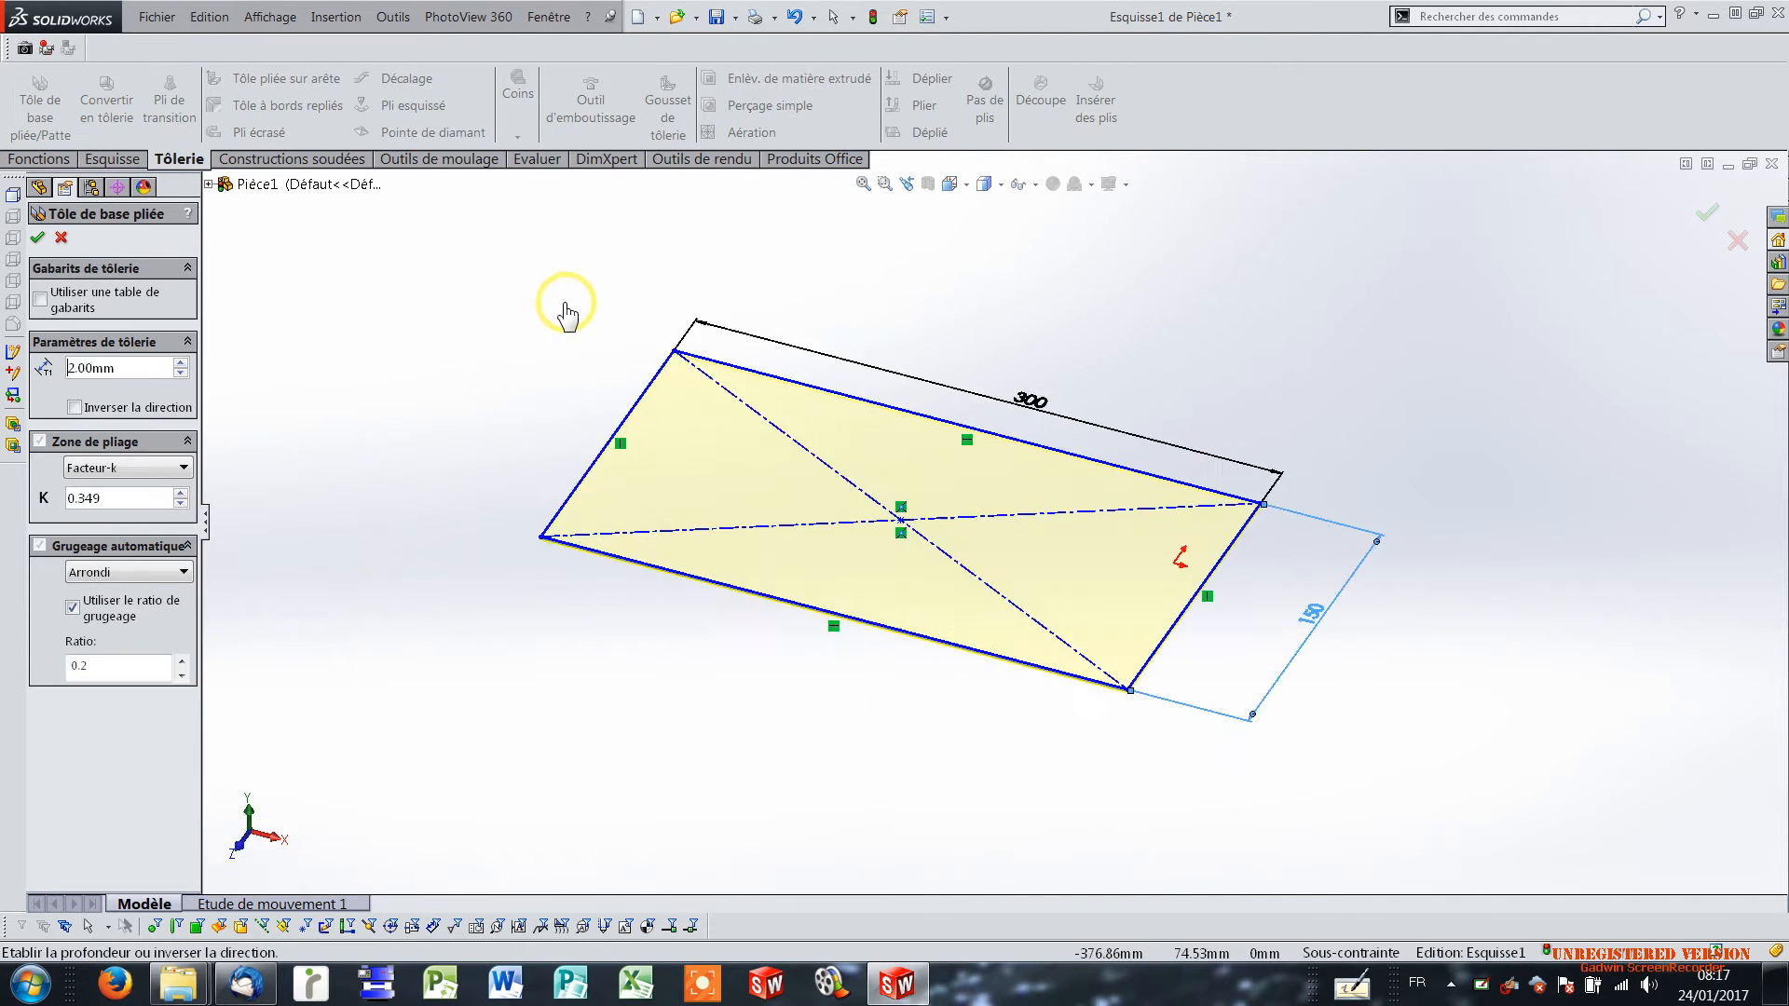
{"action": "left_click", "coordinate": [41, 240]}
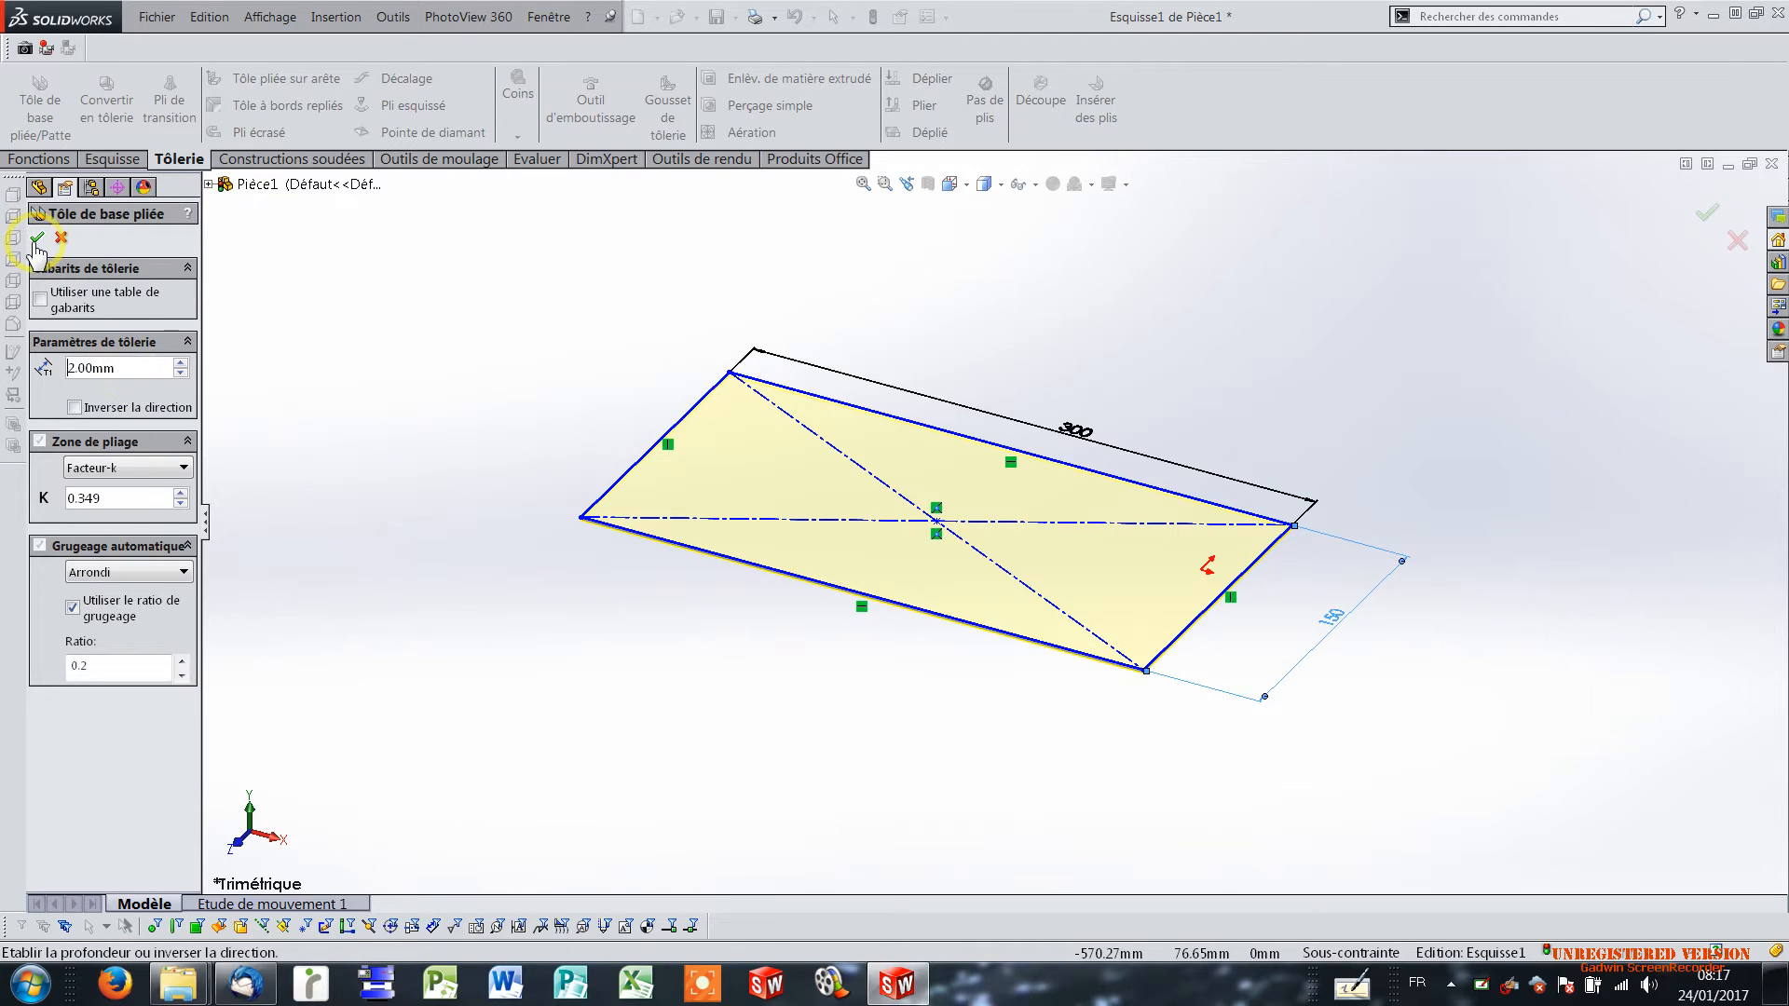
{"action": "left_click", "coordinate": [37, 239]}
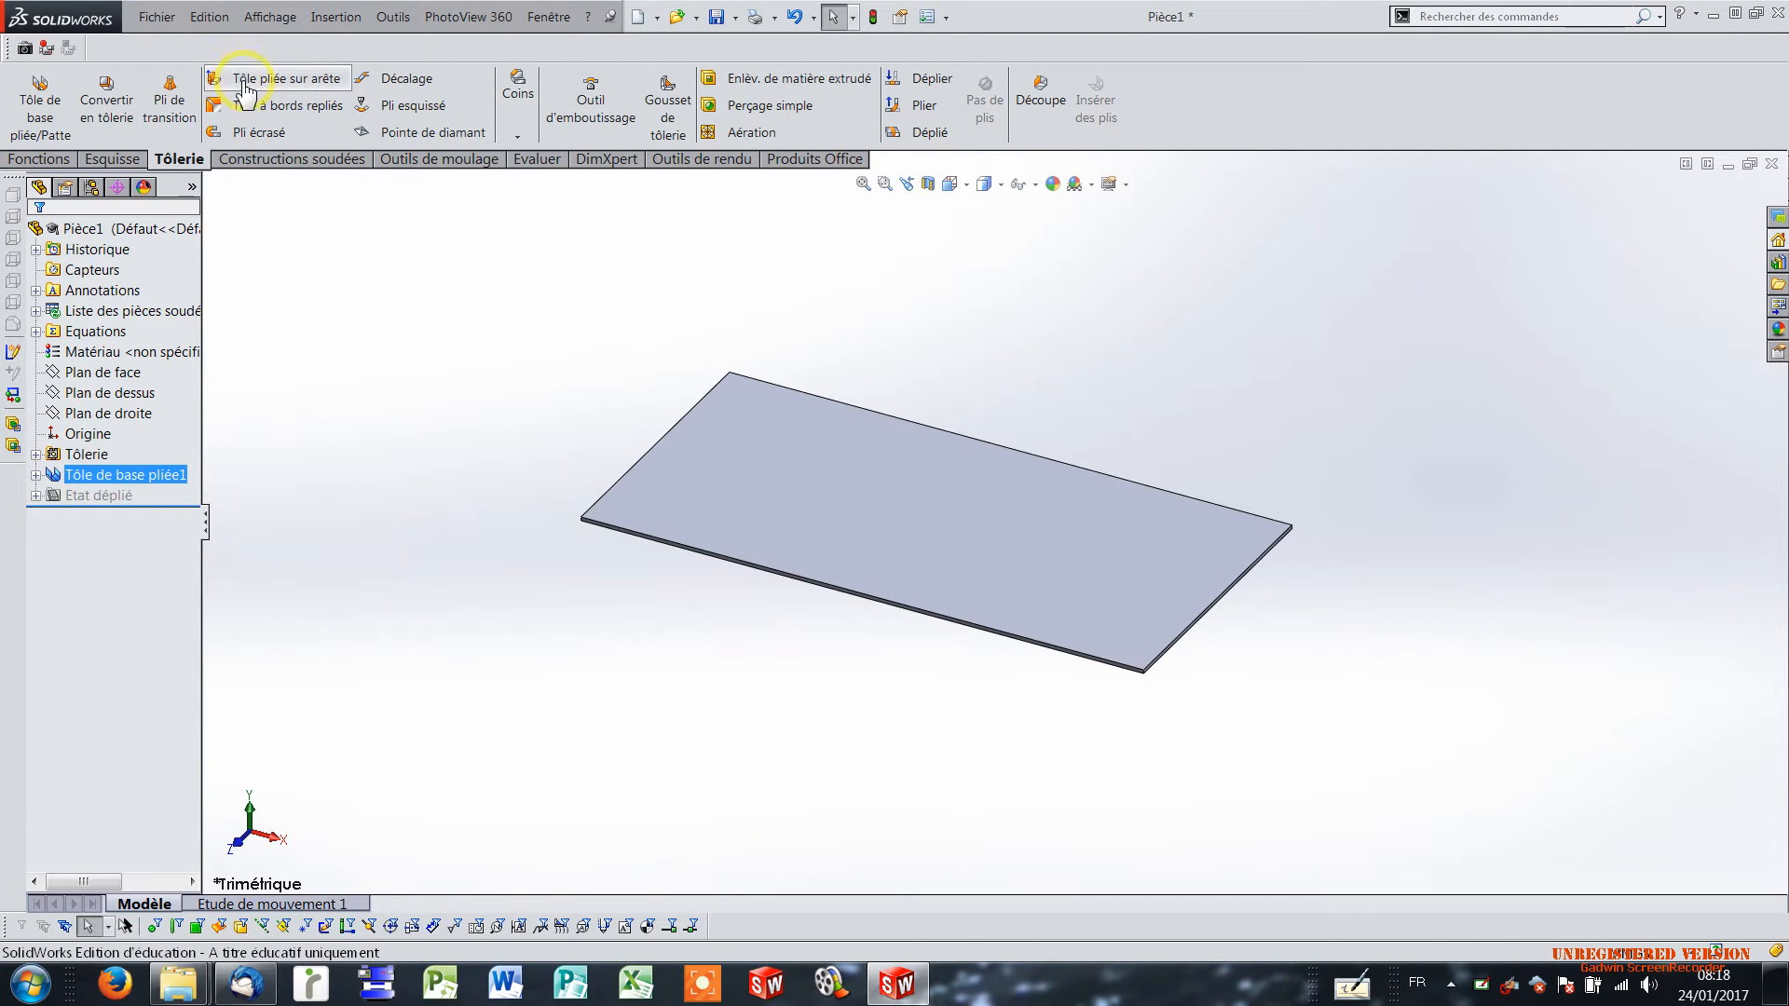
Place 90° edge flanges (Tôle pliée sur arête) about 75 mm long, pointing down from both short edges of the plate.
{"action": "left_click", "coordinate": [245, 86]}
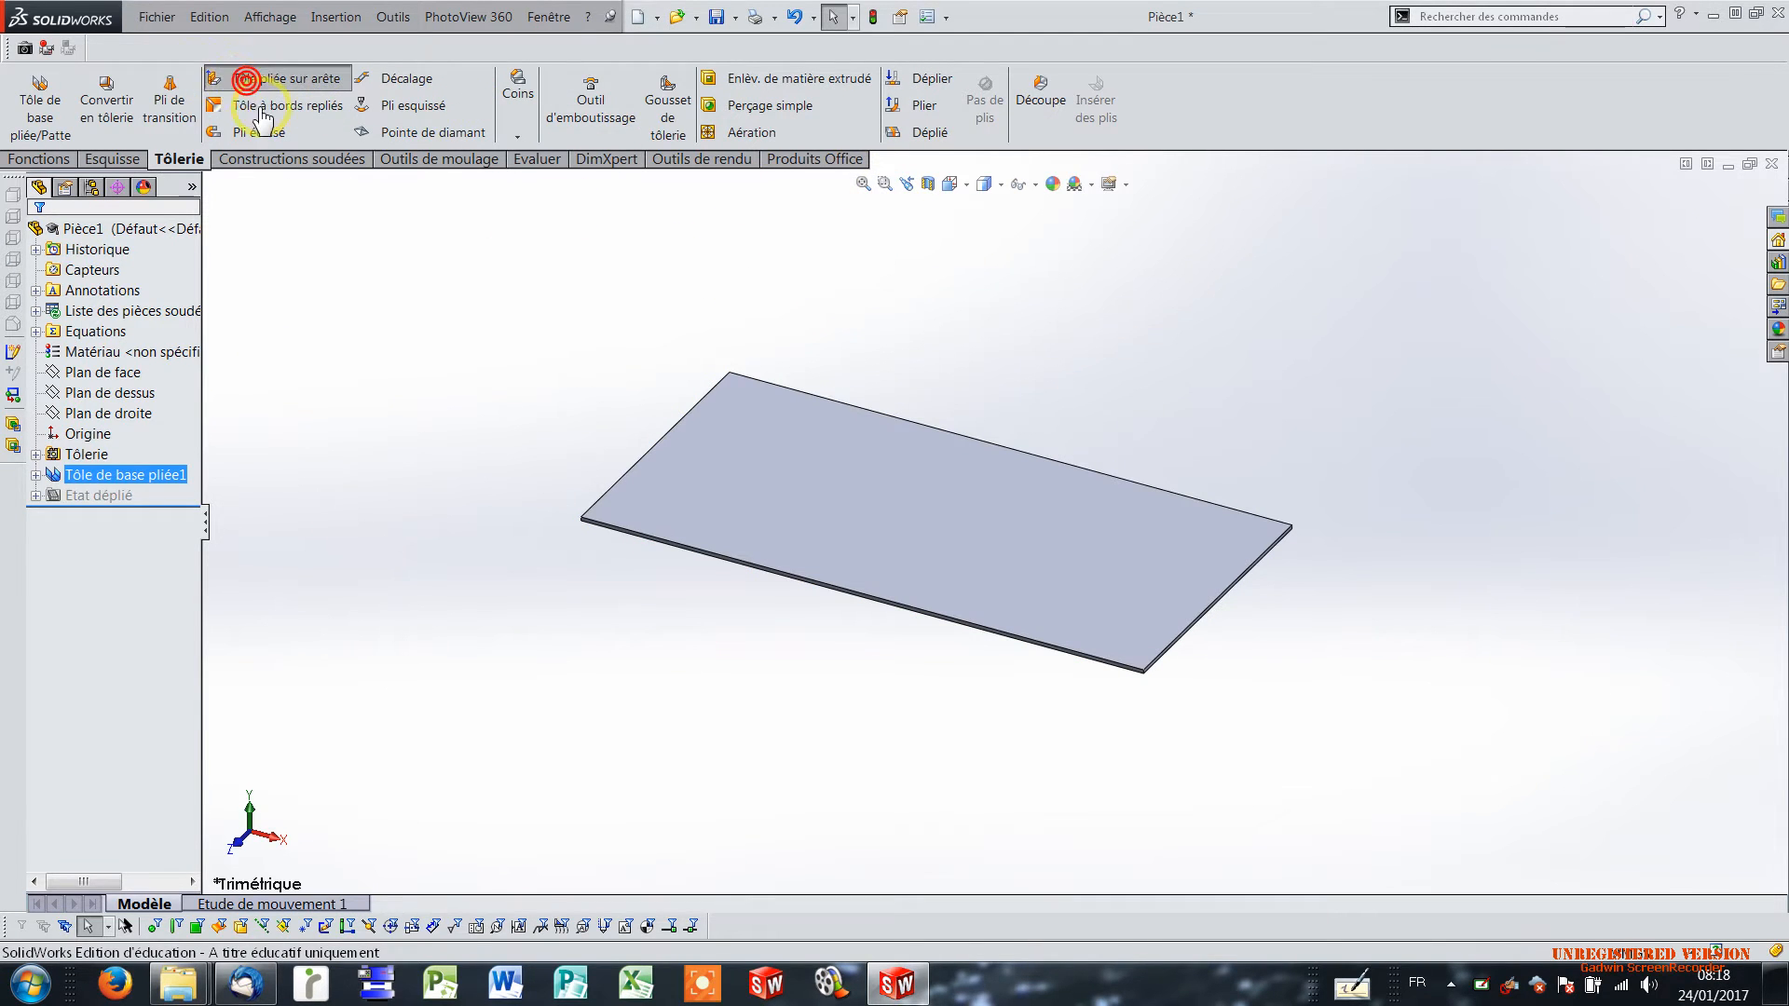
{"action": "left_click", "coordinate": [1199, 616]}
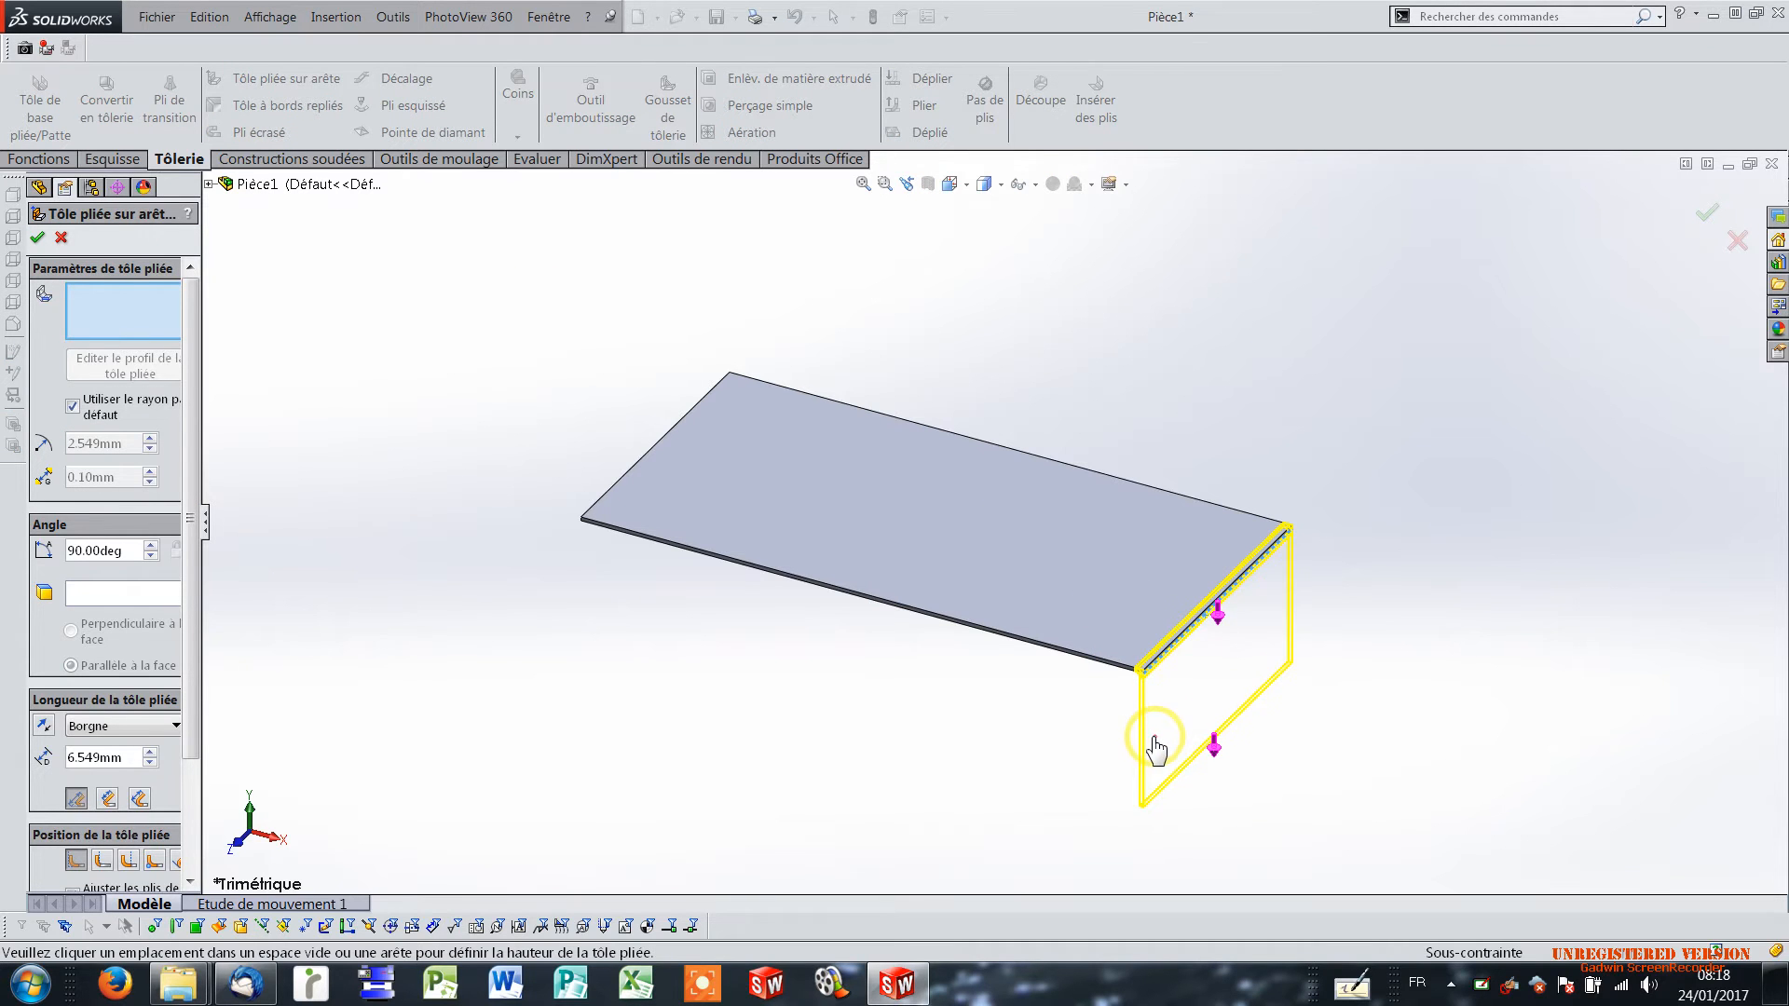
{"action": "left_click", "coordinate": [1152, 739]}
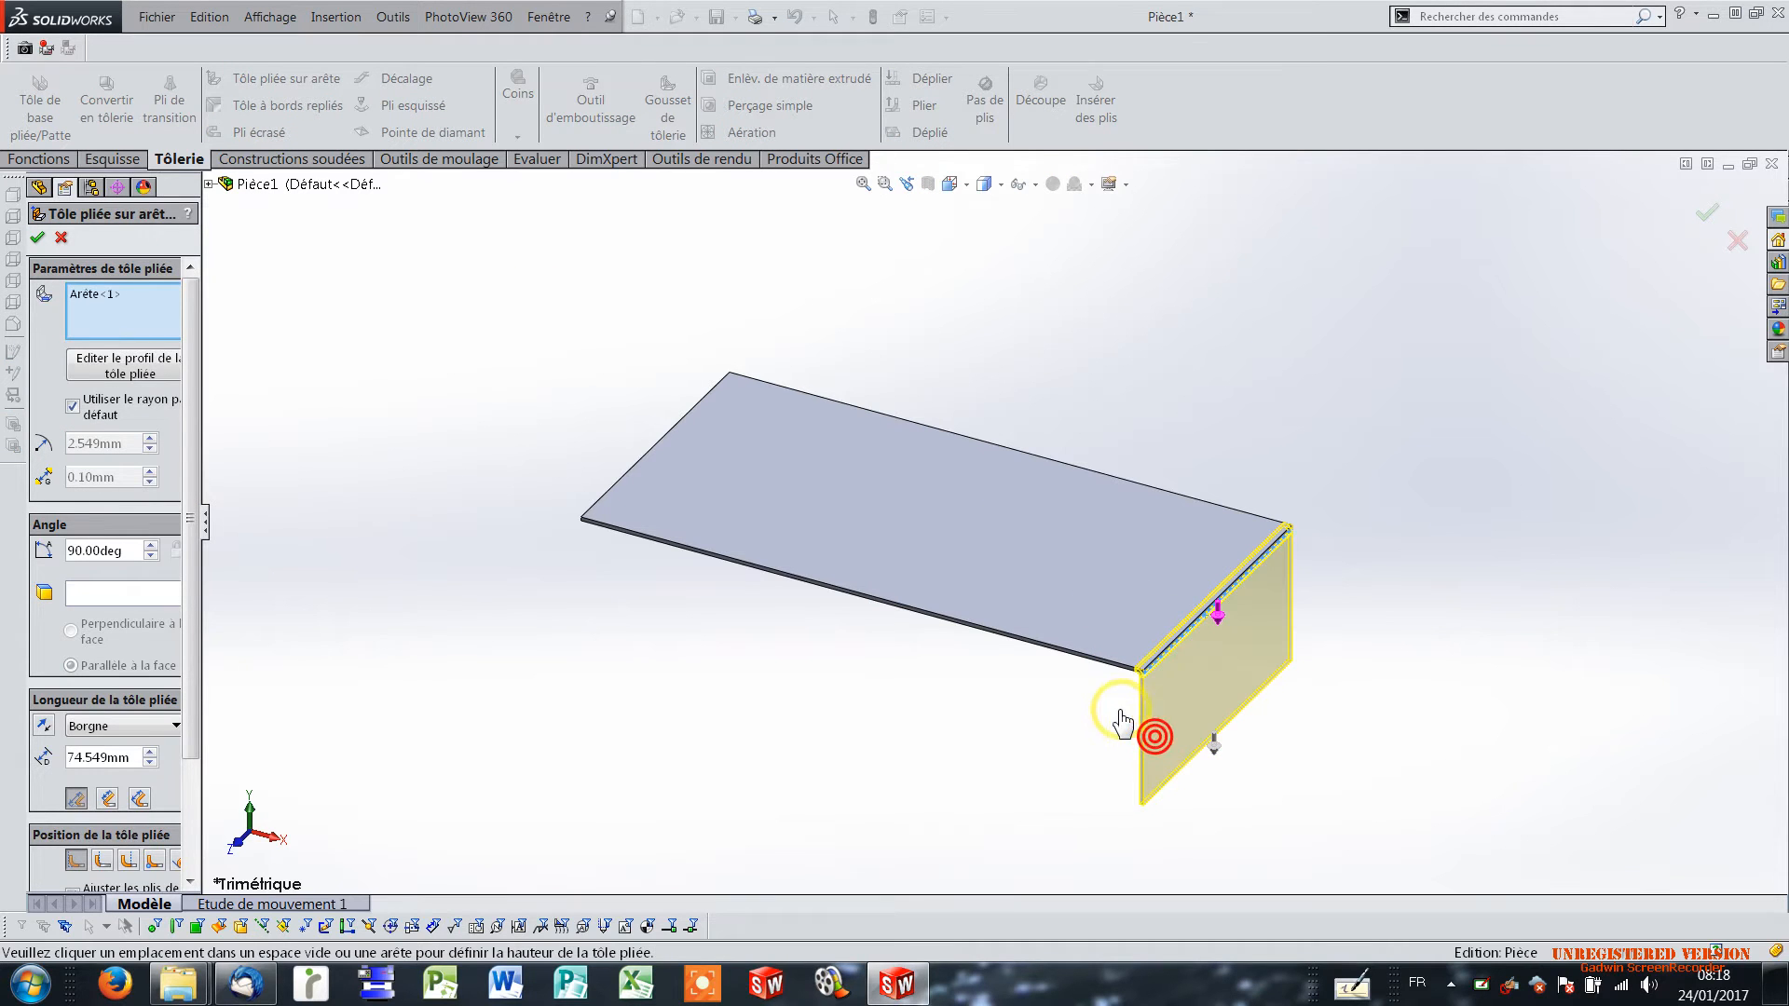
{"action": "left_click", "coordinate": [629, 478]}
{"action": "left_click", "coordinate": [618, 603]}
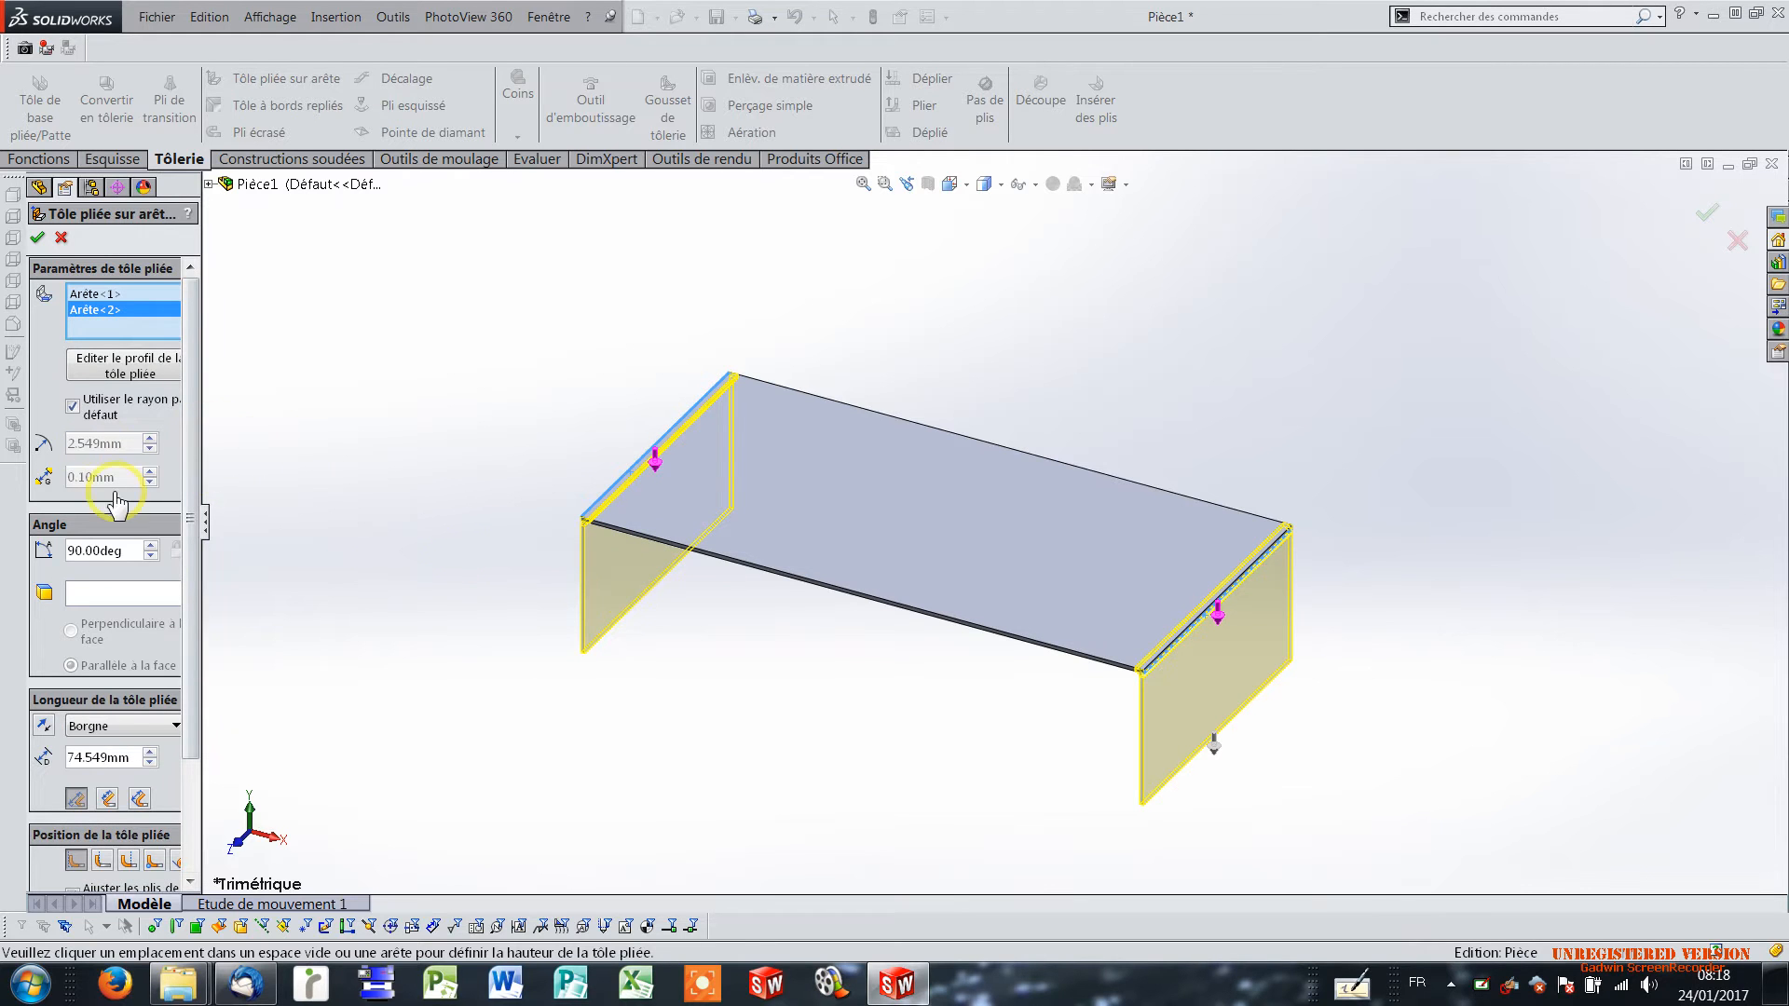
Set the length of the two downward edge flanges to 50 mm and apply the feature.
{"action": "double_click", "coordinate": [124, 756]}
{"action": "type", "text": "50"}
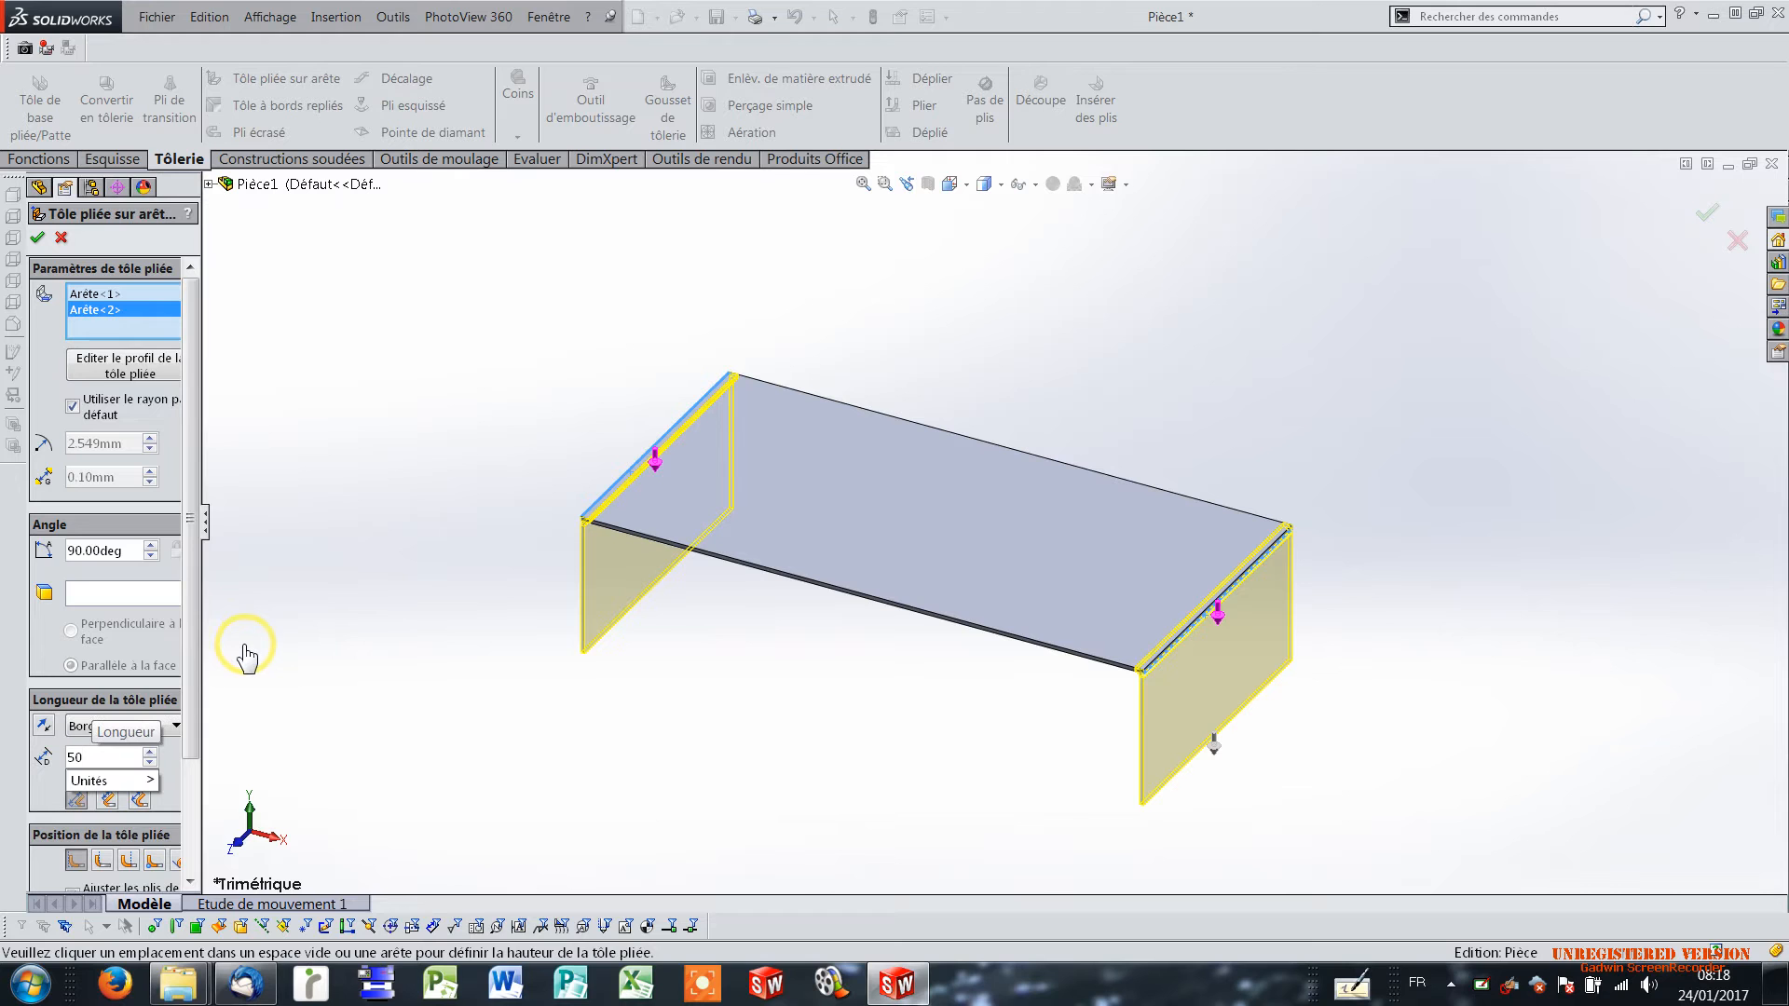
{"action": "key", "text": "Return"}
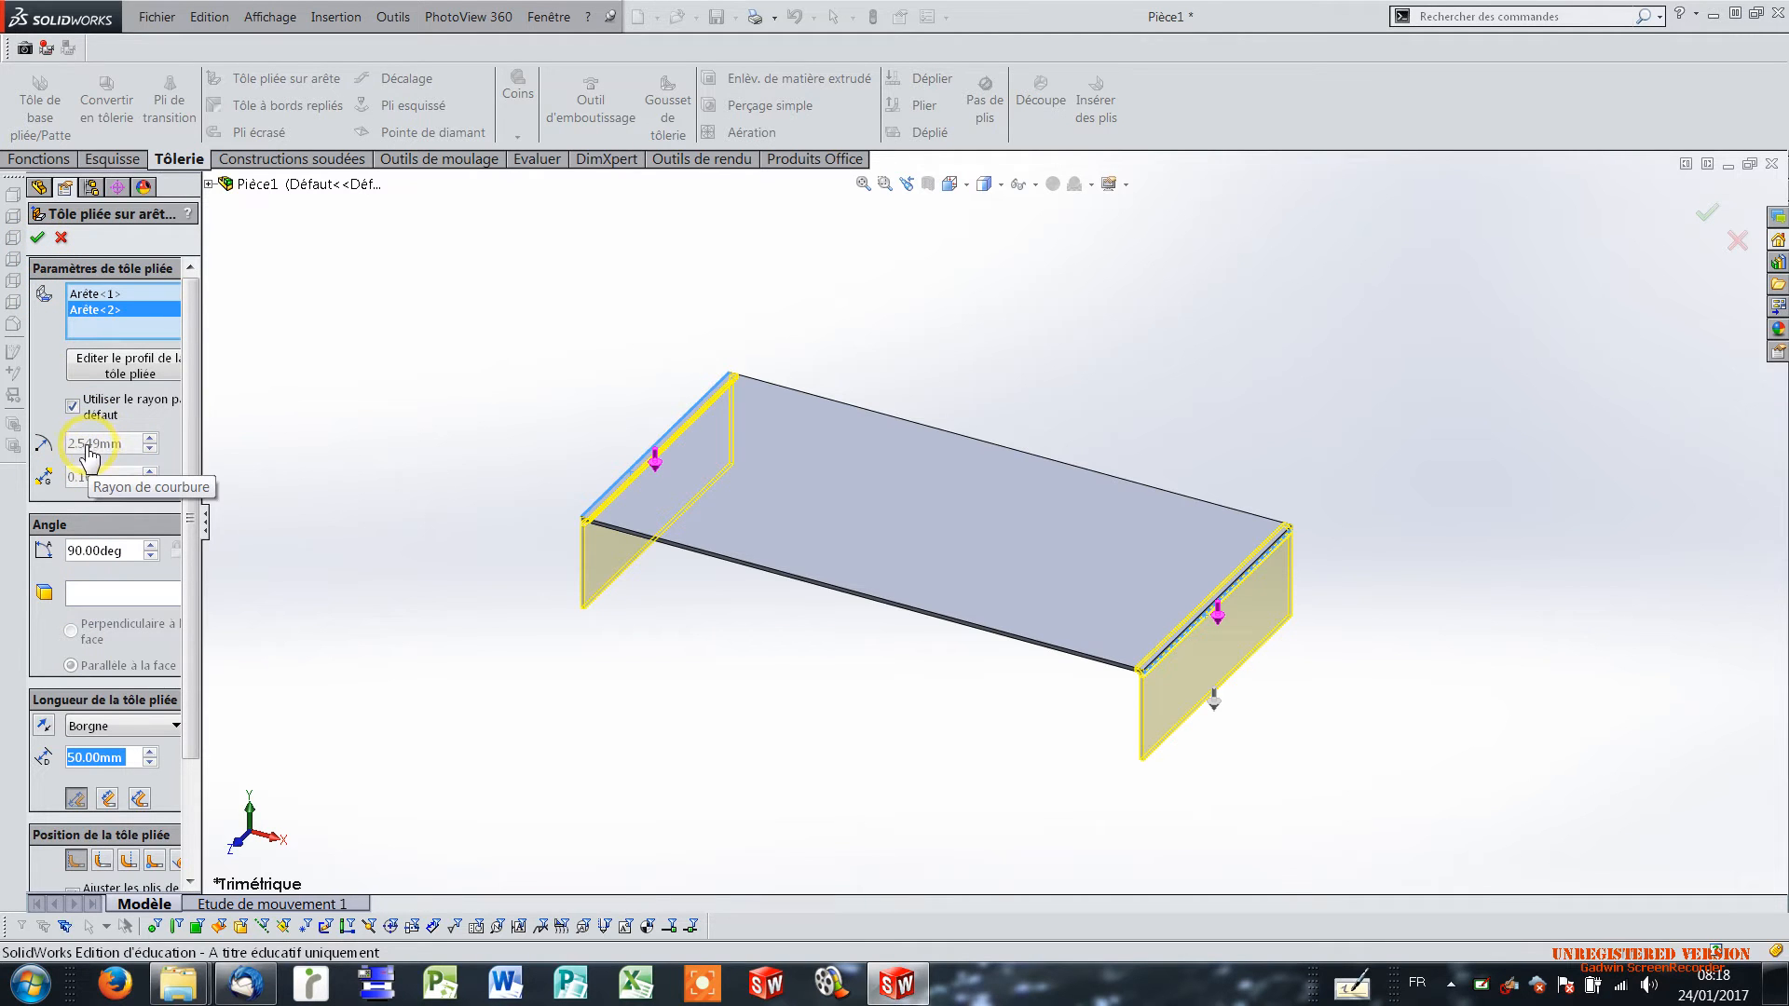
{"action": "left_click", "coordinate": [37, 239]}
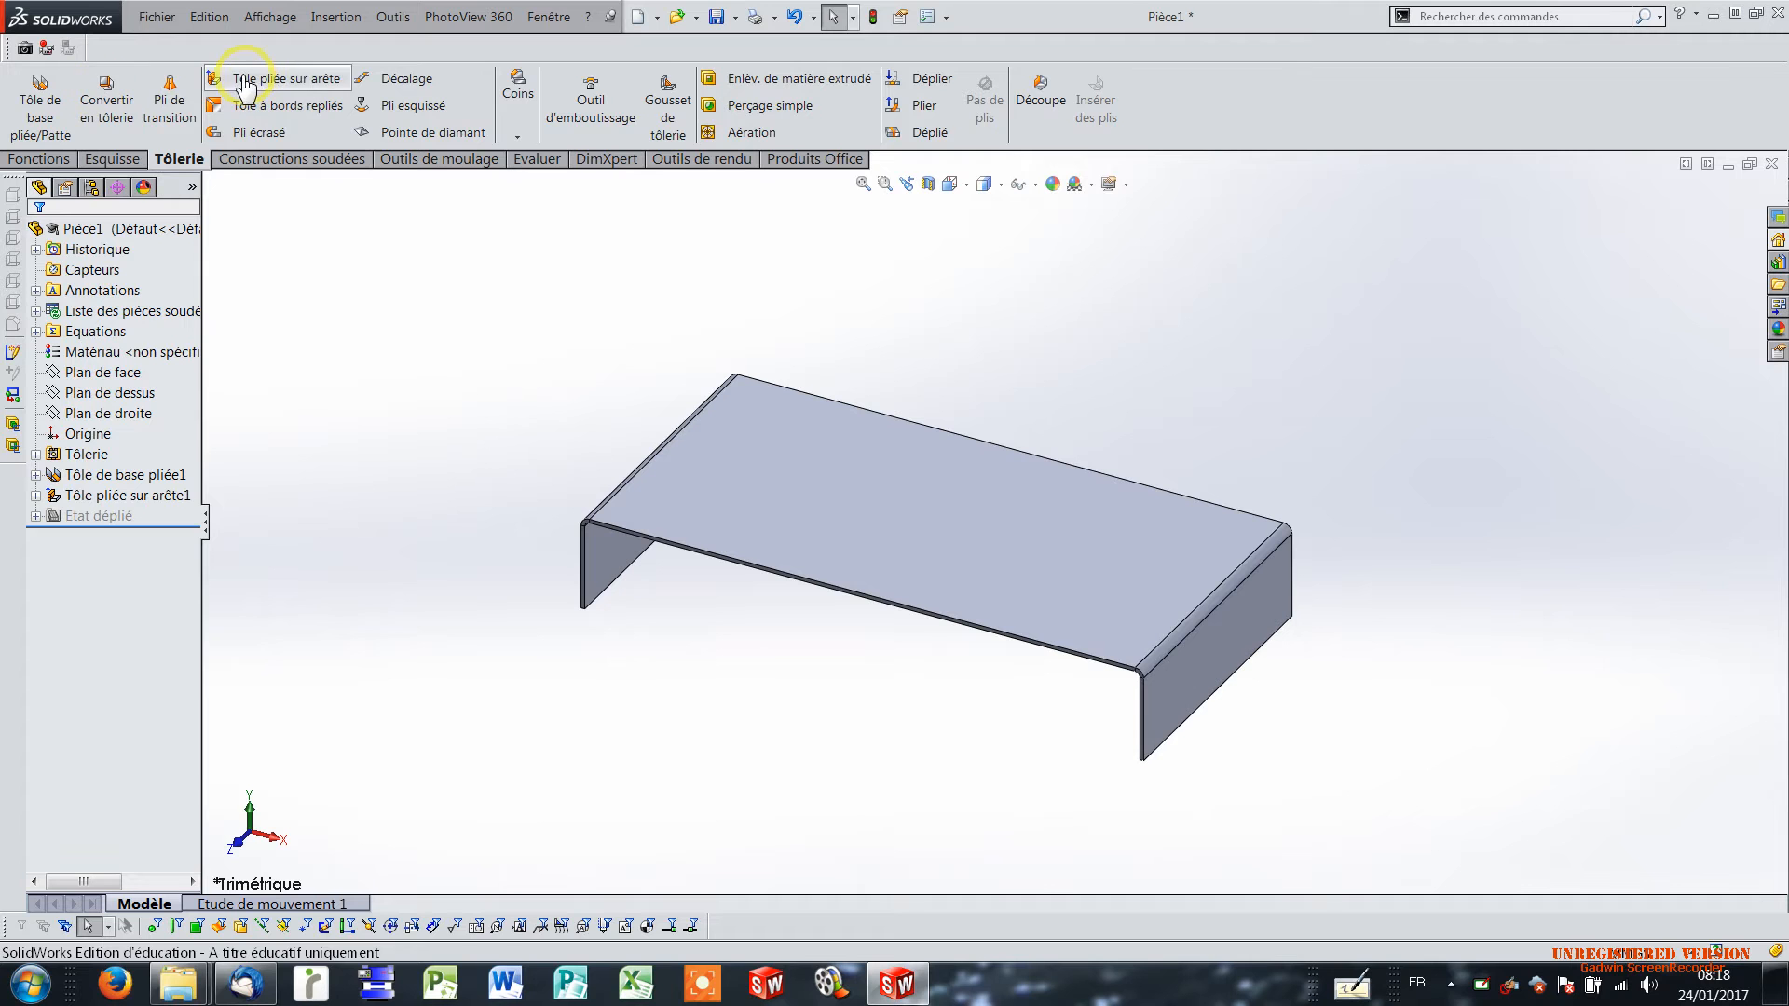
Place 90° edge flanges about 22 mm long, pointing inward from the lower edges of both side flanges.
{"action": "left_click", "coordinate": [244, 78]}
{"action": "left_click", "coordinate": [616, 581]}
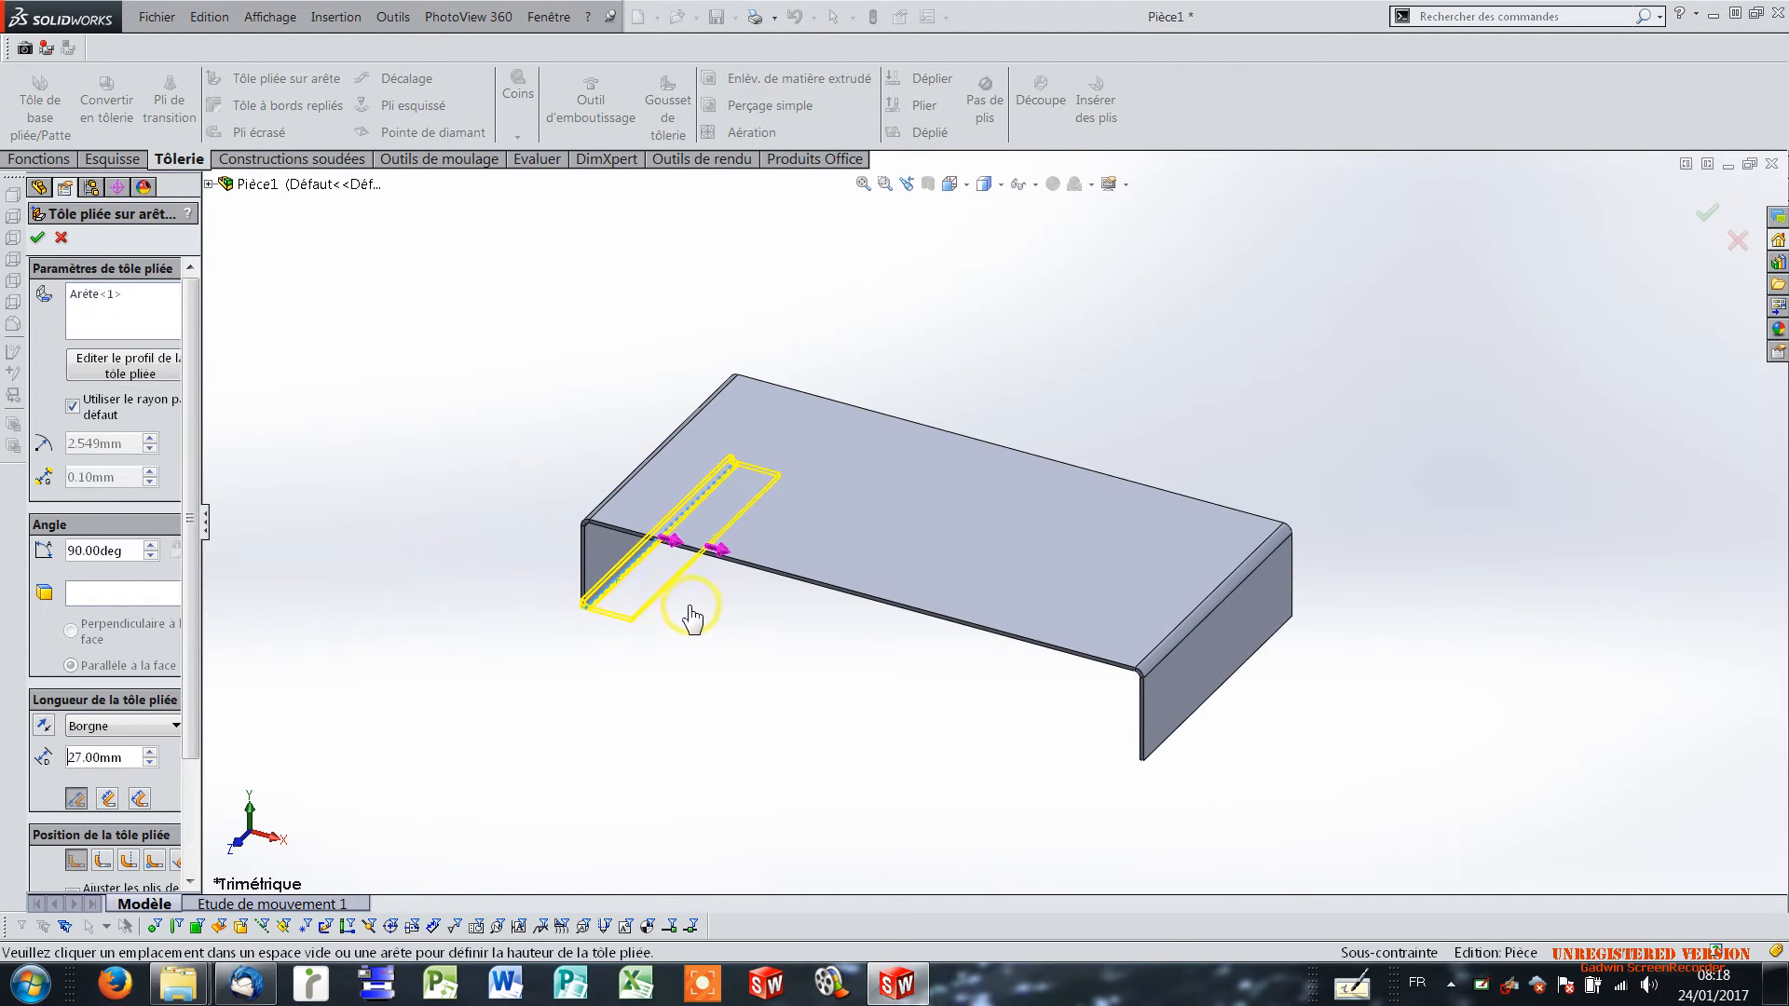
{"action": "left_click", "coordinate": [688, 611]}
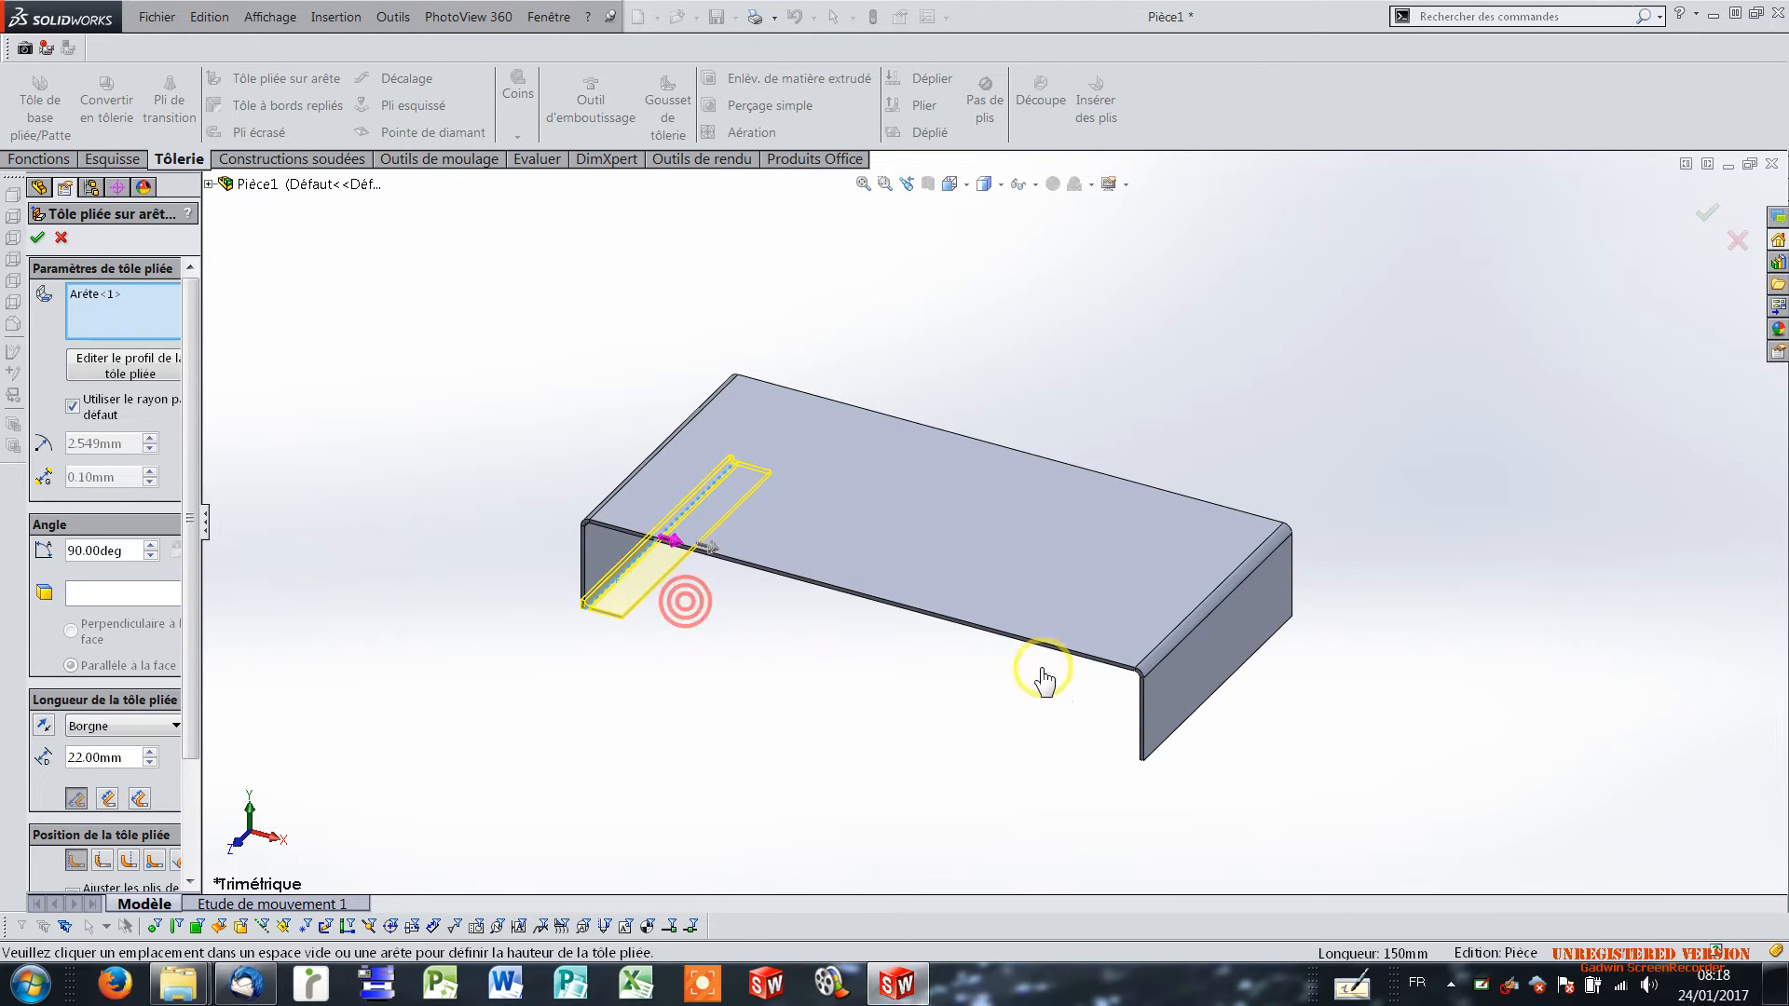
{"action": "left_click", "coordinate": [1181, 736]}
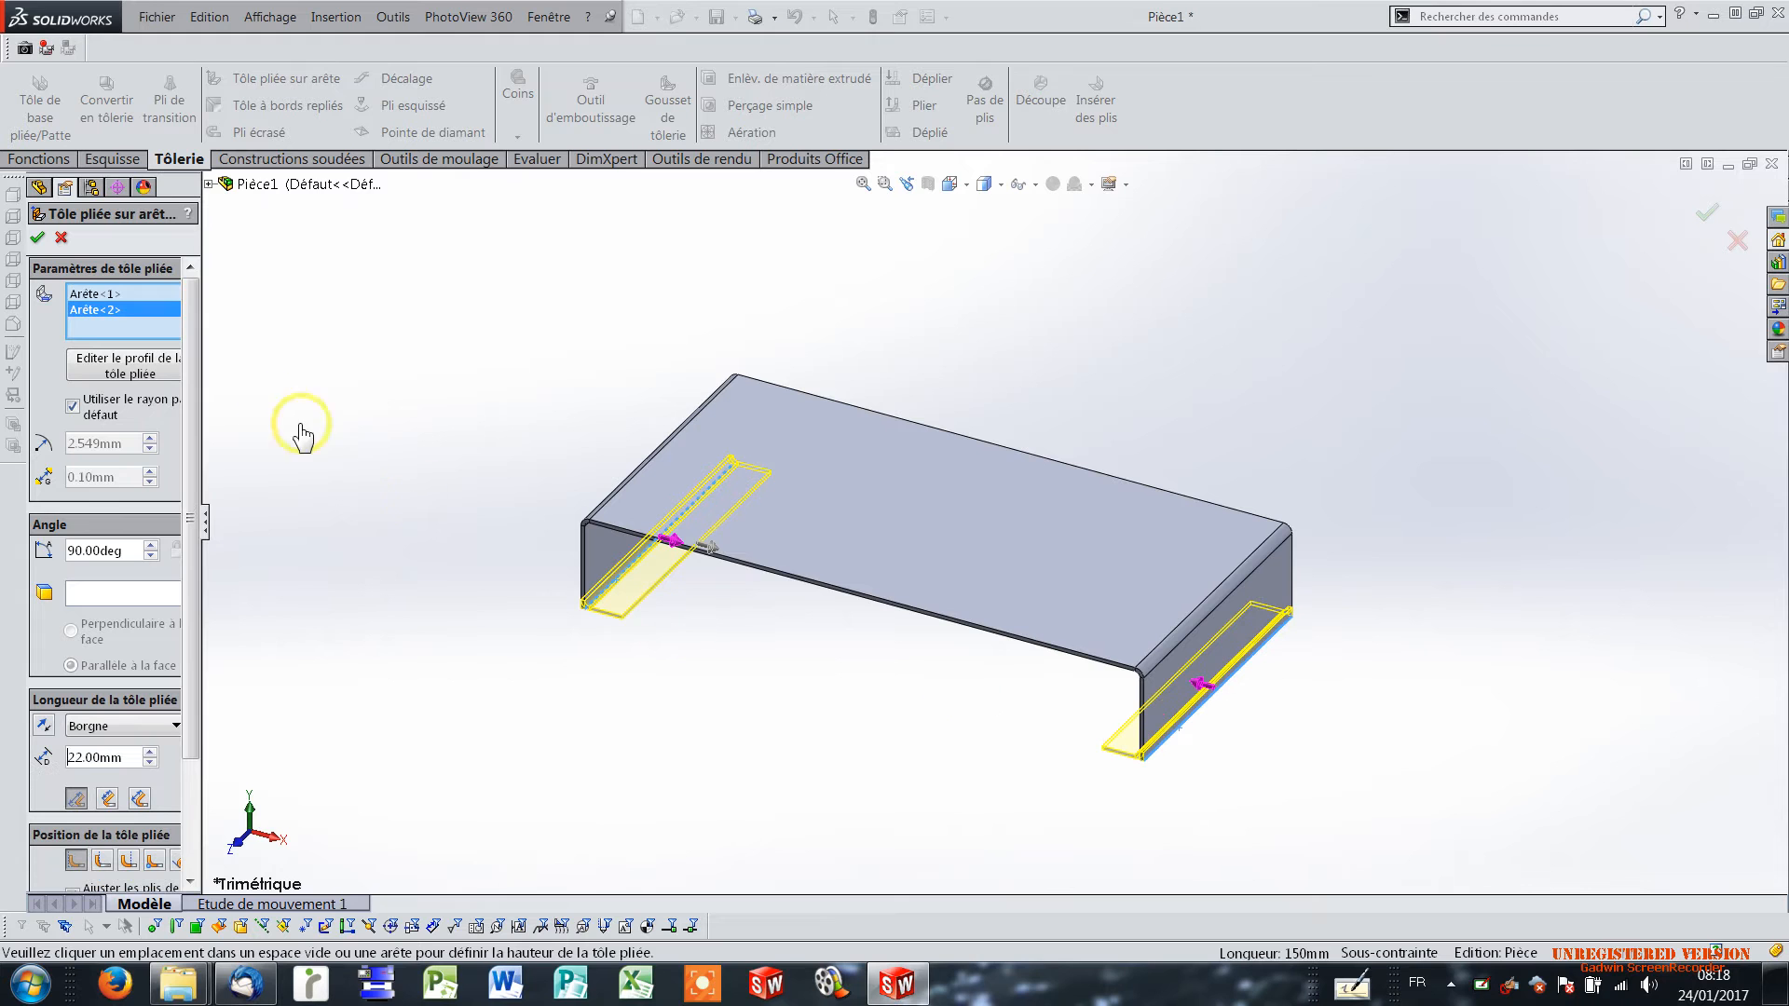
Set the length of the two inward edge flanges to 25 mm.
{"action": "double_click", "coordinate": [128, 758]}
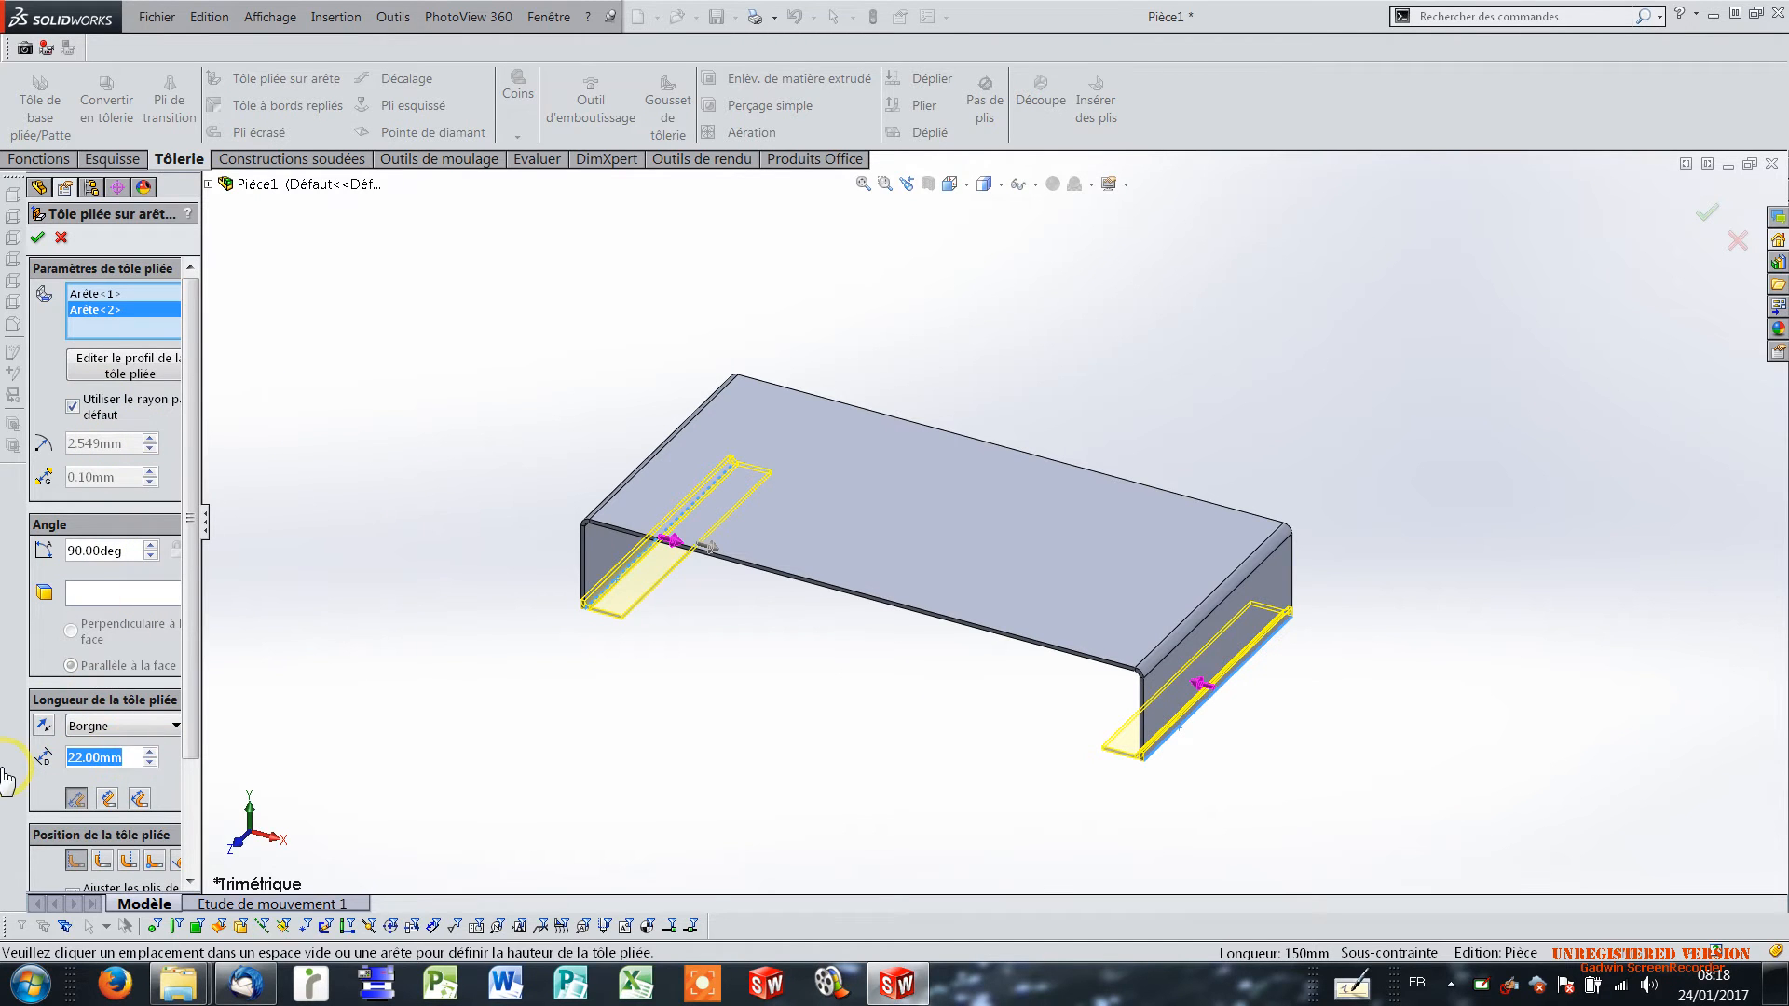
{"action": "type", "text": "25"}
{"action": "key", "text": "Return"}
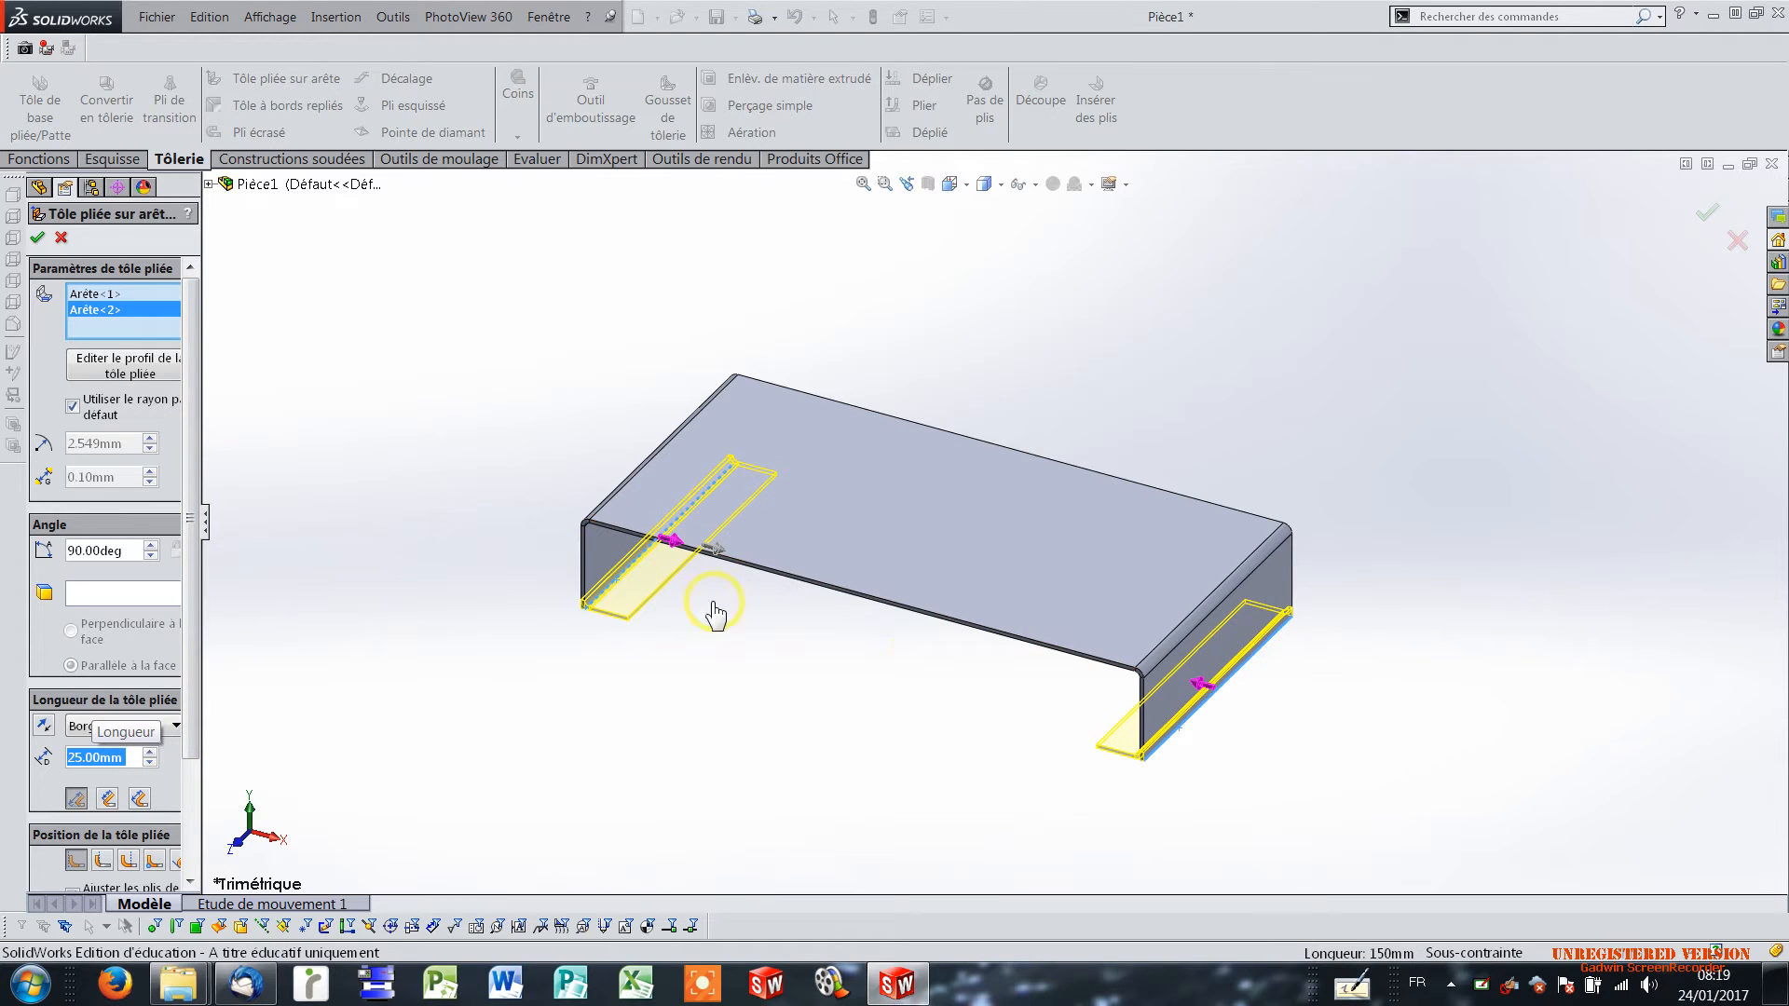
Flip the right-hand return flange outward and back inward, and apply the two 25 mm edge flanges.
{"action": "left_click", "coordinate": [1200, 691]}
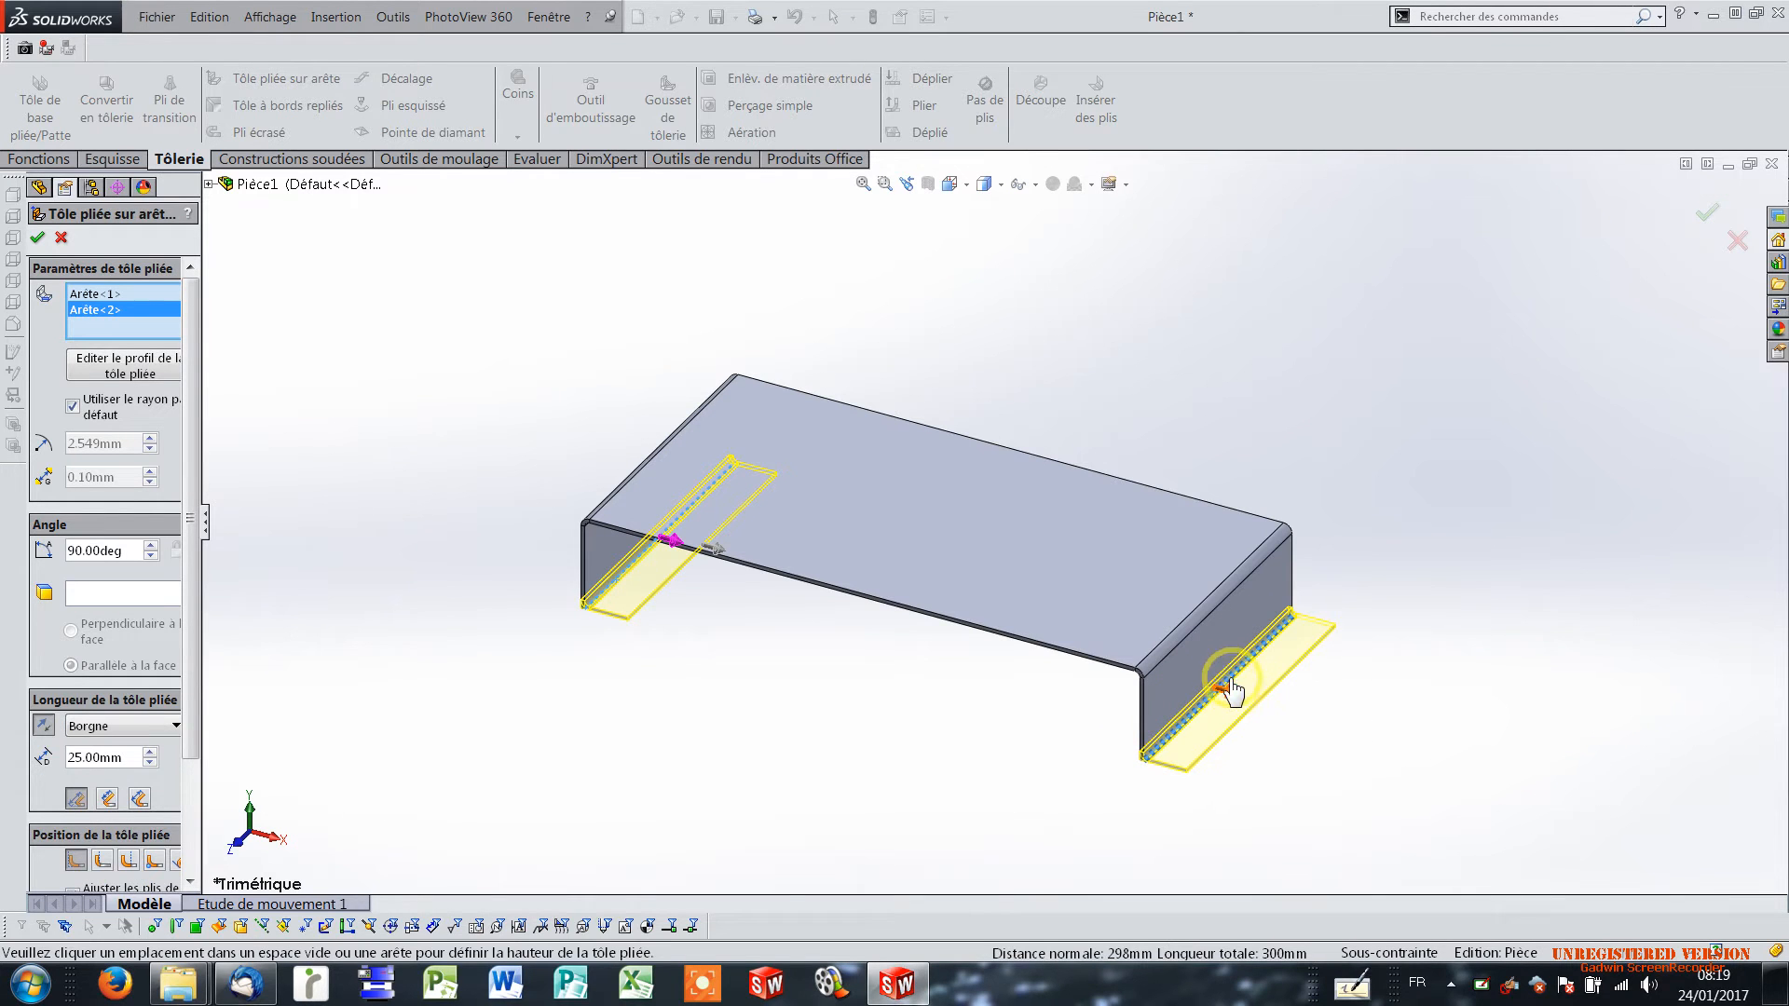
{"action": "left_click", "coordinate": [1223, 692]}
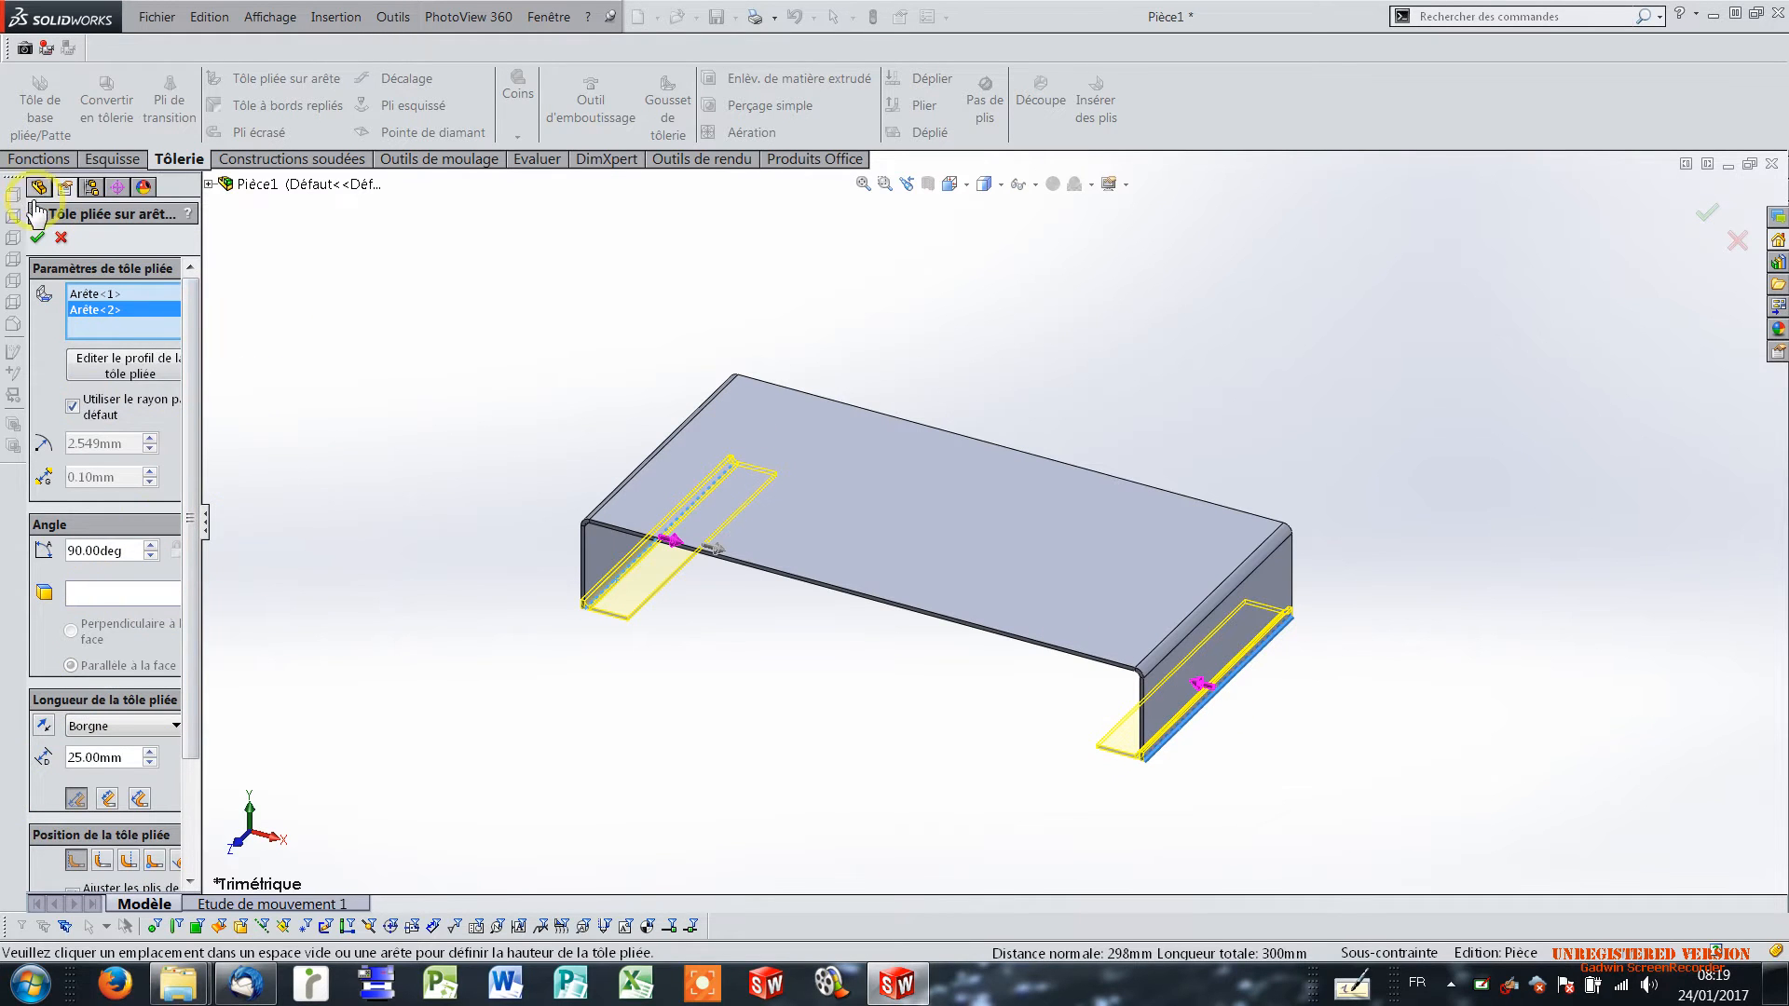
{"action": "left_click", "coordinate": [37, 239]}
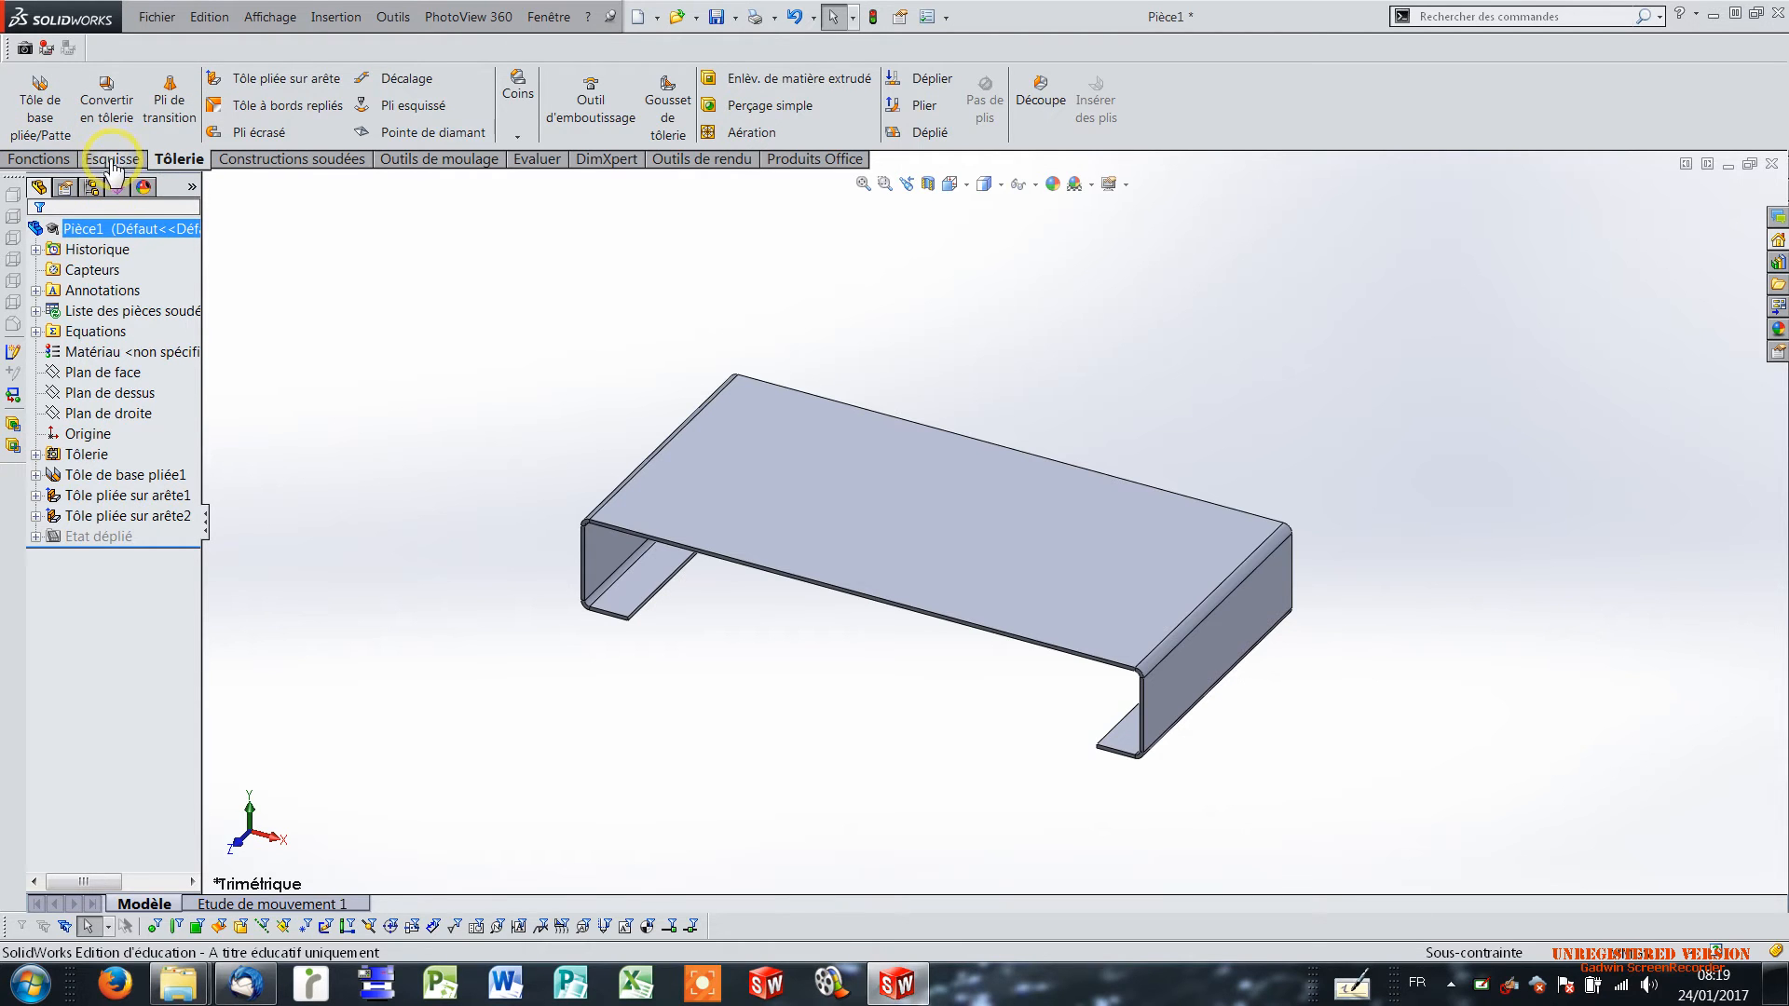
Start a sketch on the outer face of the right side flange and draw a circle about 38 mm in diameter.
{"action": "left_click", "coordinate": [108, 160]}
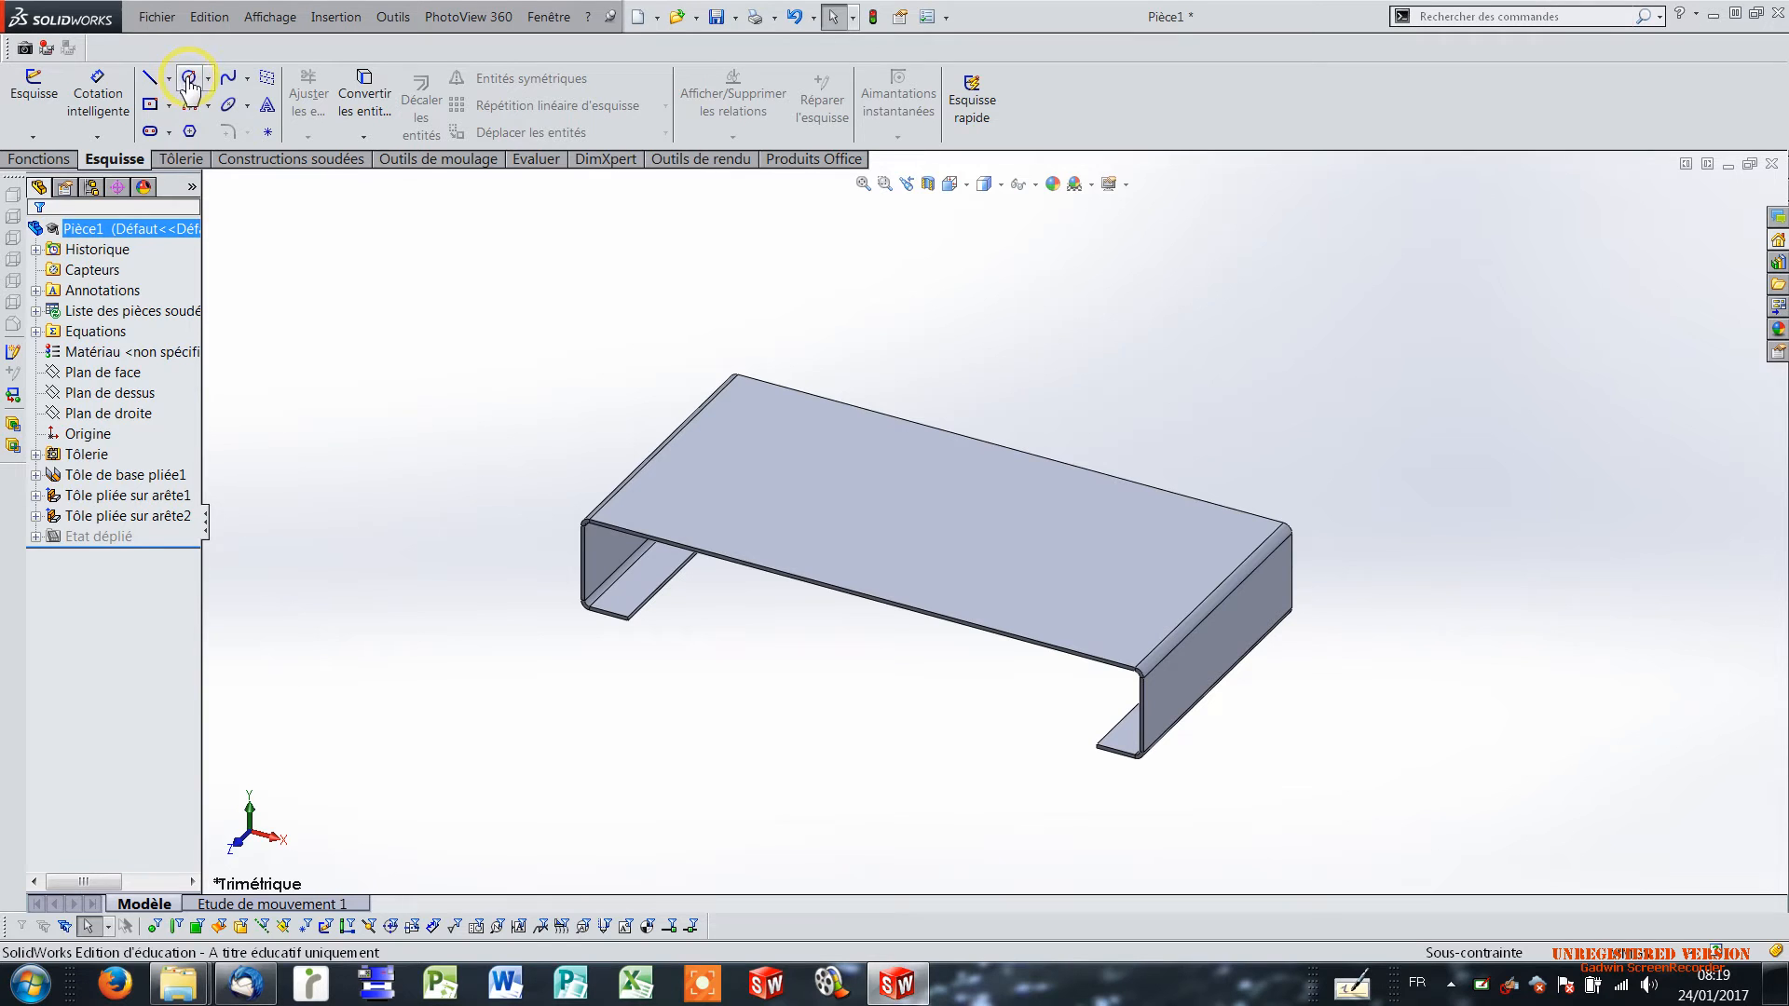
{"action": "left_click", "coordinate": [189, 80]}
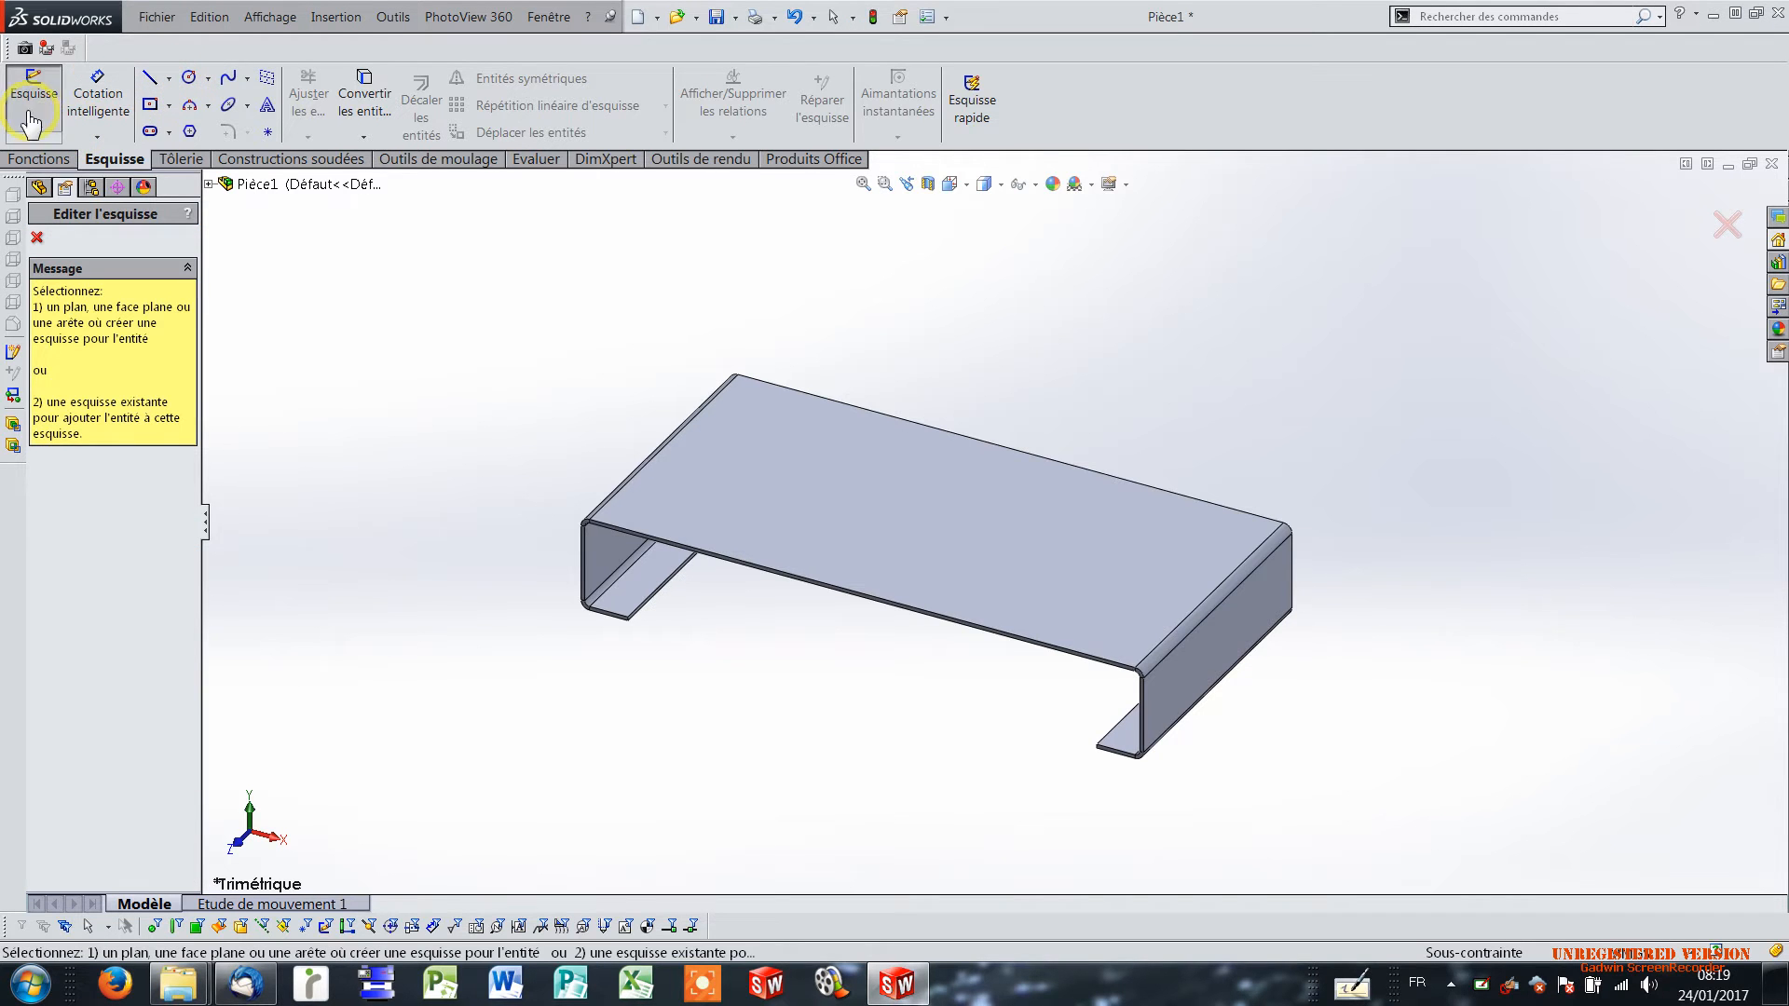
{"action": "left_click", "coordinate": [33, 105]}
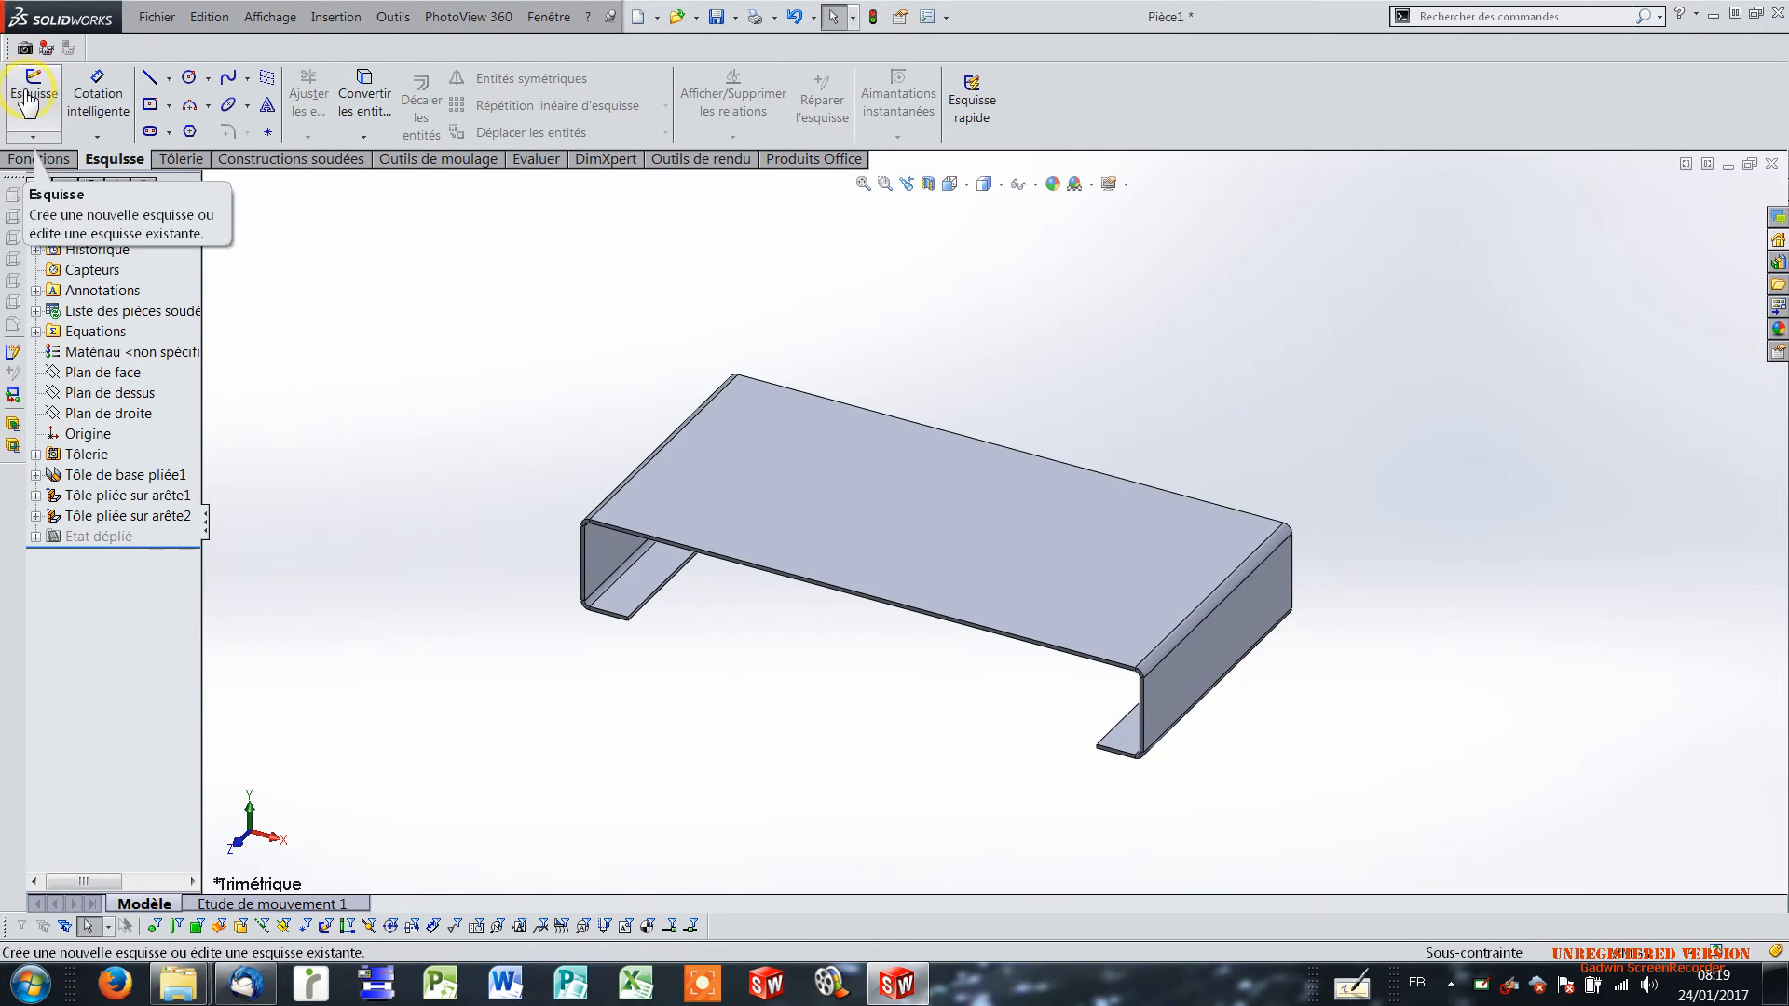
{"action": "left_click", "coordinate": [28, 101]}
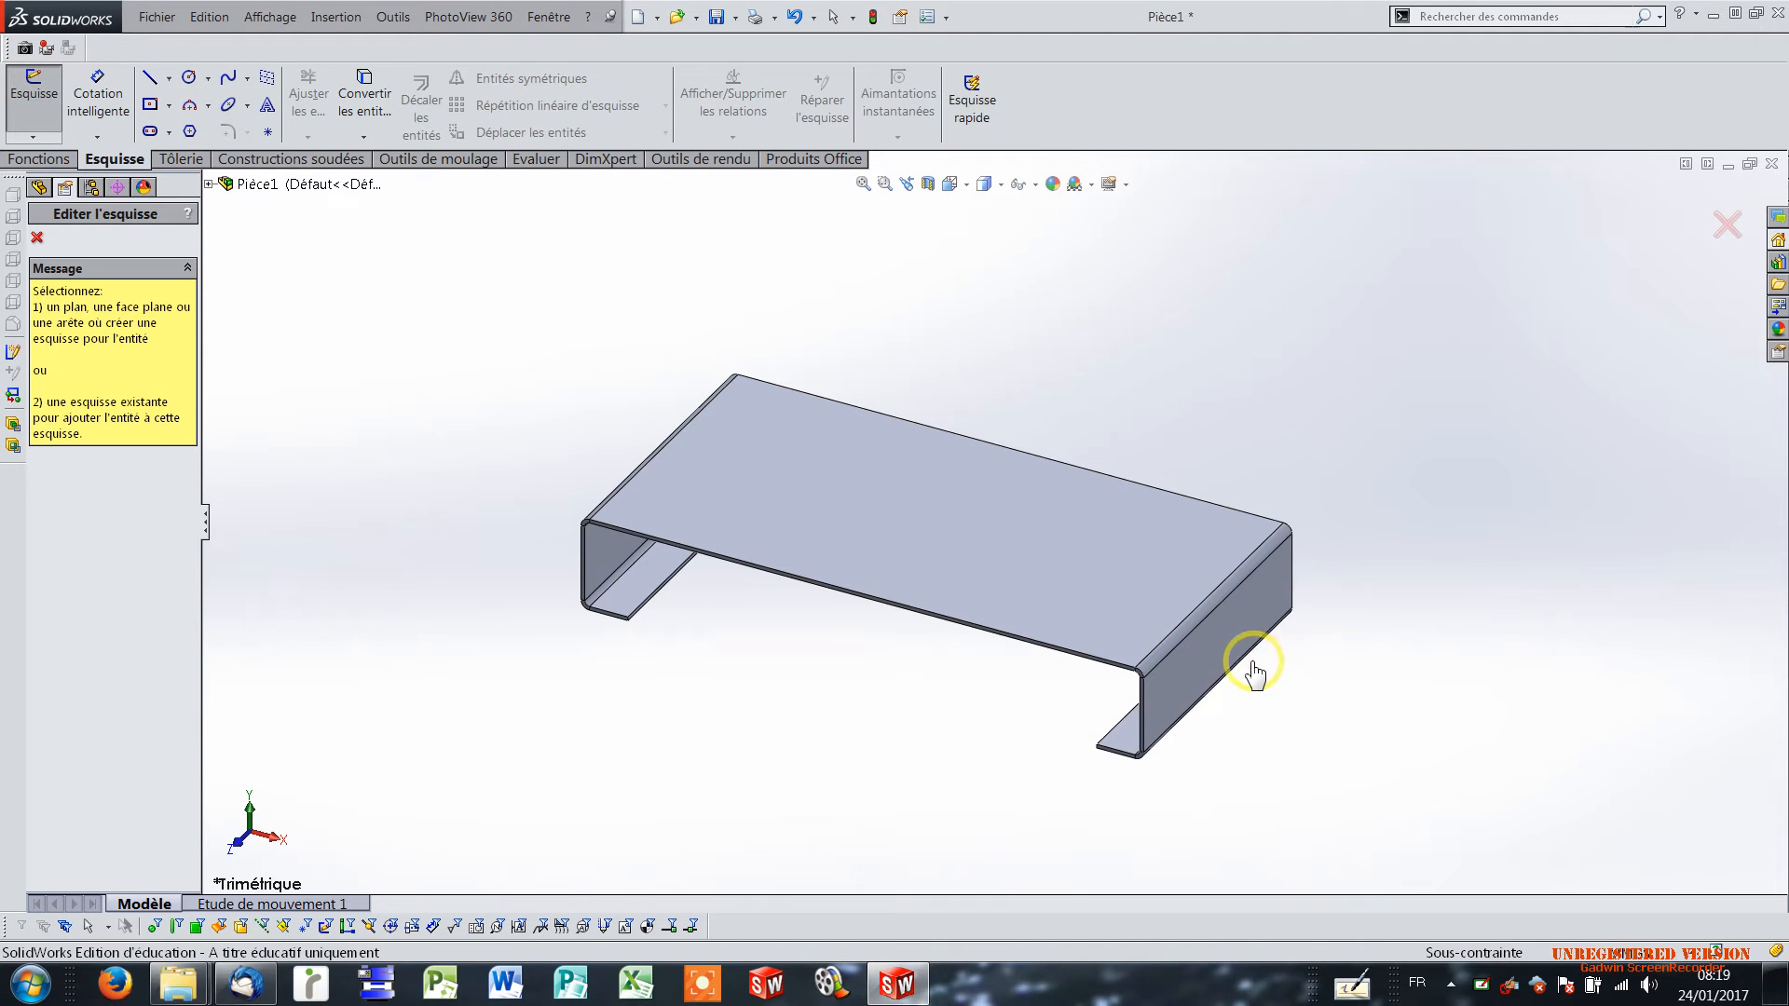
{"action": "left_click", "coordinate": [1228, 643]}
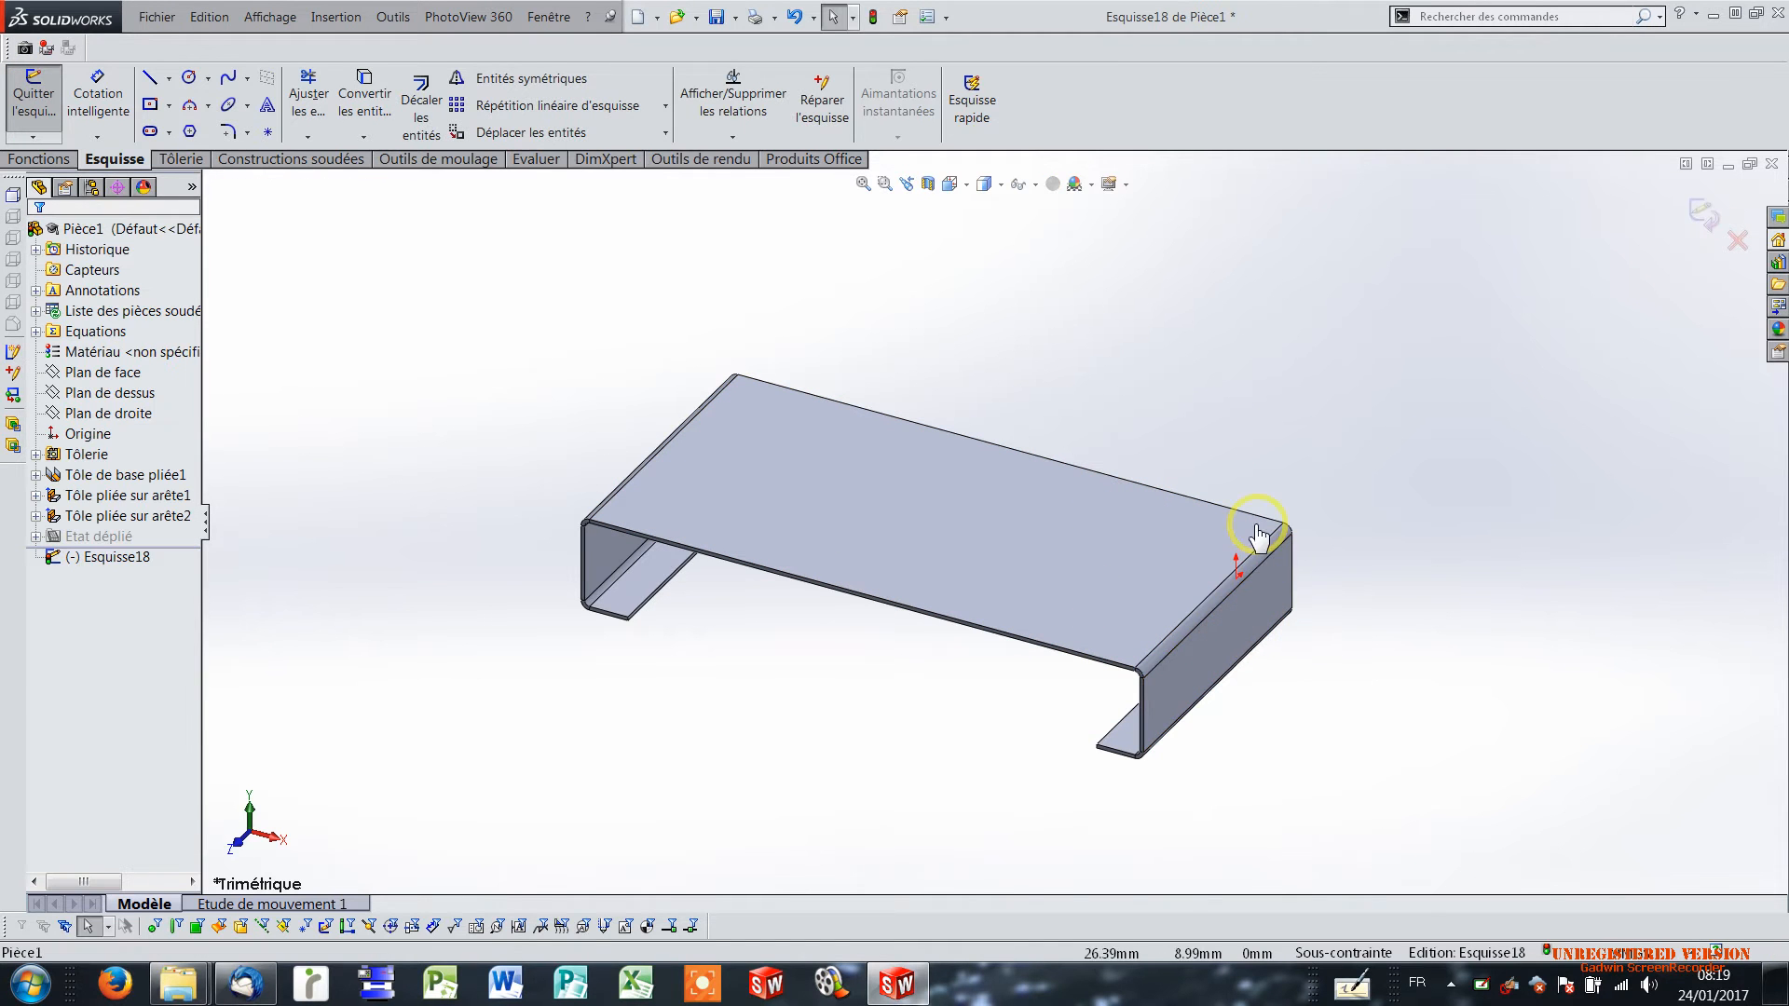
{"action": "left_click", "coordinate": [189, 82]}
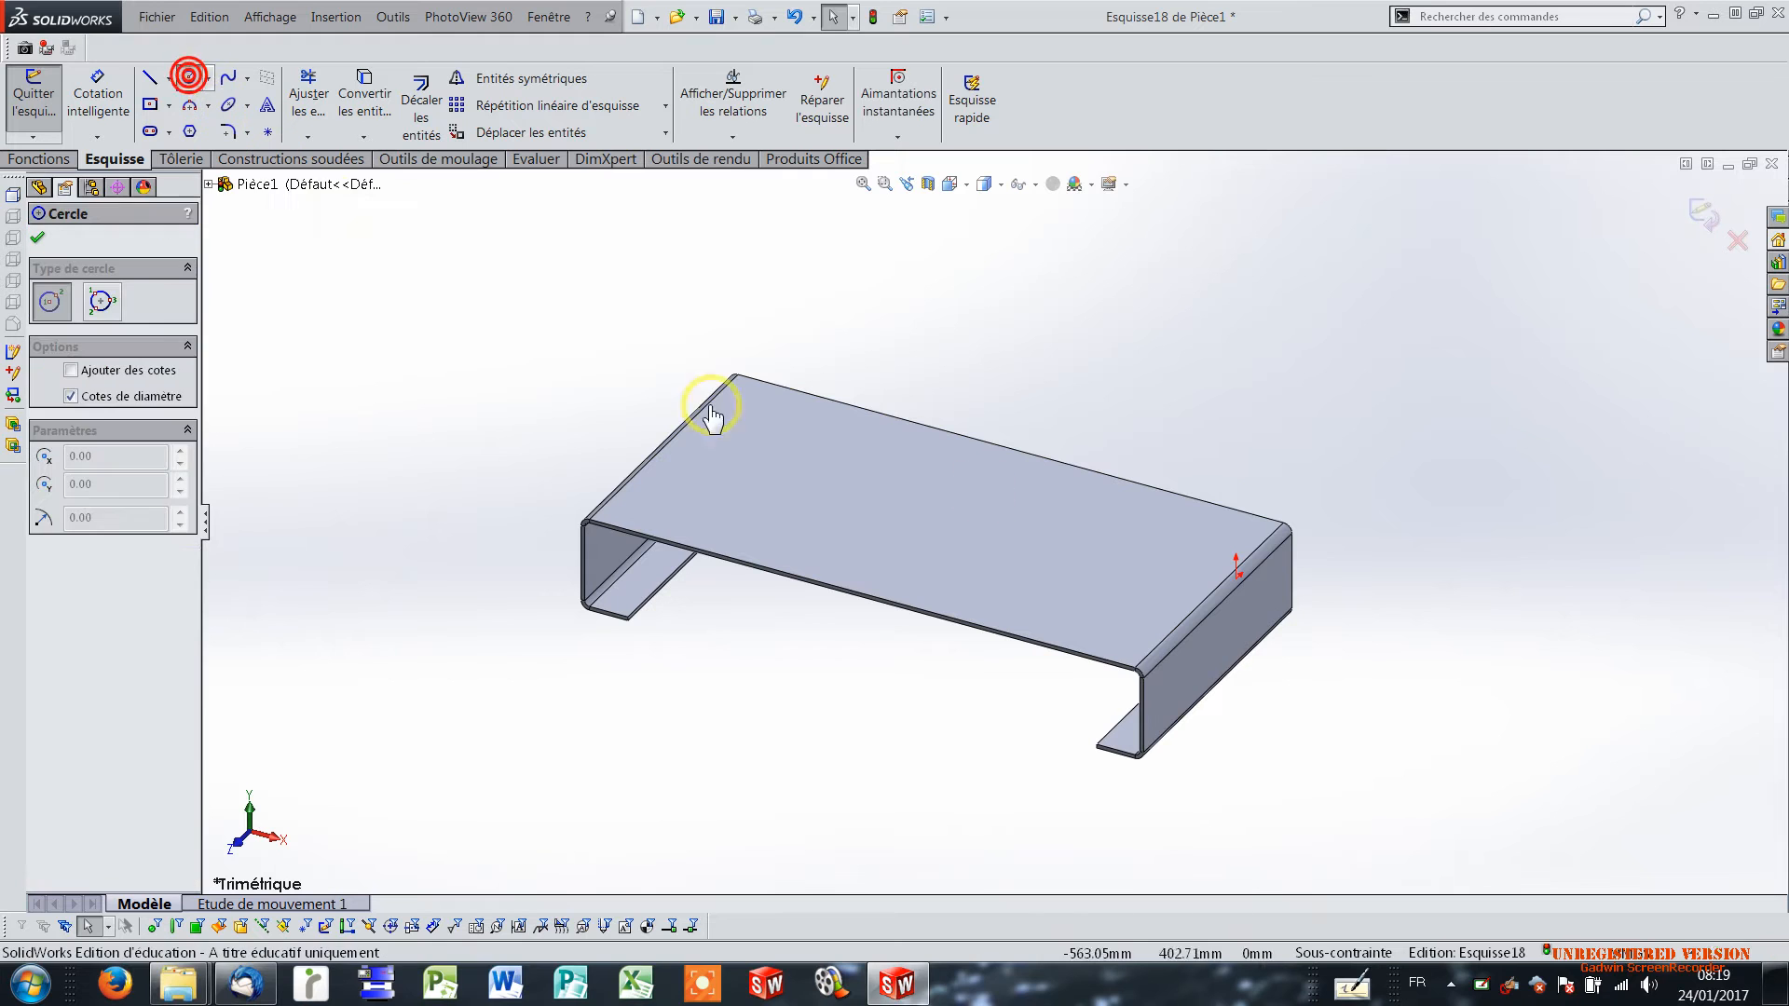
{"action": "left_click", "coordinate": [1192, 675]}
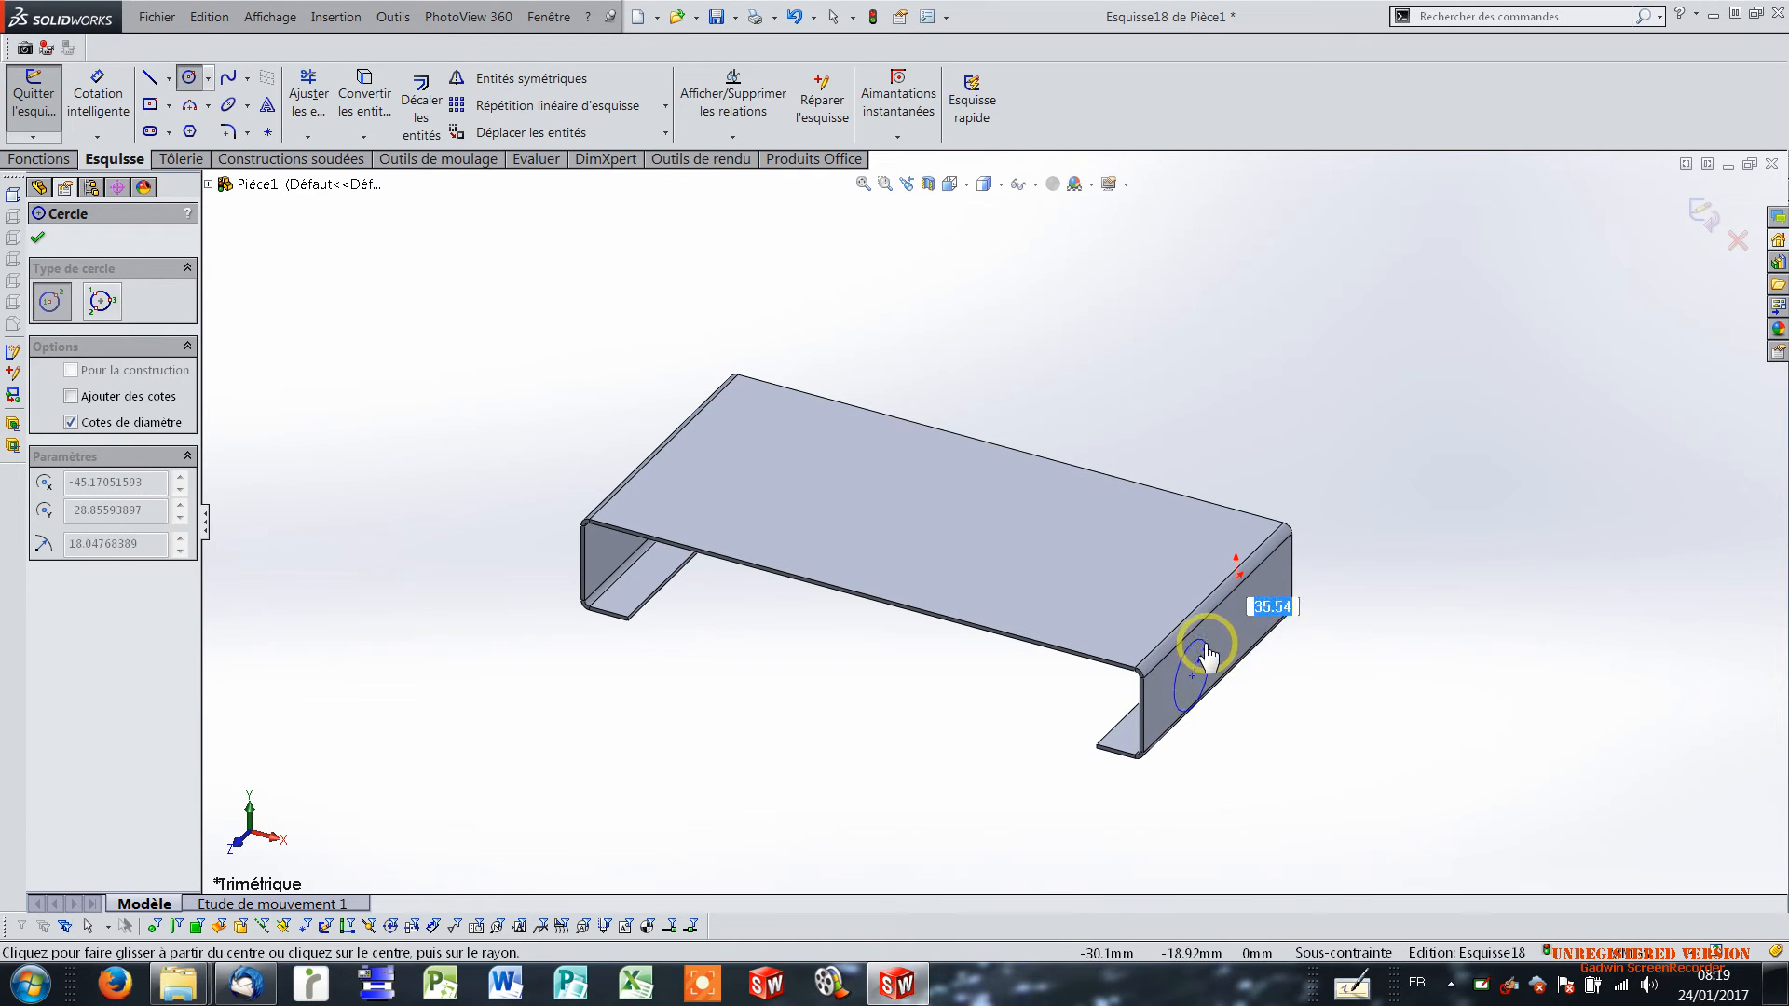
{"action": "left_click", "coordinate": [1222, 637]}
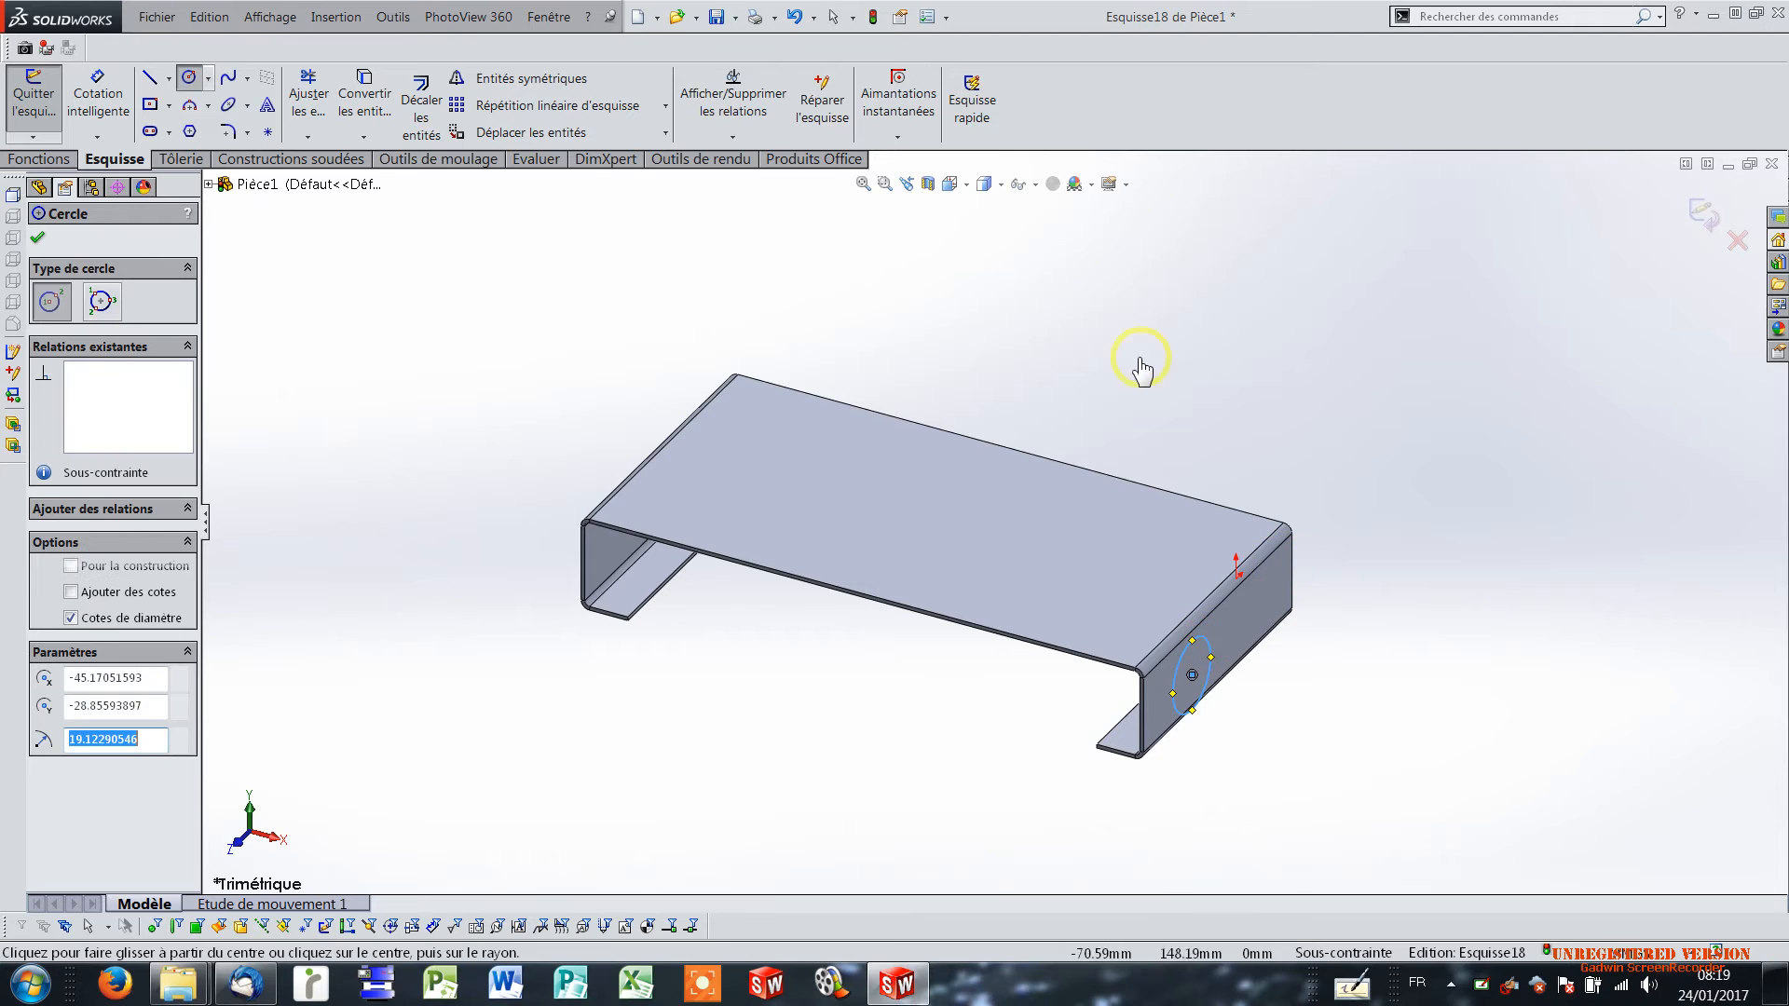
View the part from the right and dimension the circle's diameter as 20 mm.
{"action": "left_click", "coordinate": [950, 184]}
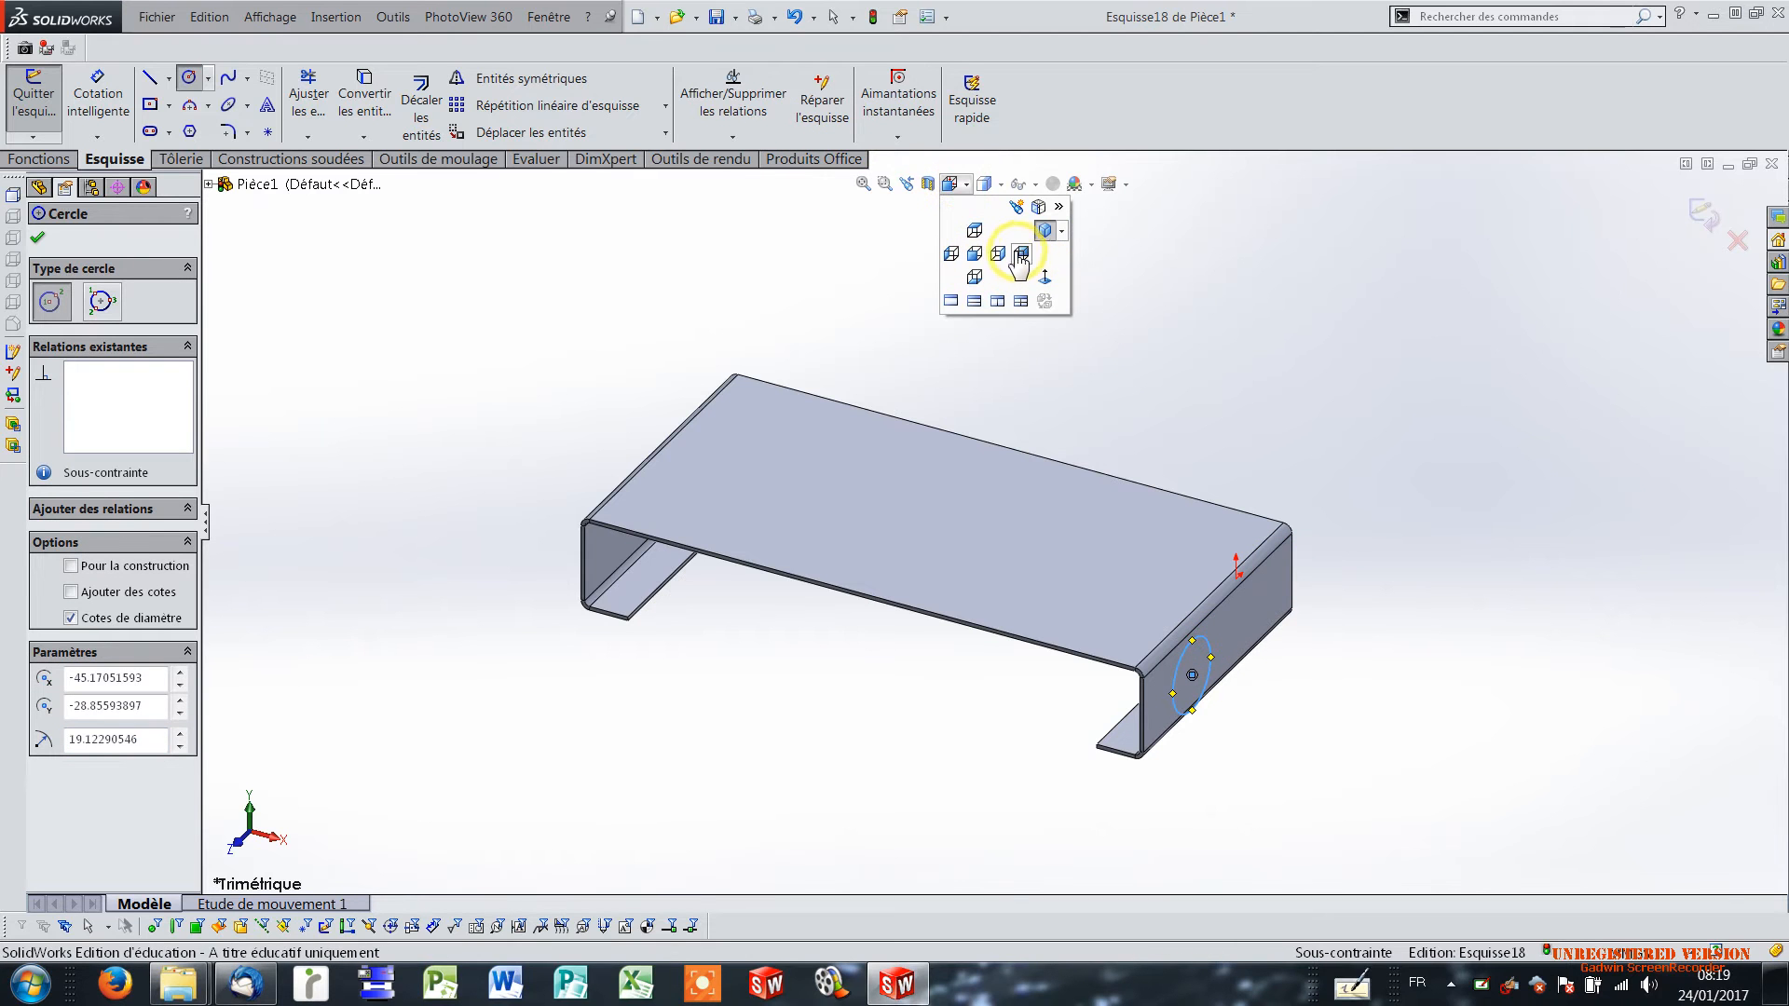
{"action": "left_click", "coordinate": [998, 255]}
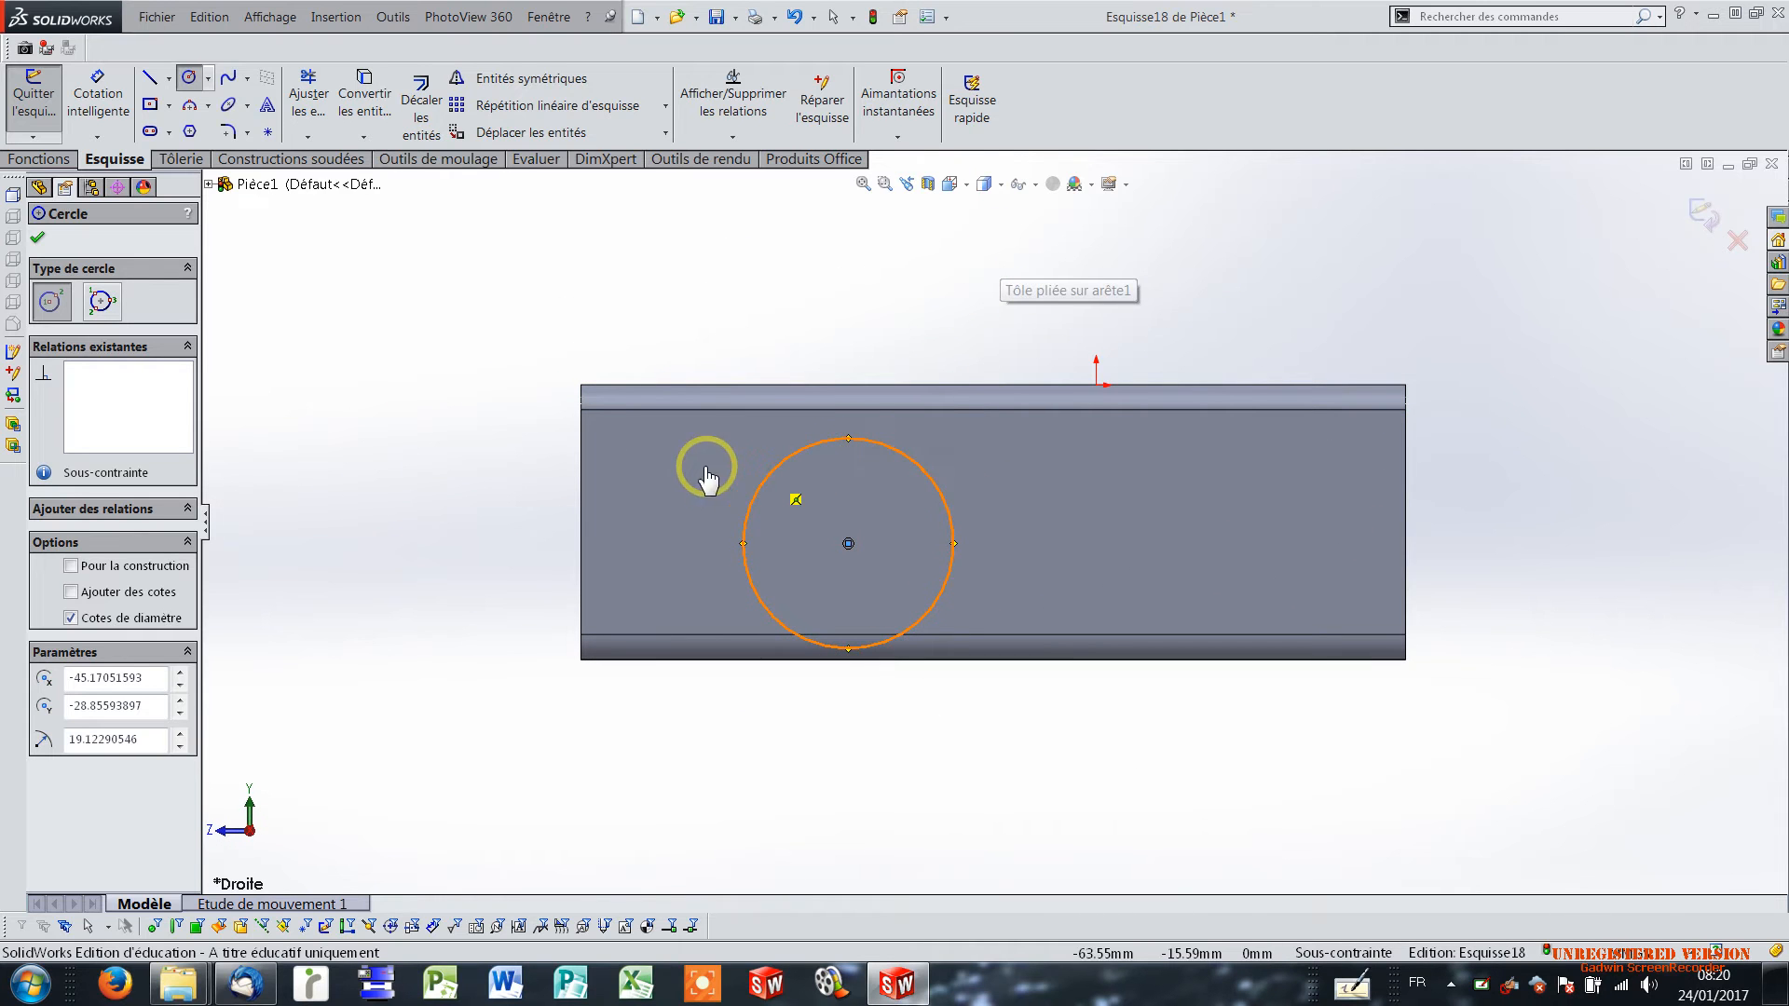
{"action": "left_click", "coordinate": [98, 93]}
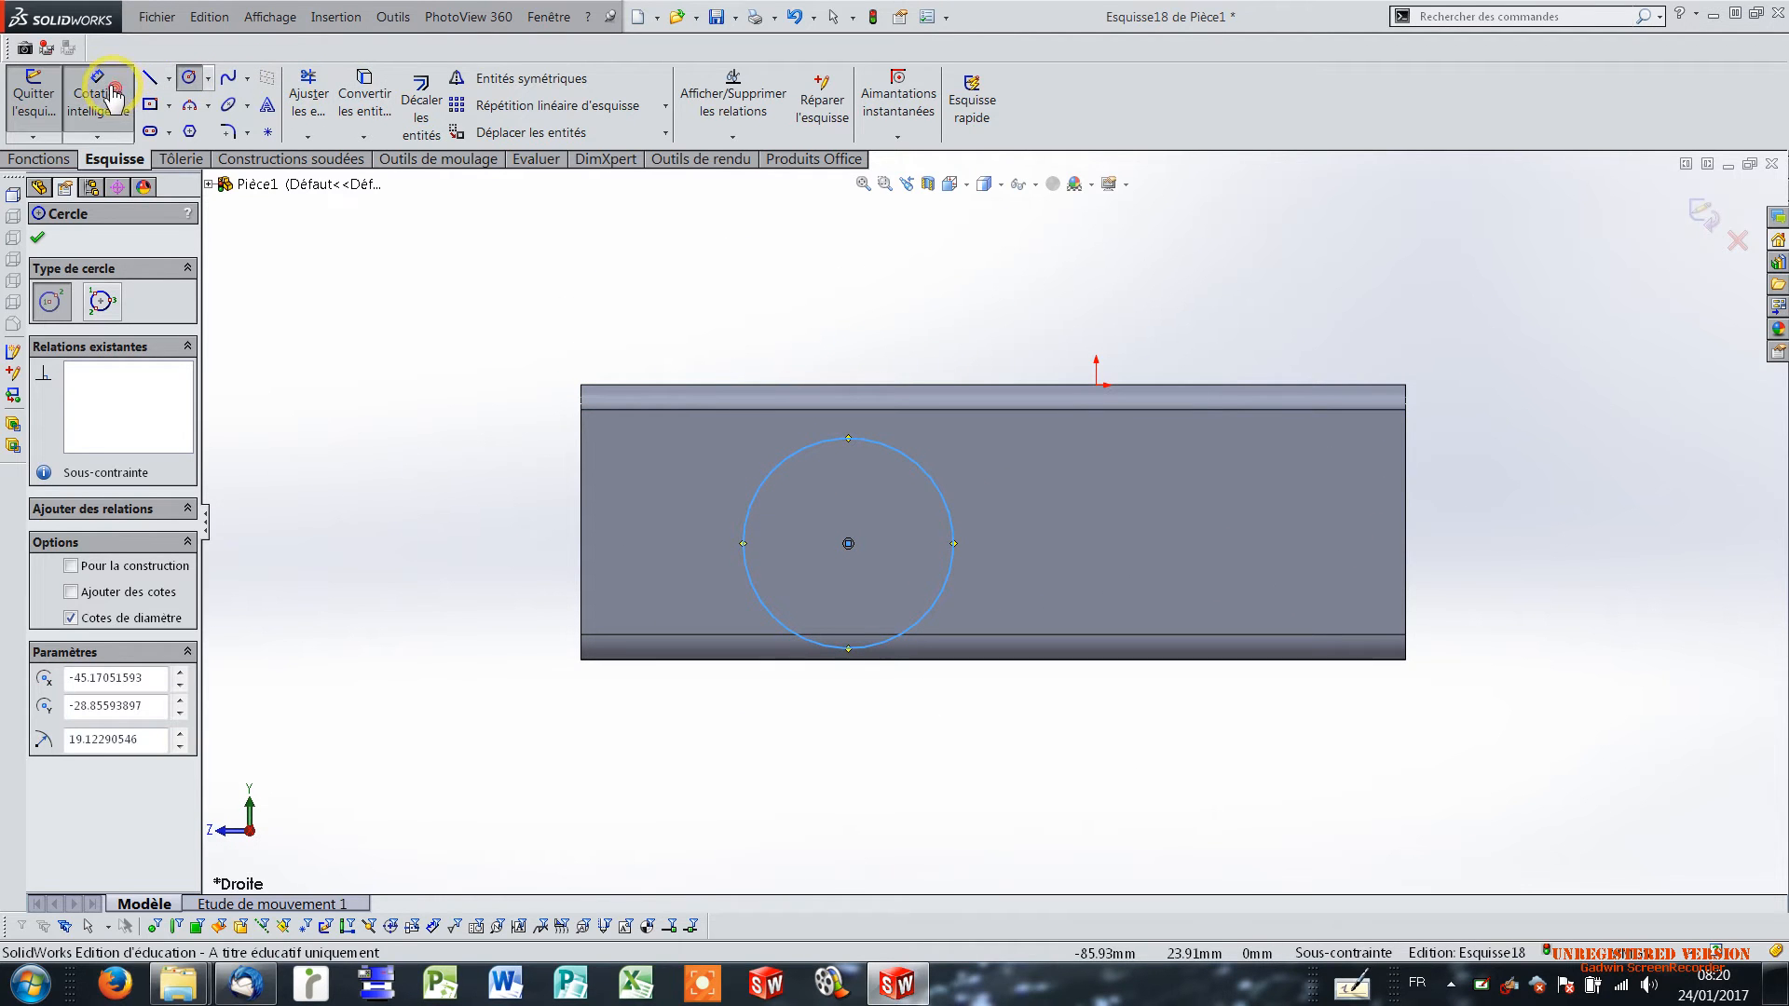
{"action": "left_click", "coordinate": [869, 453]}
{"action": "left_click", "coordinate": [849, 298]}
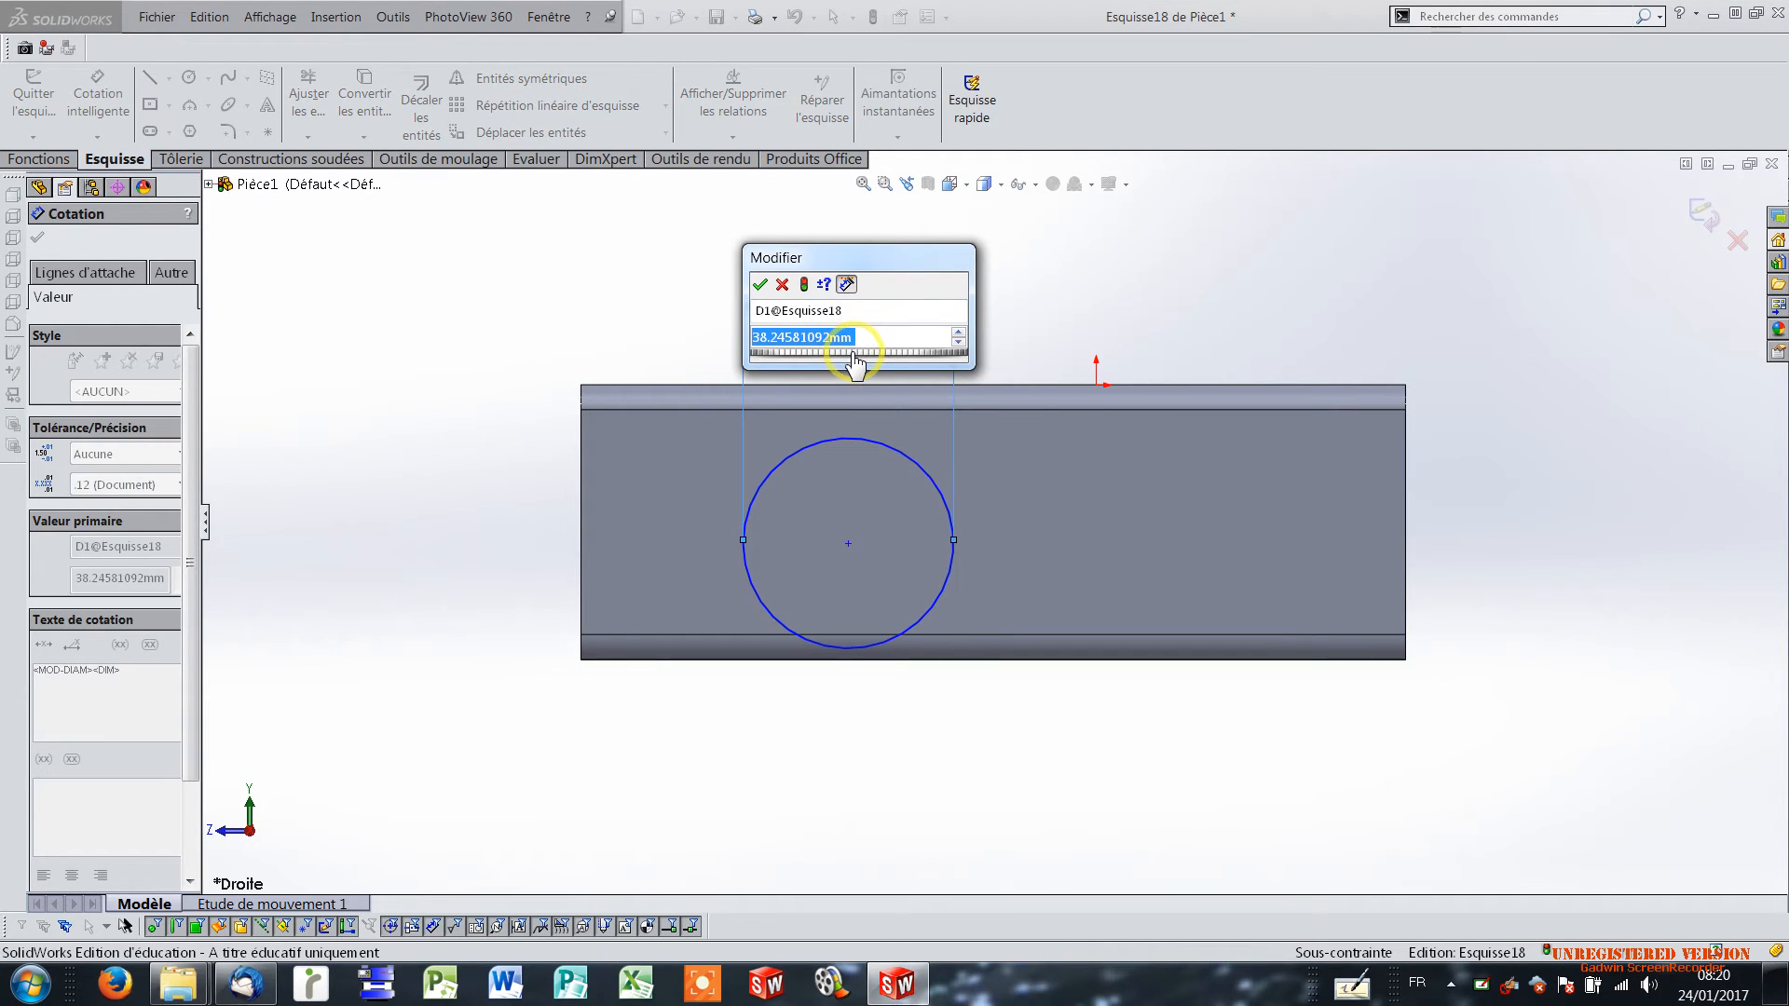
{"action": "type", "text": "2"}
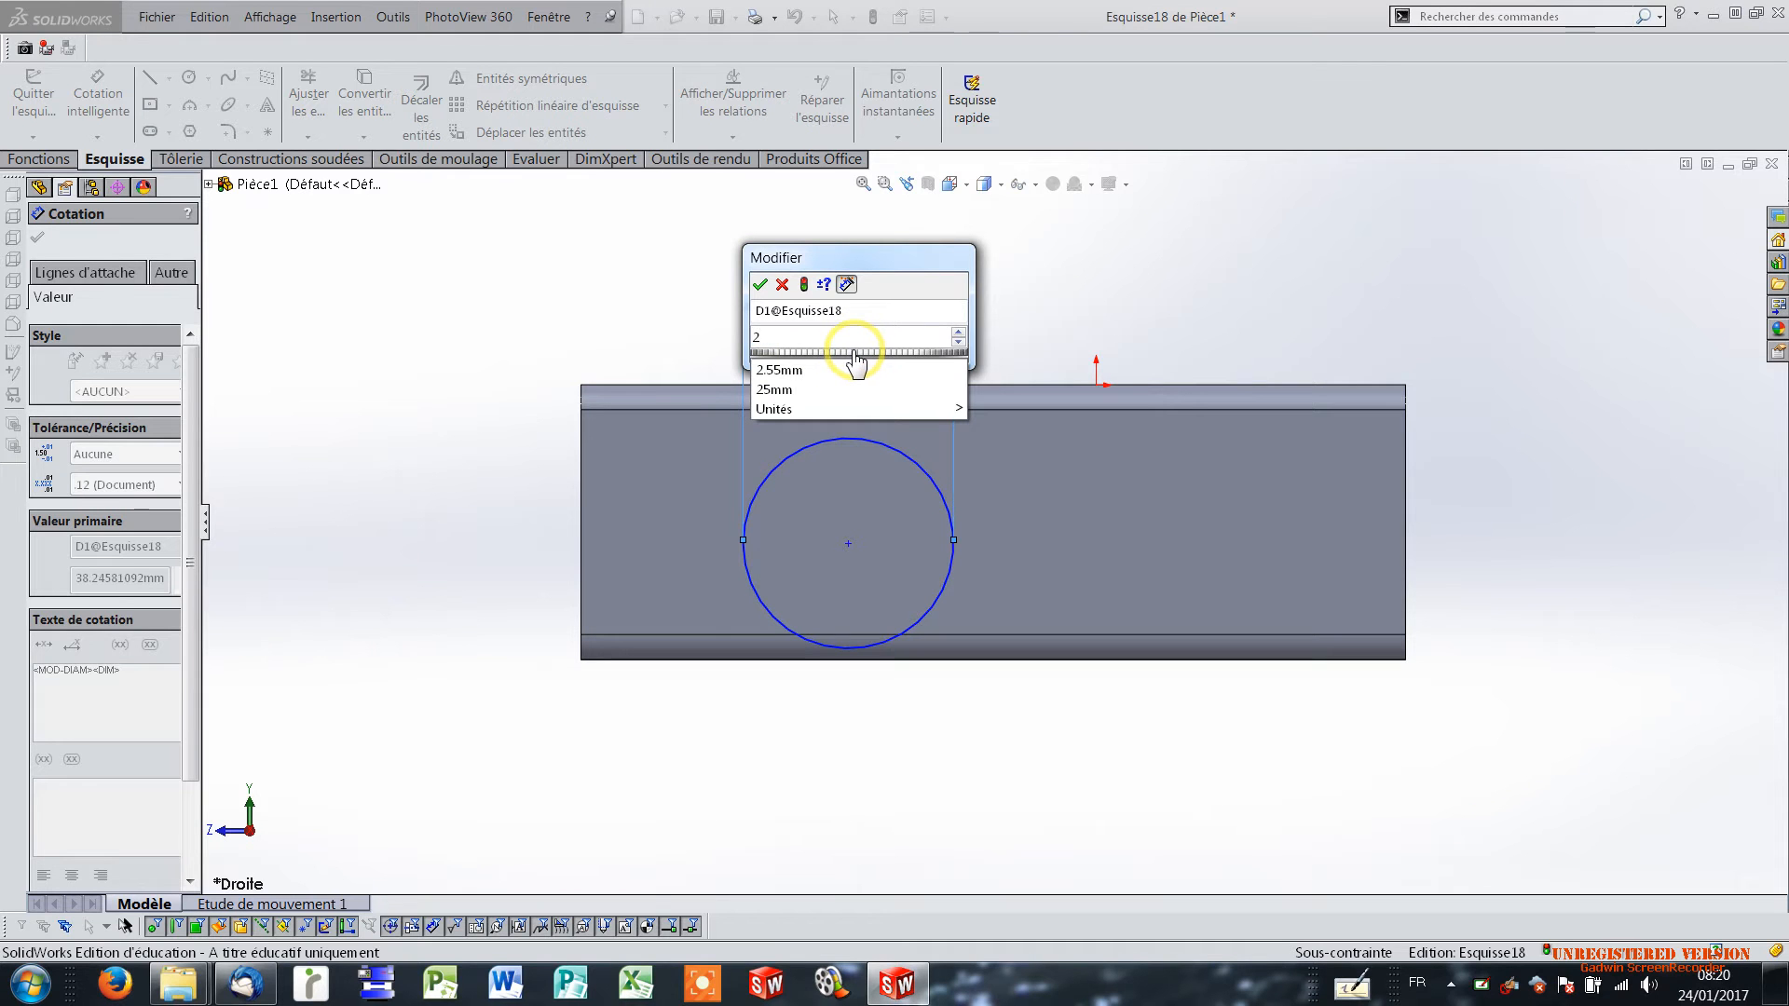
{"action": "type", "text": "0"}
{"action": "key", "text": "Return"}
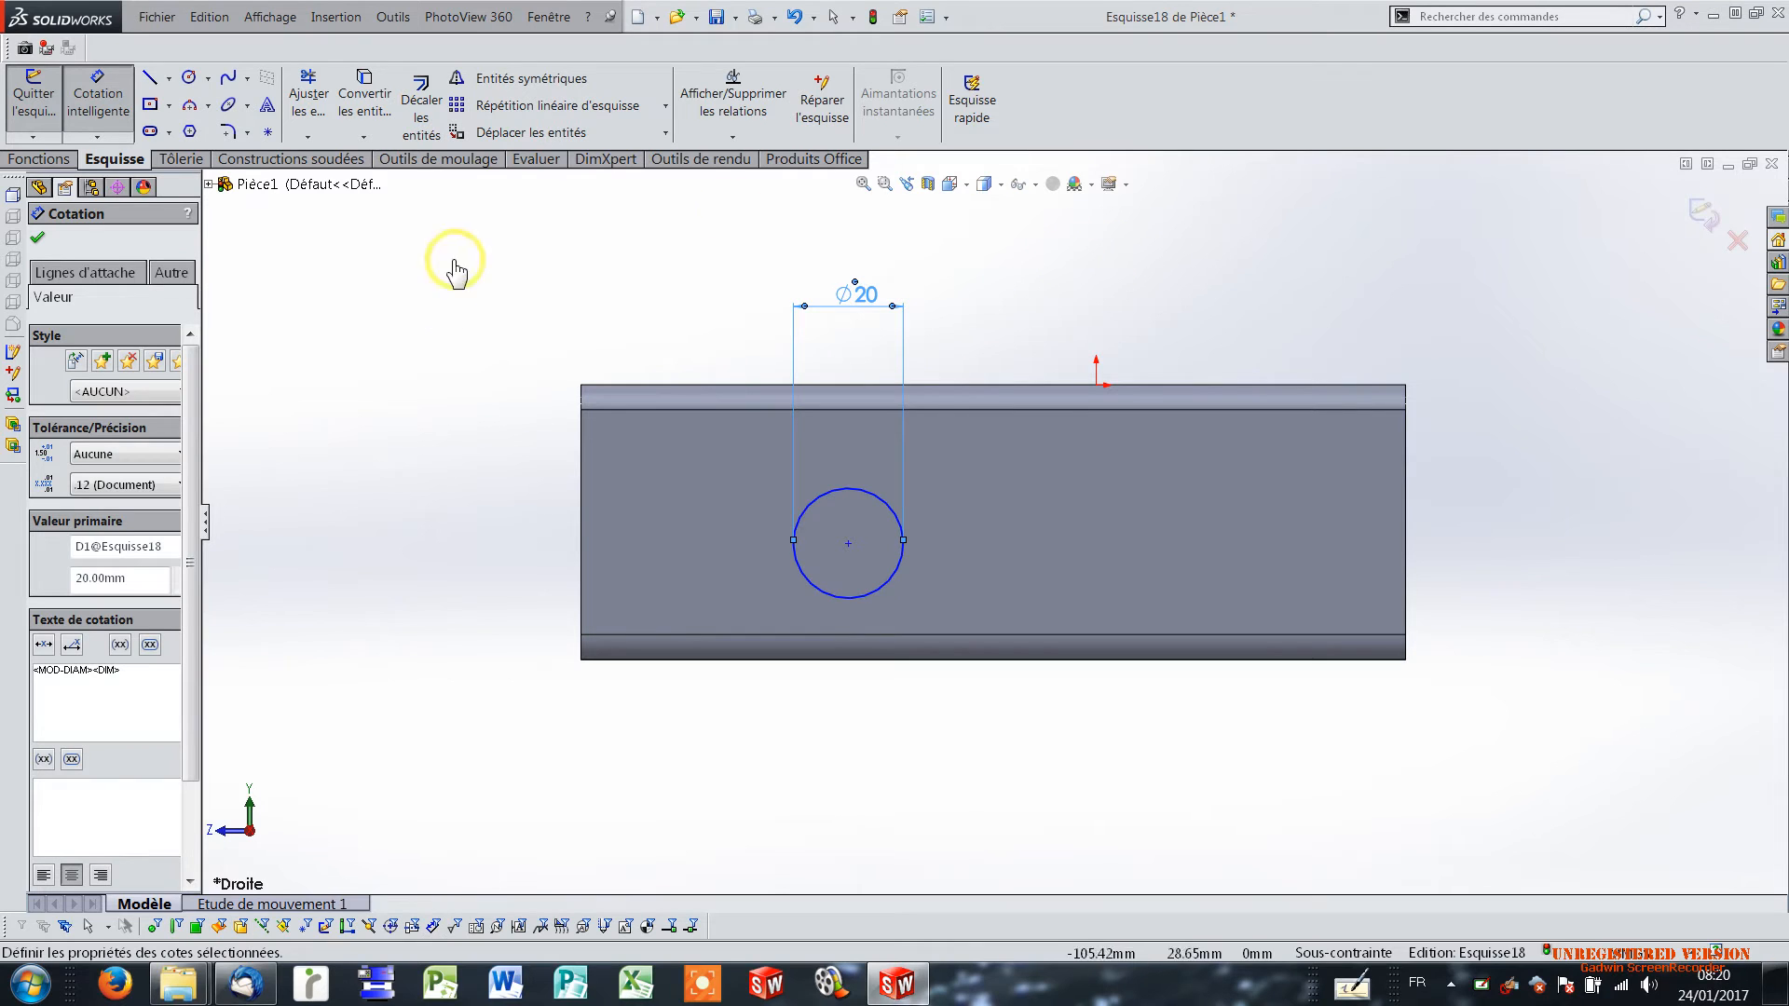
Dimension the circle's centre 45 mm from the front vertical edge of the side flange.
{"action": "left_click", "coordinate": [845, 493]}
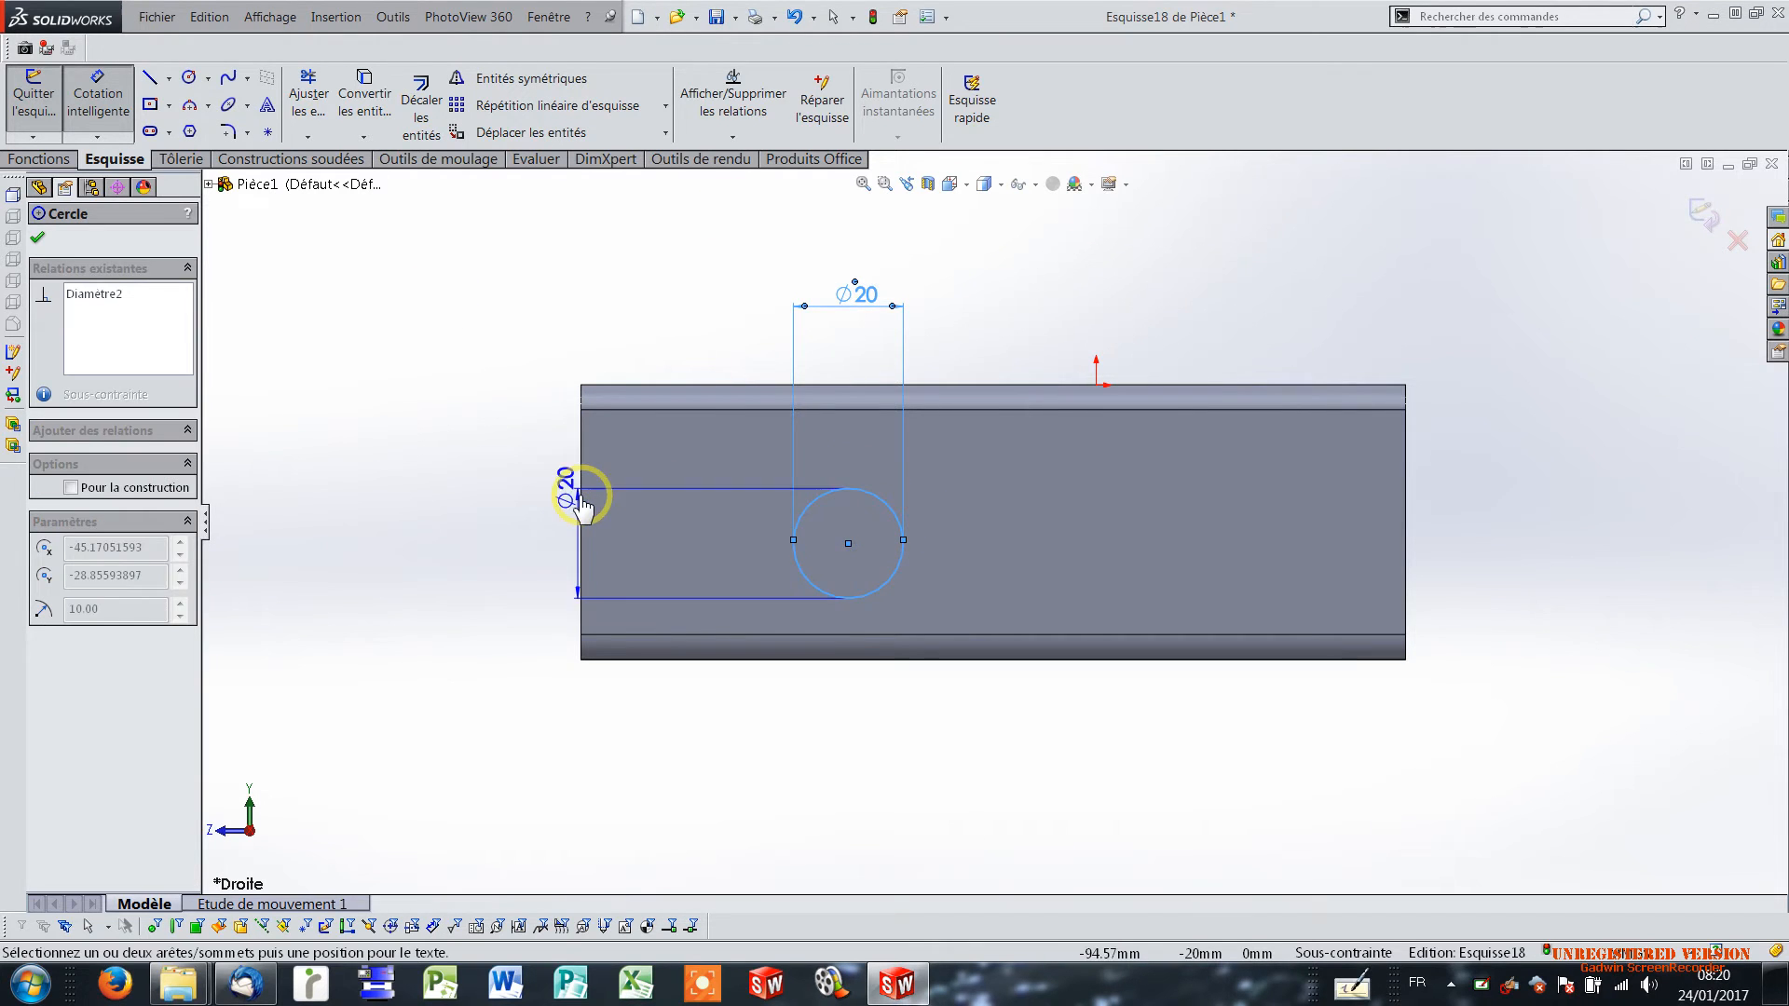
{"action": "left_click", "coordinate": [582, 510]}
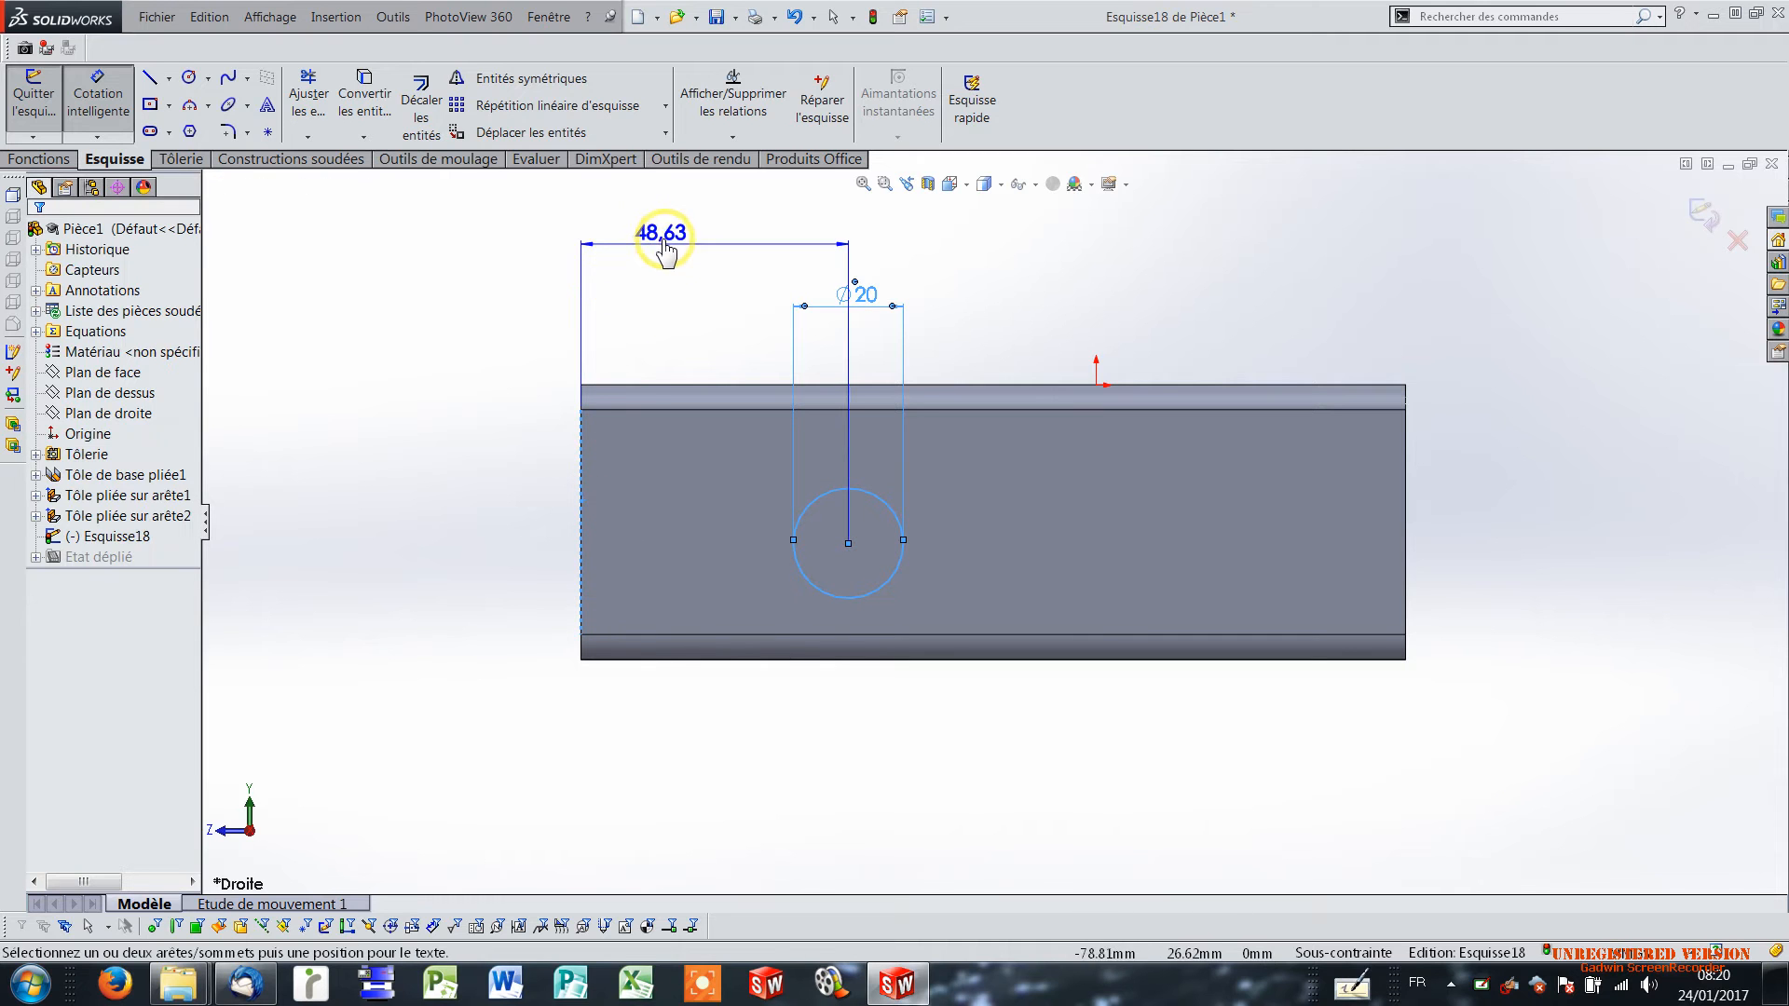
{"action": "left_click", "coordinate": [660, 251]}
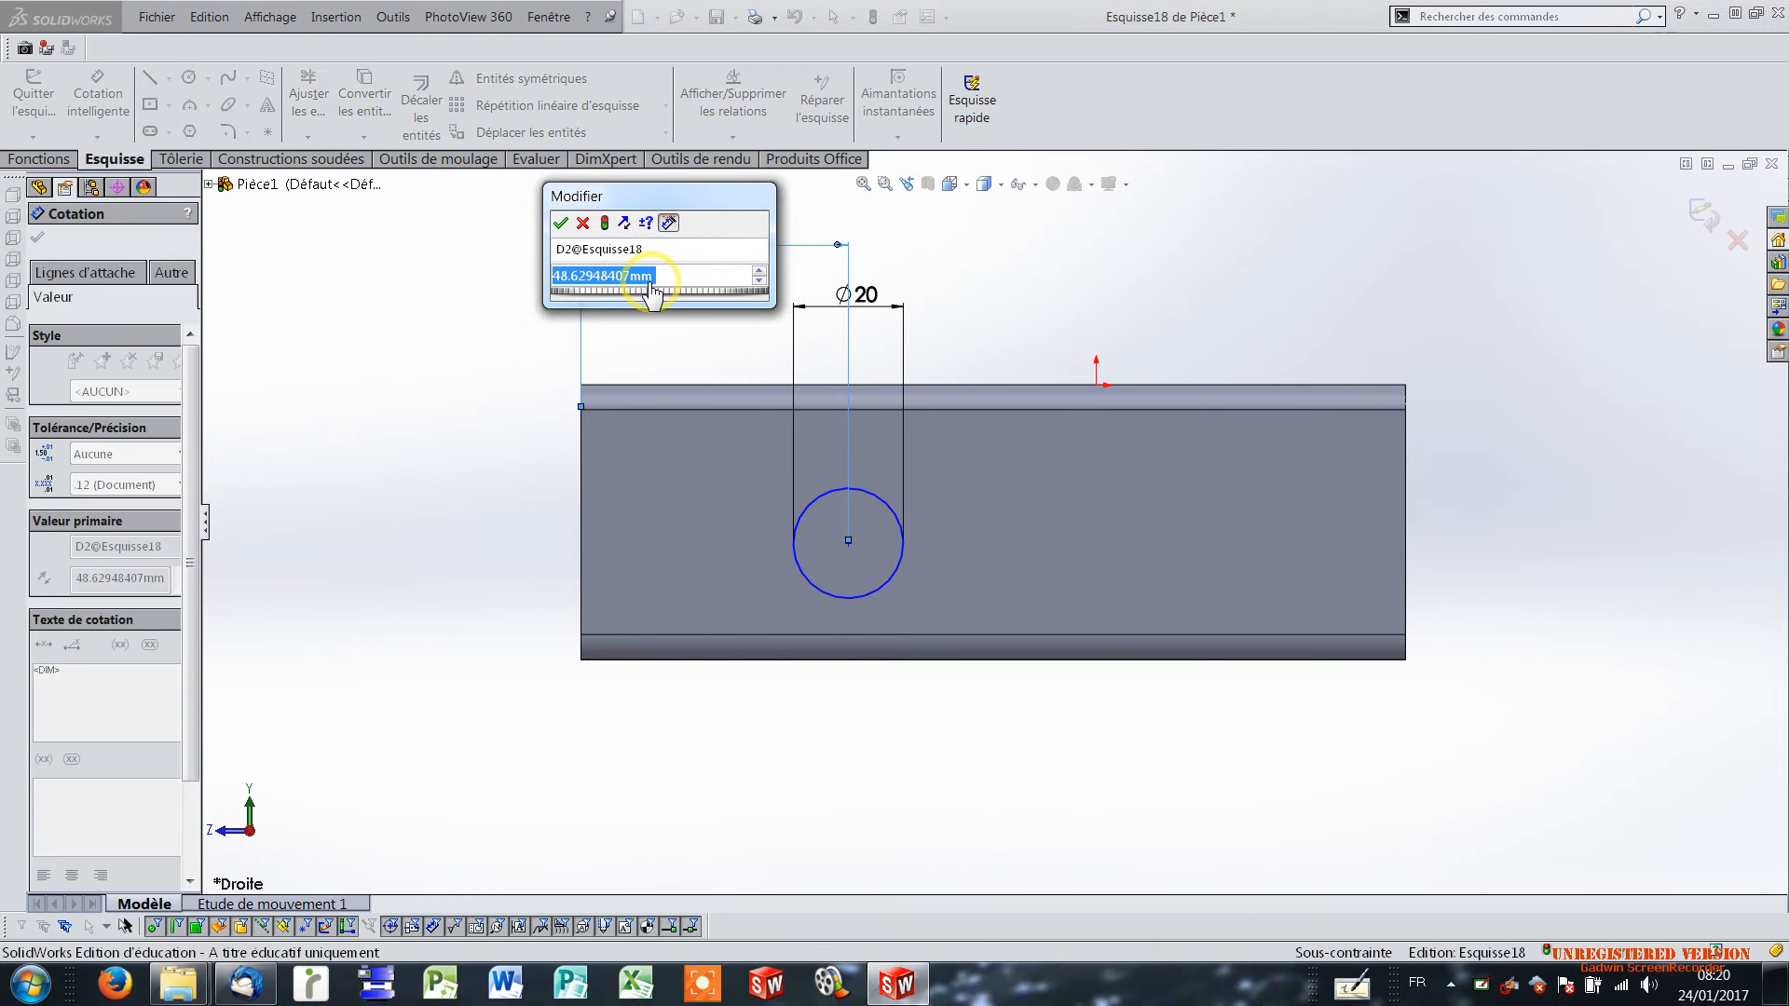
{"action": "type", "text": "4"}
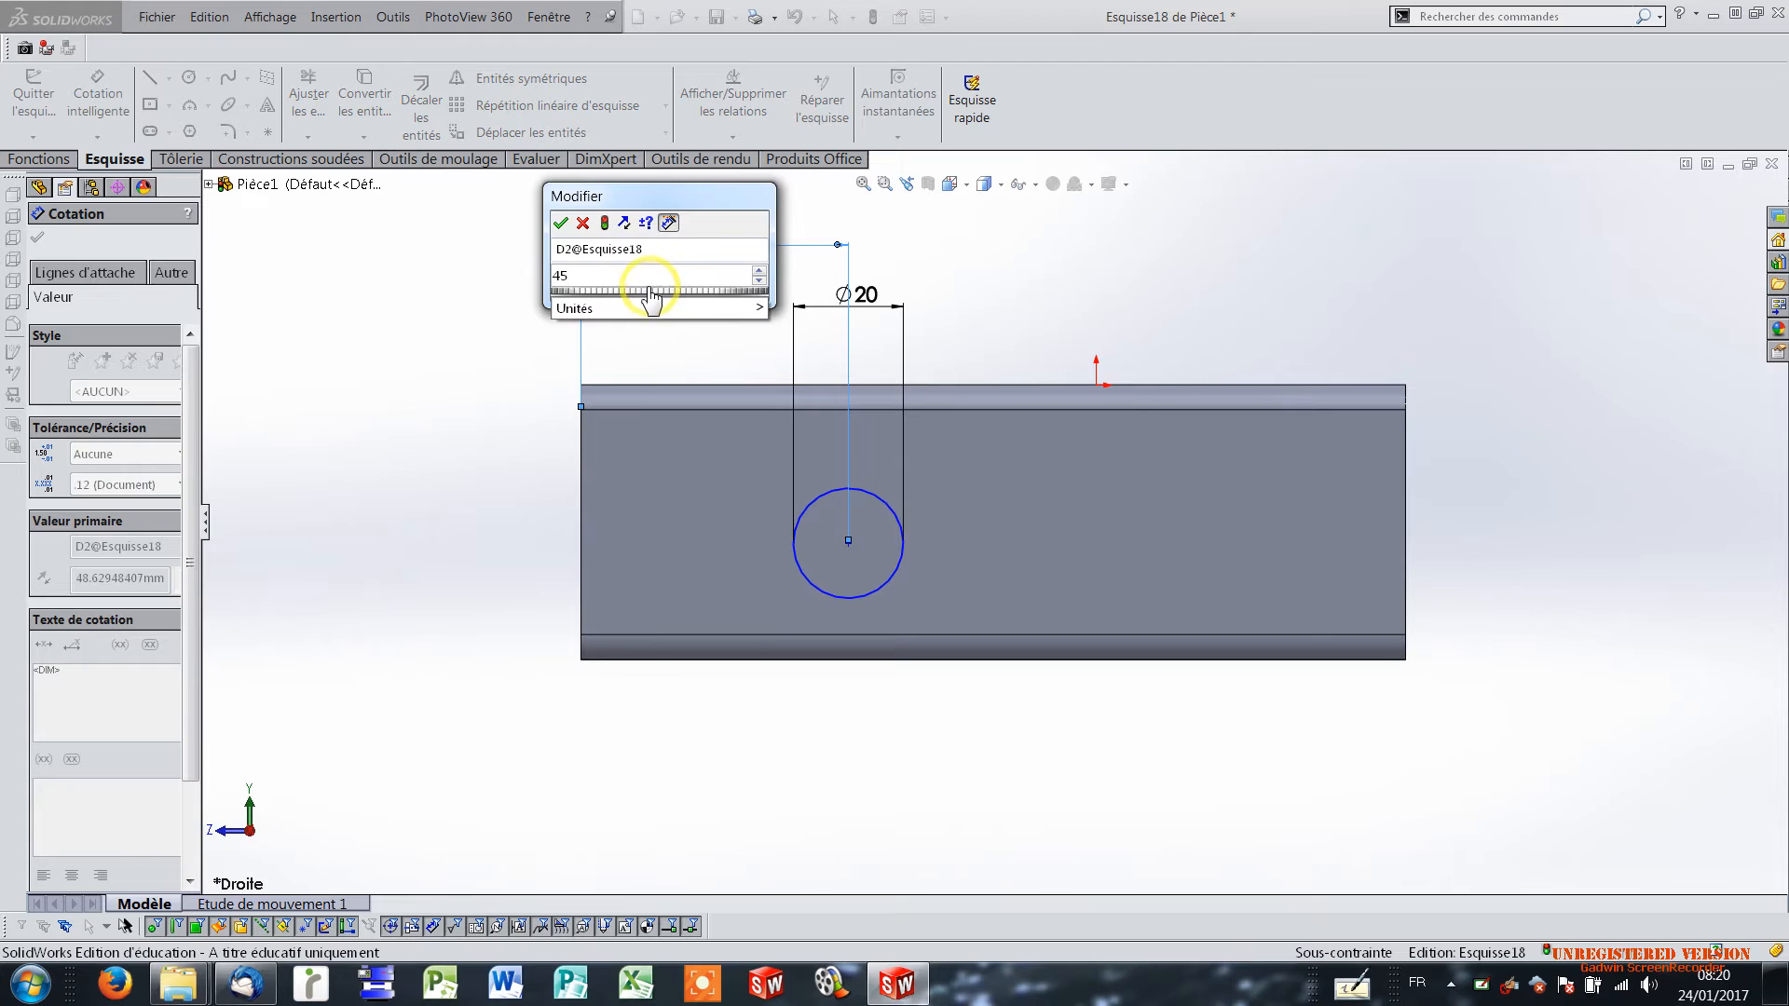
{"action": "type", "text": "5"}
{"action": "key", "text": "Return"}
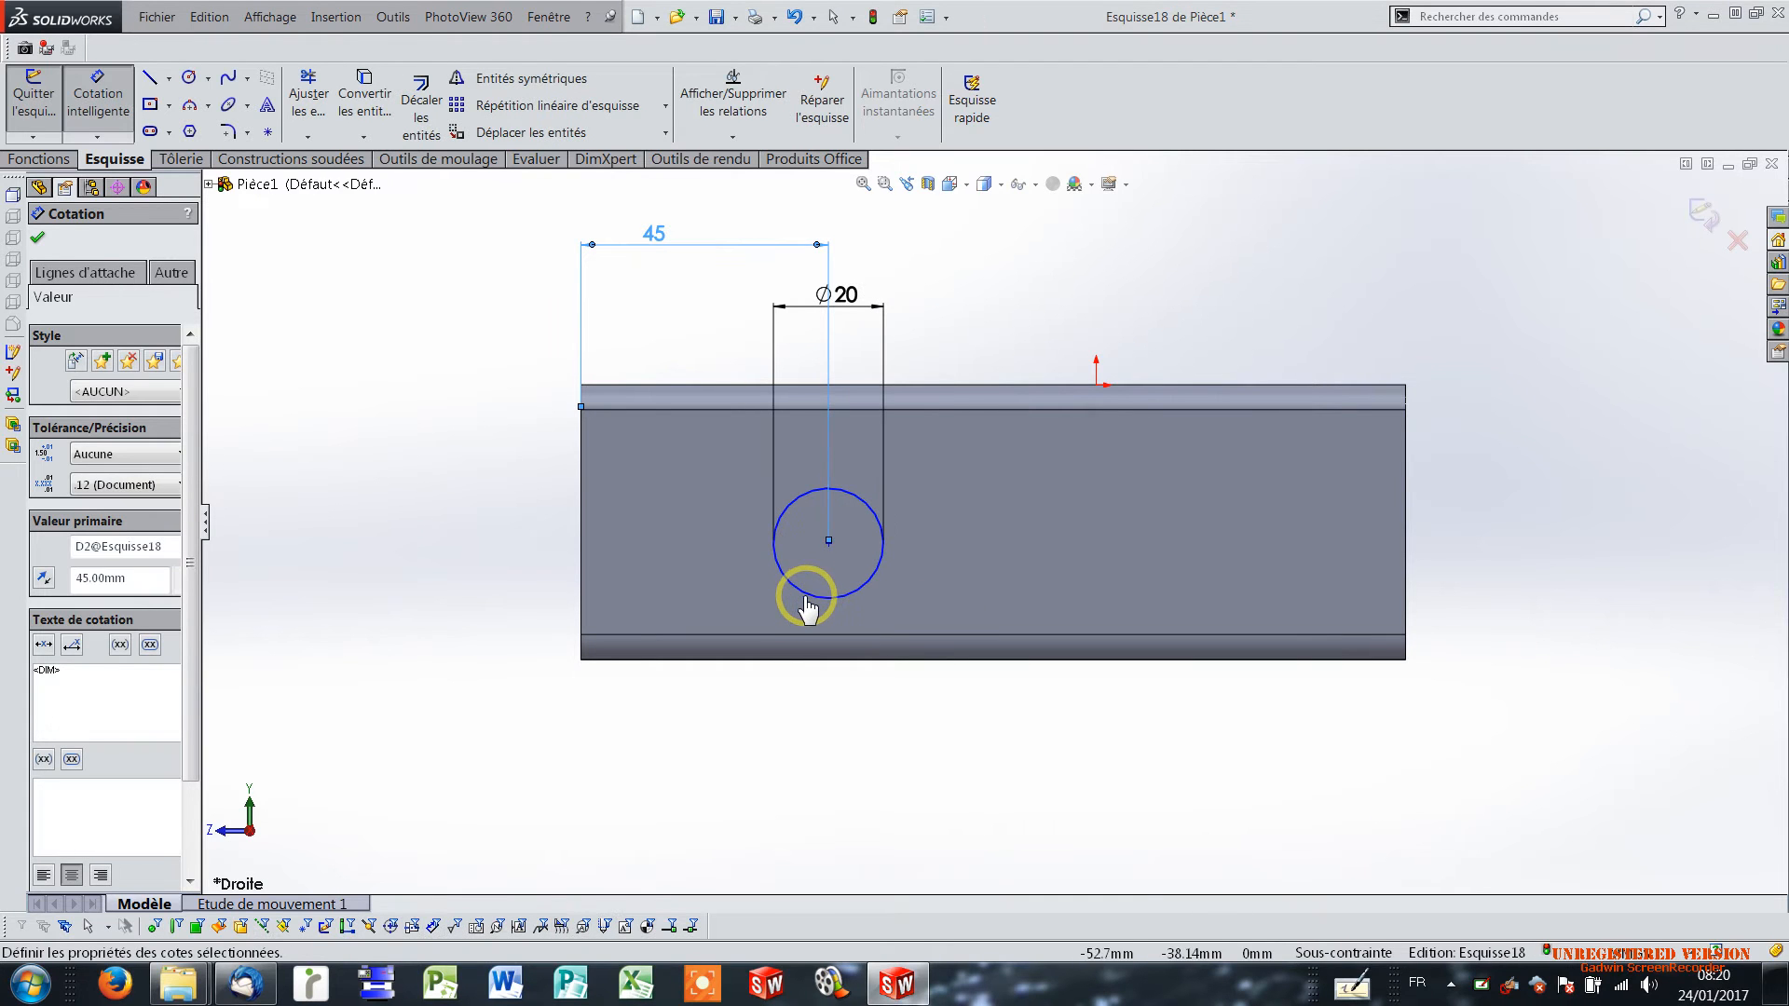
Dimension the circle's centre 22 mm above the lower edge of the side flange.
{"action": "left_click", "coordinate": [808, 599]}
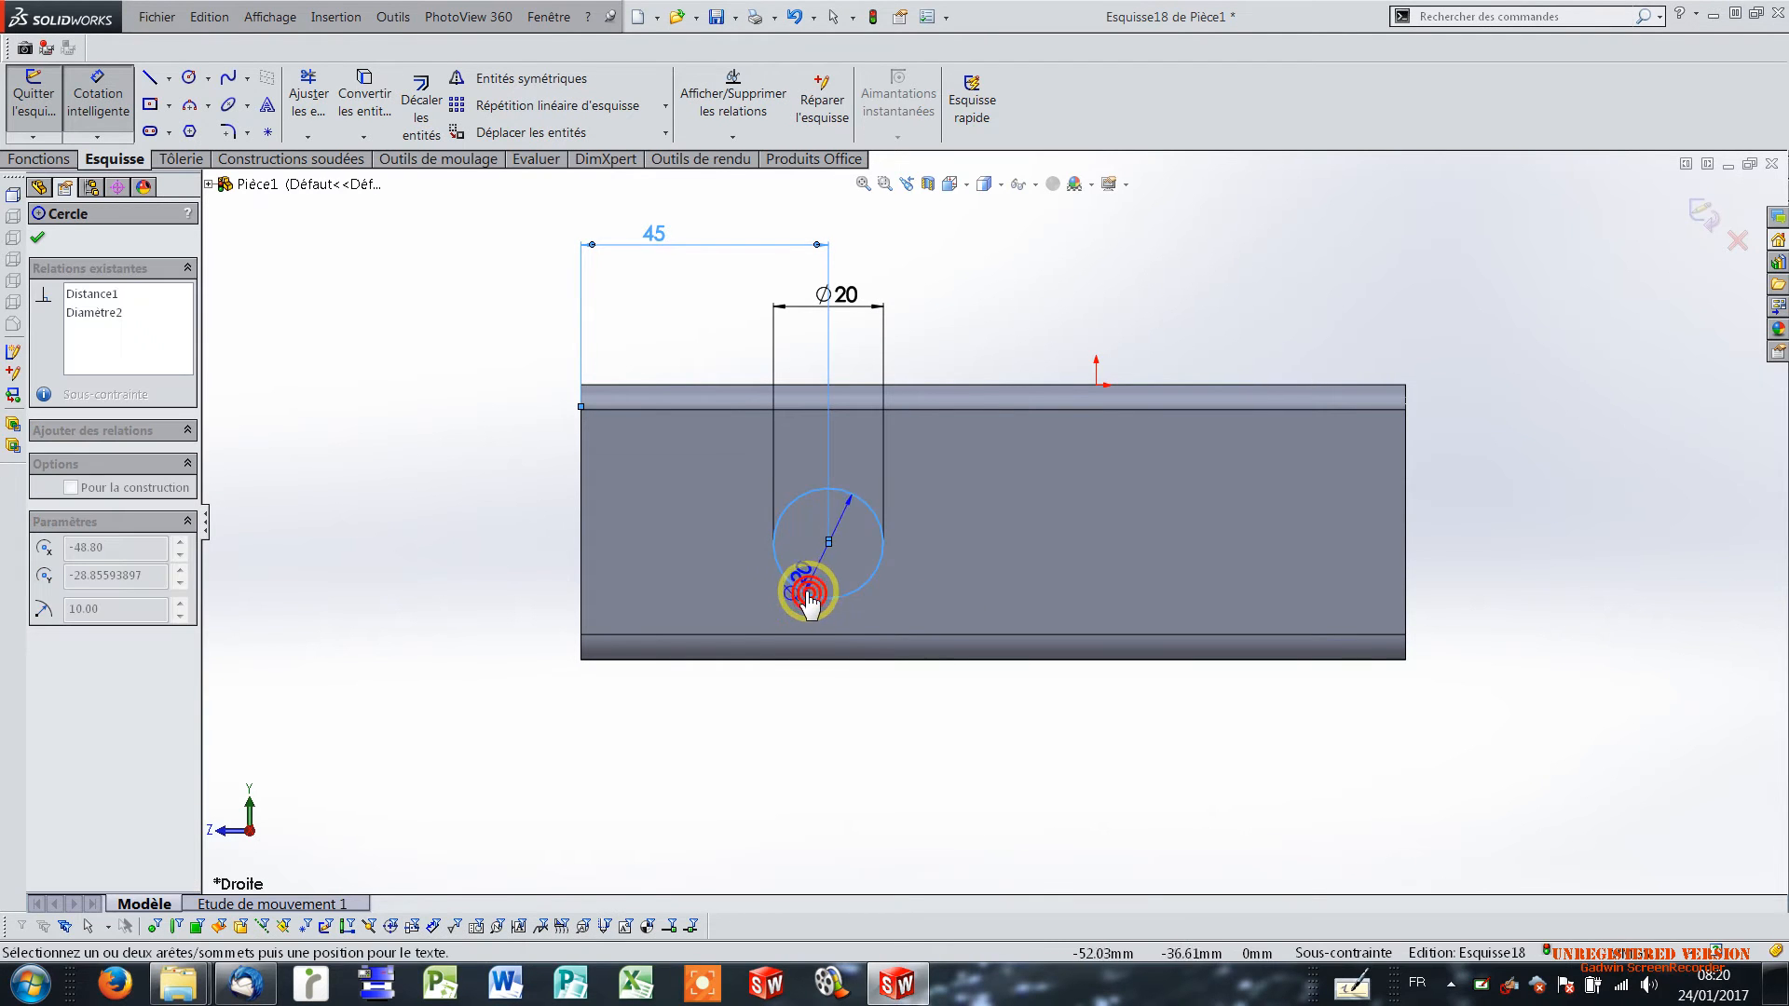
{"action": "left_click", "coordinate": [633, 659]}
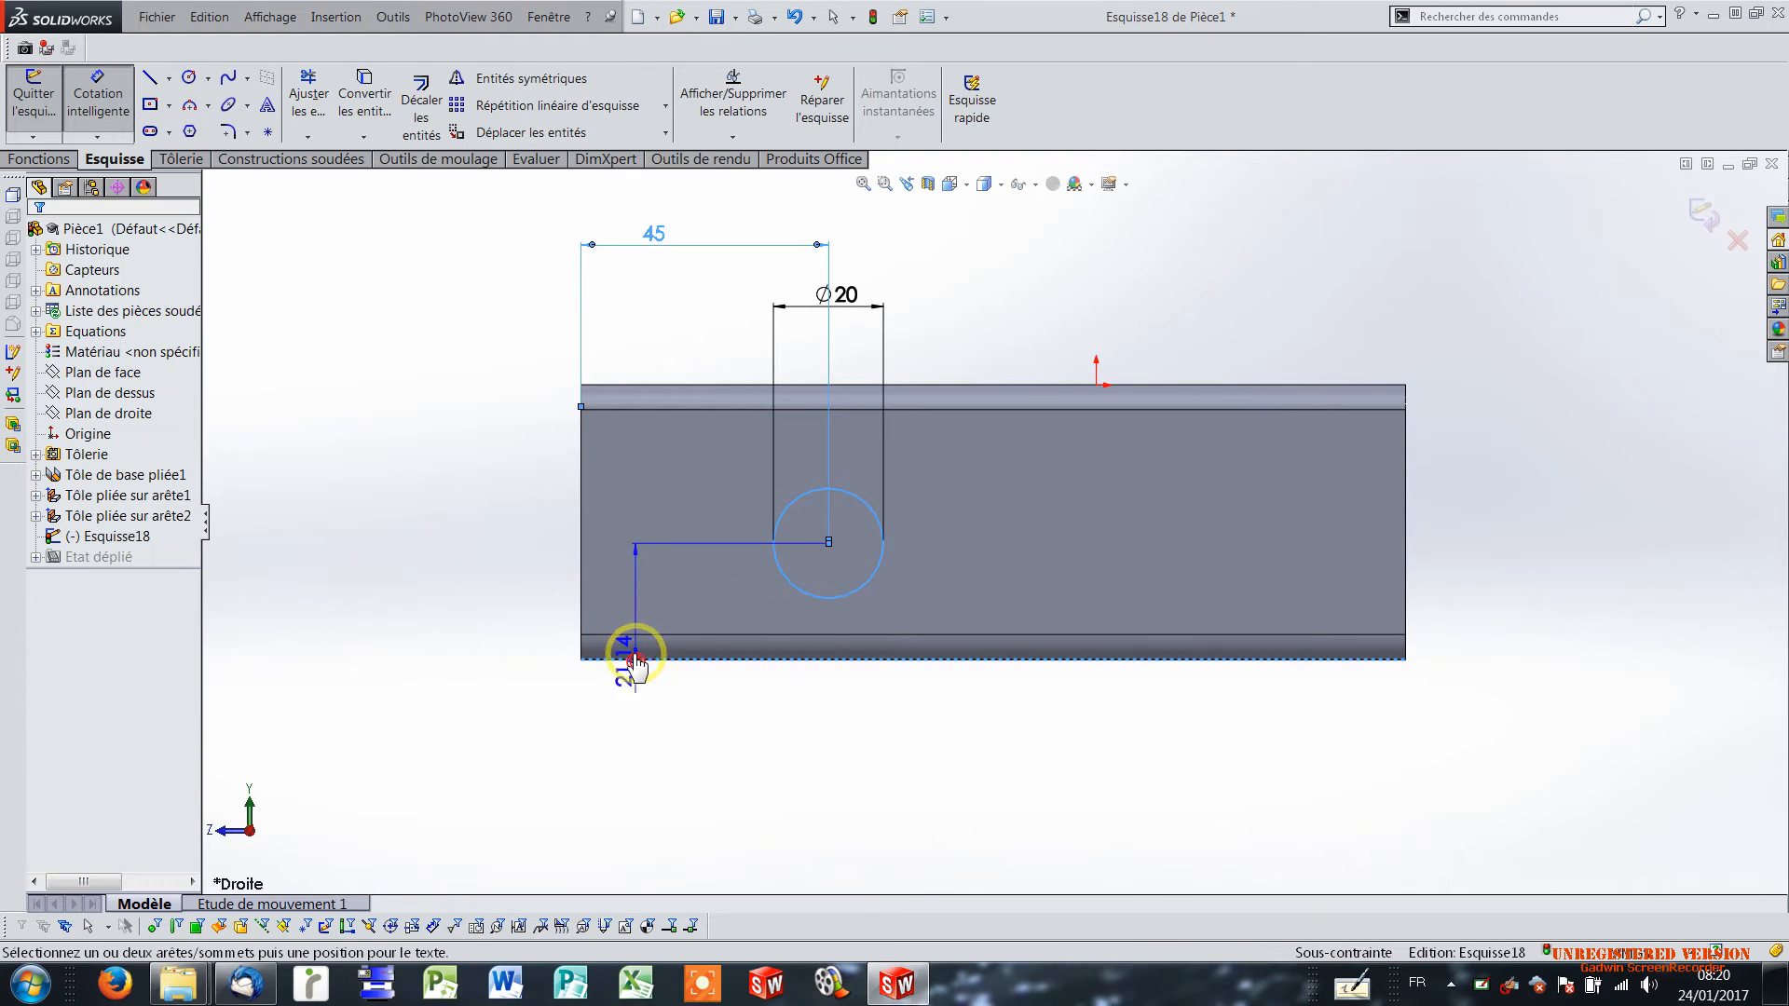
{"action": "left_click", "coordinate": [525, 587]}
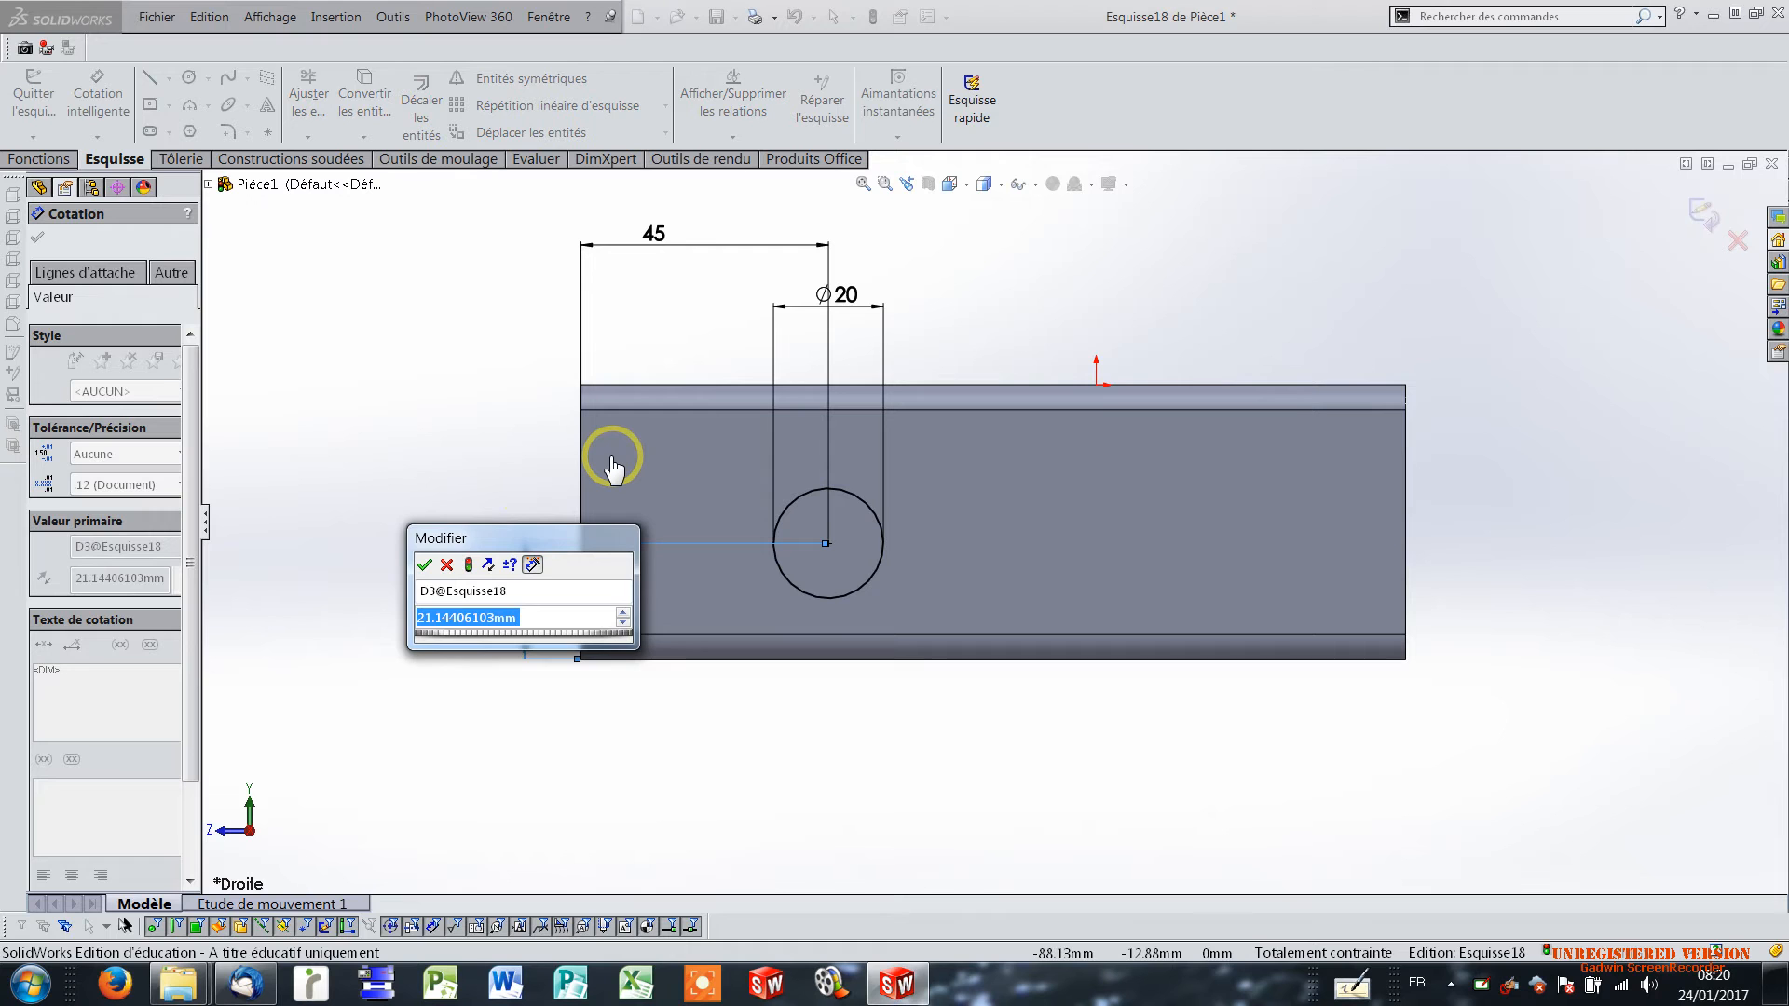
{"action": "type", "text": "22"}
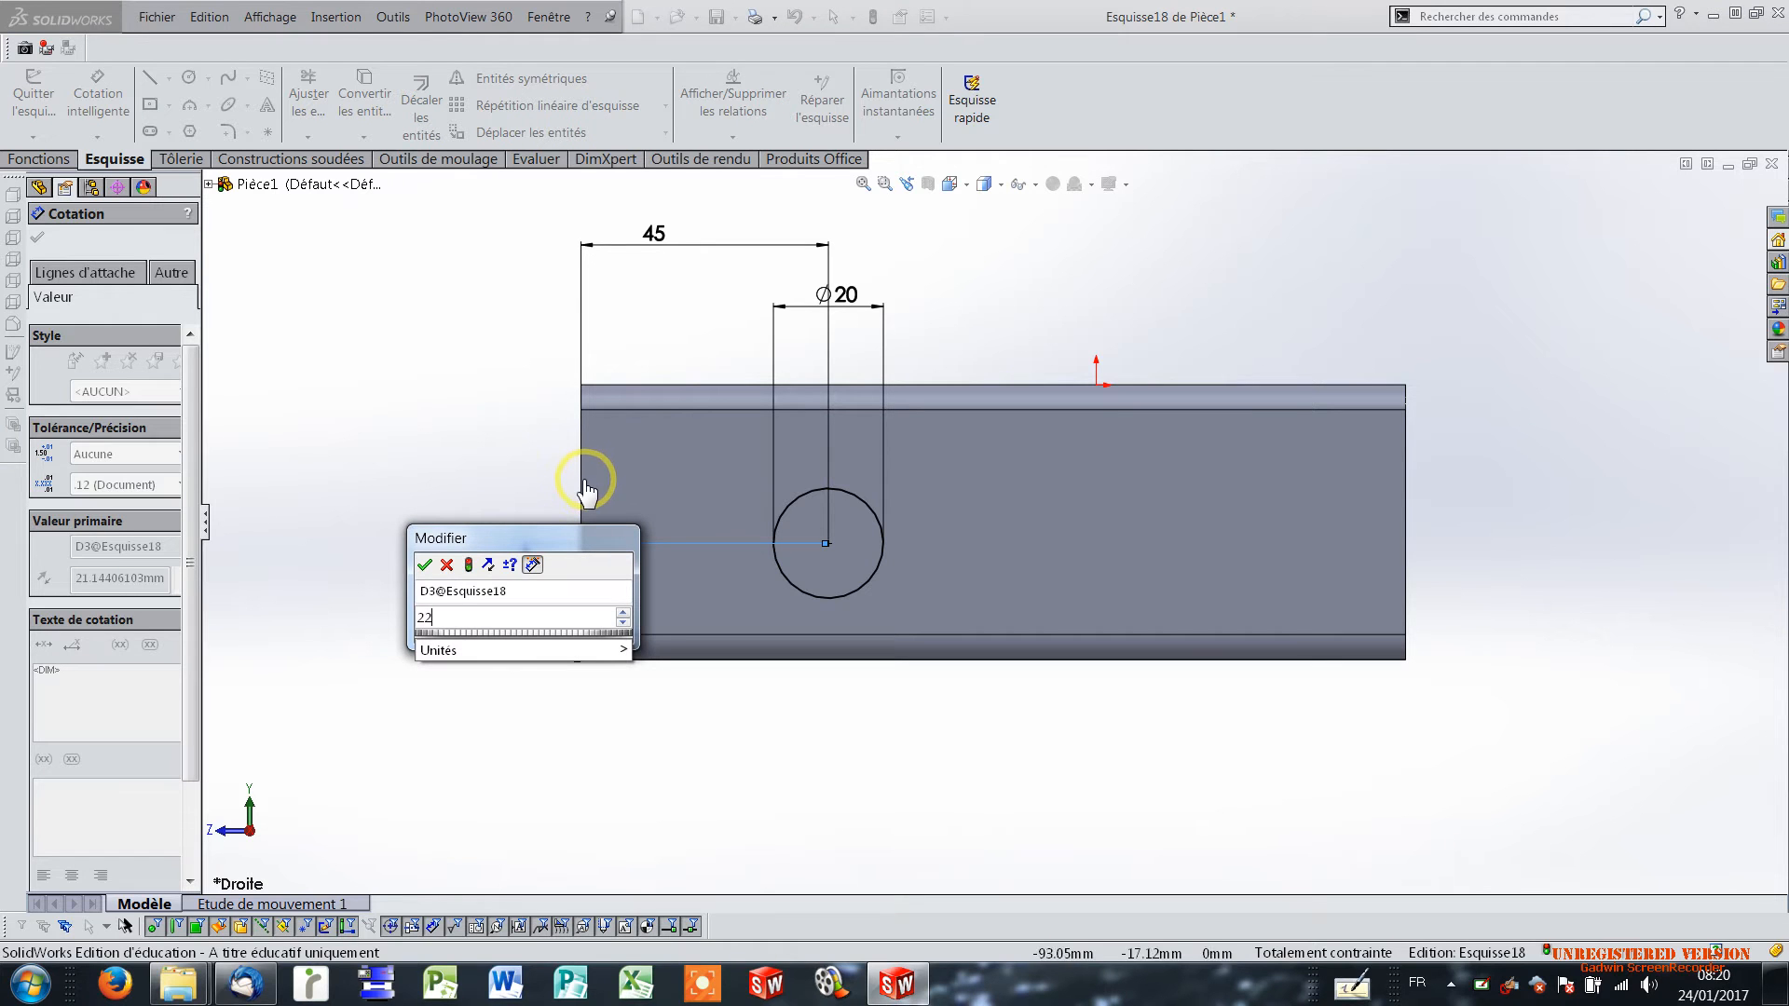
{"action": "key", "text": "Return"}
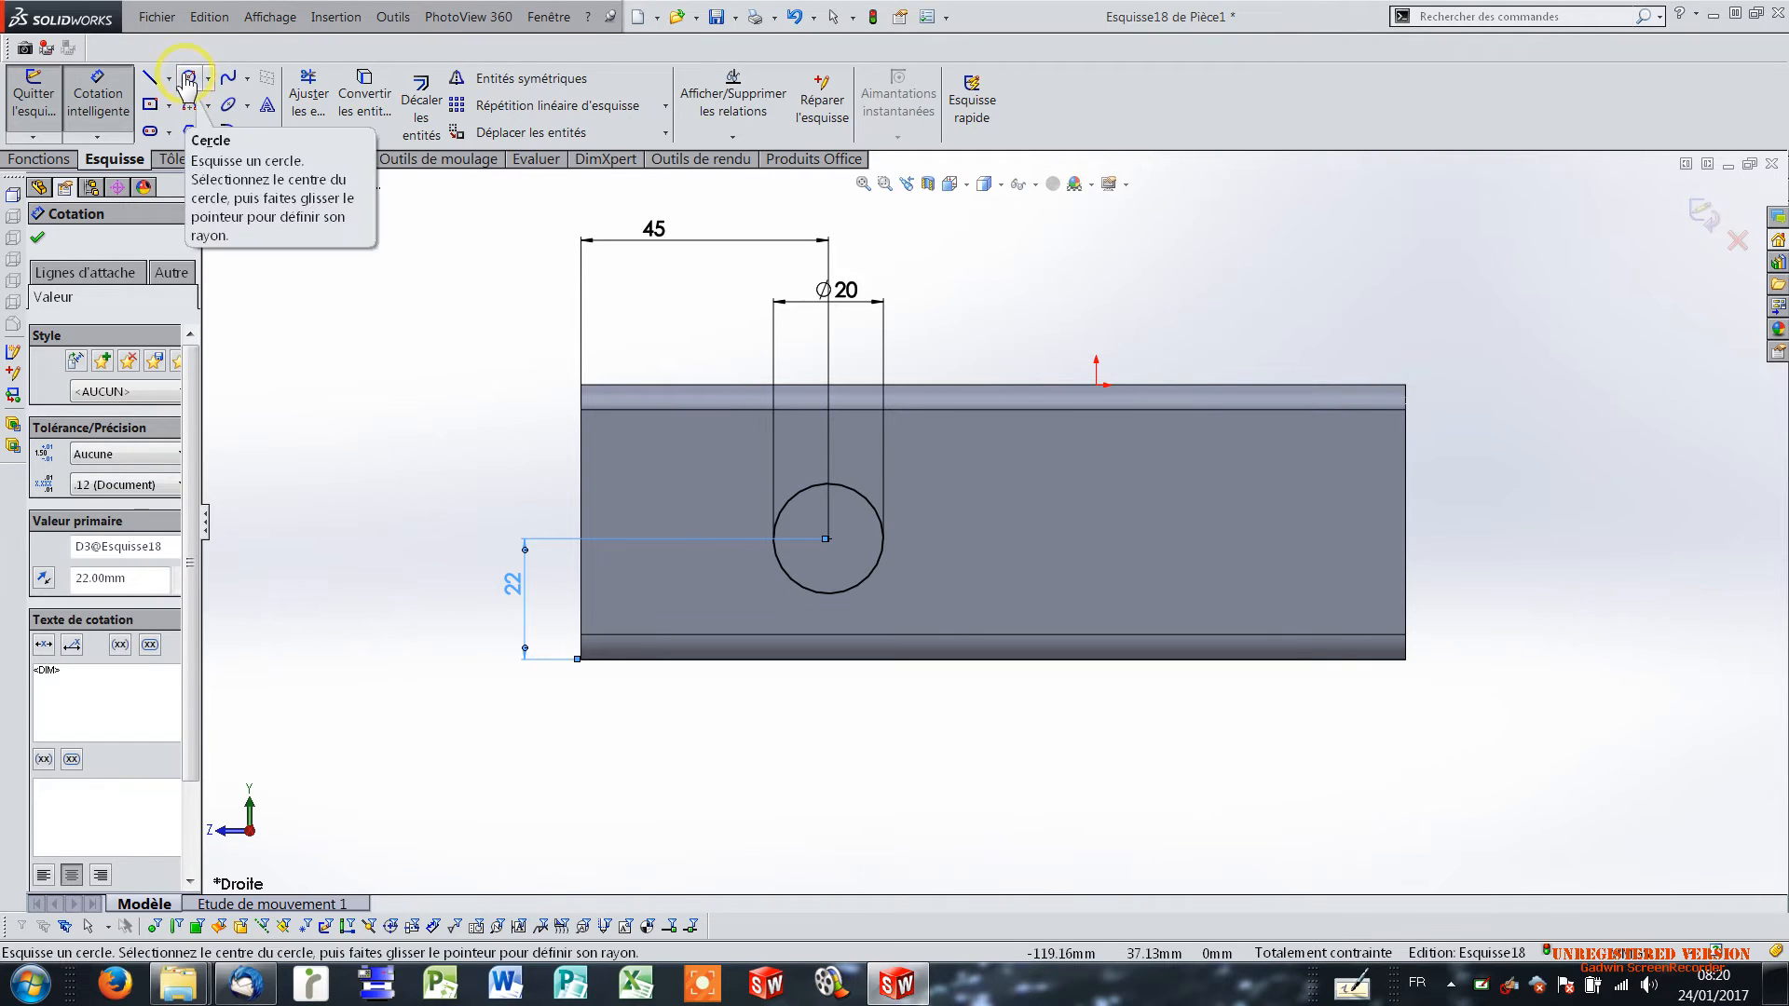
Extrude-cut the 20 mm circle with the through-all end condition (A travers tout) so it pierces both side flanges.
{"action": "left_click", "coordinate": [45, 161]}
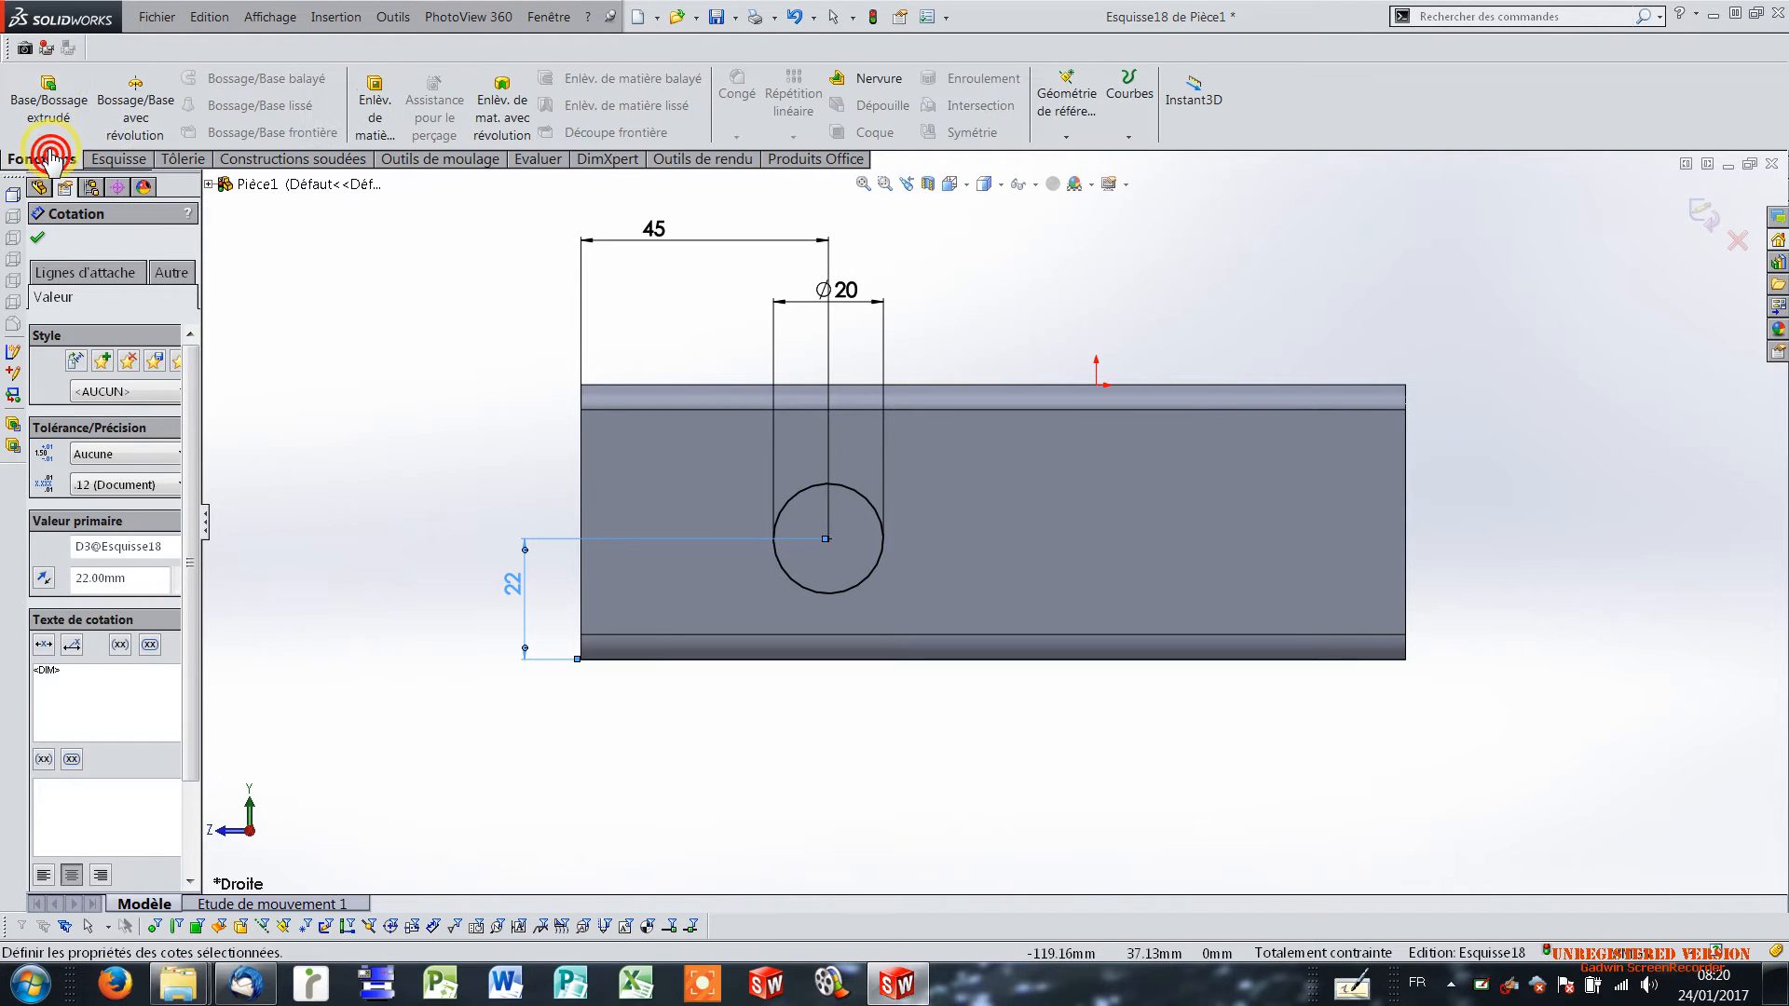
{"action": "left_click", "coordinate": [371, 109]}
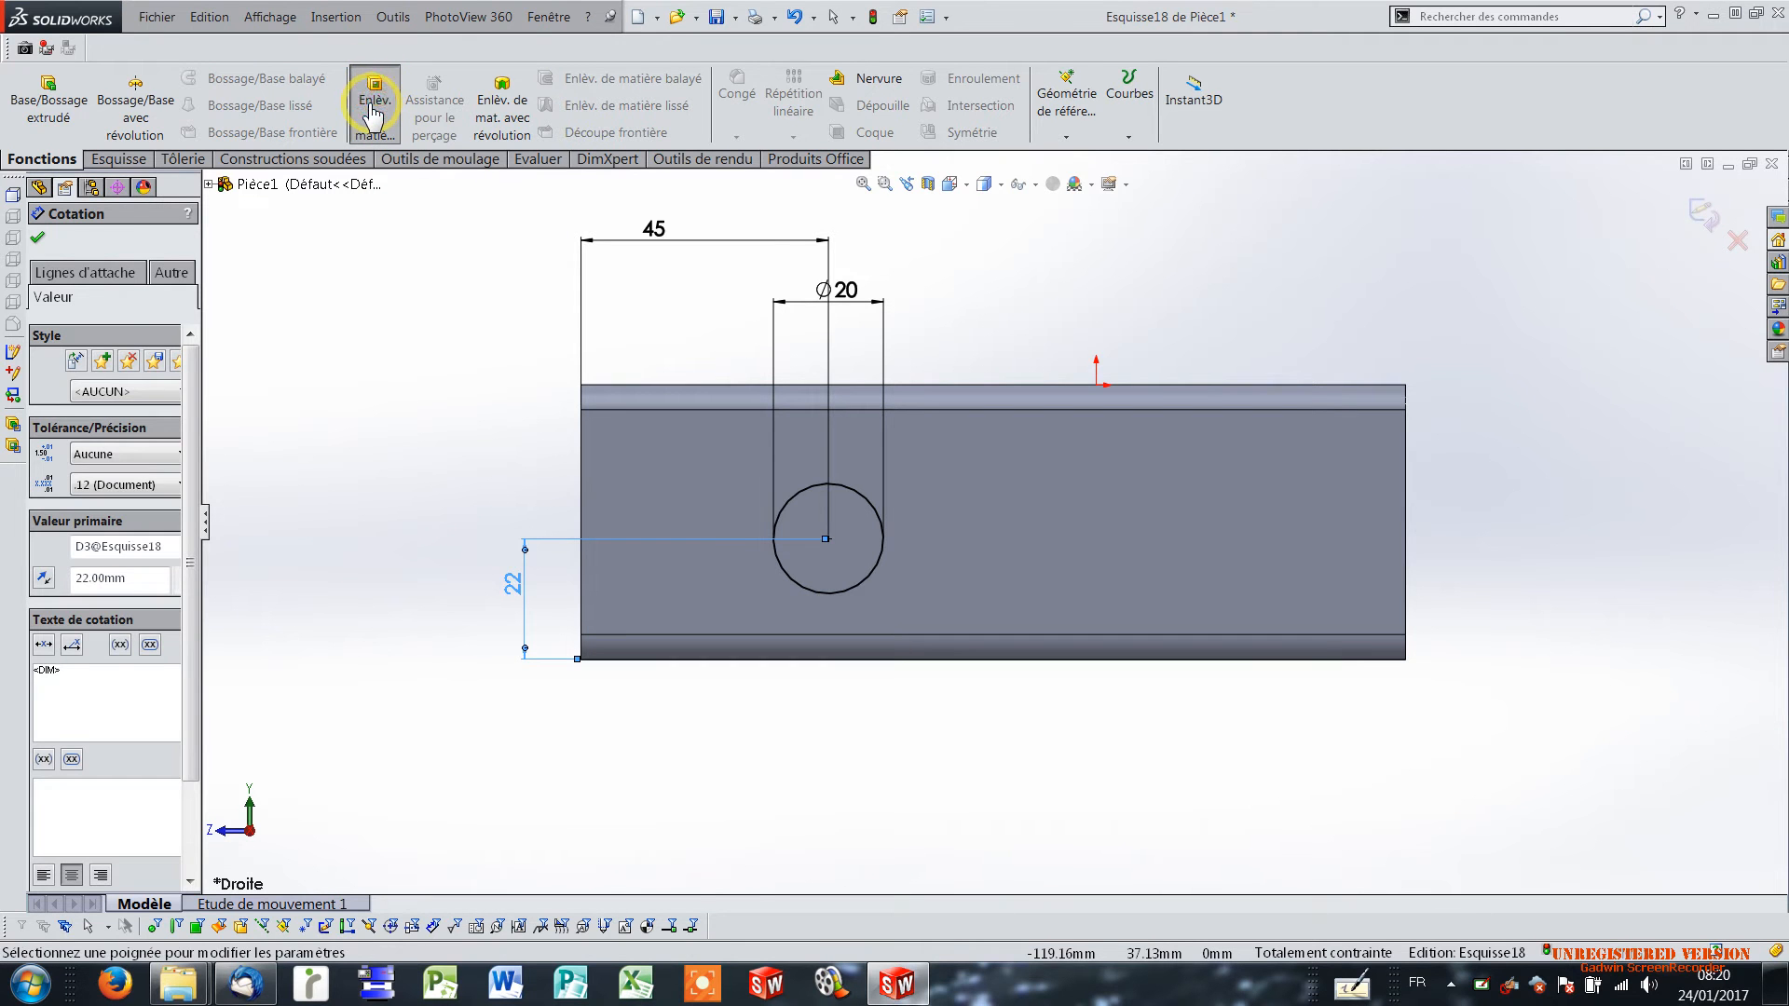
{"action": "middle_click_drag", "start_coordinate": [853, 420], "coordinate": [971, 434]}
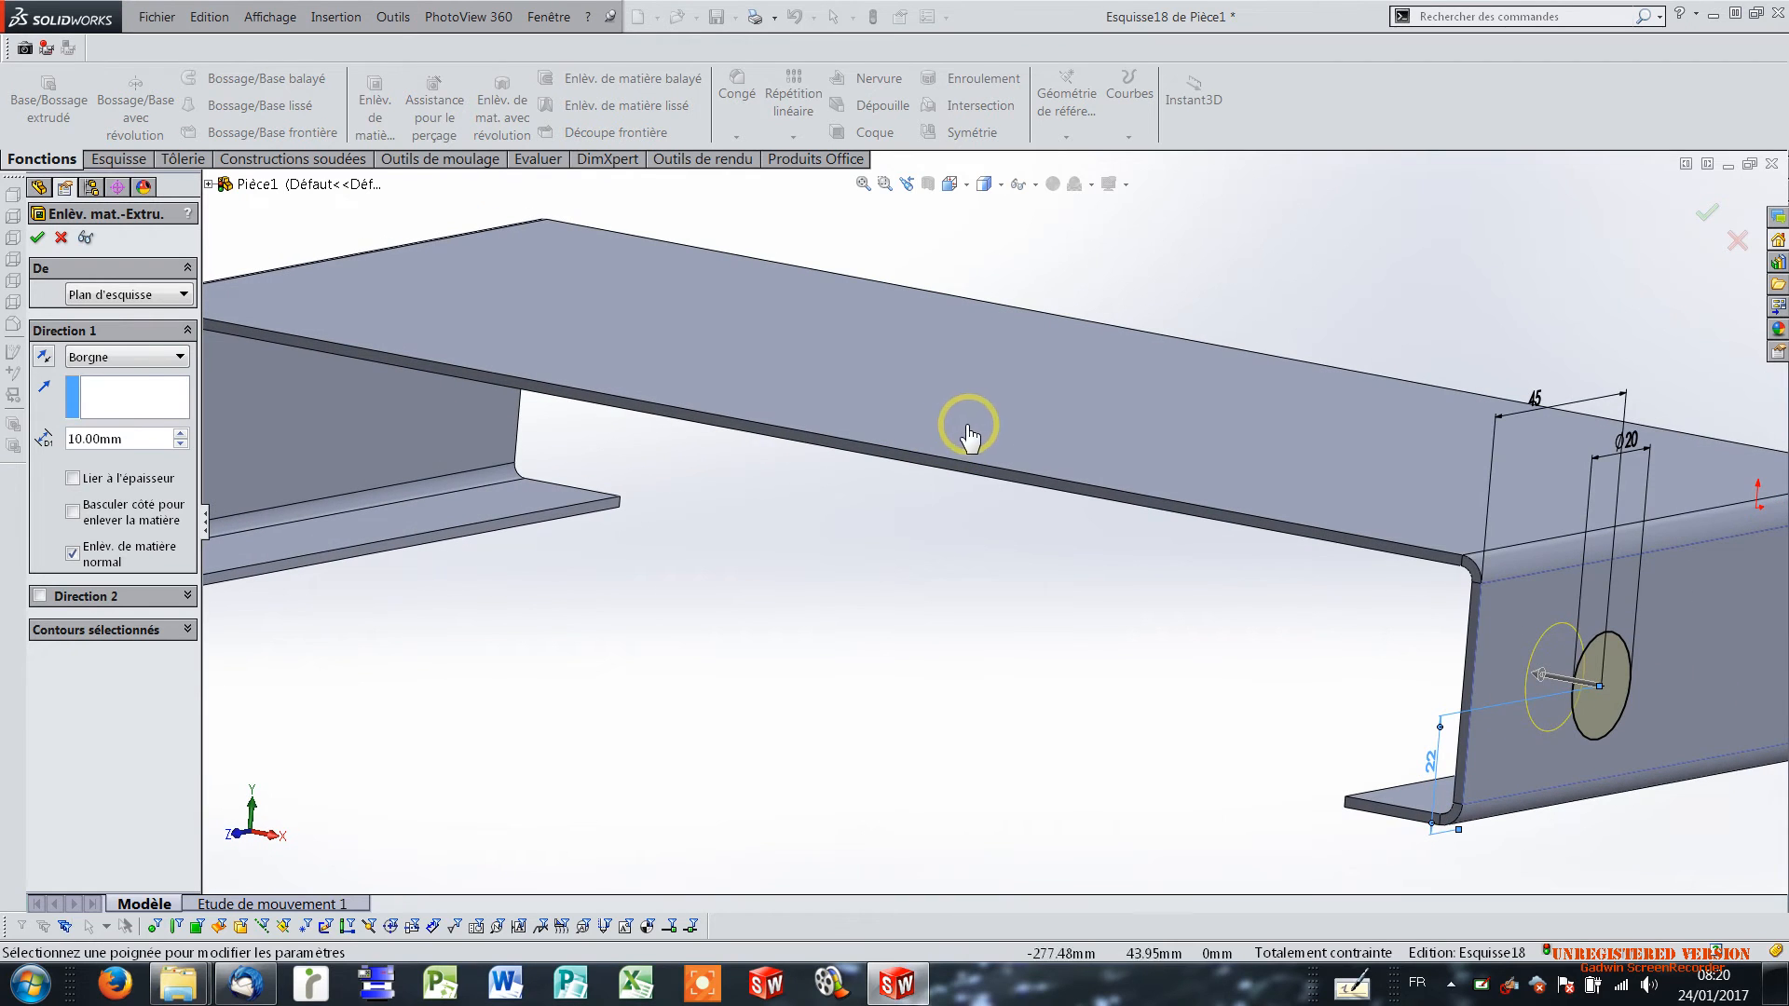
{"action": "left_click", "coordinate": [130, 359]}
{"action": "left_click", "coordinate": [132, 393]}
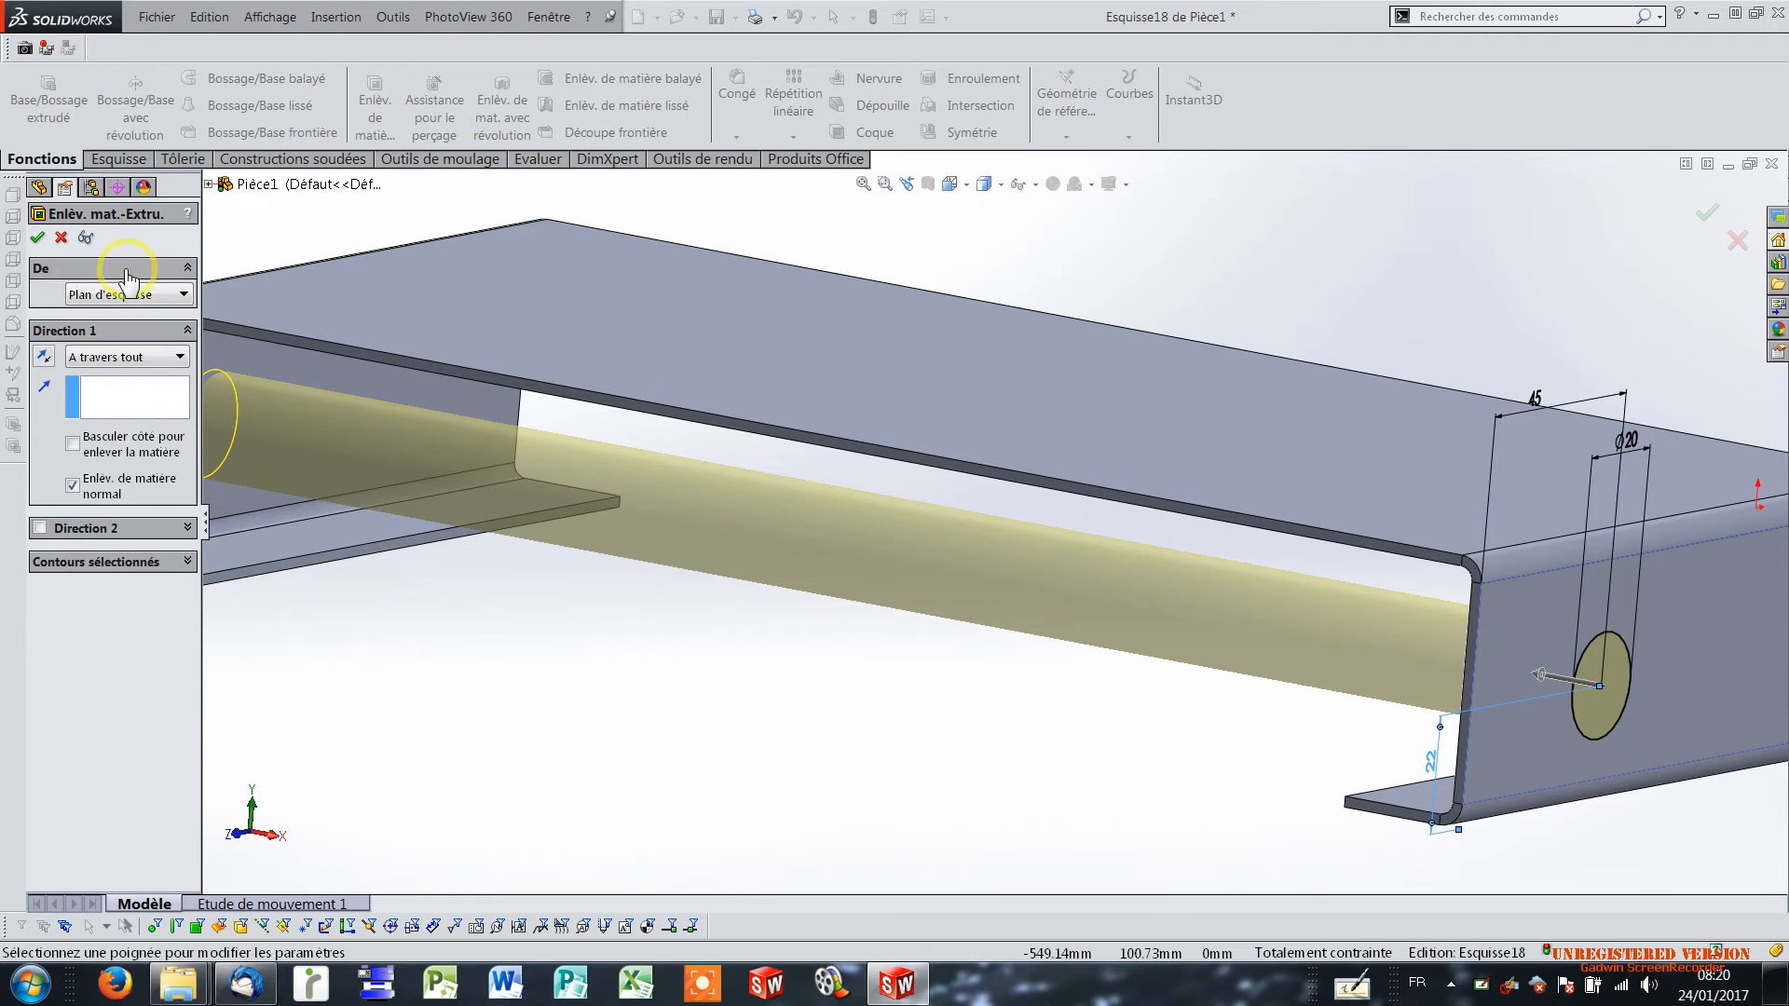
{"action": "left_click", "coordinate": [37, 239]}
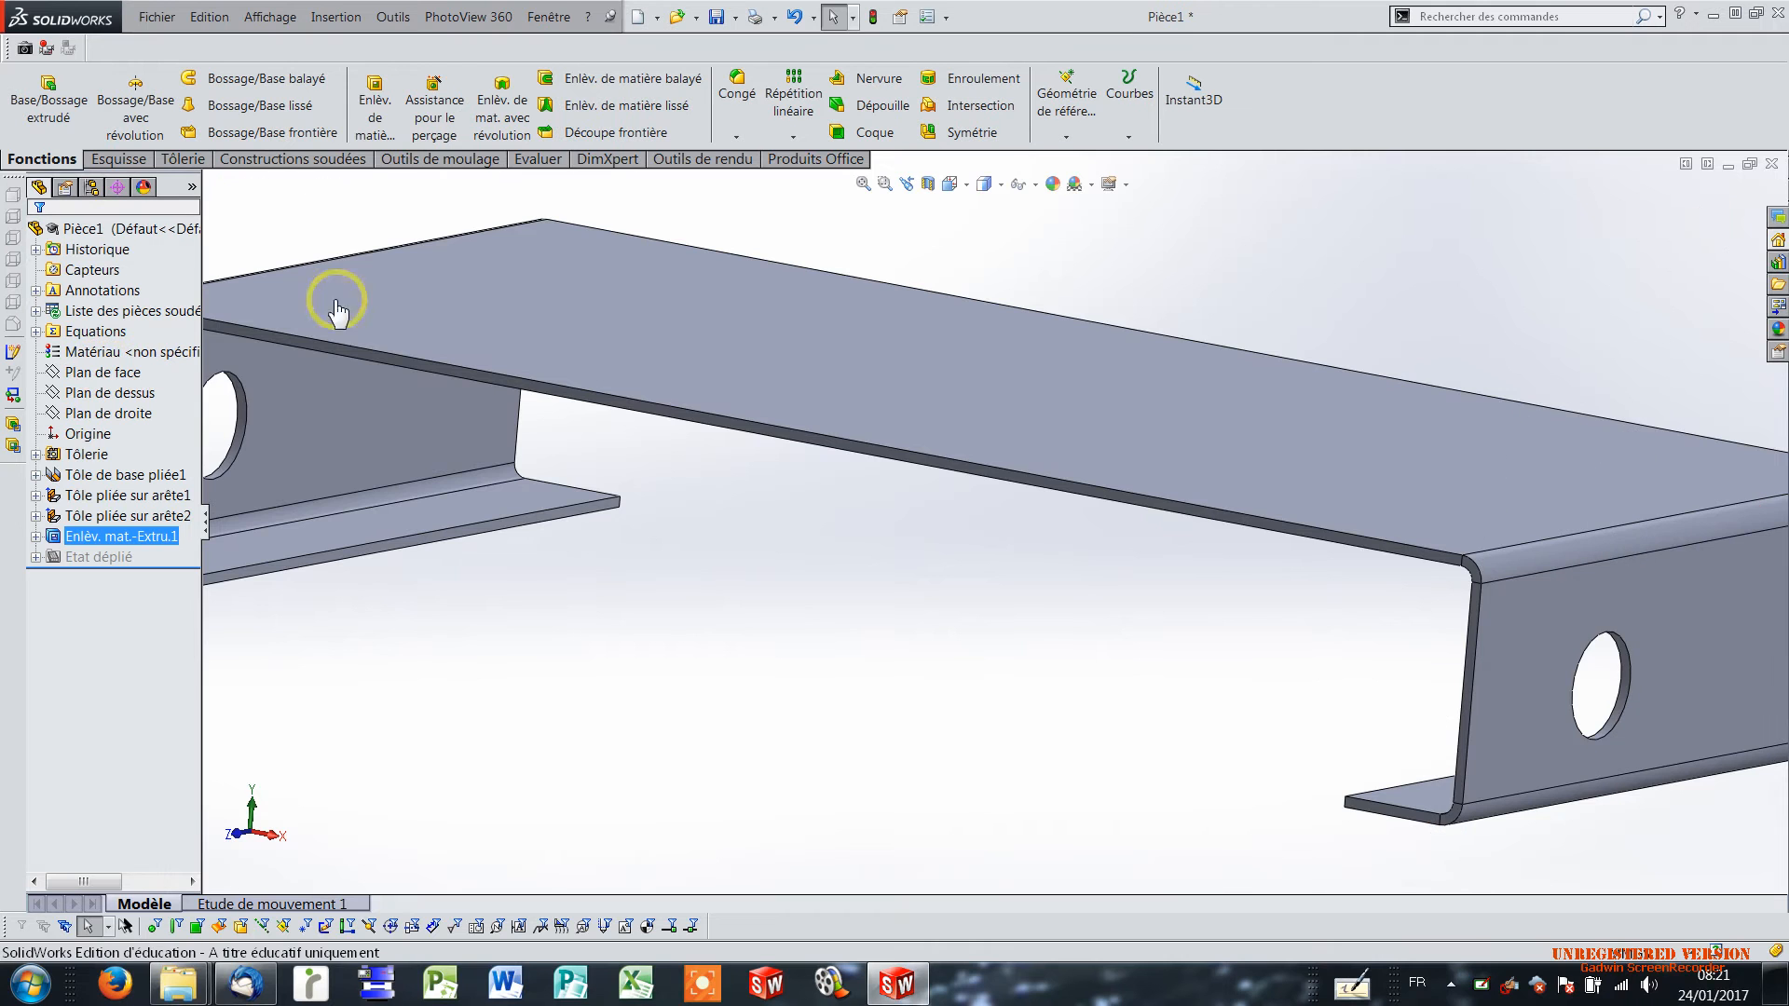
Start the Hole Wizard and set up an ISO screw clearance hole (Passages de vis), size M10, through all (A travers tout).
{"action": "middle_click_drag", "start_coordinate": [753, 392], "coordinate": [753, 482]}
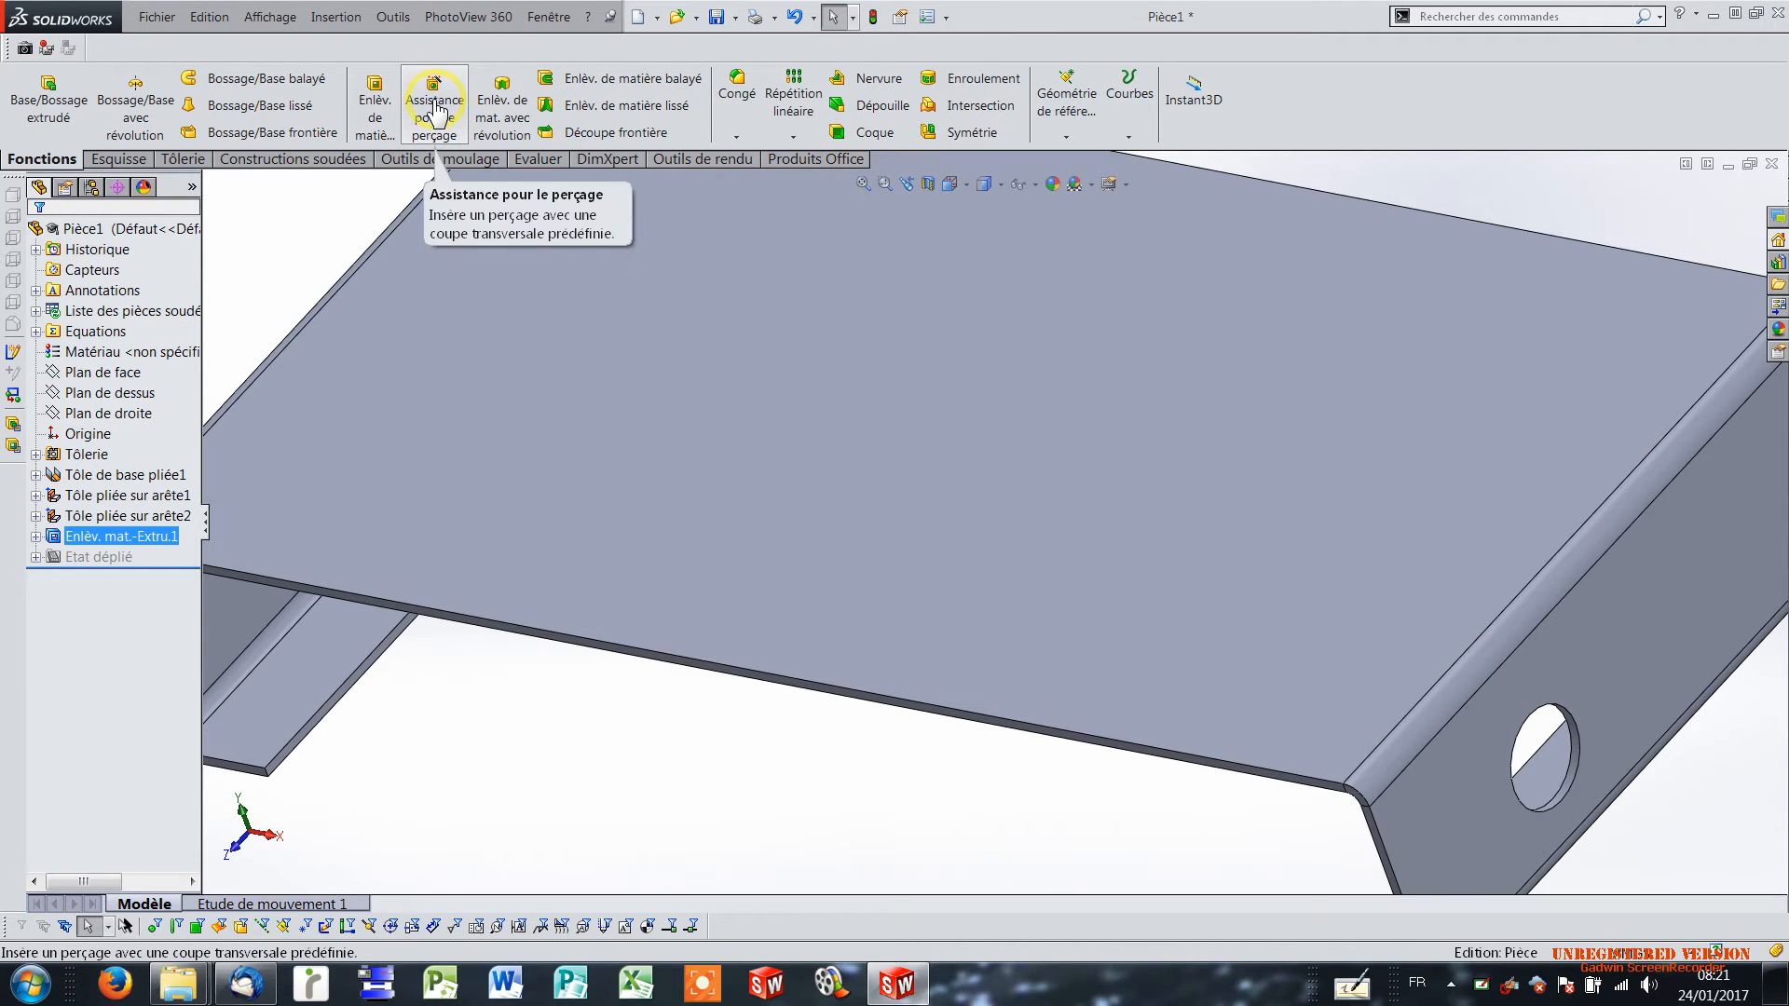
{"action": "left_click", "coordinate": [436, 108]}
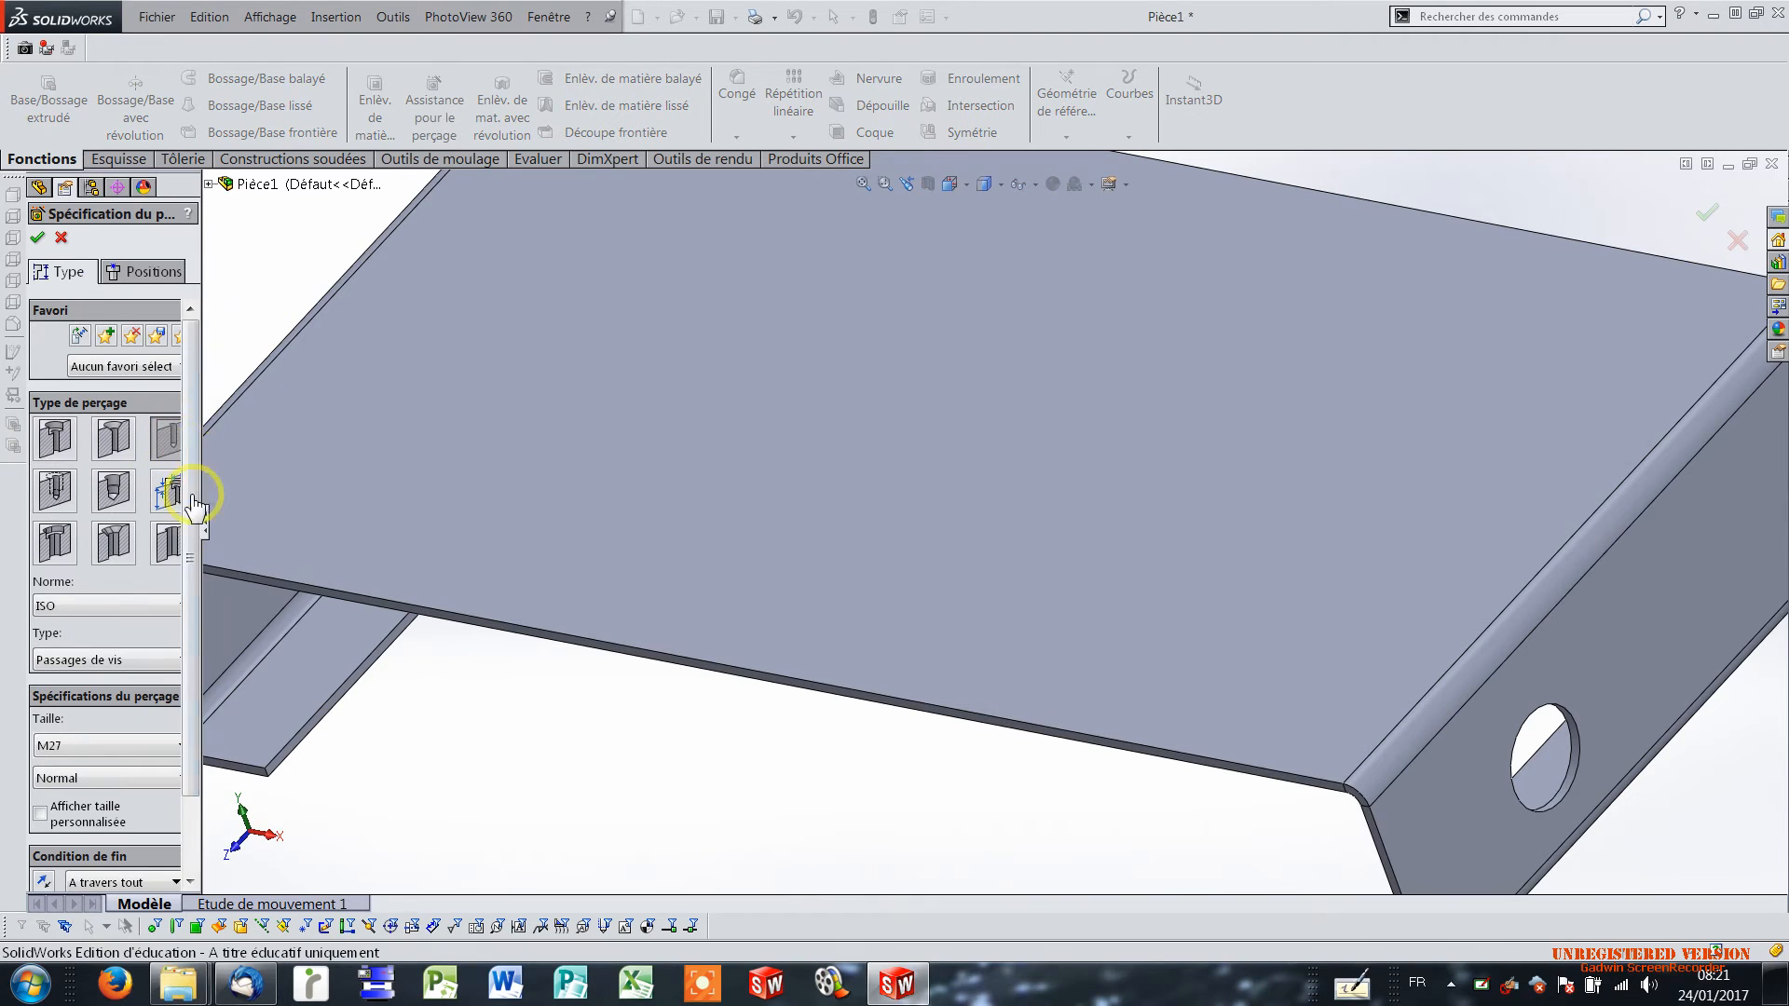
{"action": "left_click_drag", "start_coordinate": [208, 512], "coordinate": [311, 491]}
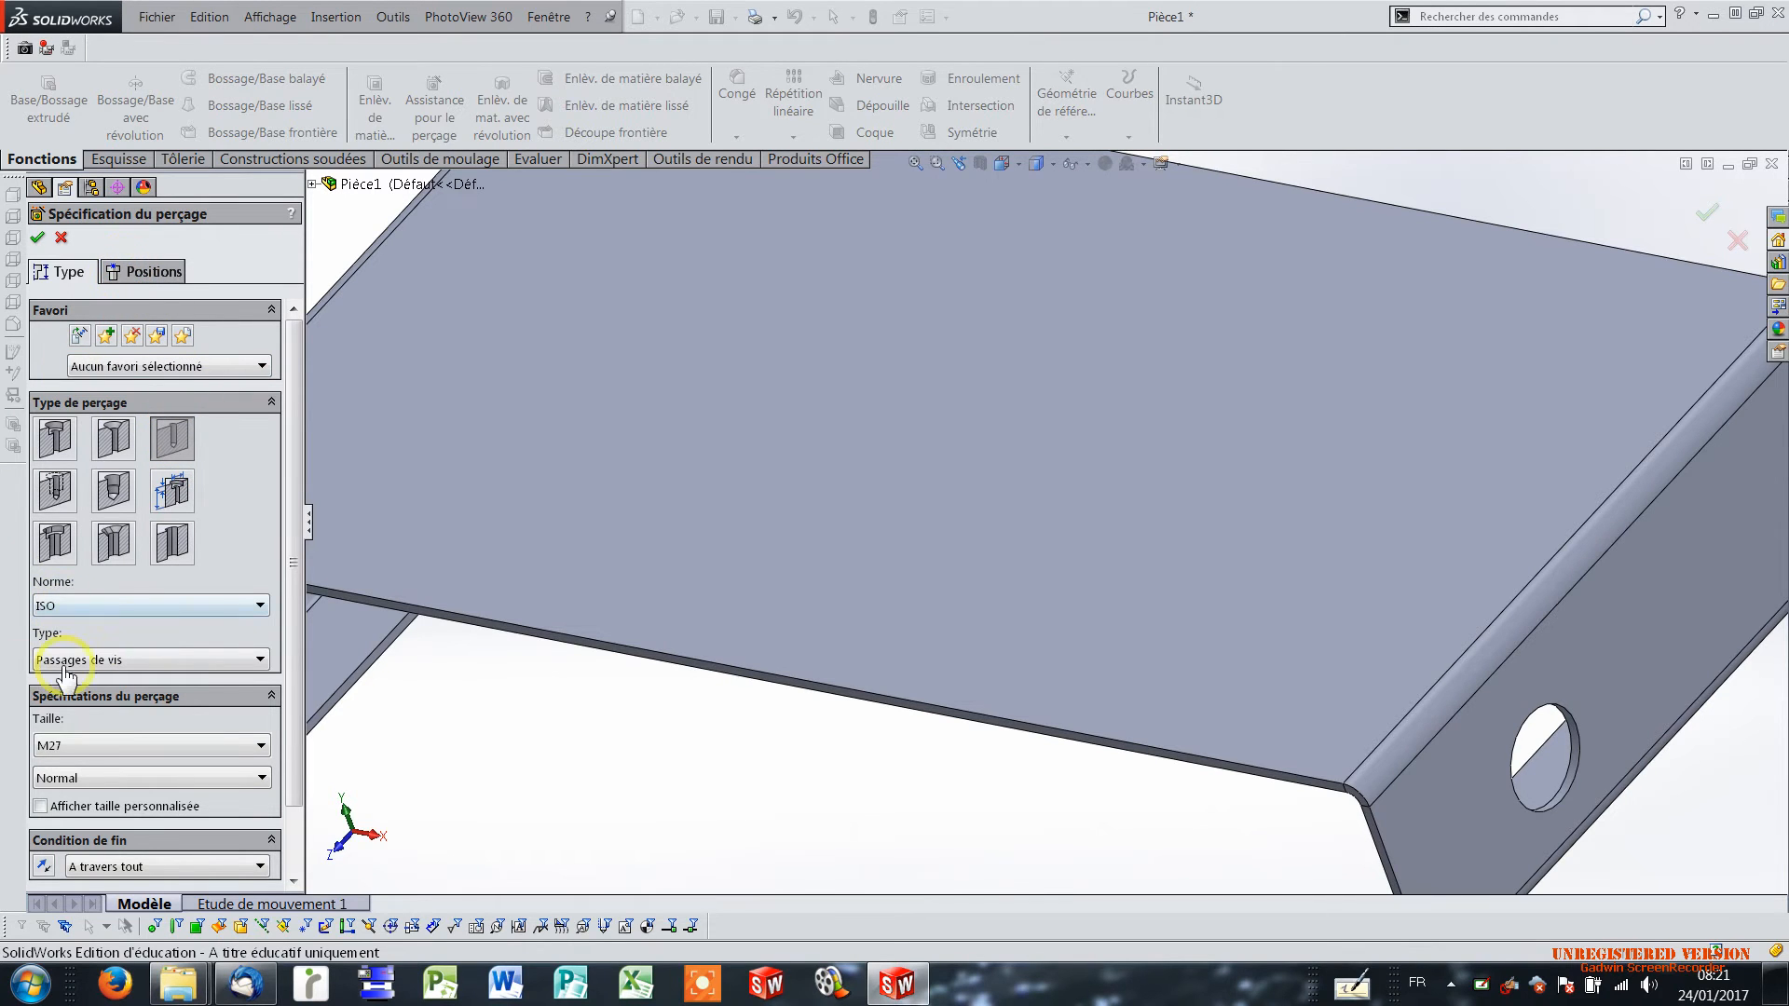
{"action": "left_click", "coordinate": [58, 749]}
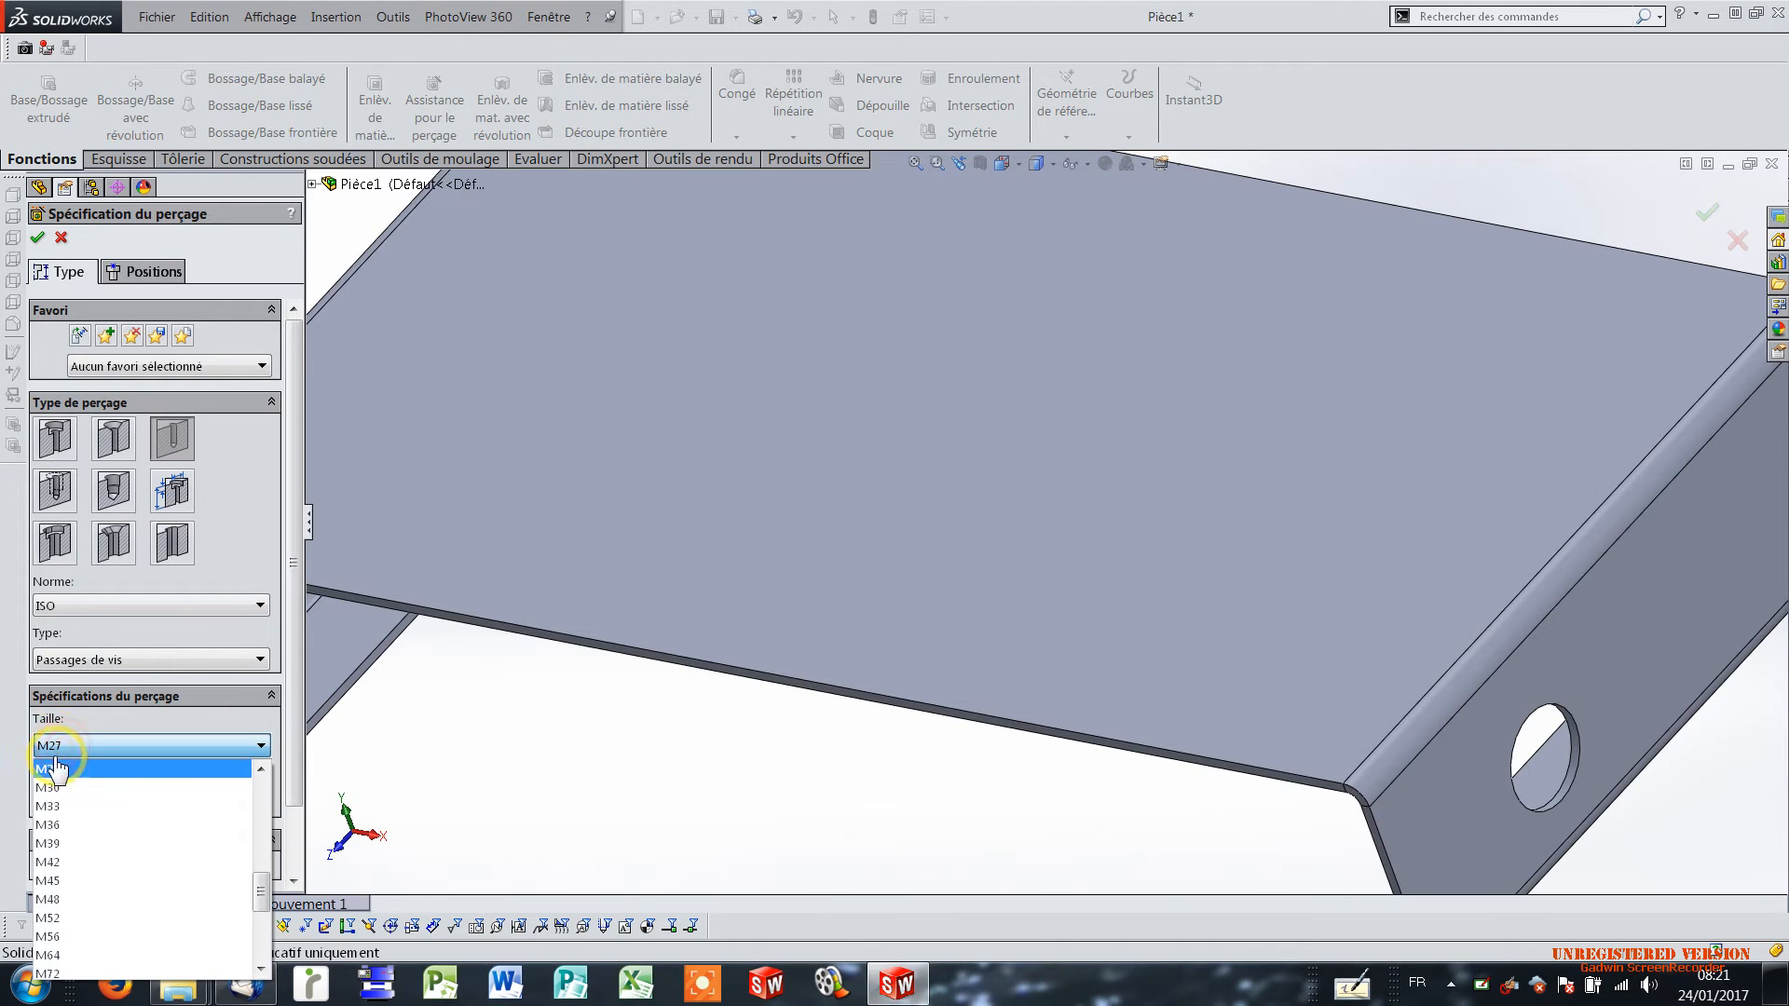
{"action": "left_click_drag", "start_coordinate": [261, 883], "coordinate": [235, 820]}
{"action": "left_click", "coordinate": [145, 863]}
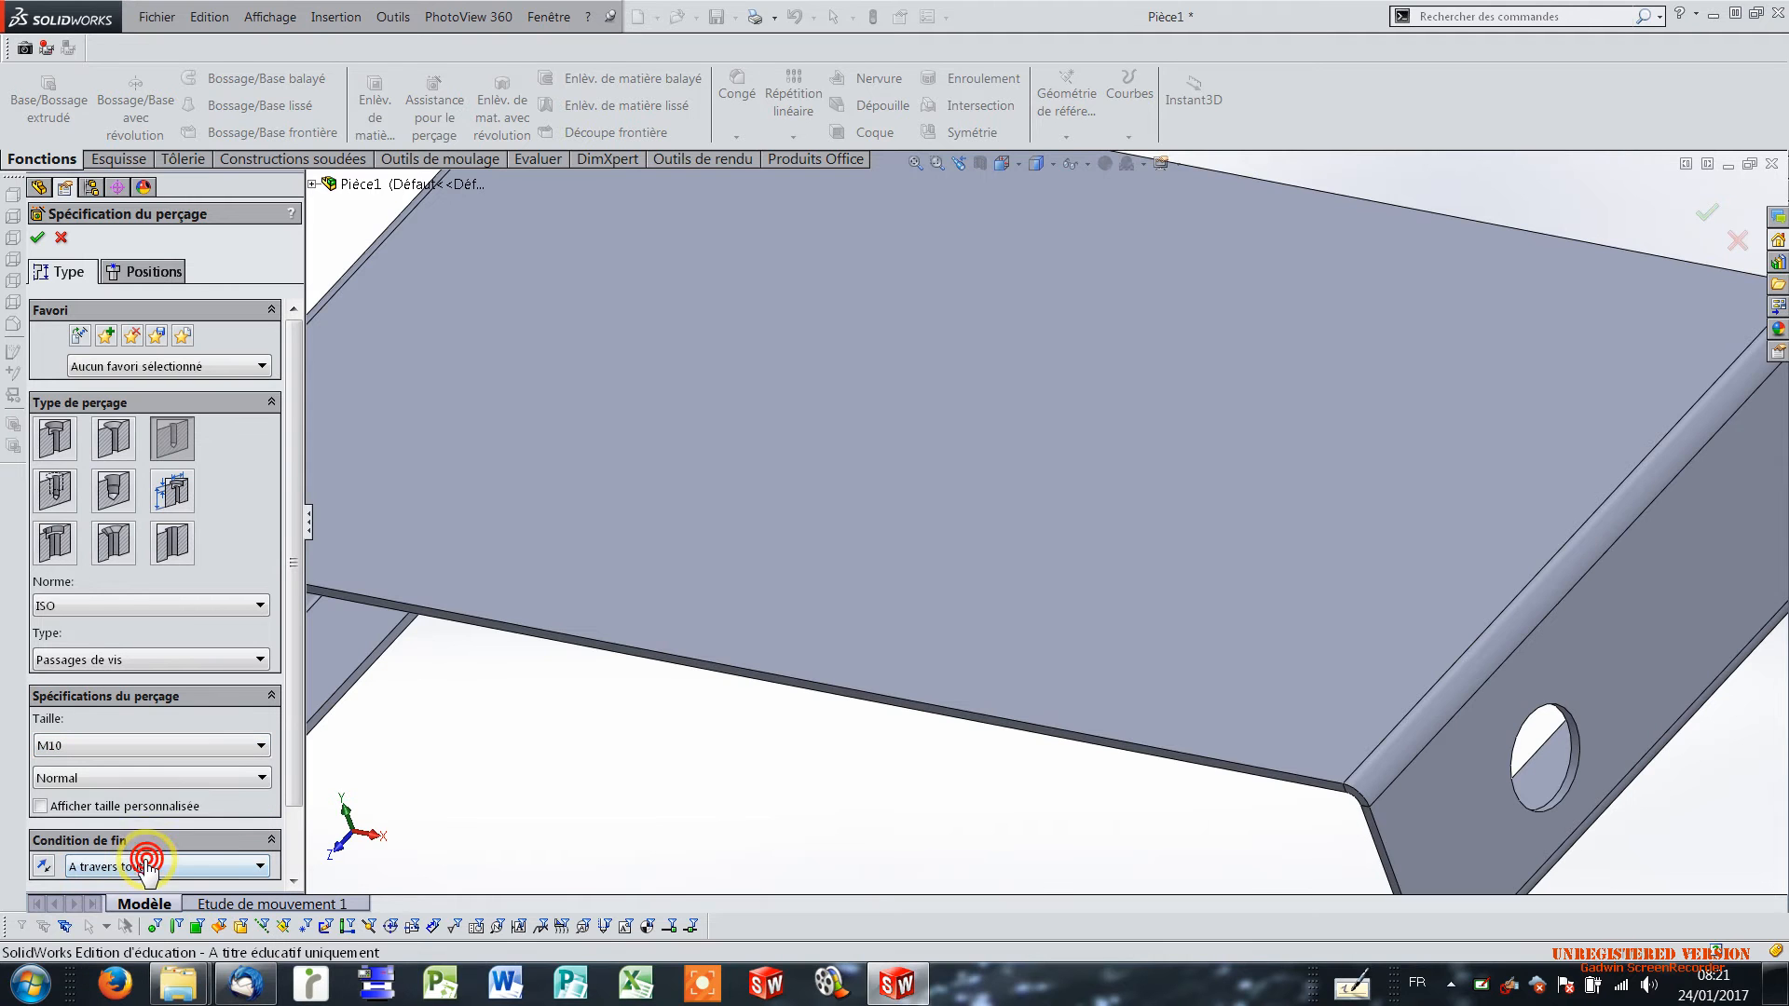
{"action": "mouse_move", "coordinate": [299, 657]}
{"action": "left_mouse_down"}
{"action": "mouse_move", "coordinate": [315, 788]}
{"action": "mouse_move", "coordinate": [281, 645]}
{"action": "left_mouse_up"}
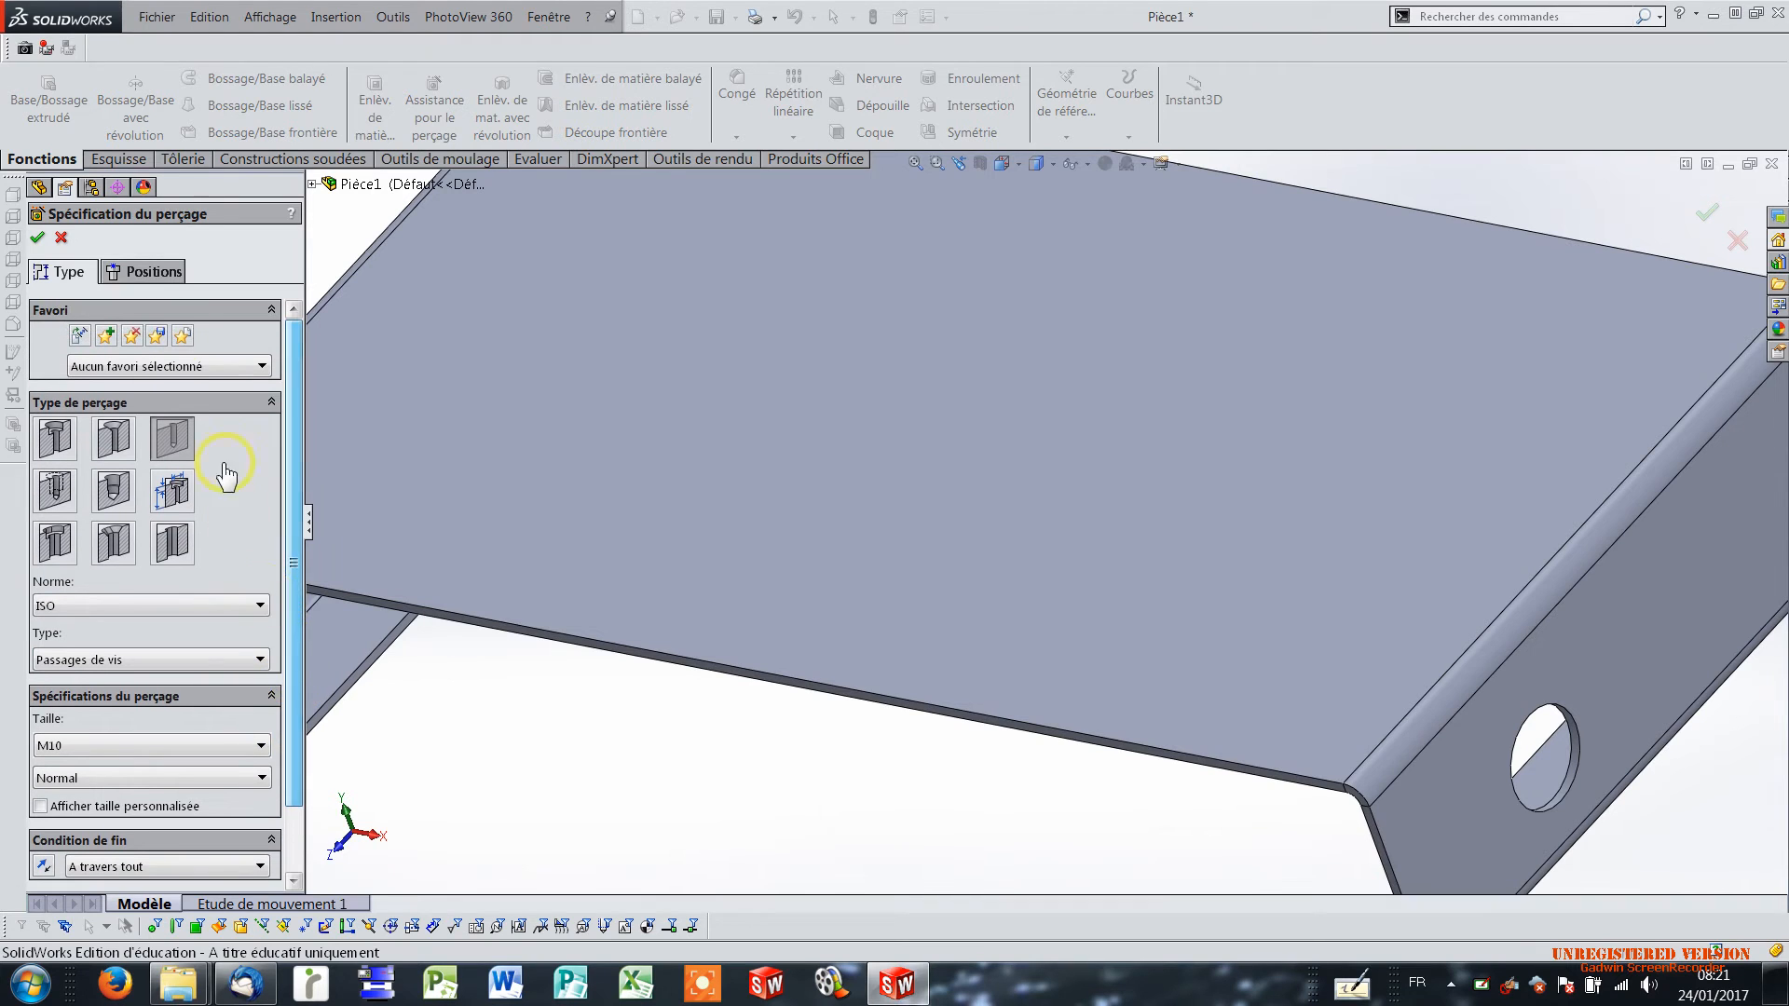
Place three M10 hole positions on the outer face of the side flange, behind the 20 mm hole, using the right view.
{"action": "left_click", "coordinate": [147, 271]}
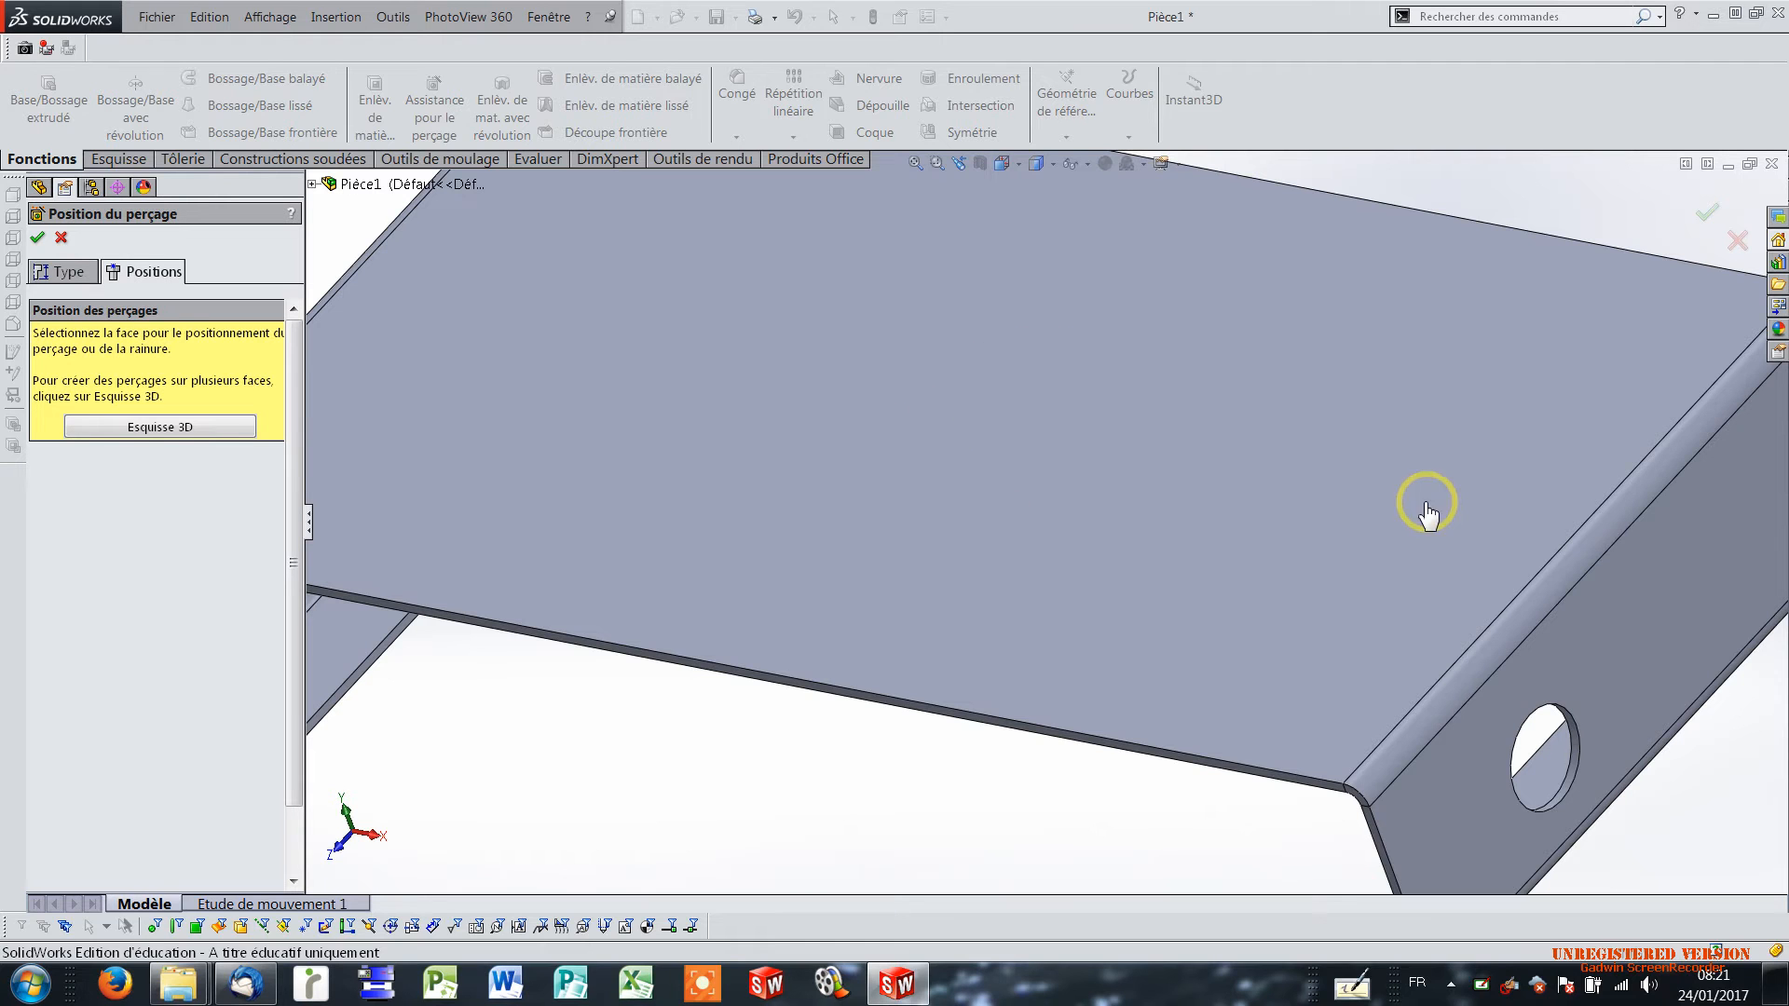
{"action": "left_click", "coordinate": [1642, 606]}
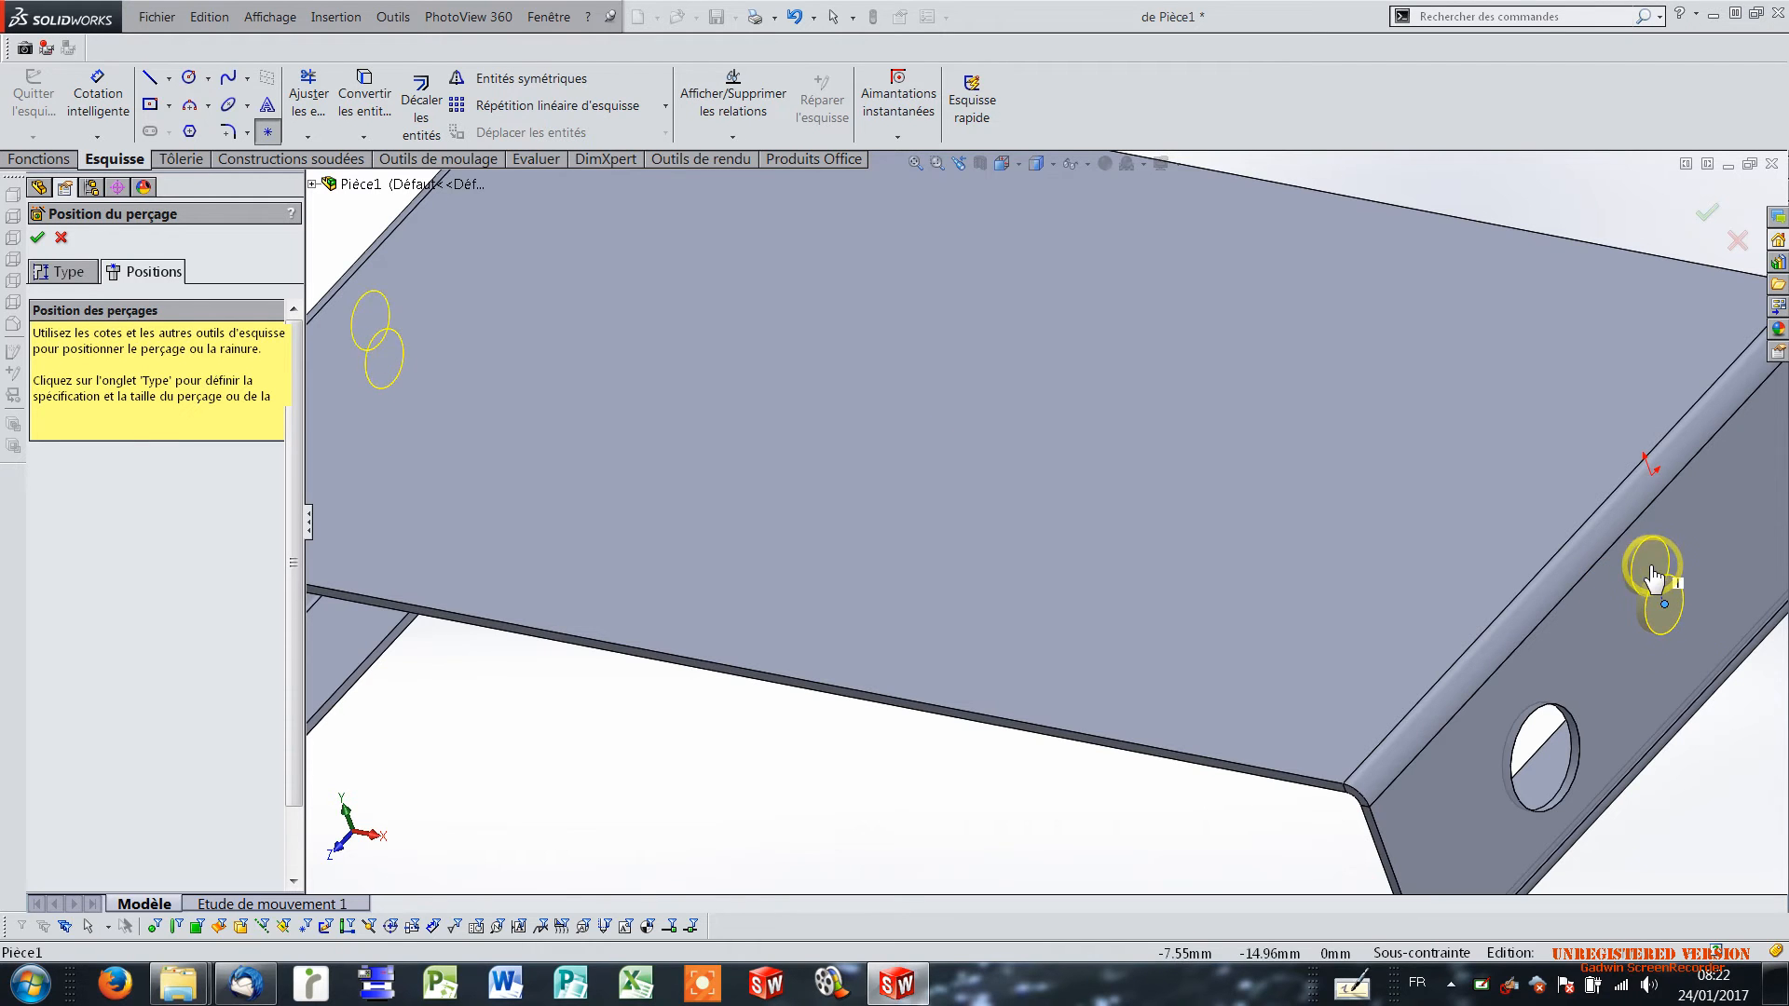
{"action": "left_click", "coordinate": [1664, 604]}
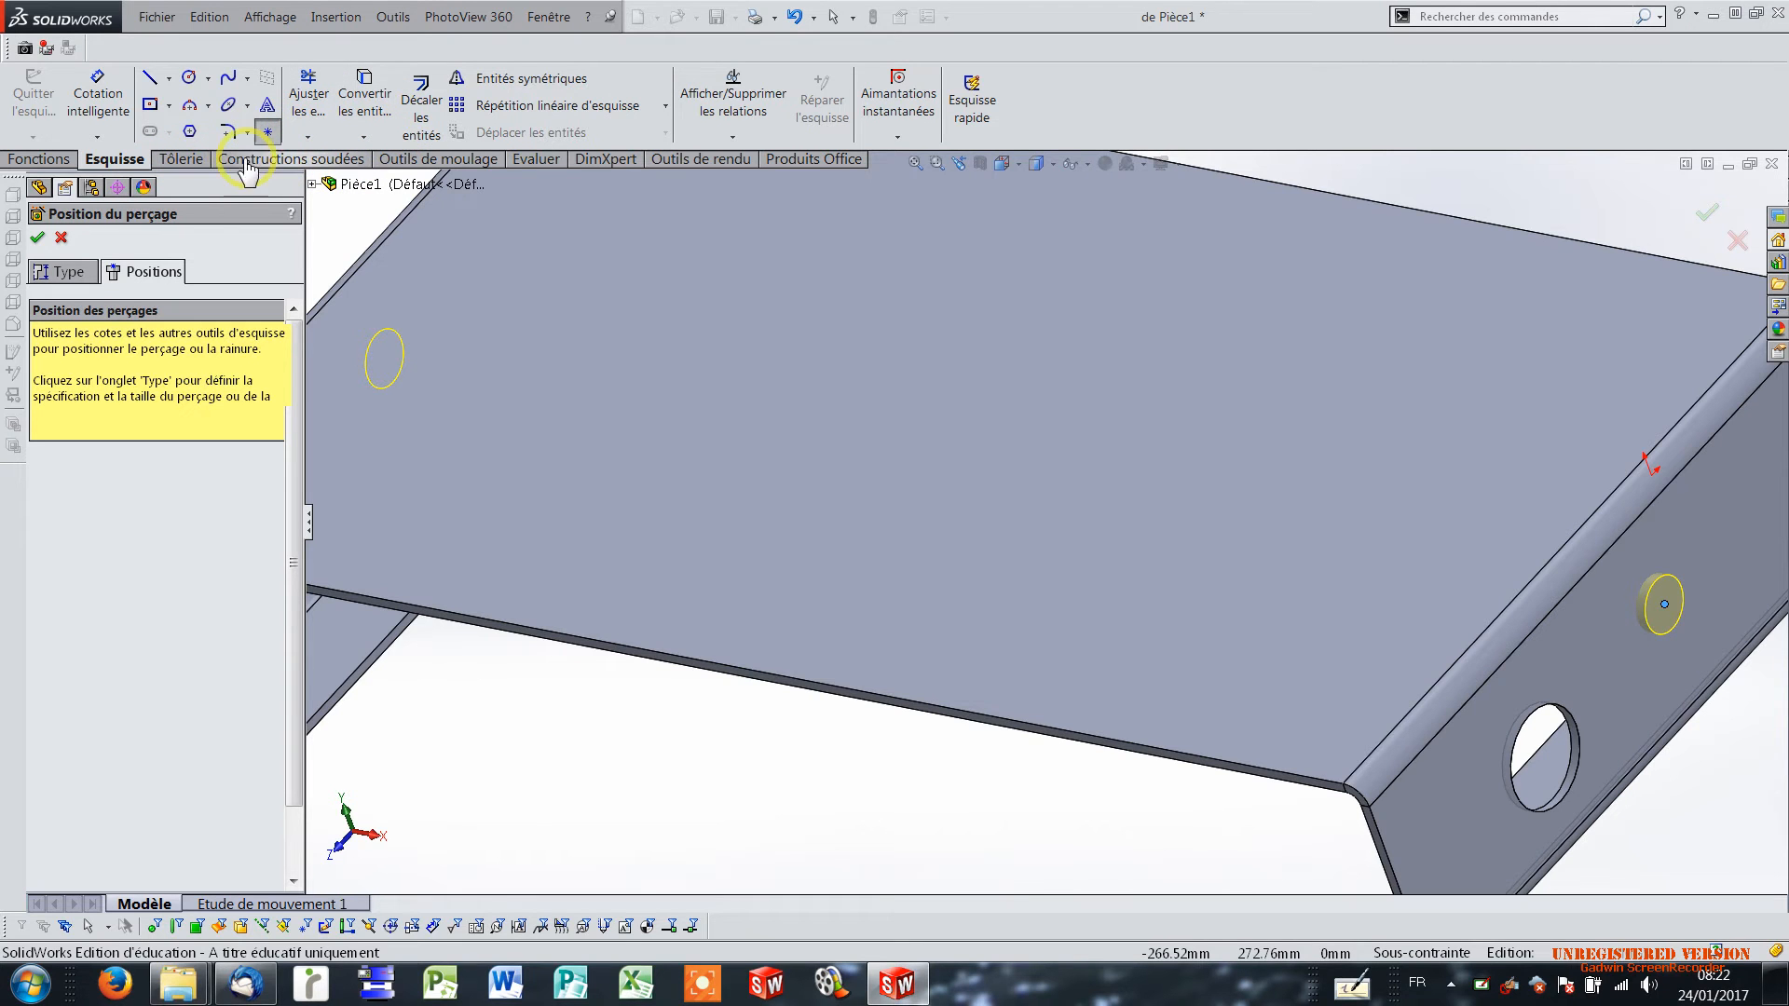
{"action": "left_click", "coordinate": [1016, 165]}
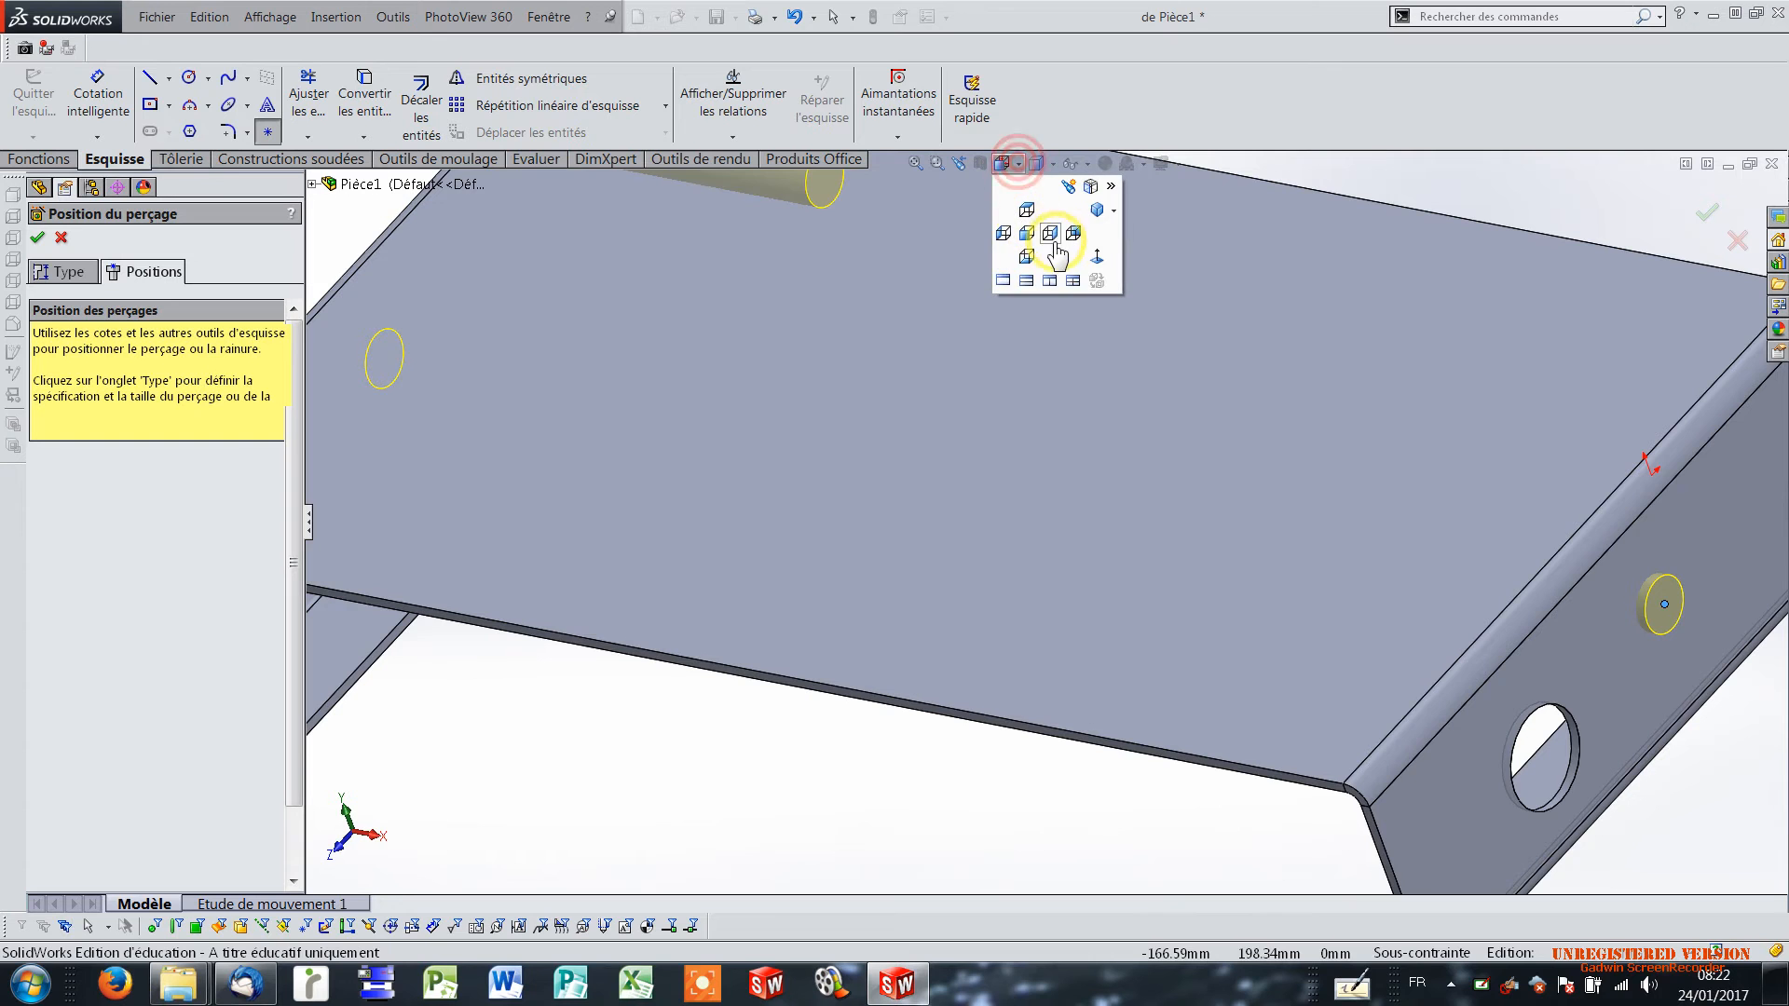
{"action": "left_click", "coordinate": [1052, 234]}
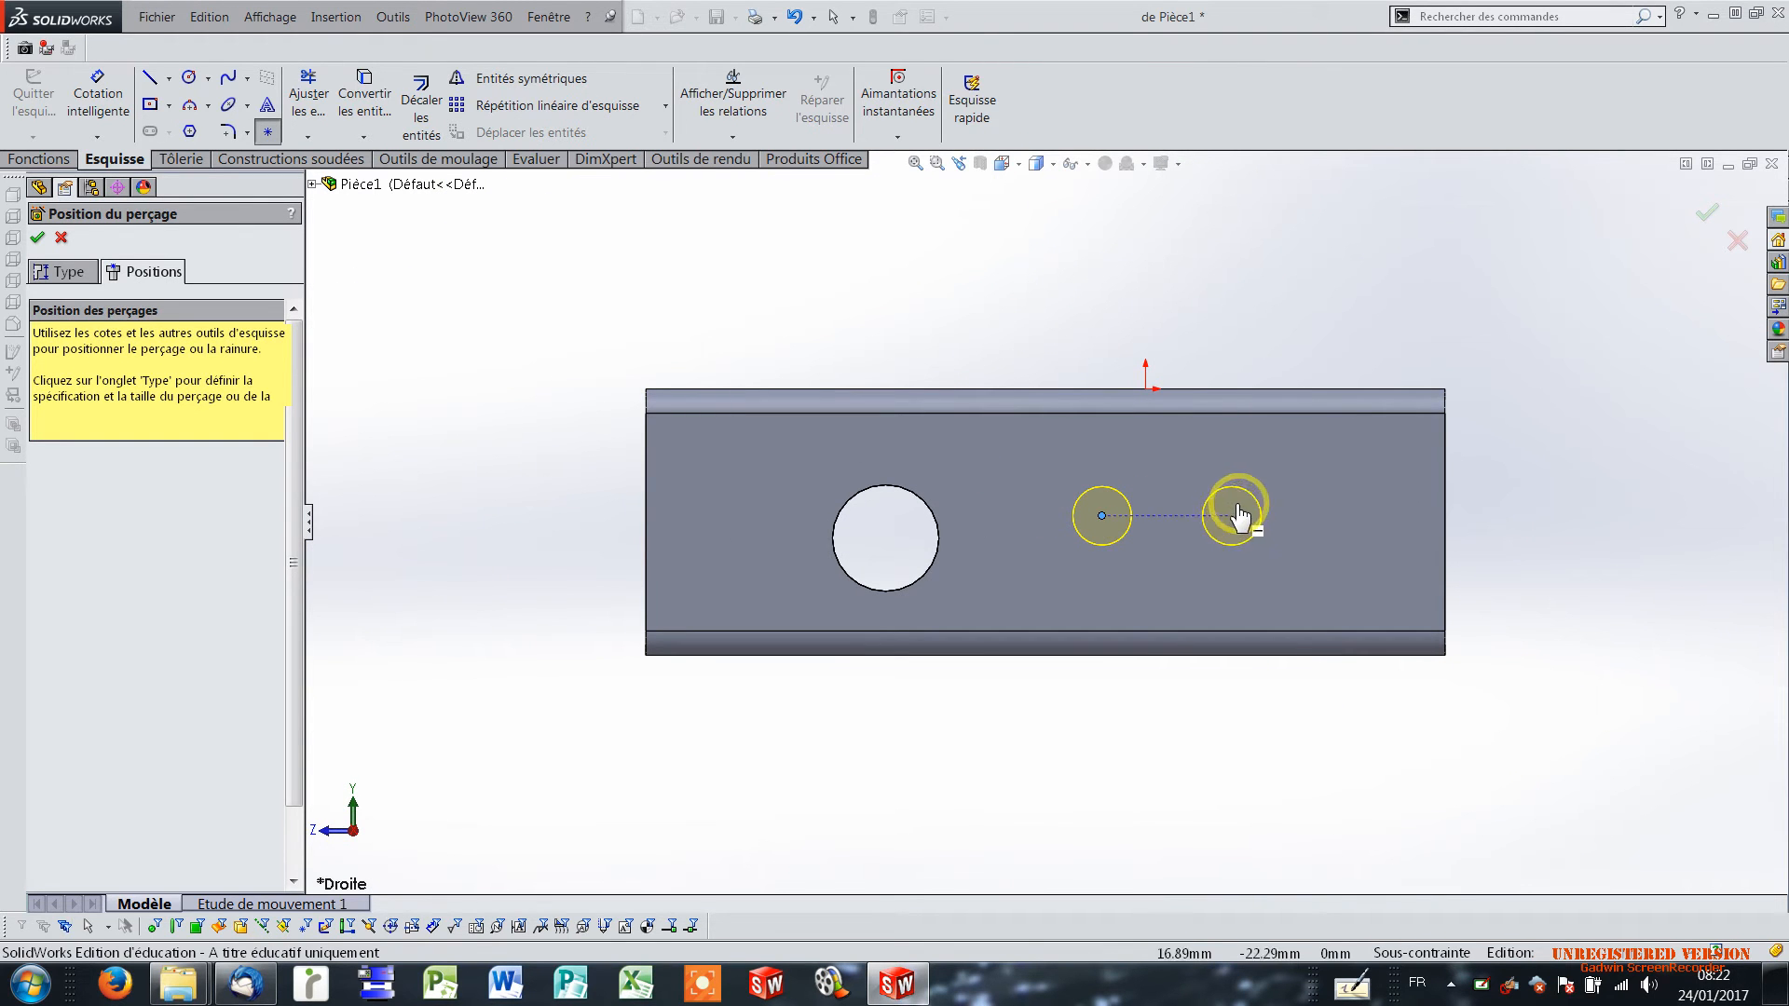
{"action": "left_click", "coordinate": [1241, 473]}
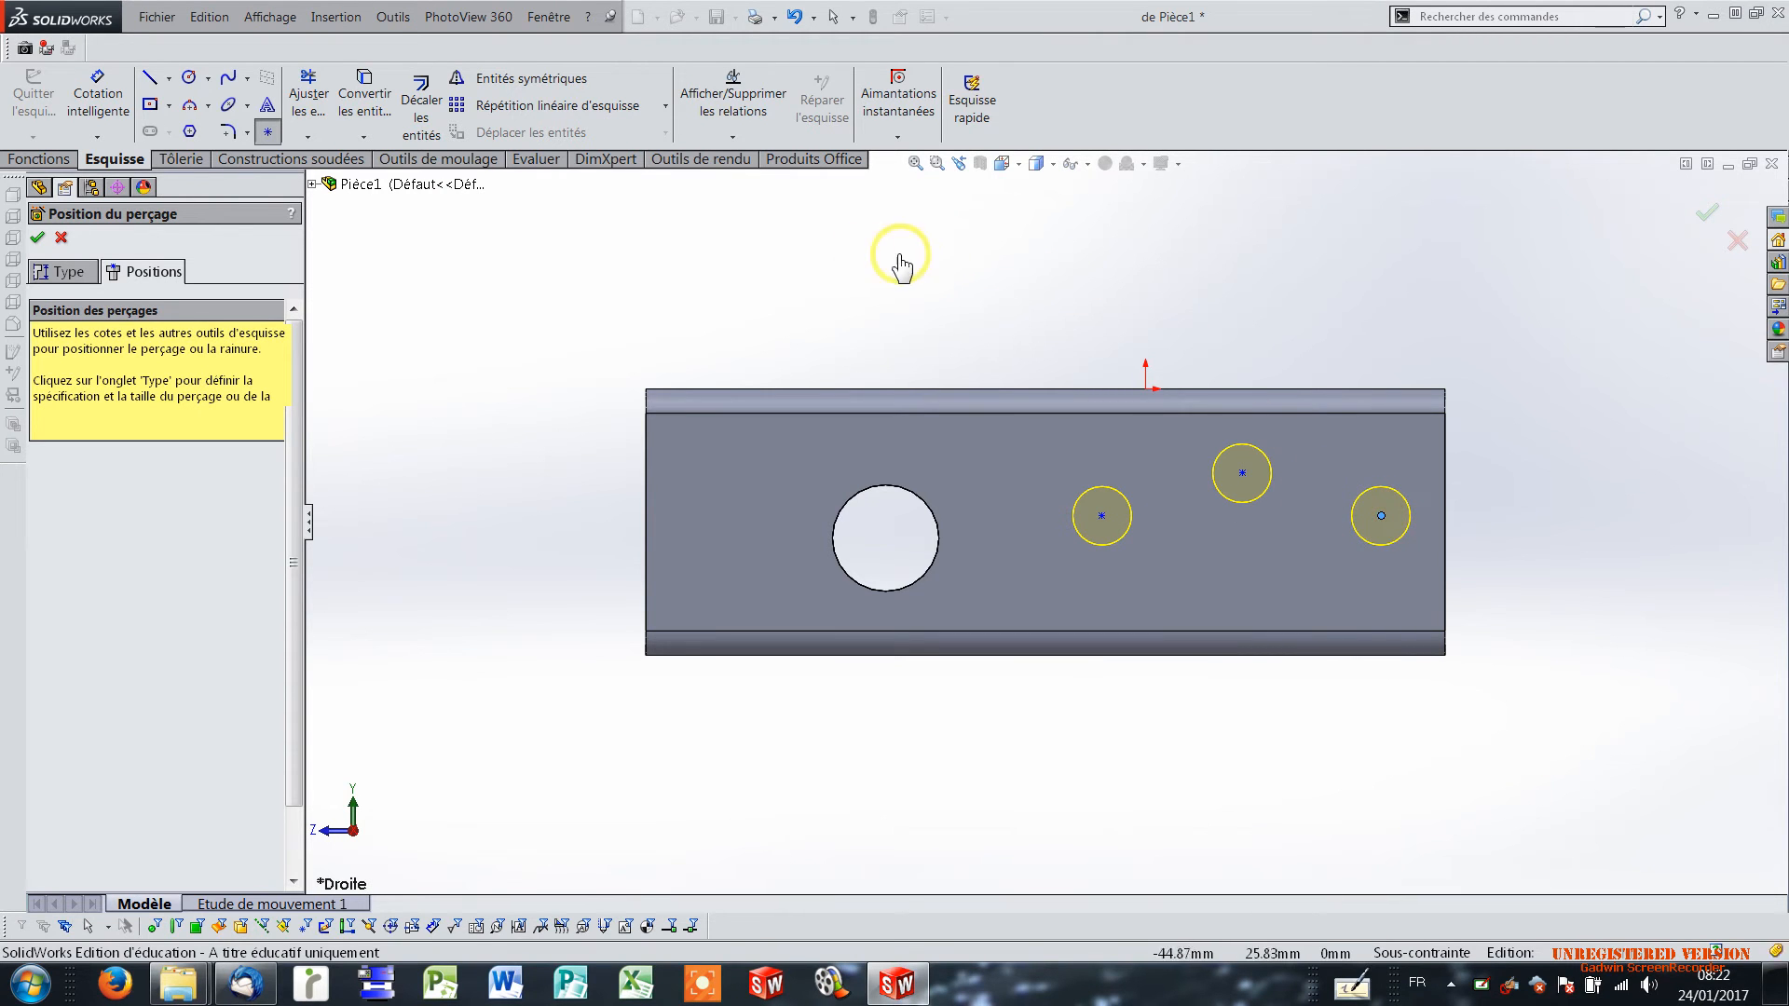
Dimension the centre of the M10 hole nearest the 20 mm hole 65 mm from the flange's rear vertical edge.
{"action": "left_click", "coordinate": [99, 91]}
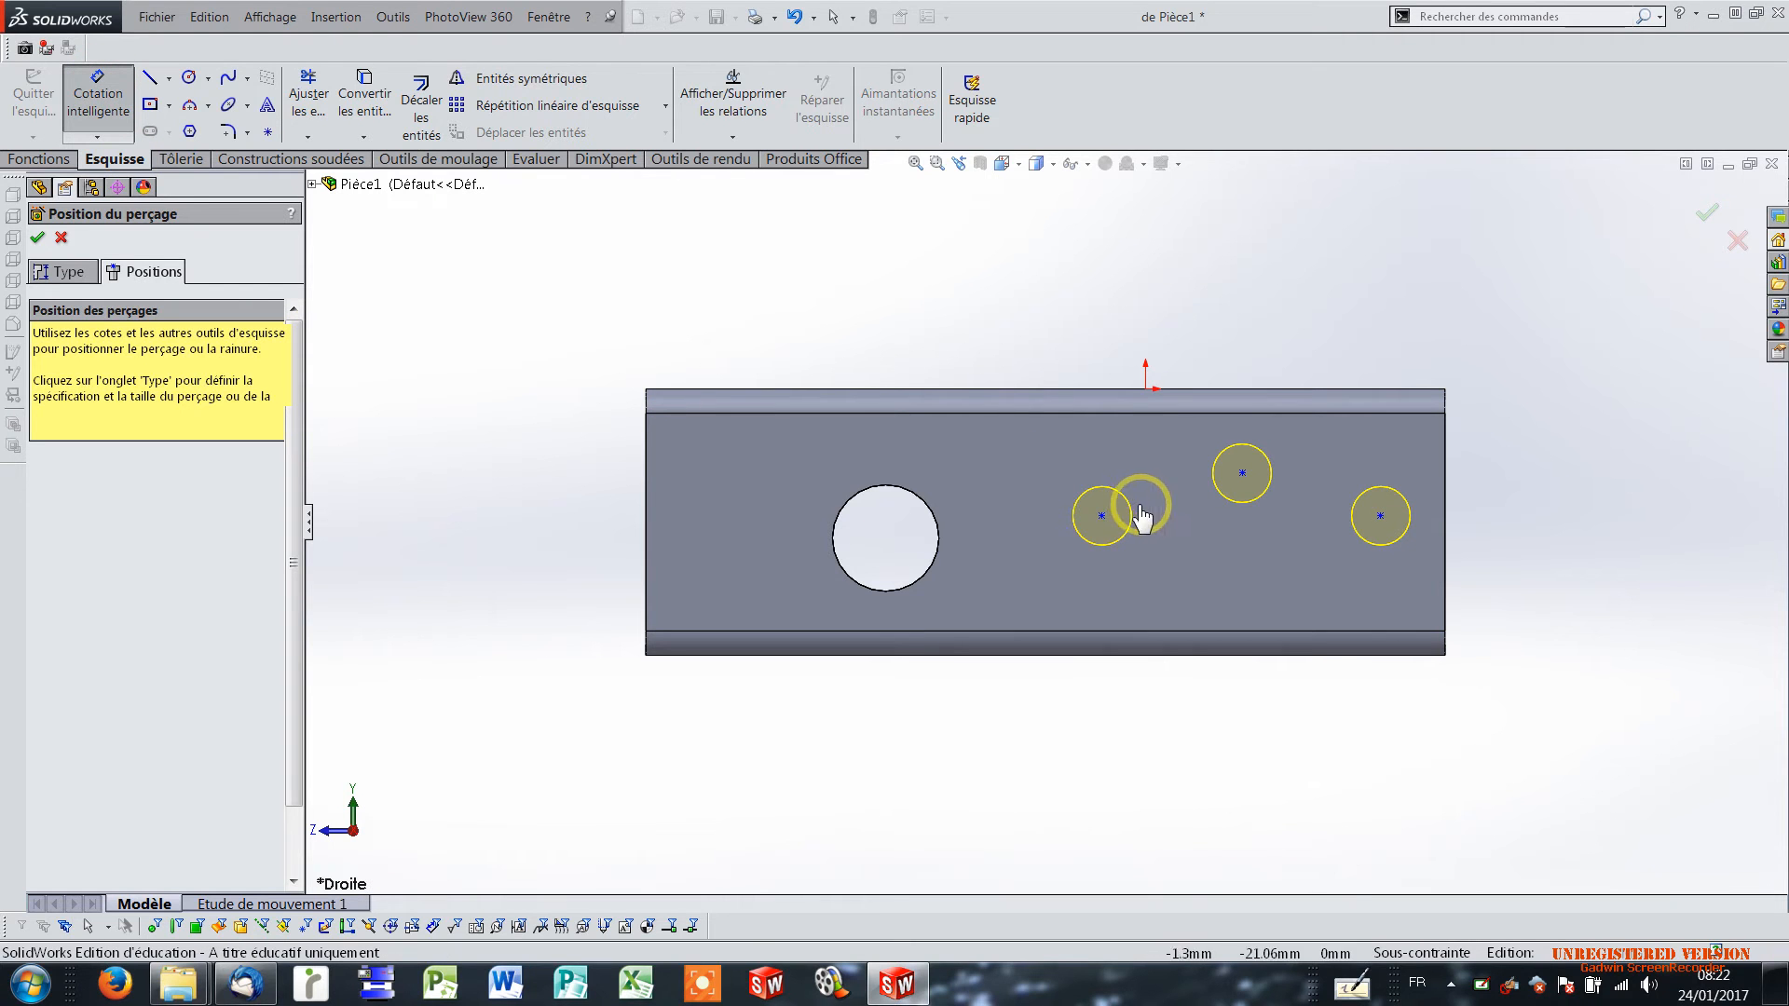
{"action": "left_click", "coordinate": [1104, 517]}
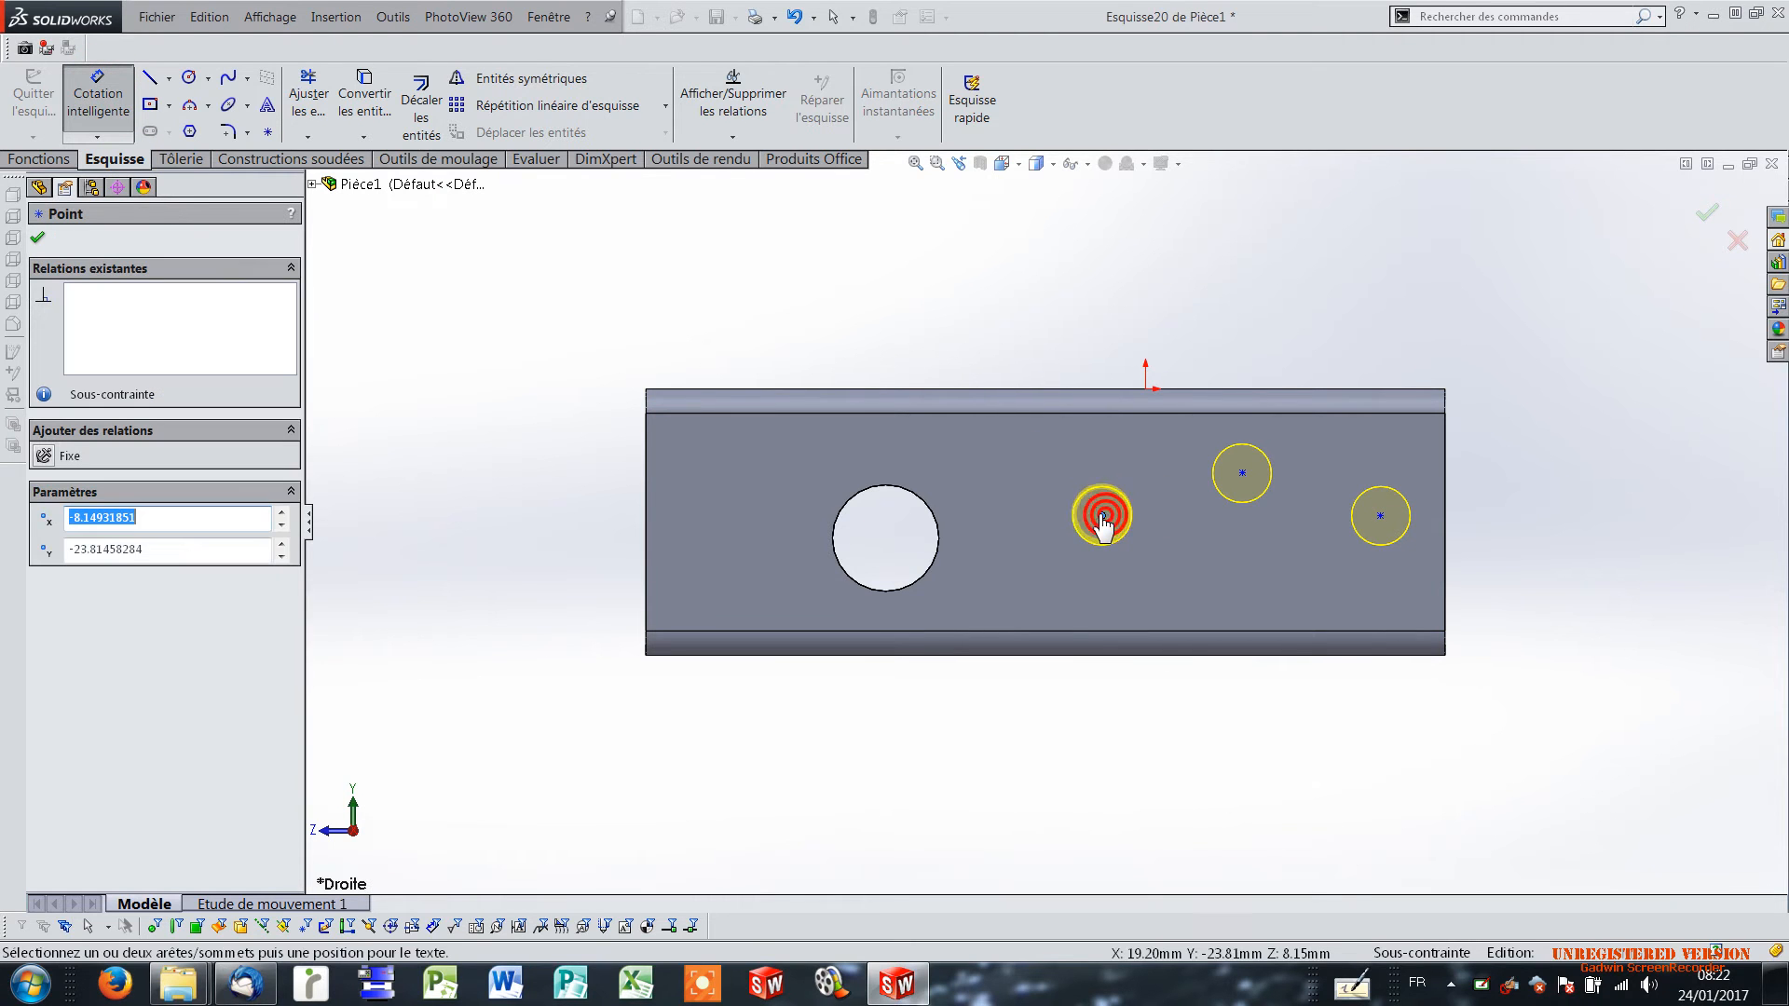
{"action": "left_click", "coordinate": [1445, 491]}
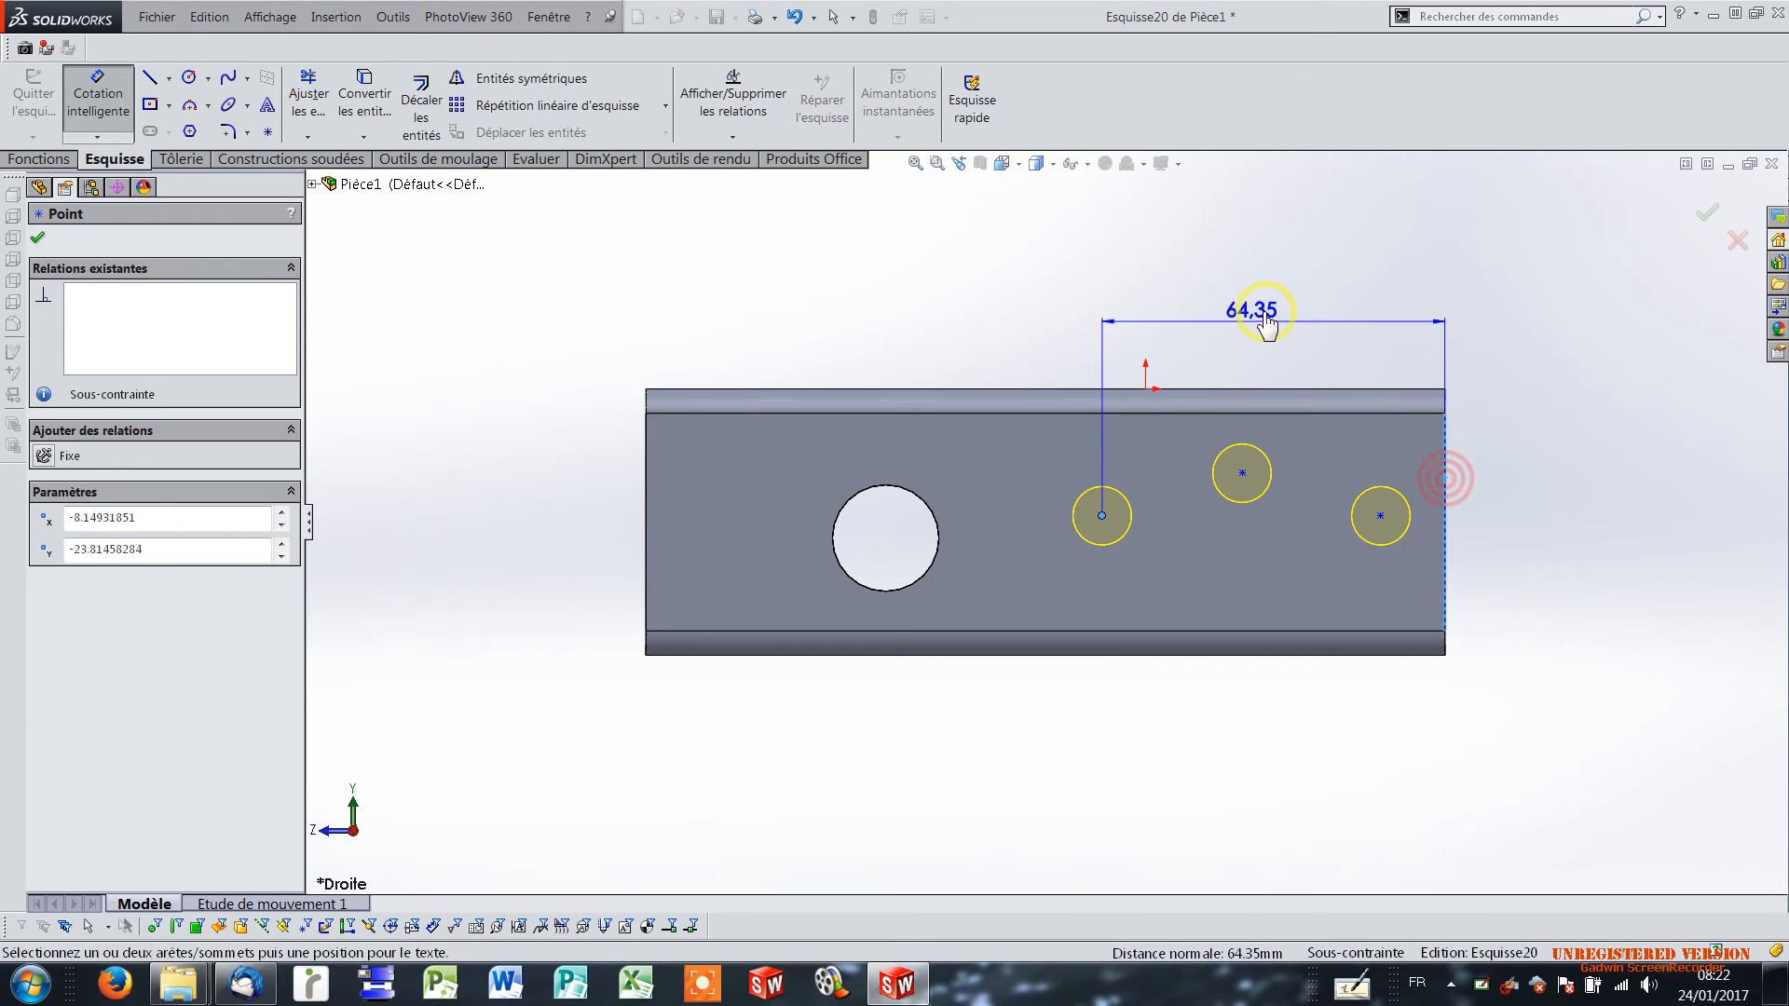
{"action": "left_click", "coordinate": [1249, 303]}
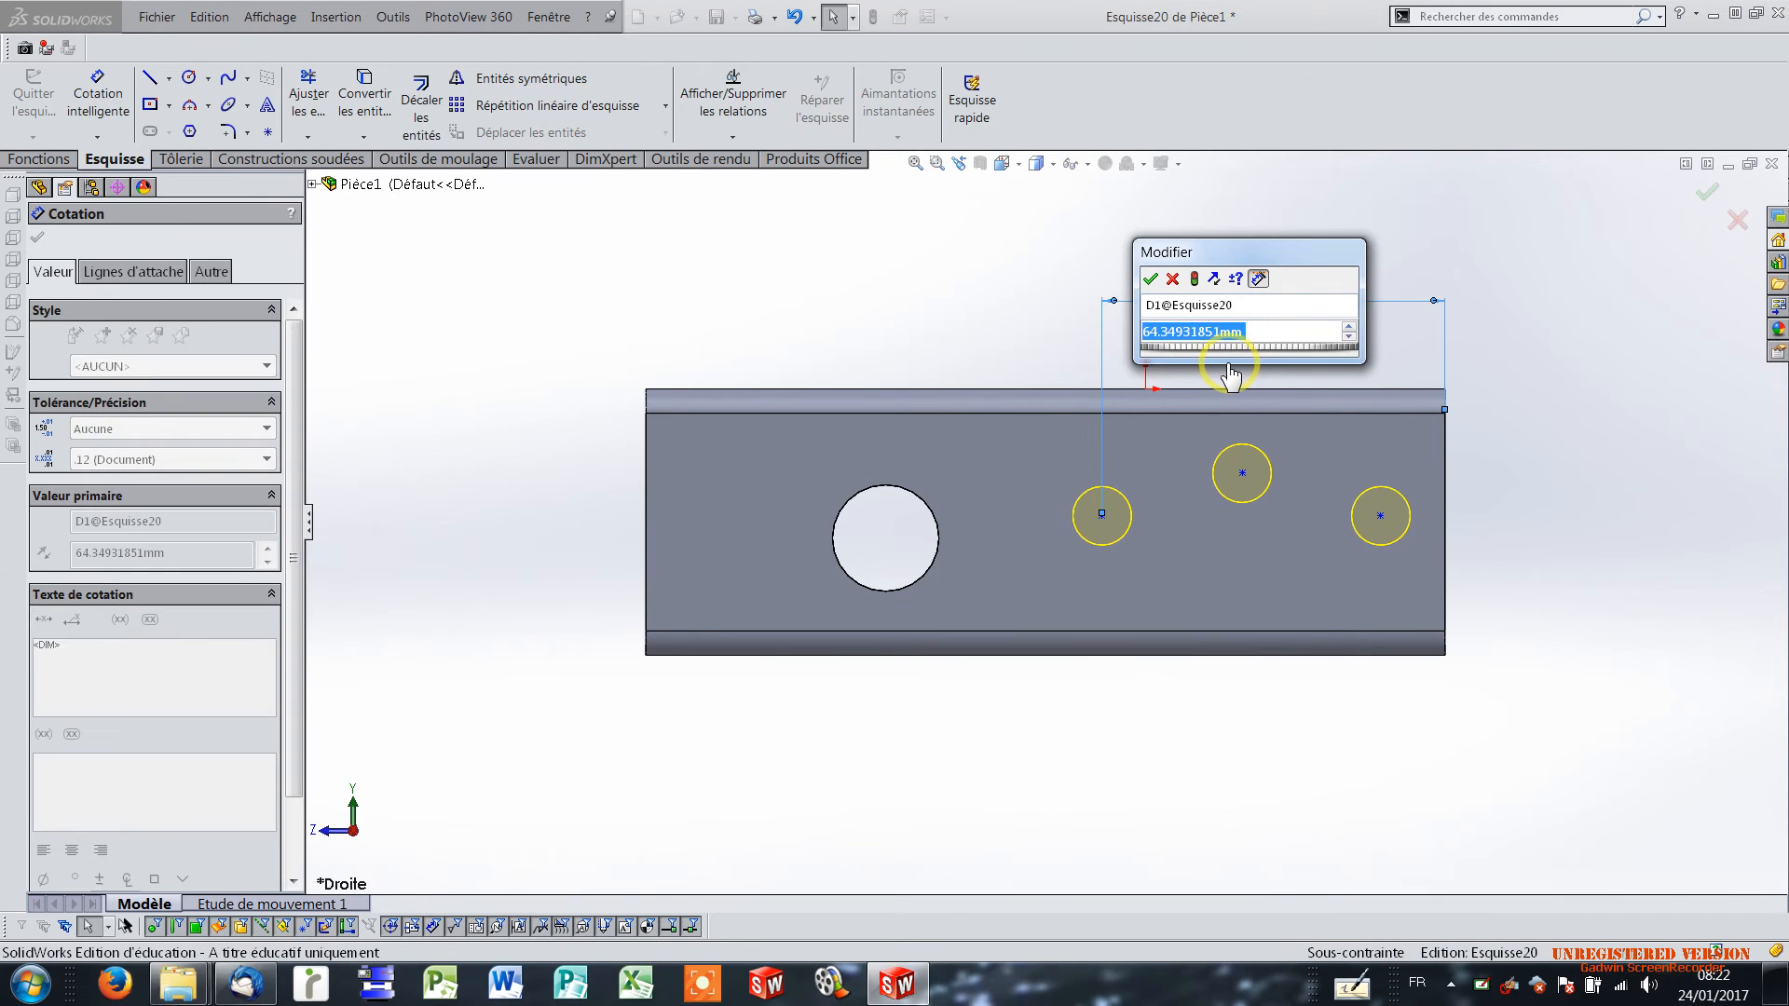
{"action": "type", "text": "65"}
{"action": "key", "text": "Return"}
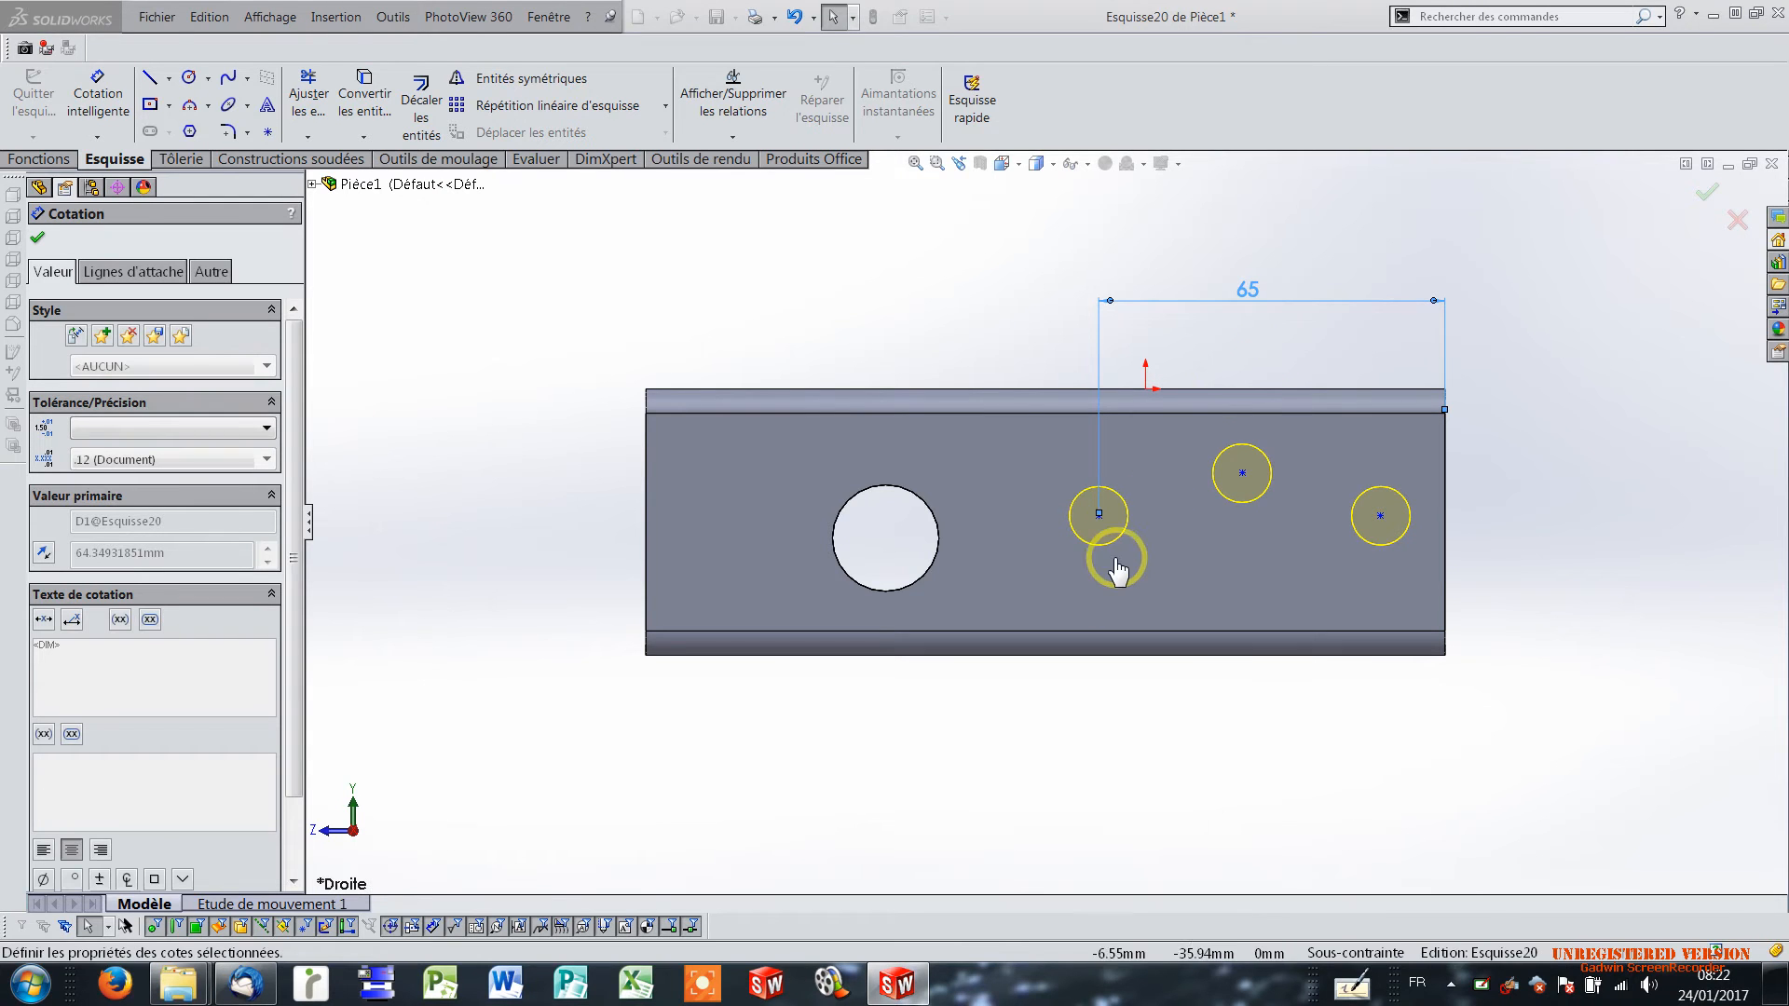
{"action": "left_click_drag", "start_coordinate": [1099, 515], "coordinate": [1388, 657]}
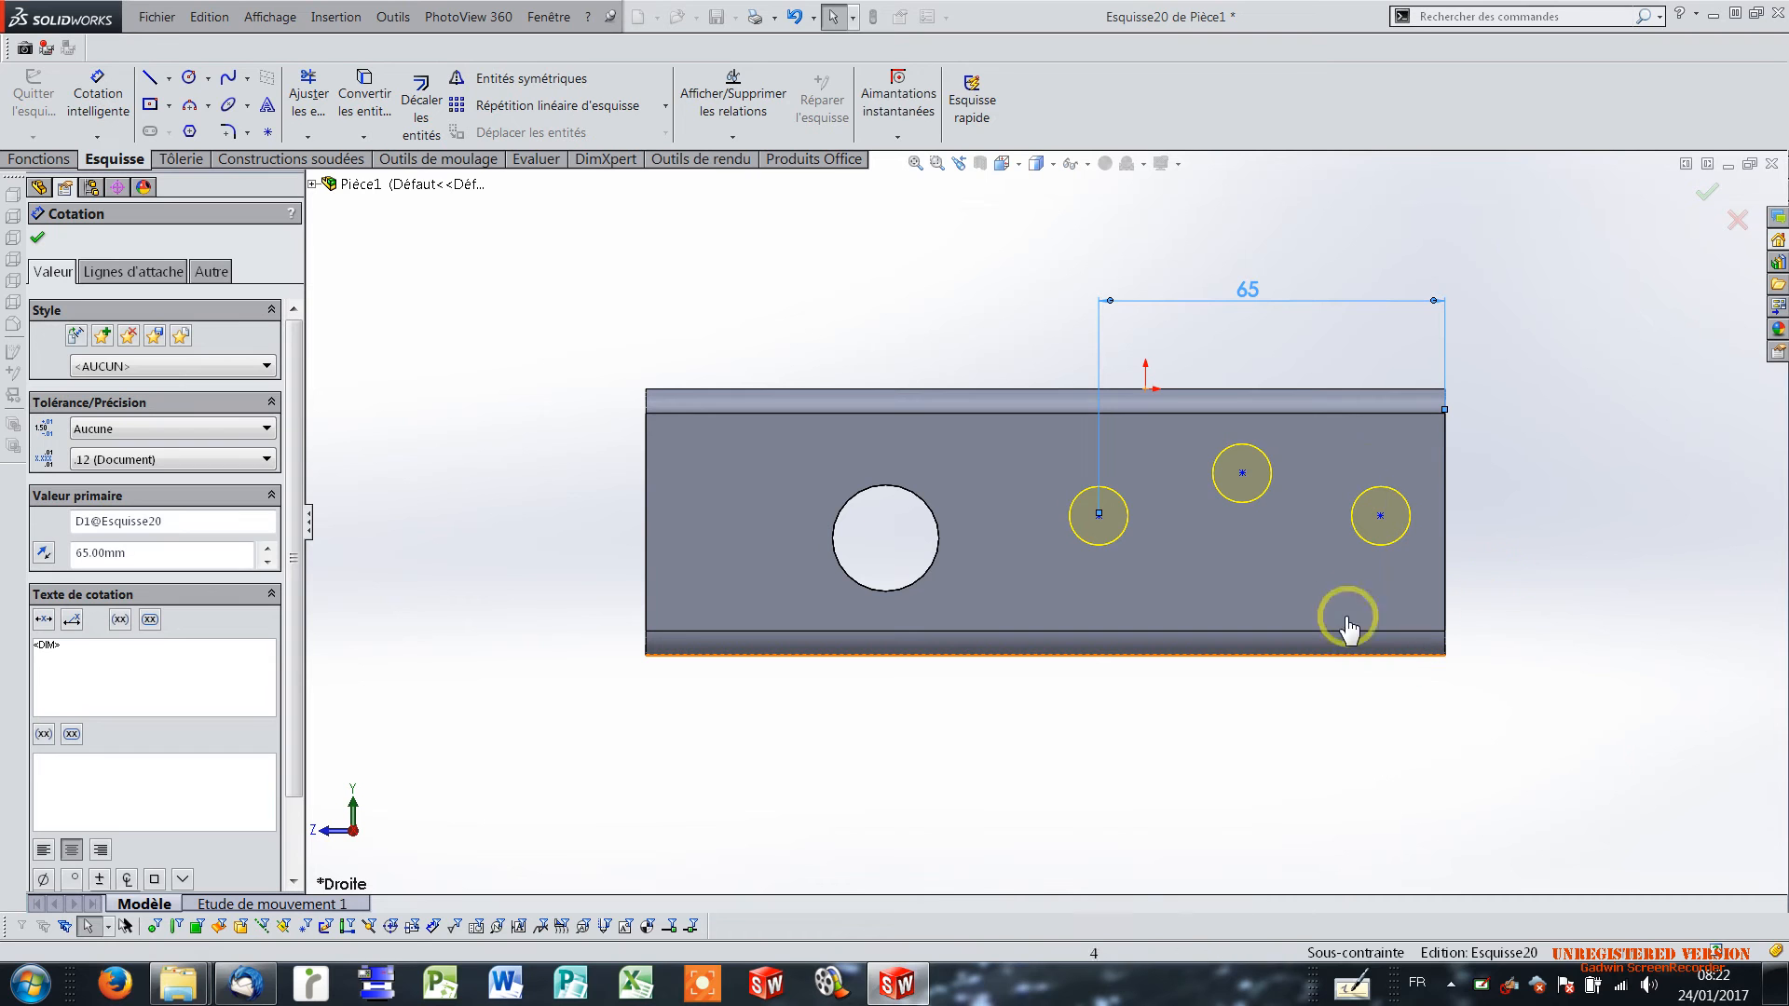
{"action": "left_click_drag", "start_coordinate": [1102, 523], "coordinate": [1200, 500]}
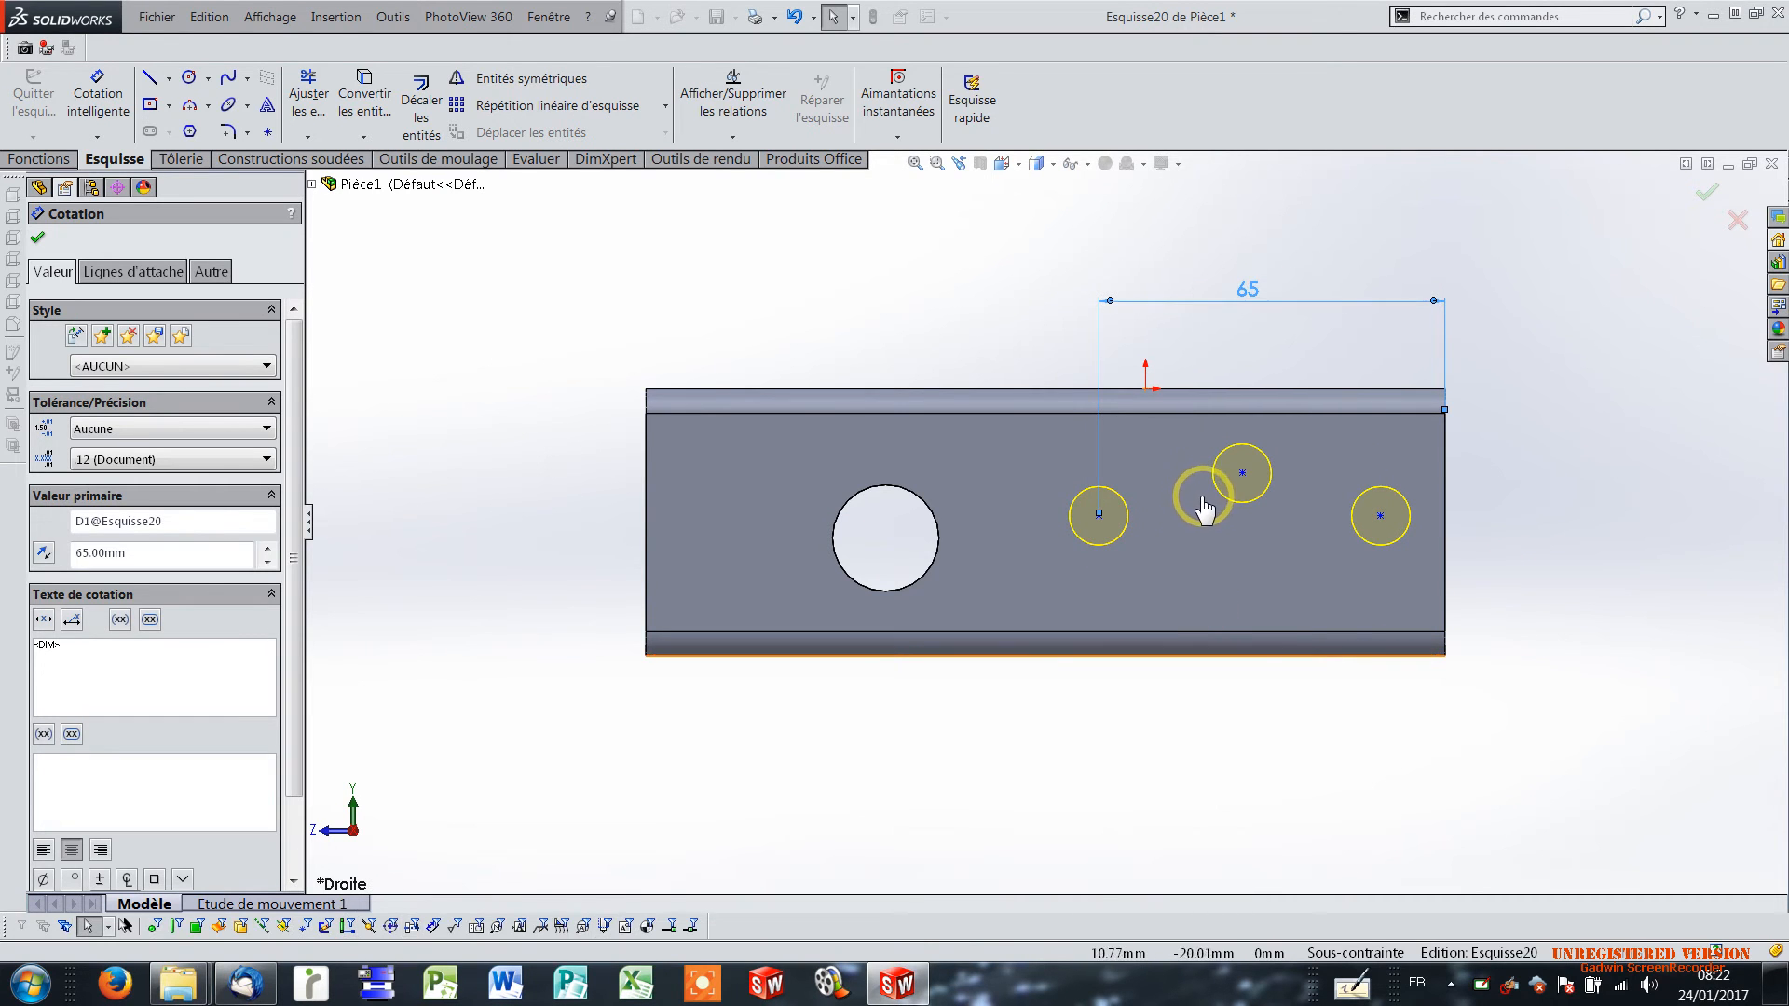
{"action": "left_click", "coordinate": [1202, 548]}
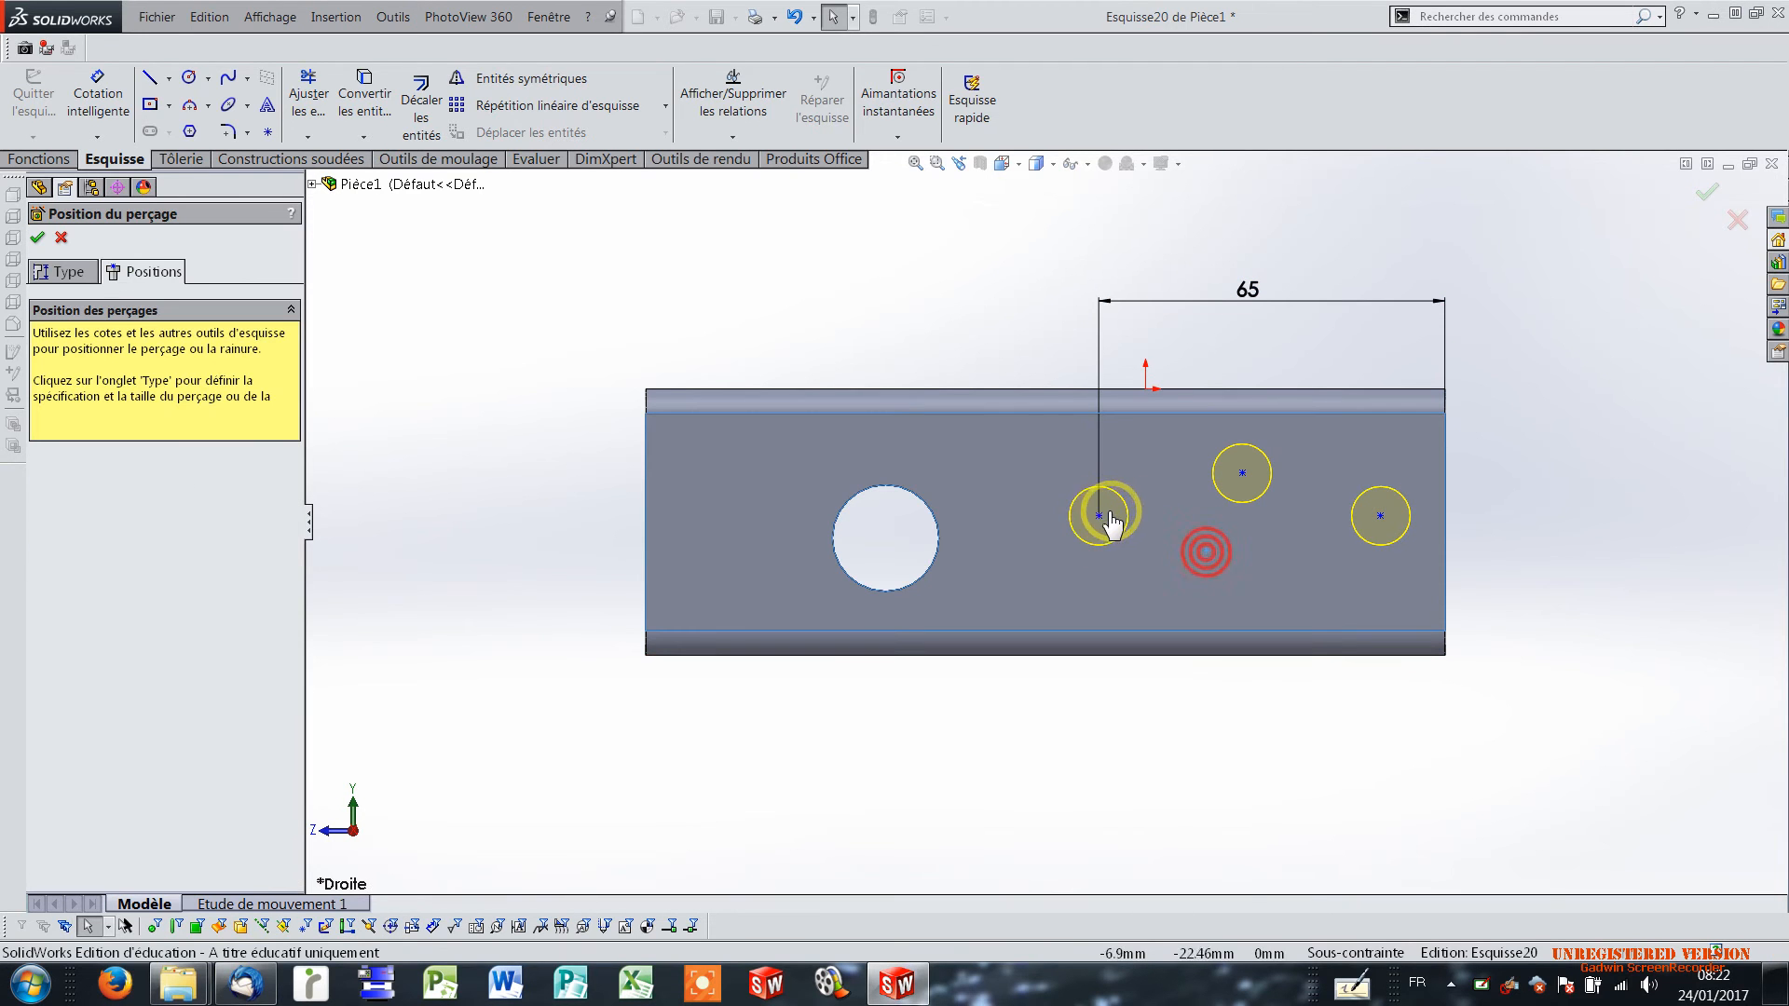
Dimension the centre of the M10 hole nearest the 20 mm hole 27 mm above the flange's lower edge.
{"action": "left_click", "coordinate": [93, 98]}
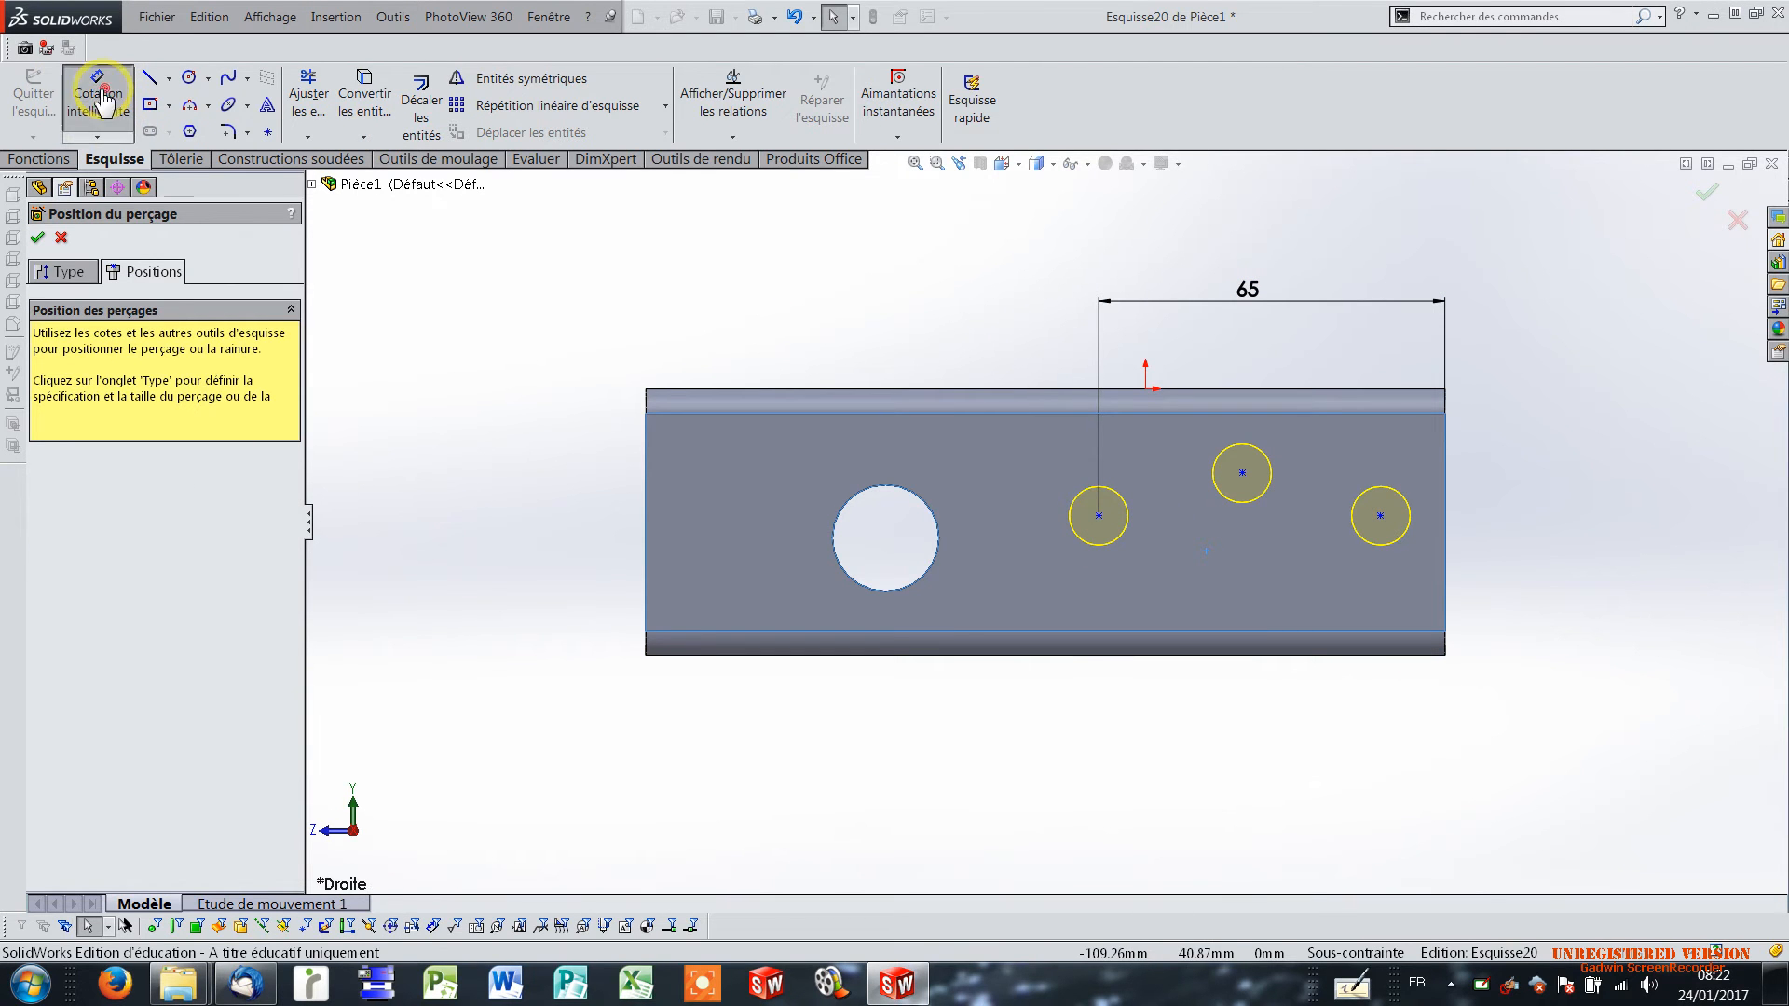
{"action": "left_click", "coordinate": [1125, 655]}
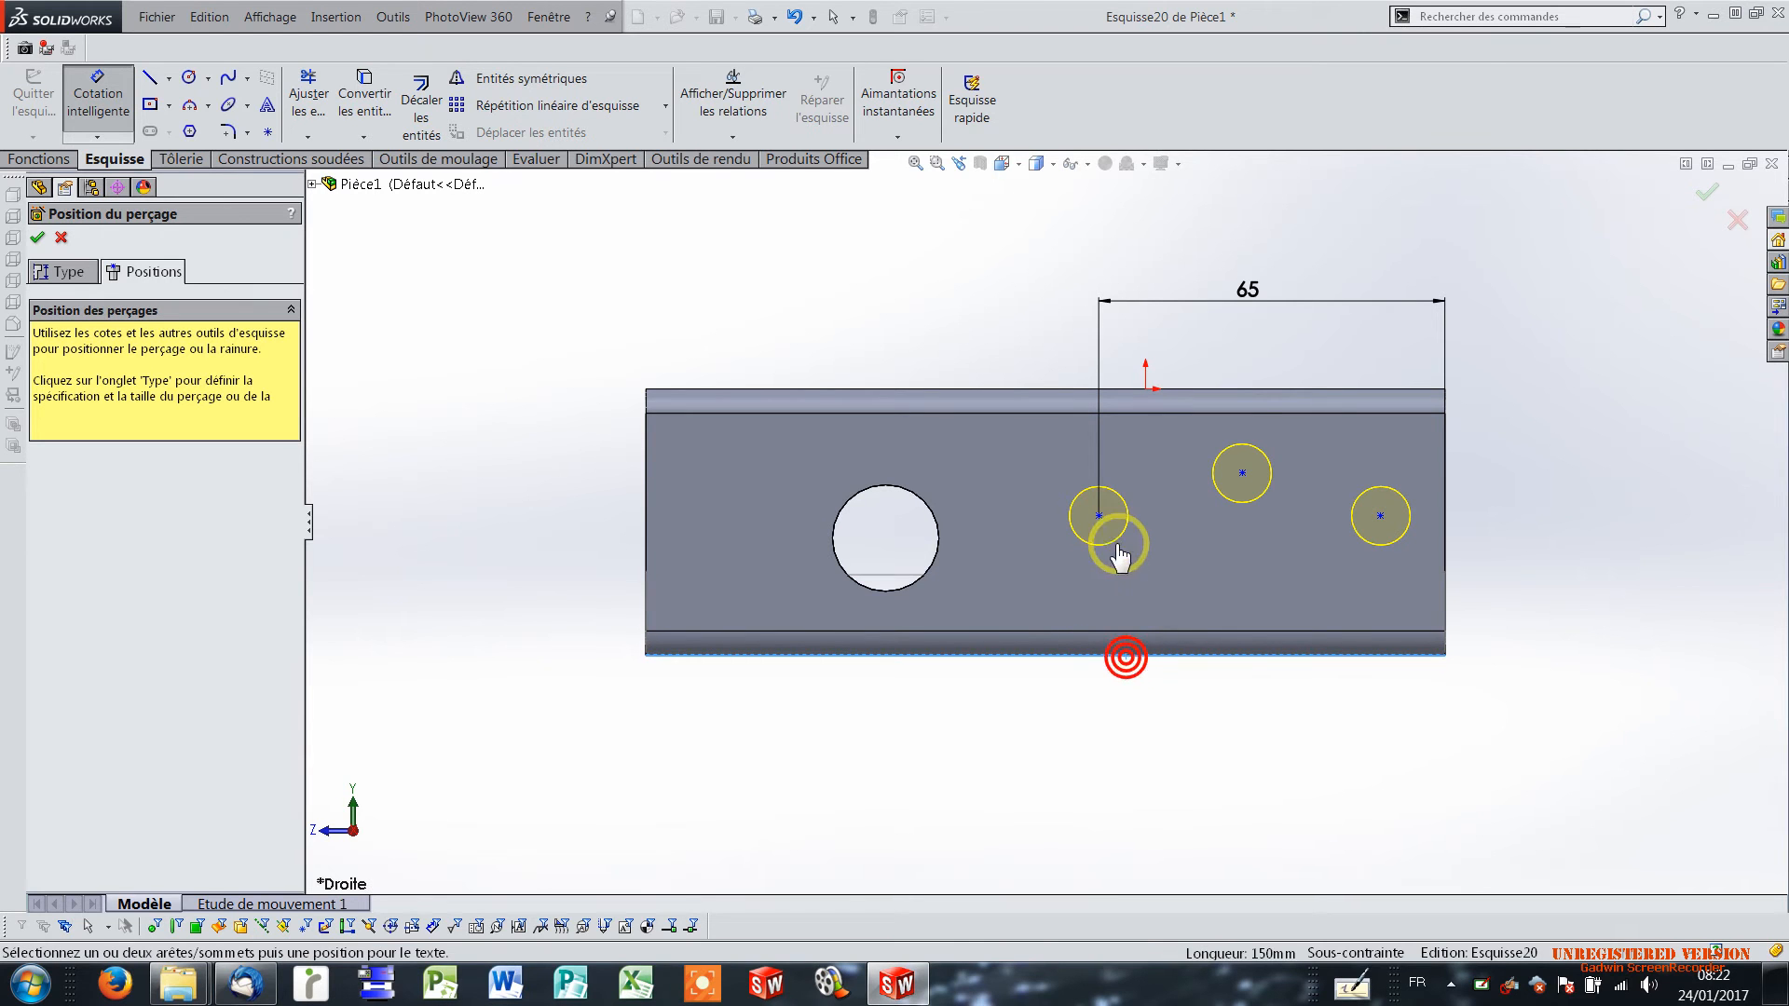
{"action": "left_click", "coordinate": [1099, 517]}
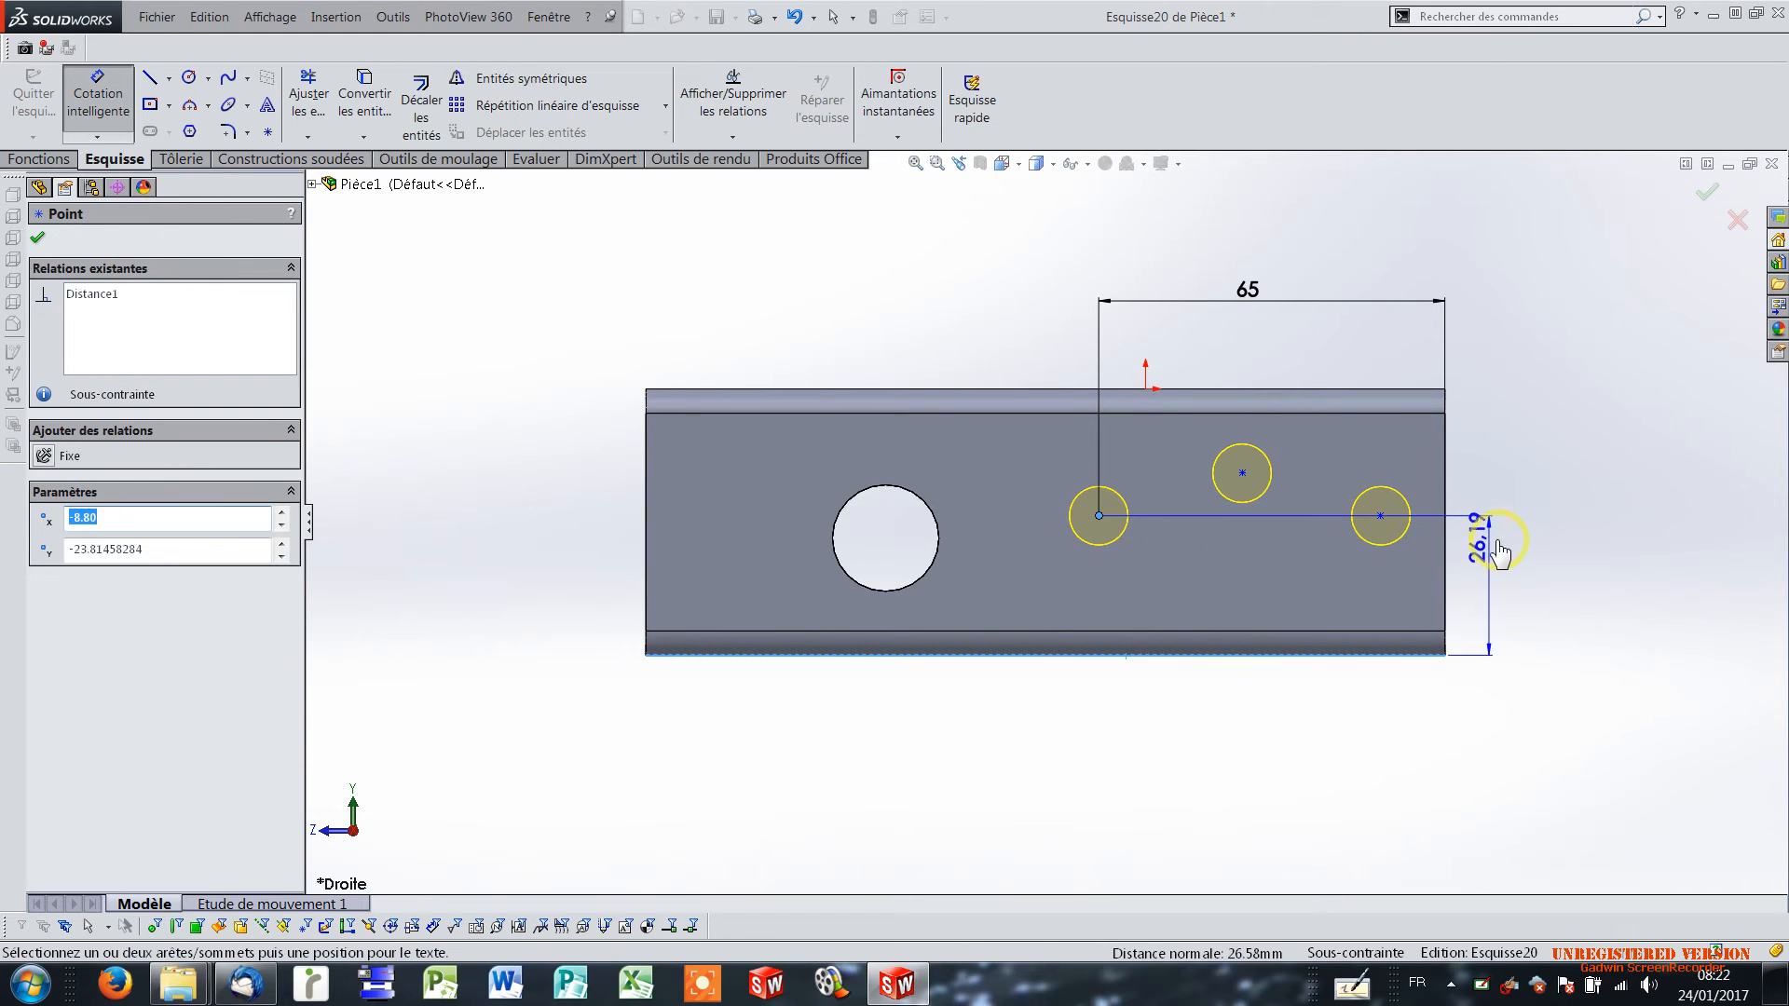
{"action": "left_click", "coordinate": [1507, 550]}
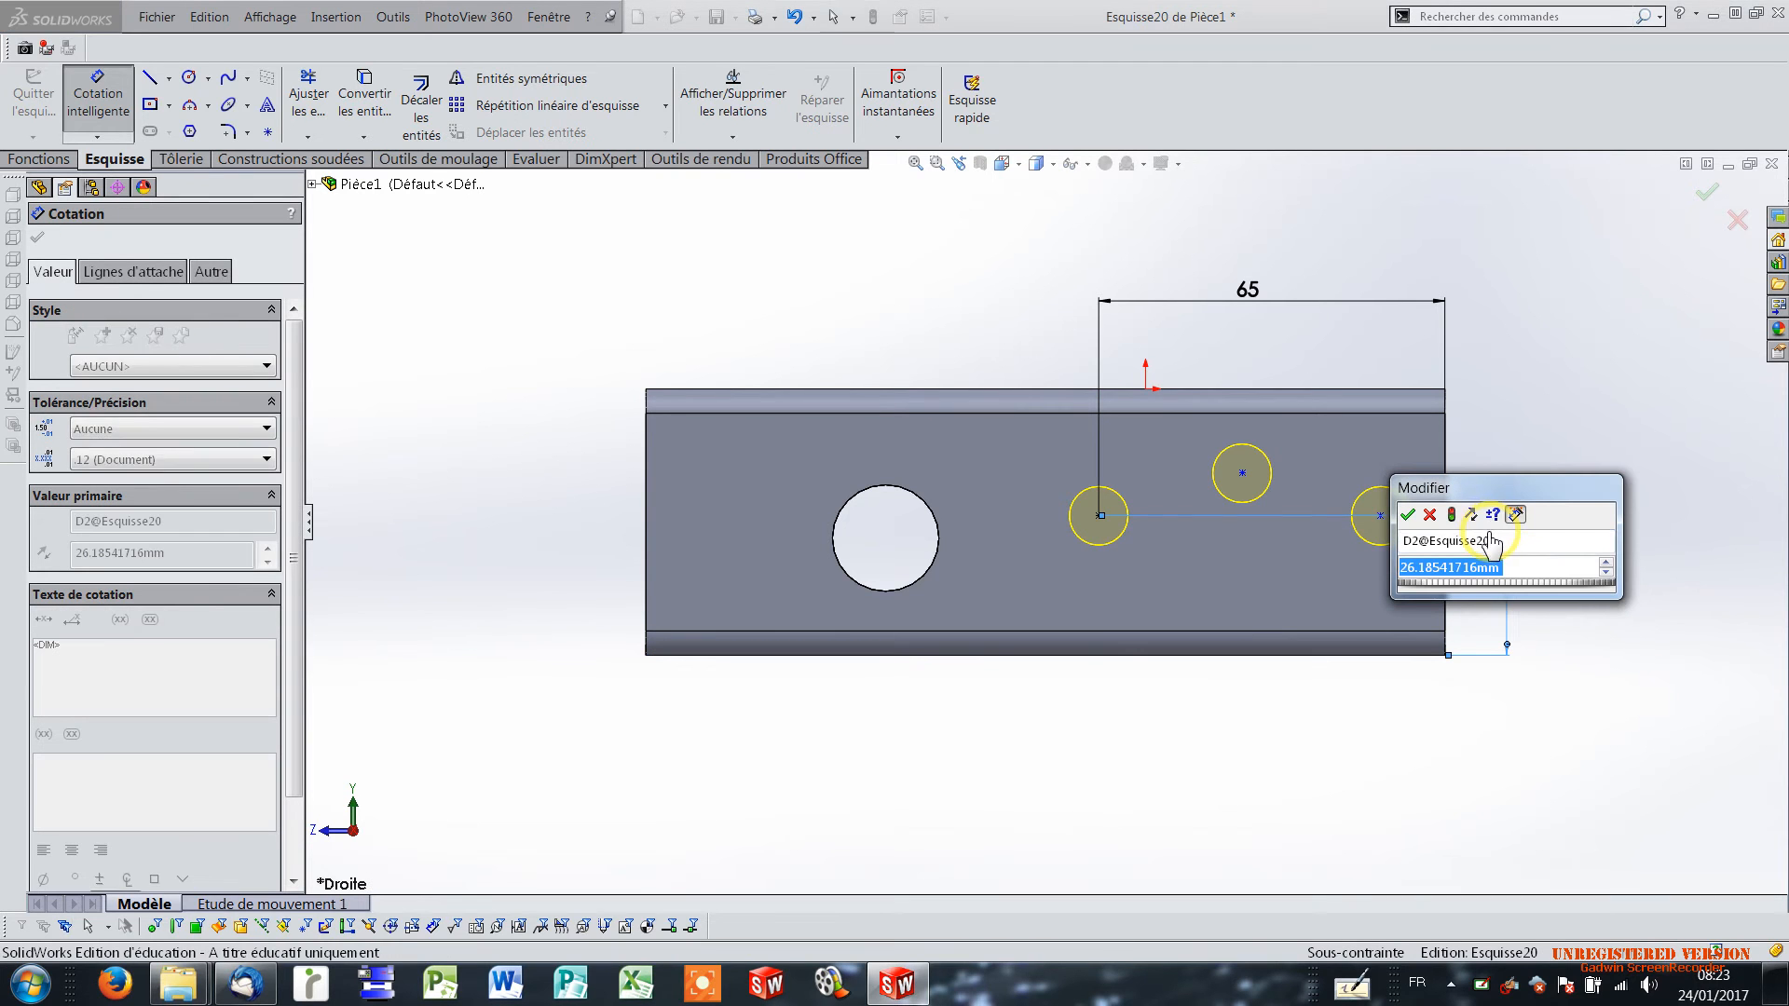
{"action": "type", "text": "20"}
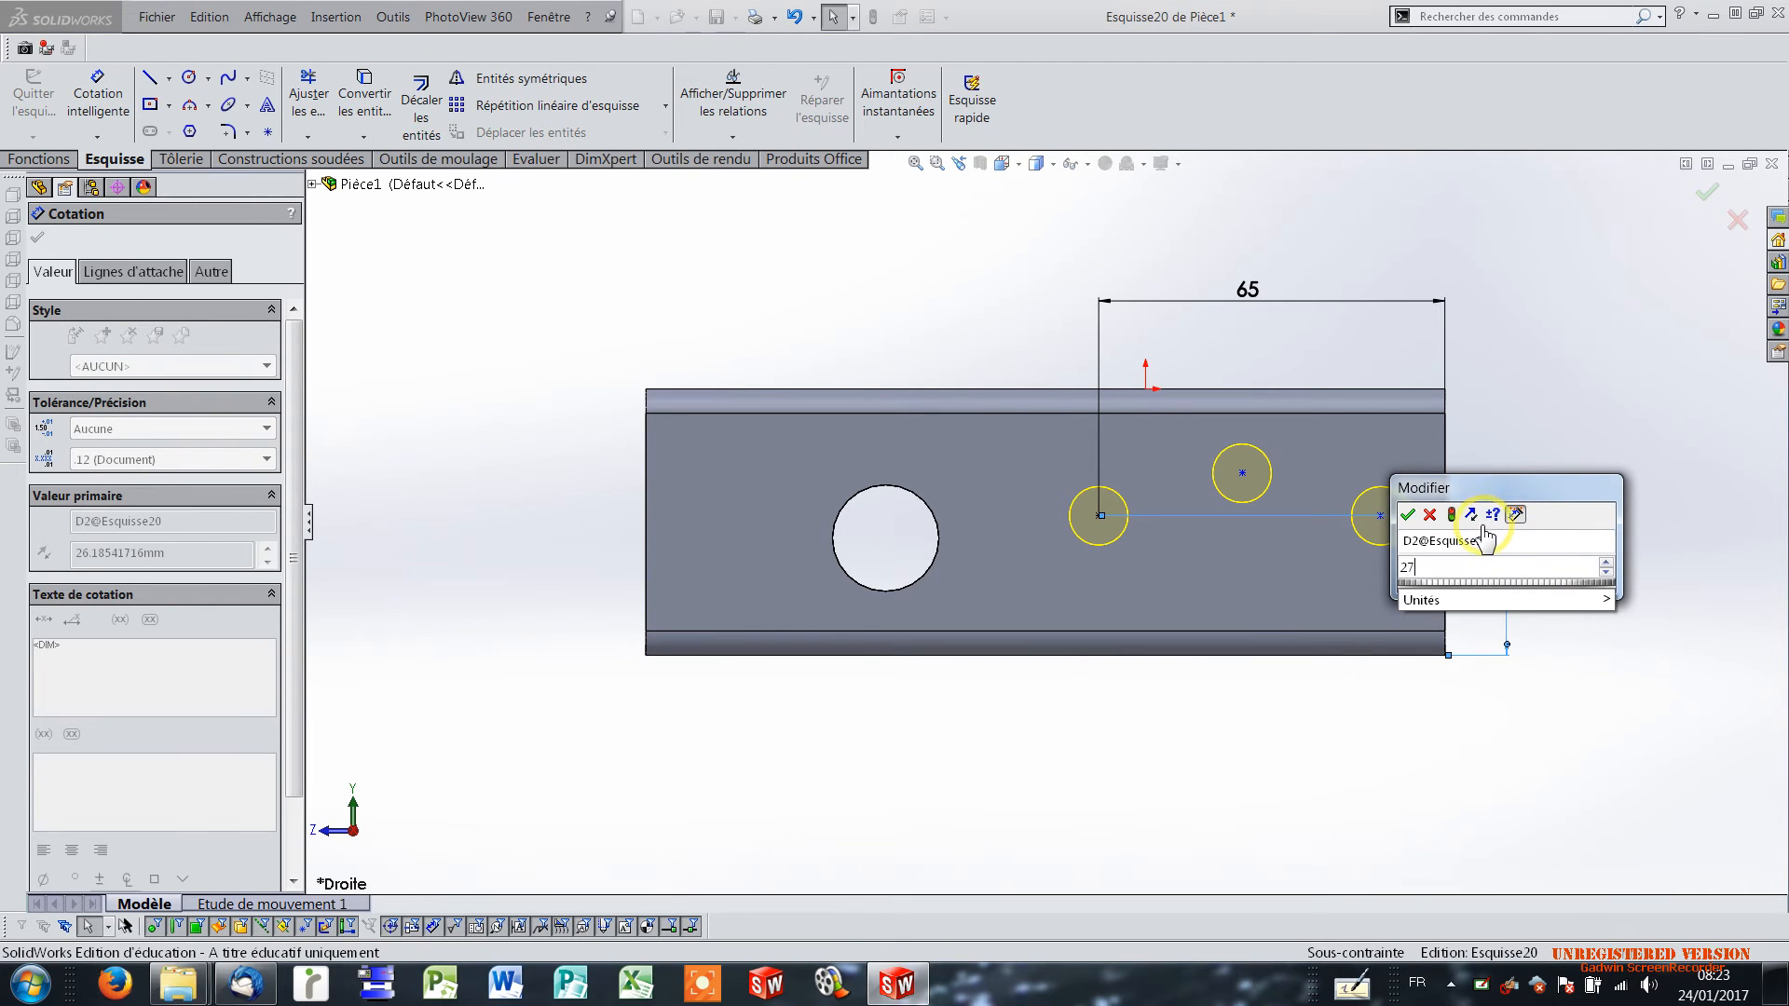
{"action": "key", "text": "Return"}
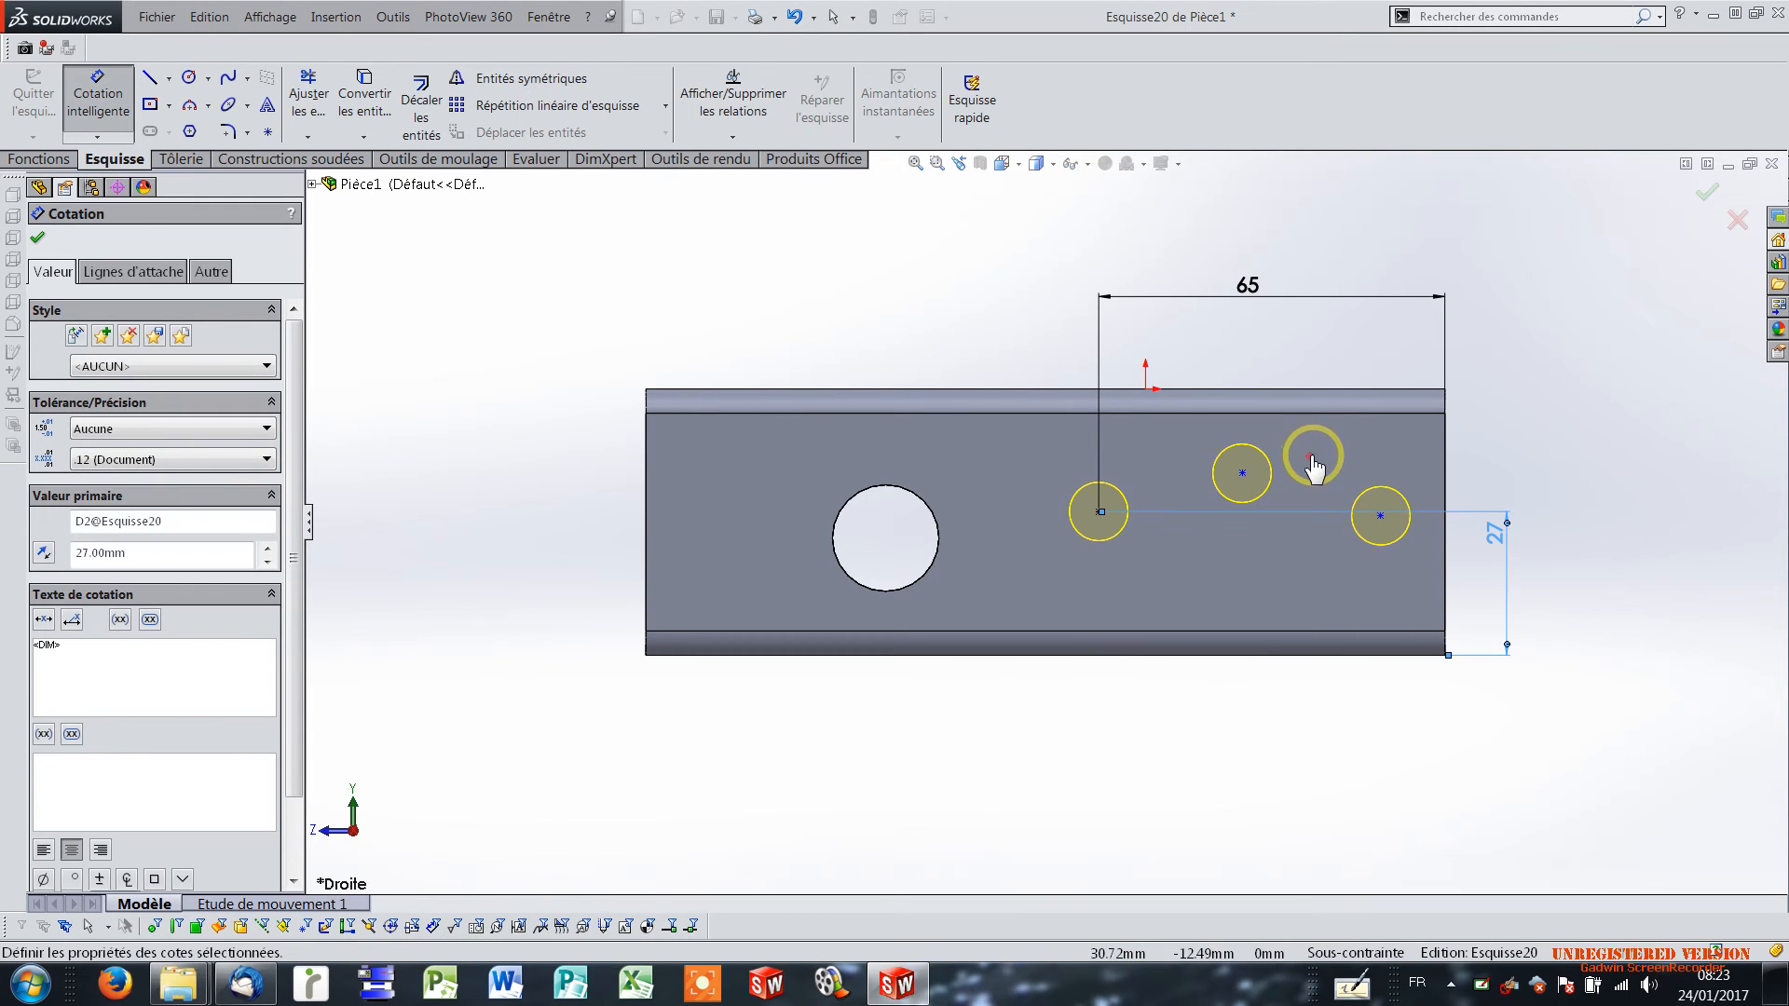
{"action": "left_click", "coordinate": [1314, 466]}
Dimension the middle M10 hole's centre 38 mm from the flange's rear vertical edge.
{"action": "left_click", "coordinate": [1242, 473]}
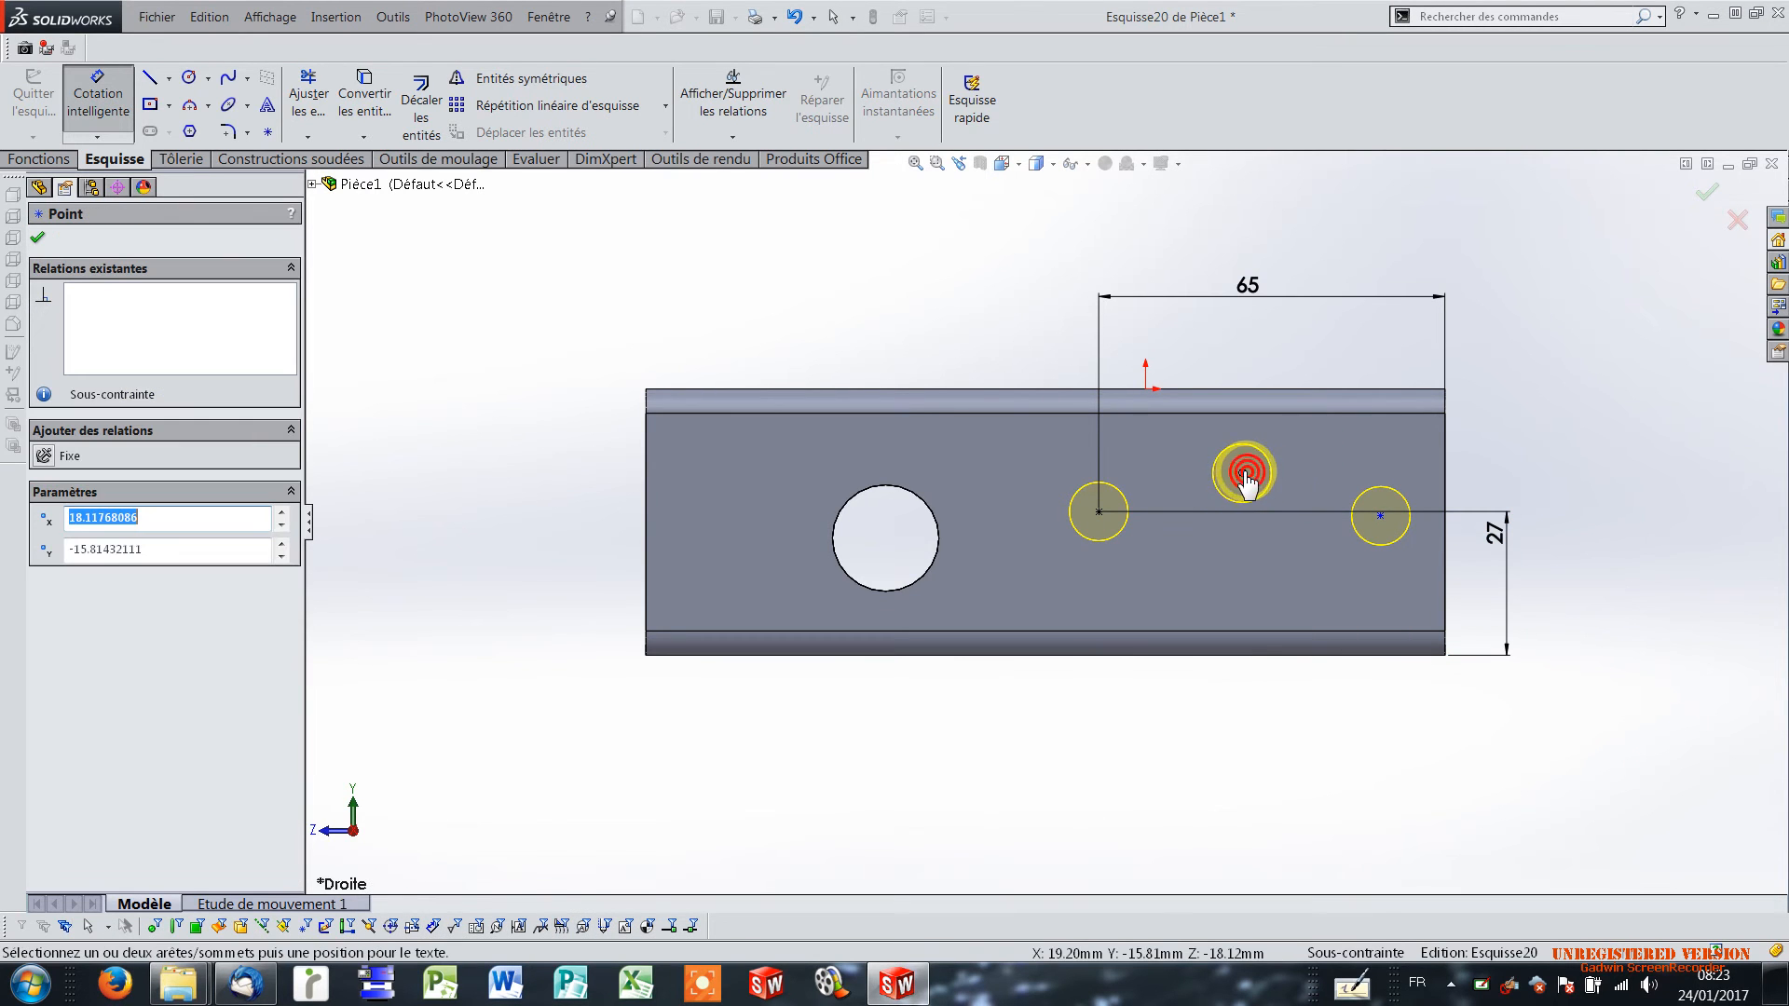
{"action": "left_click", "coordinate": [1445, 465]}
{"action": "left_click", "coordinate": [1347, 345]}
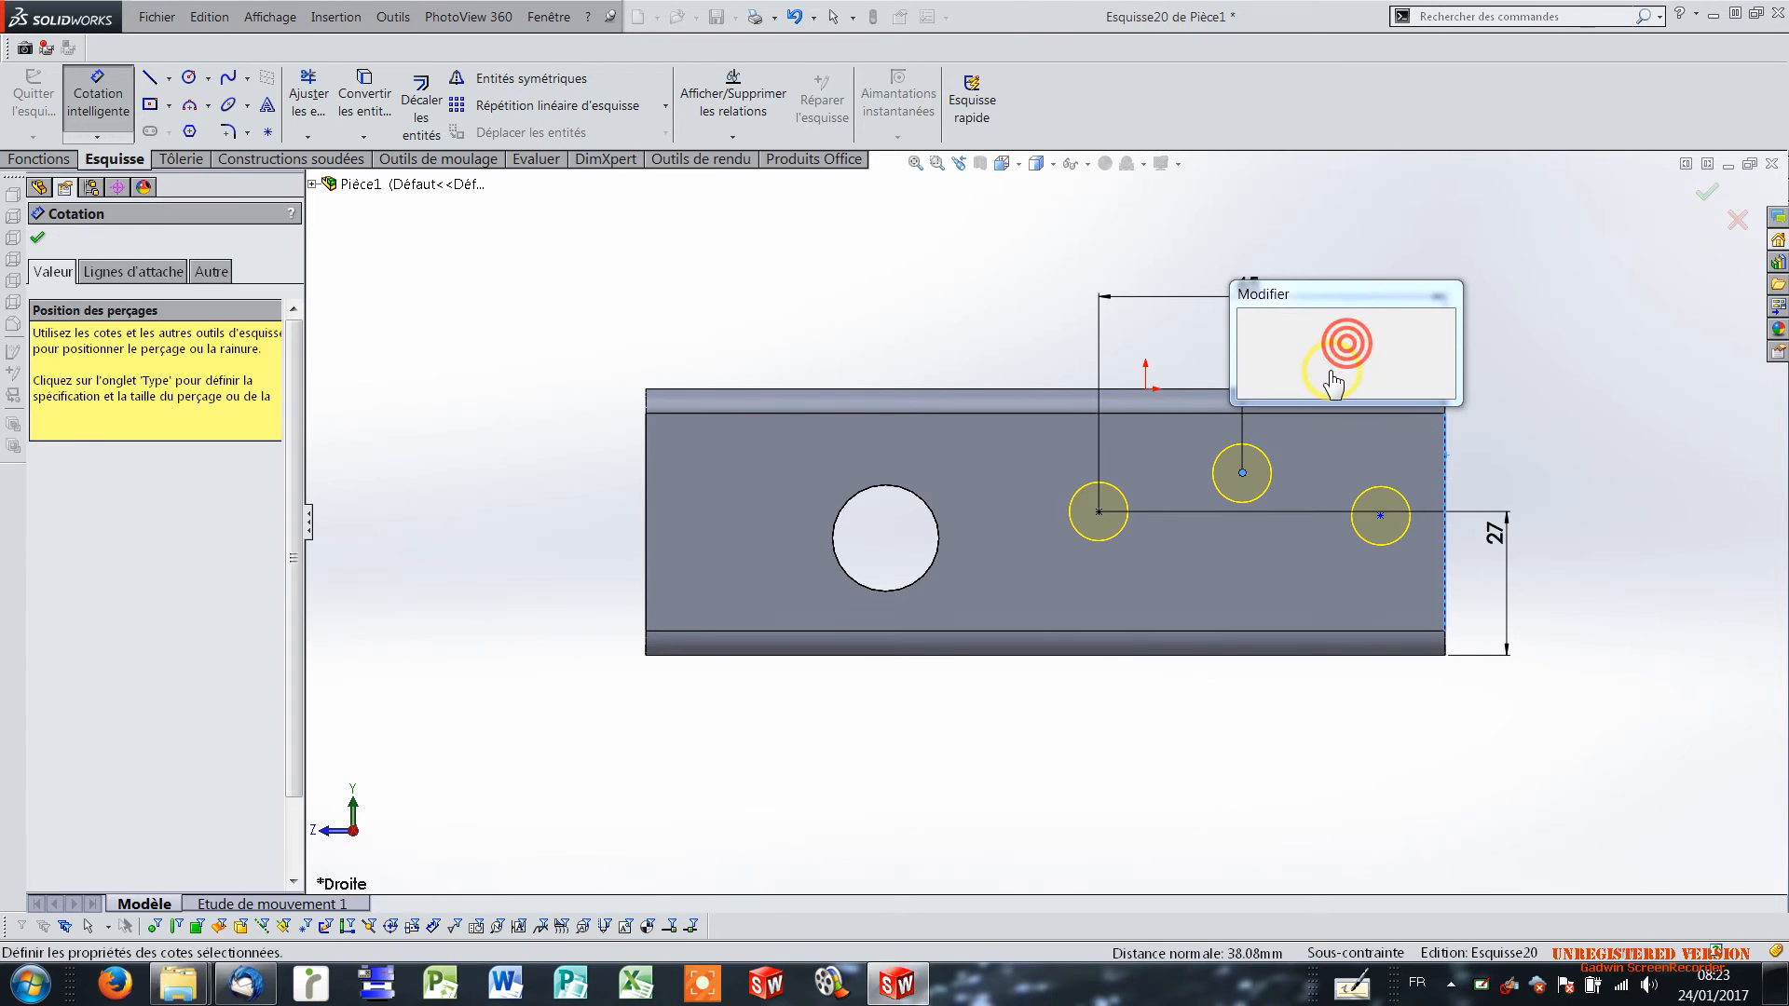
{"action": "type", "text": "38"}
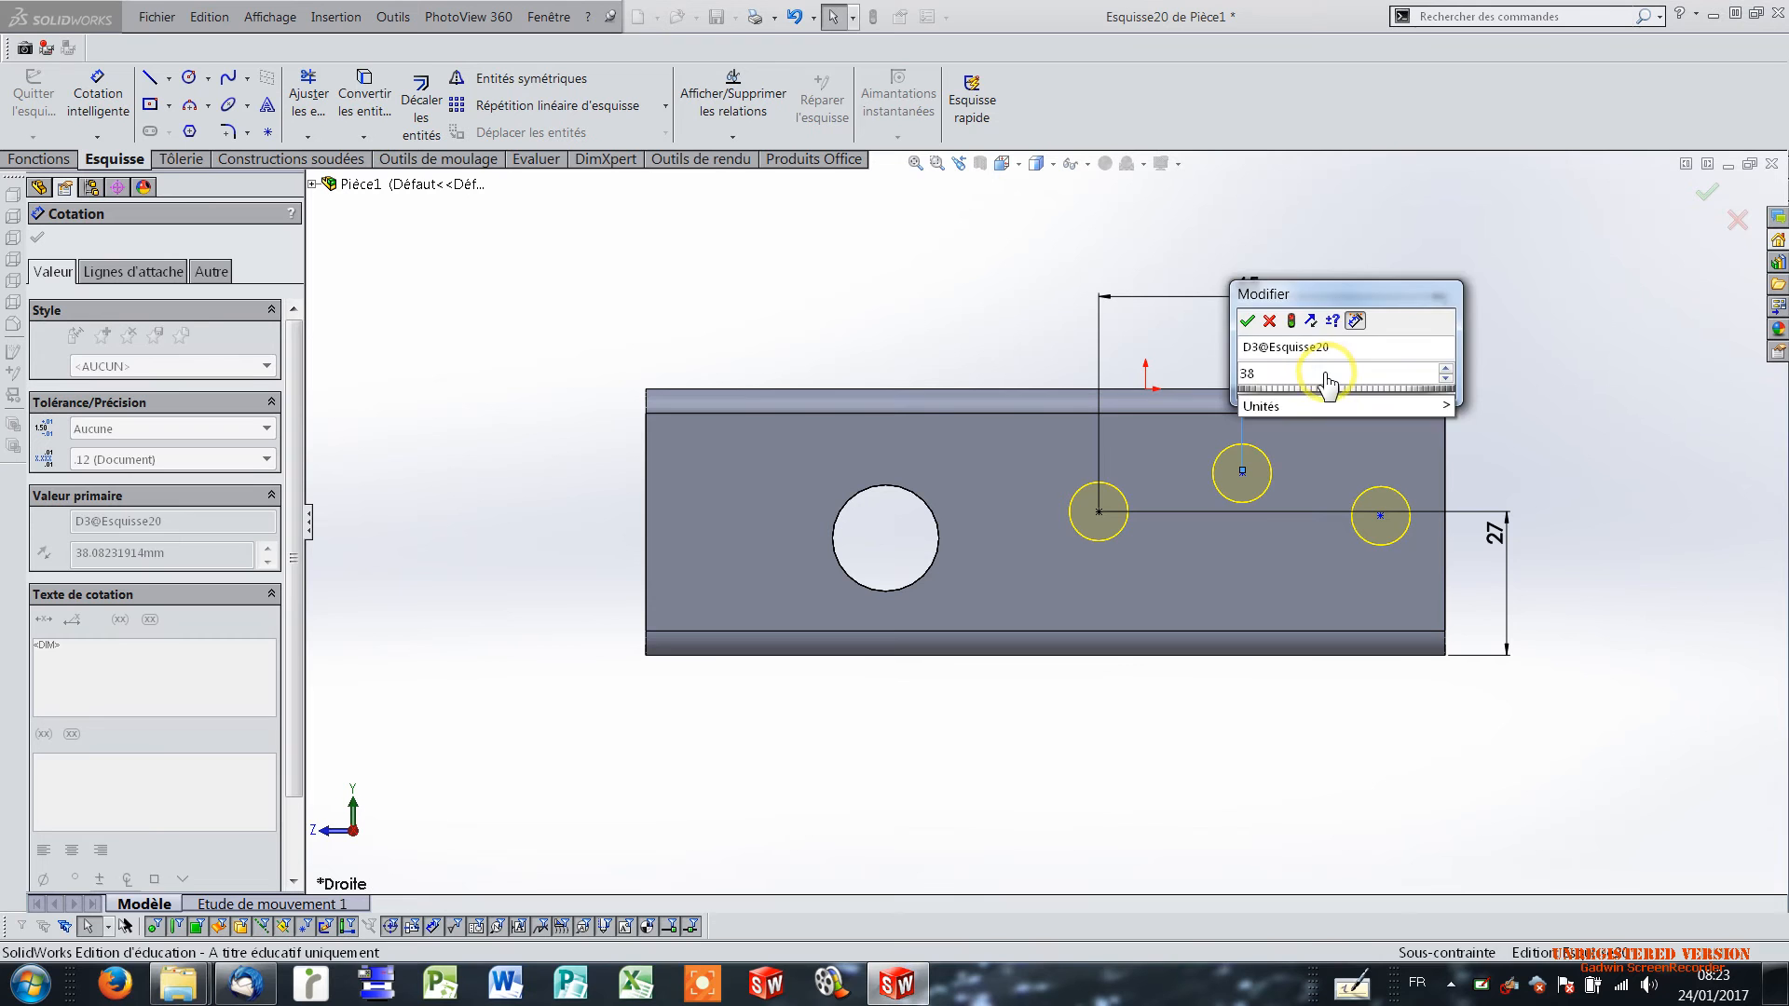
{"action": "key", "text": "Return"}
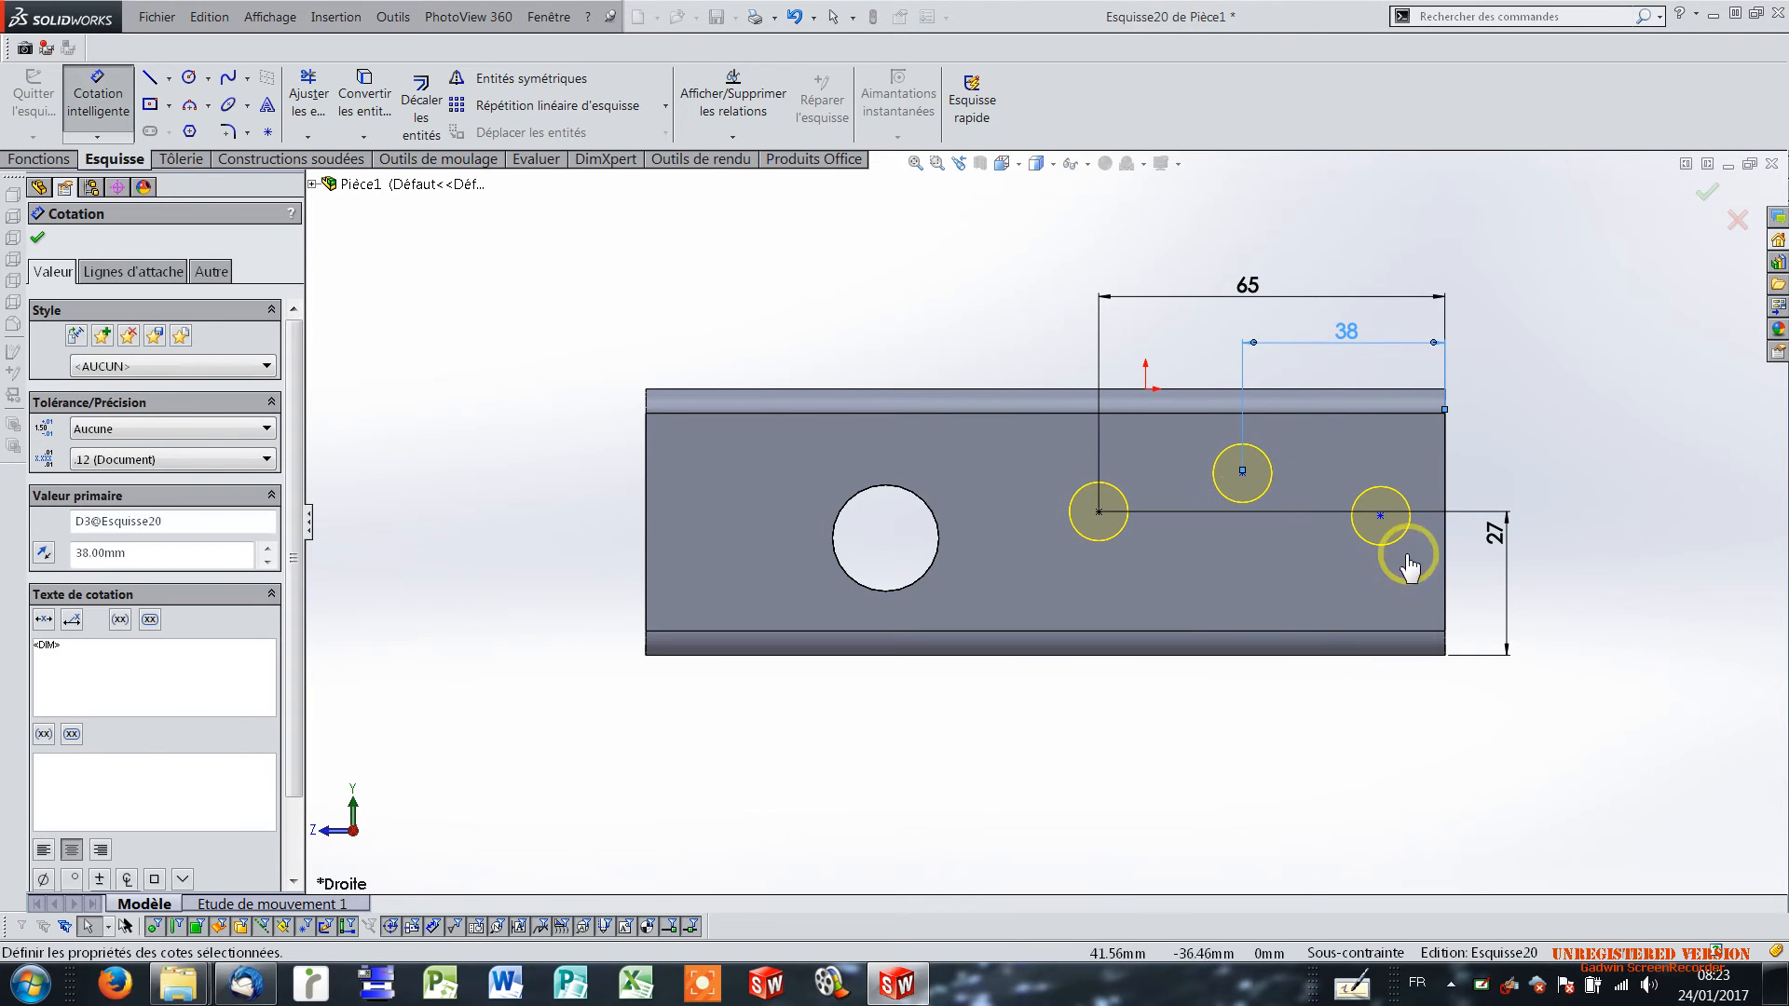
{"action": "left_click", "coordinate": [1489, 452]}
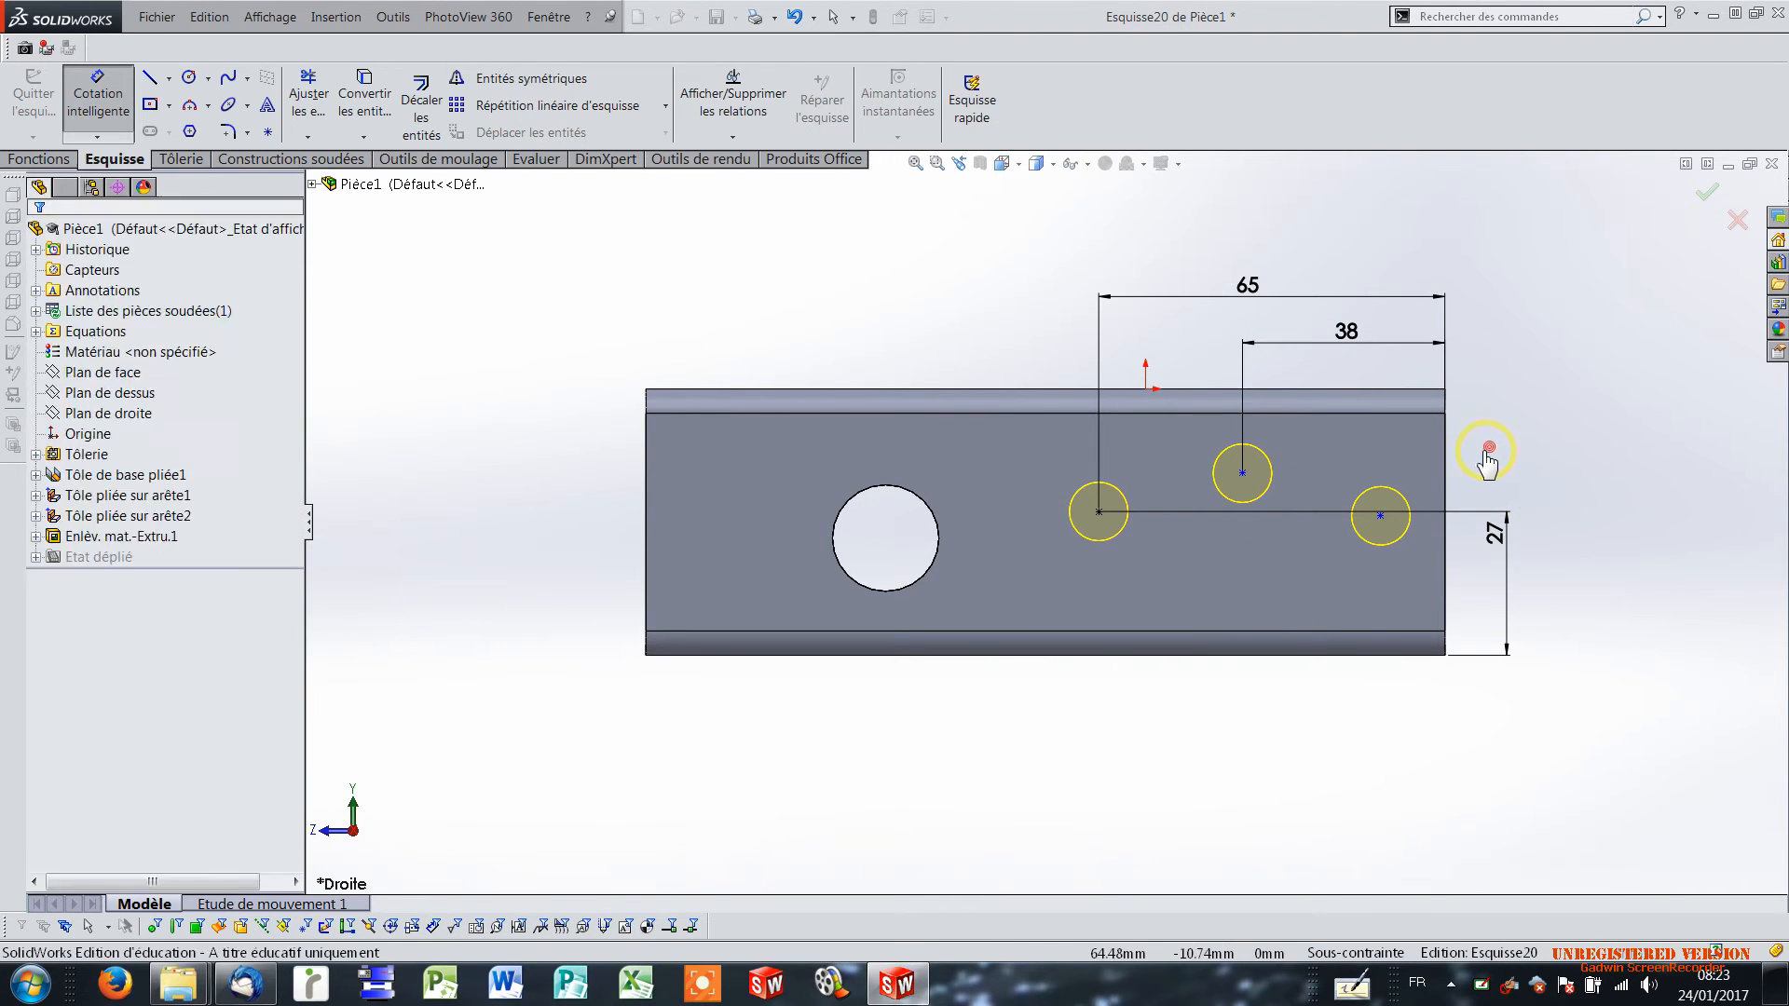
Dimension the middle M10 hole's centre 35 mm above the side flange's lower edge.
{"action": "left_click", "coordinate": [1272, 656]}
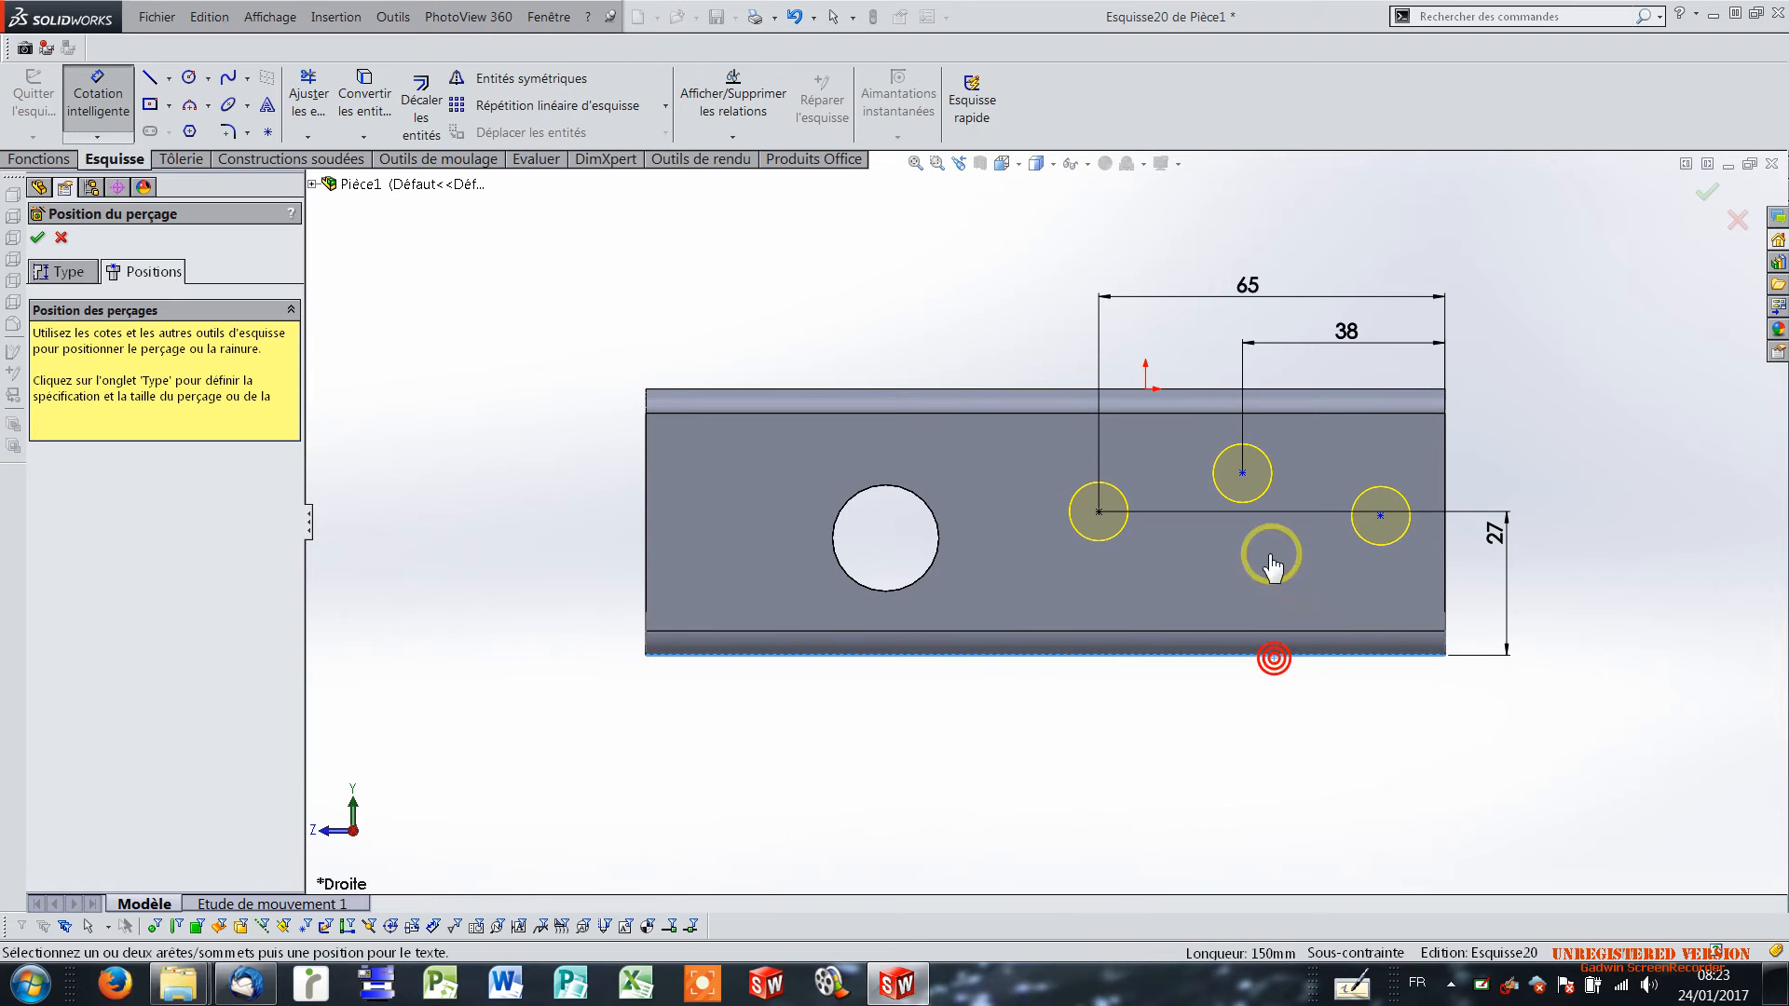
{"action": "left_click", "coordinate": [1243, 474]}
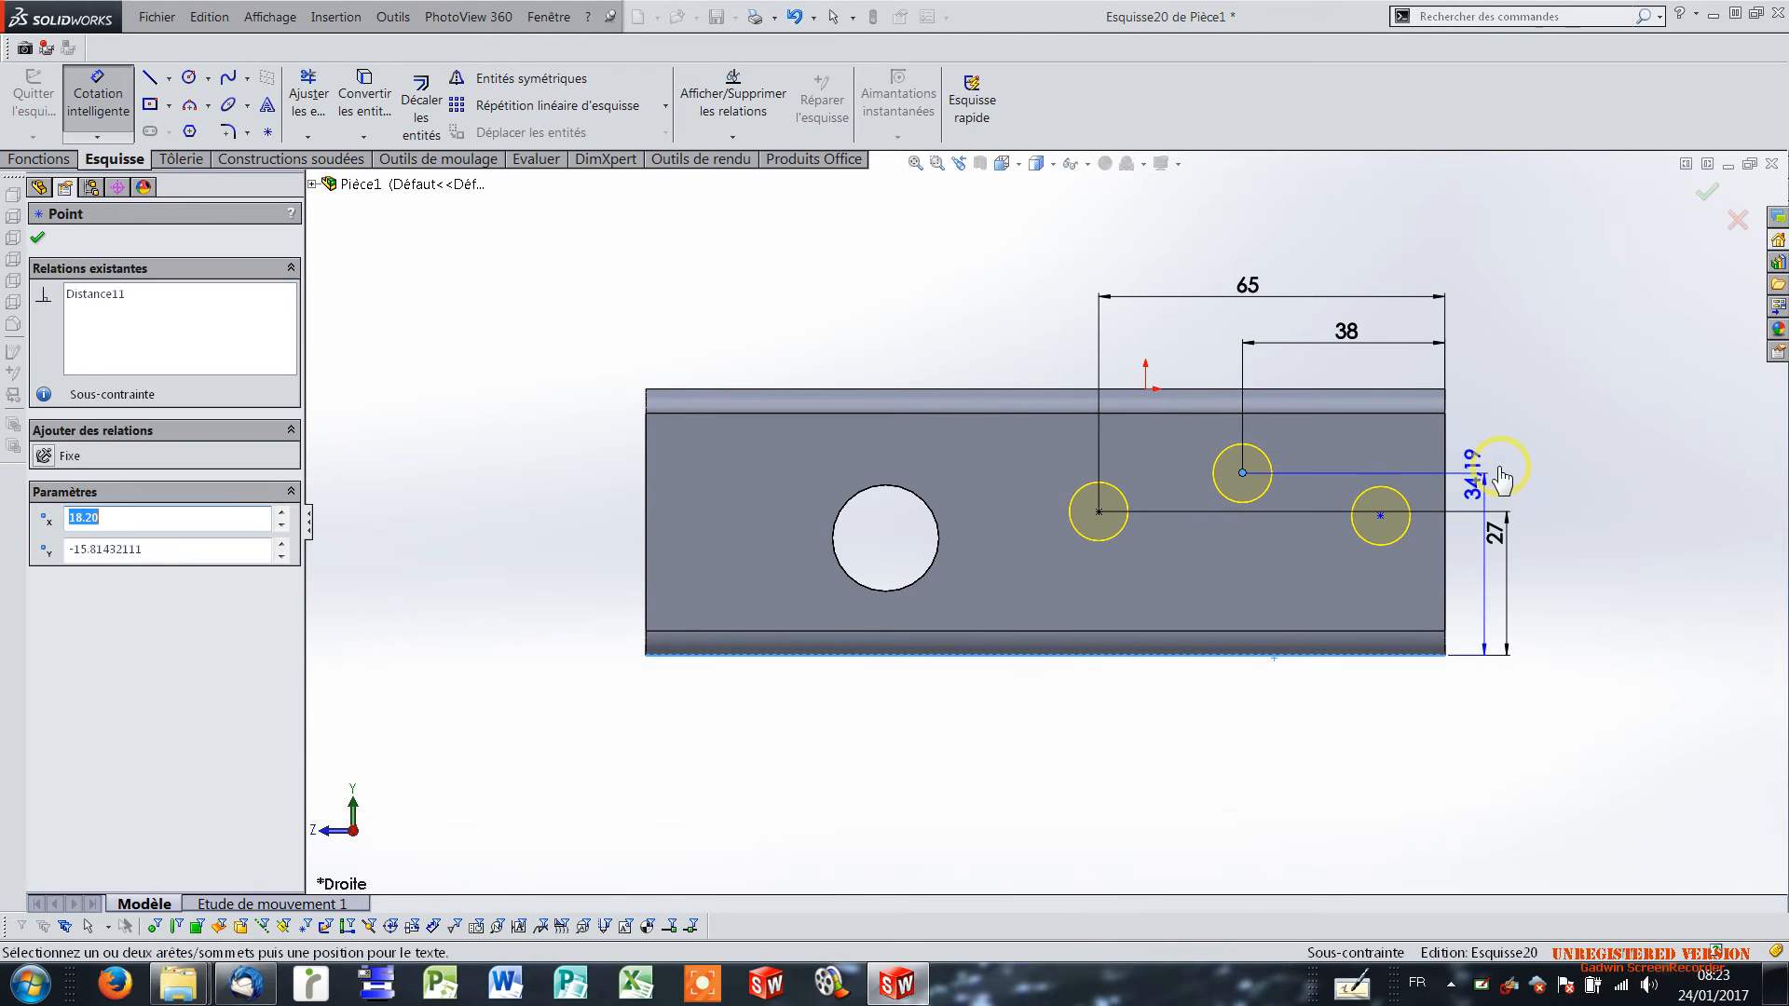
{"action": "left_click", "coordinate": [1581, 529]}
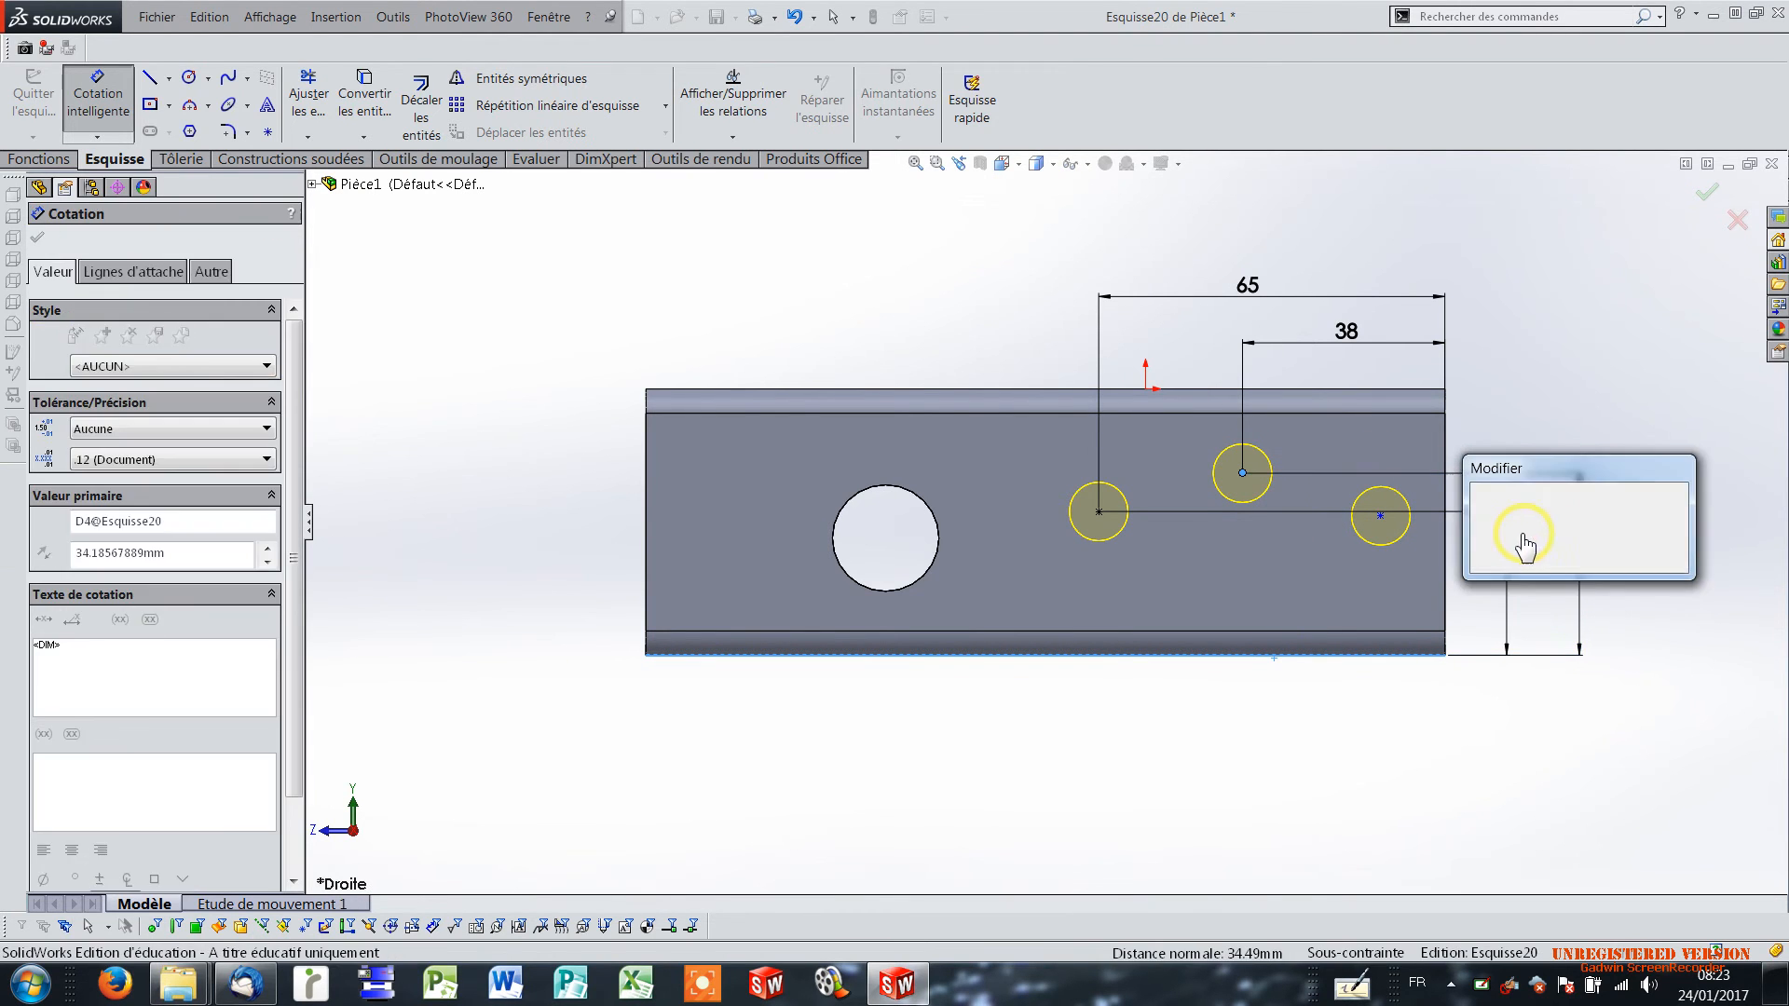
{"action": "type", "text": "35"}
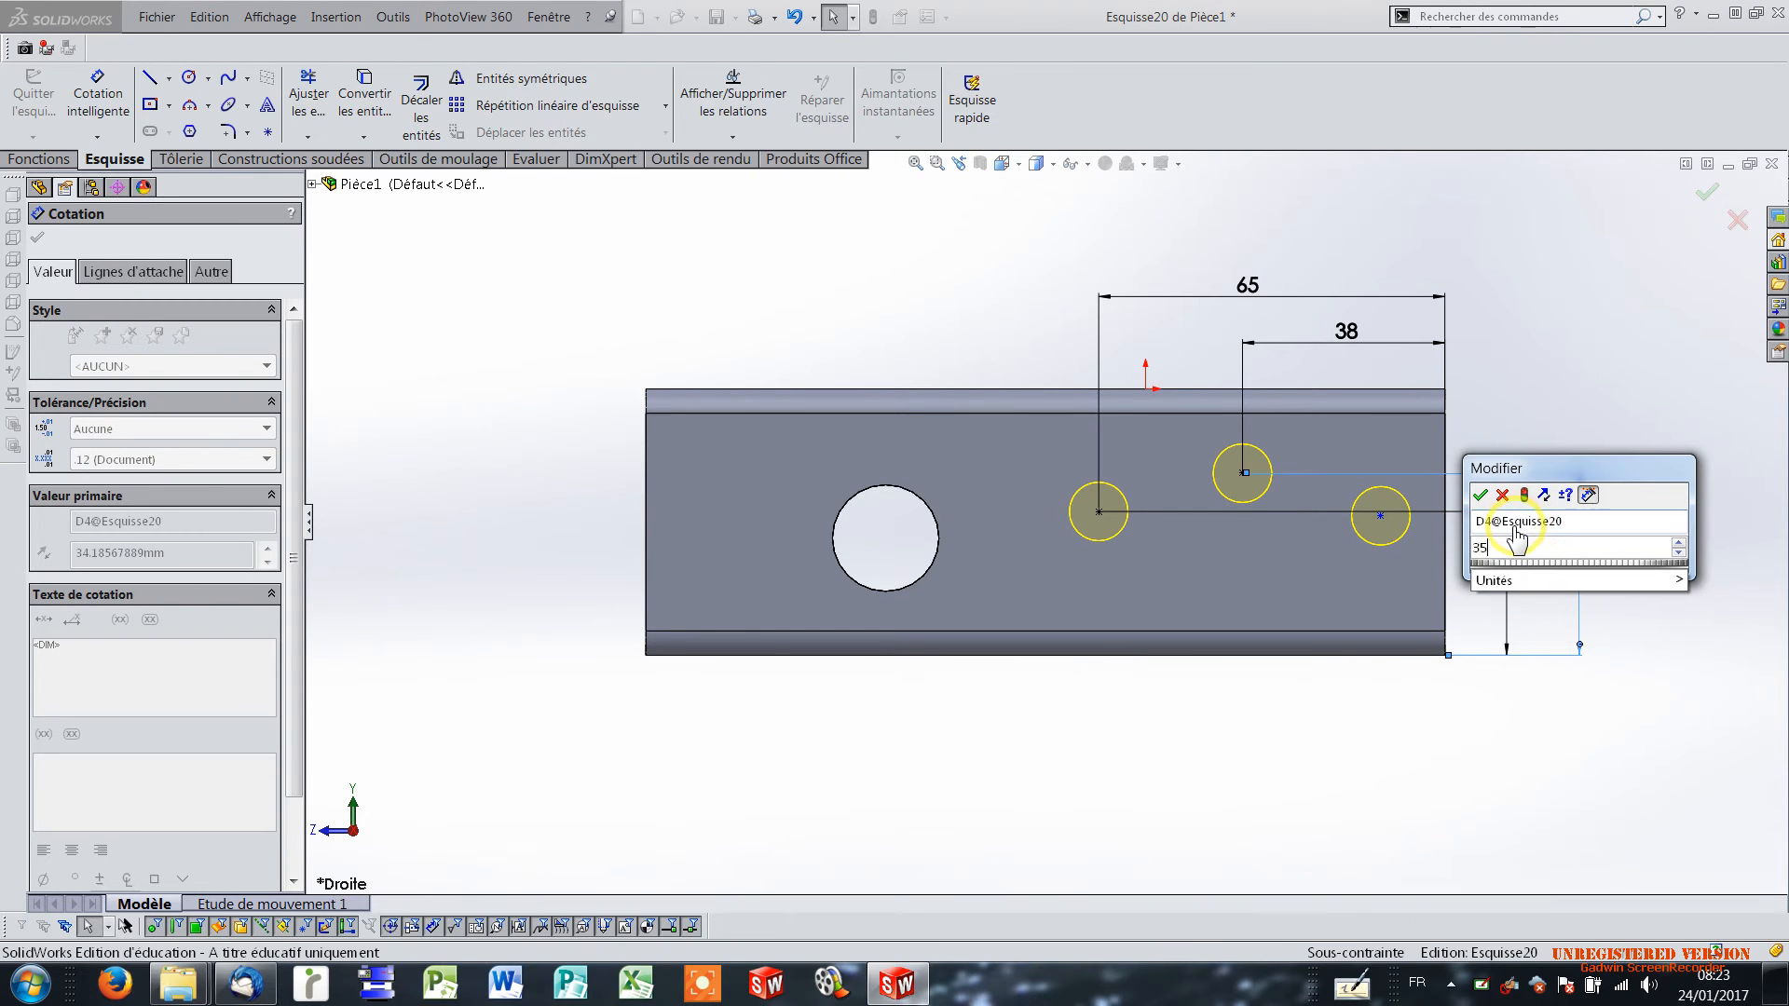
{"action": "key", "text": "Return"}
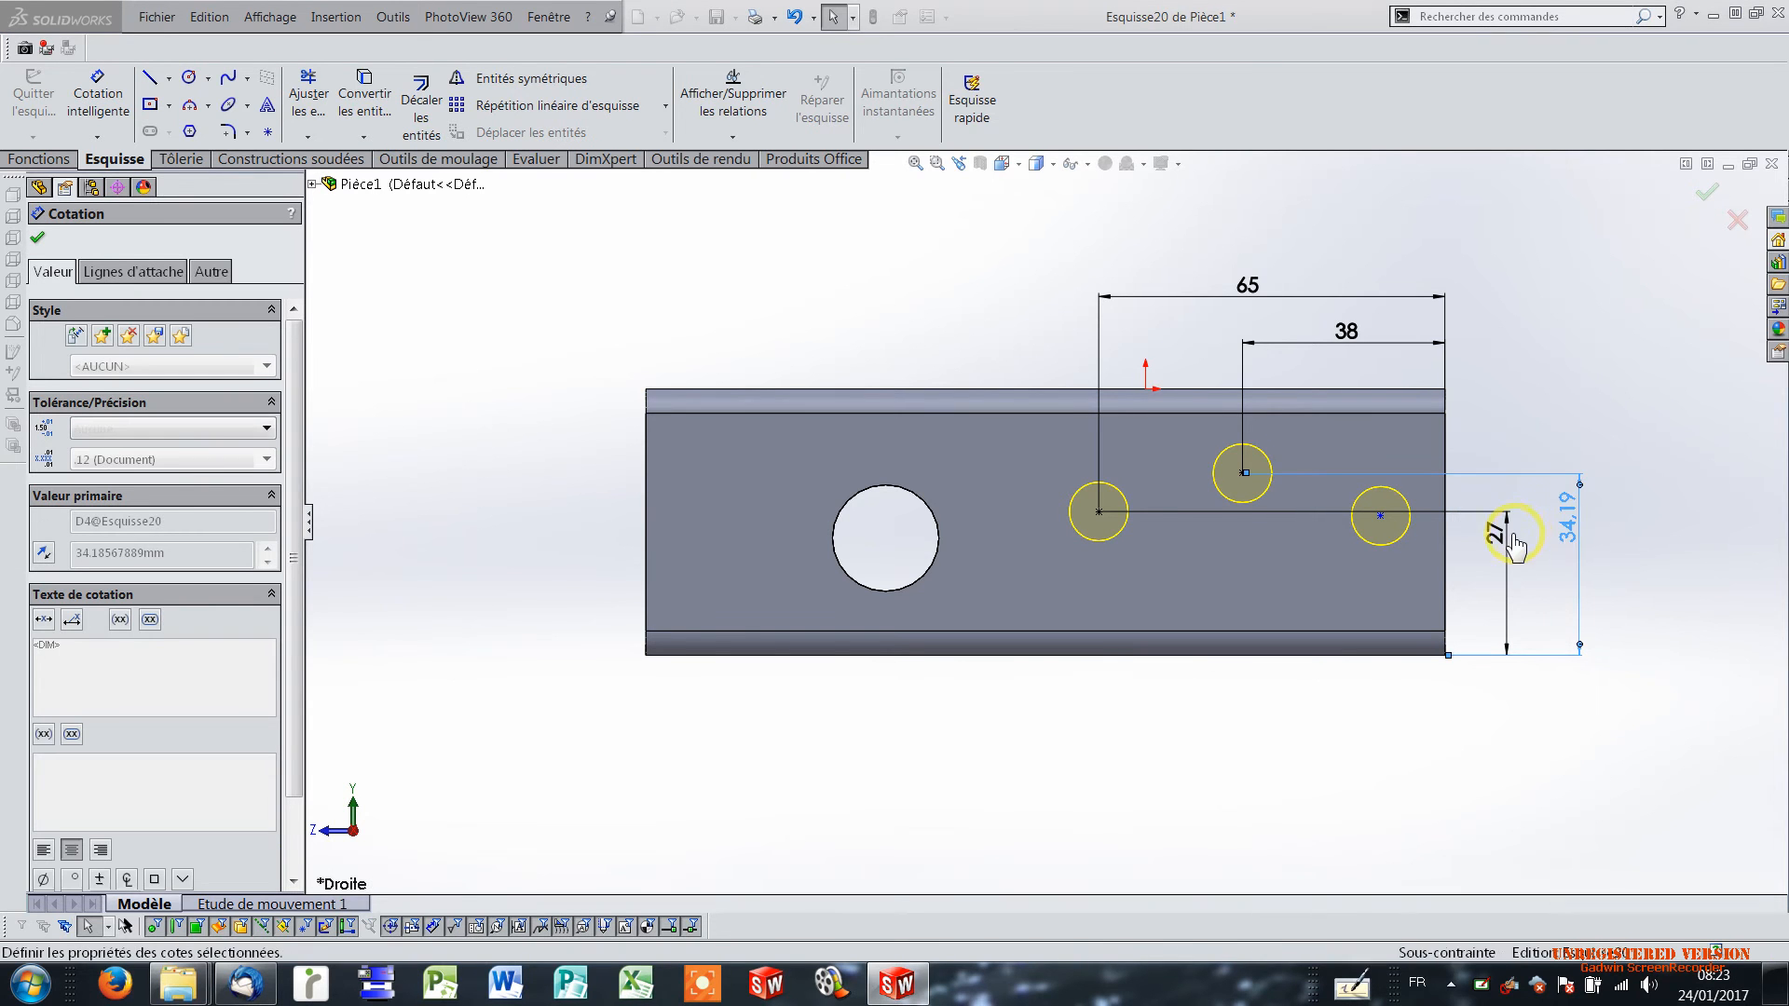
Dimension the centre of the M10 hole nearest the flange's rear edge 27 mm above the flange's lower edge.
{"action": "left_click", "coordinate": [1381, 518]}
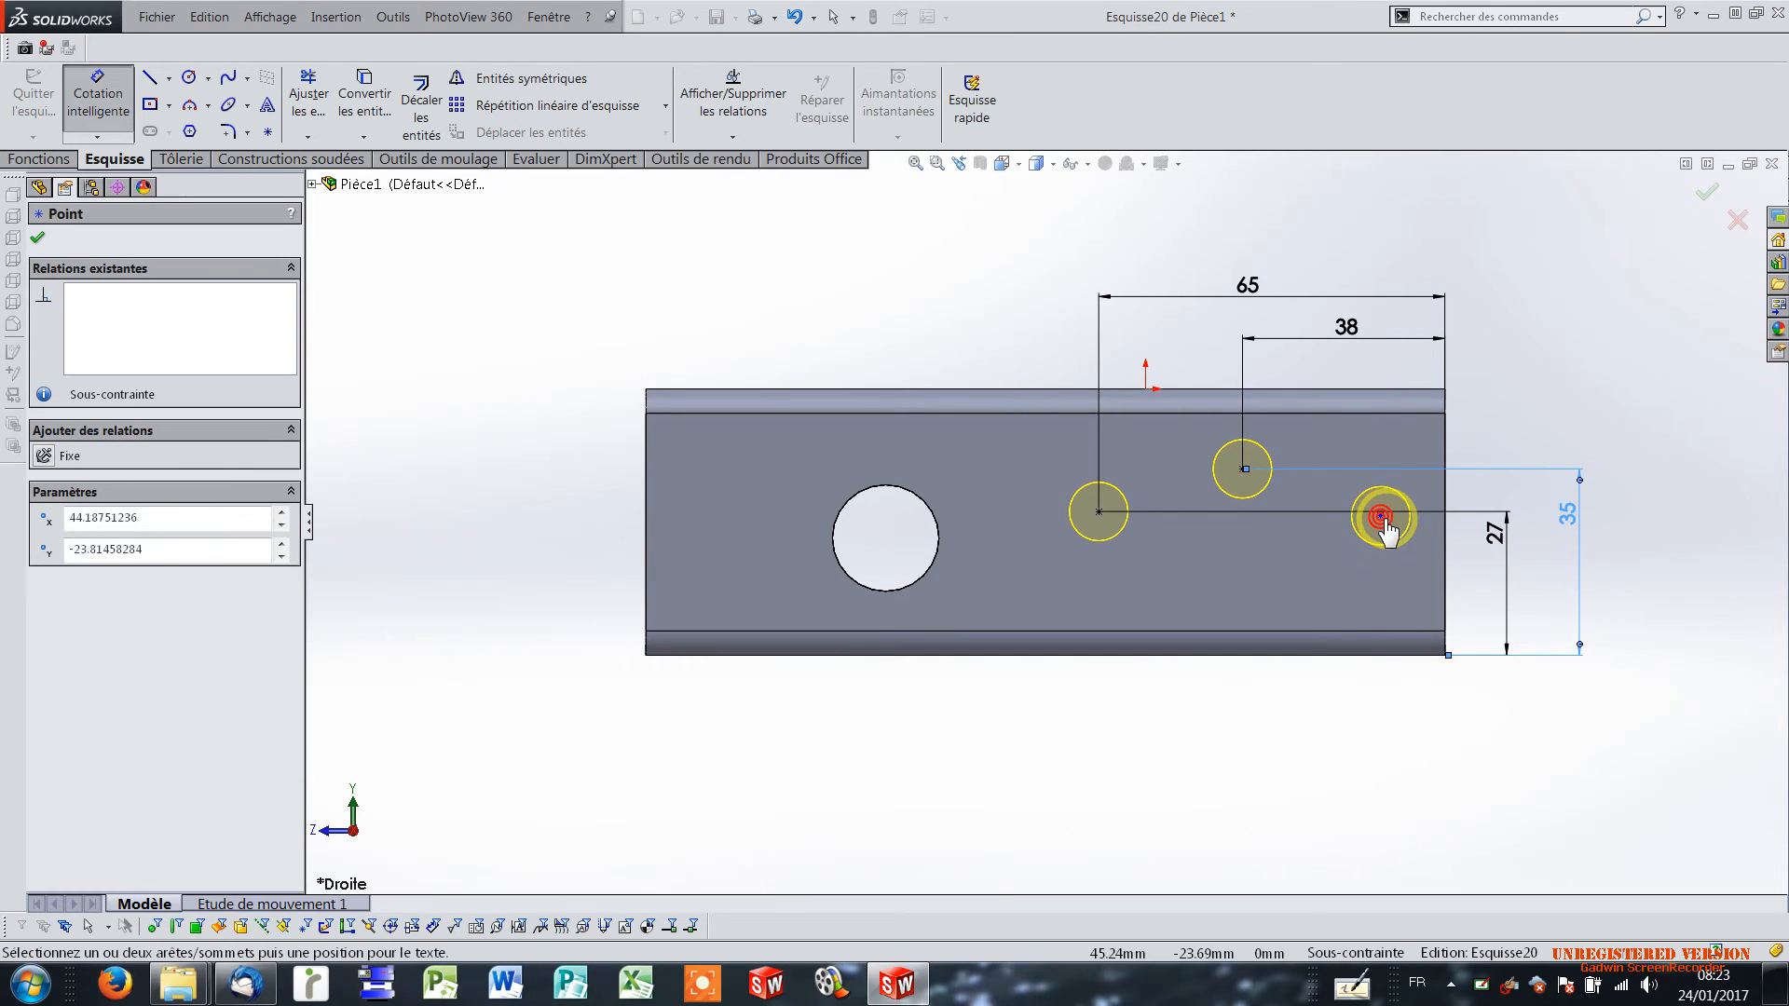
{"action": "left_click", "coordinate": [1362, 656]}
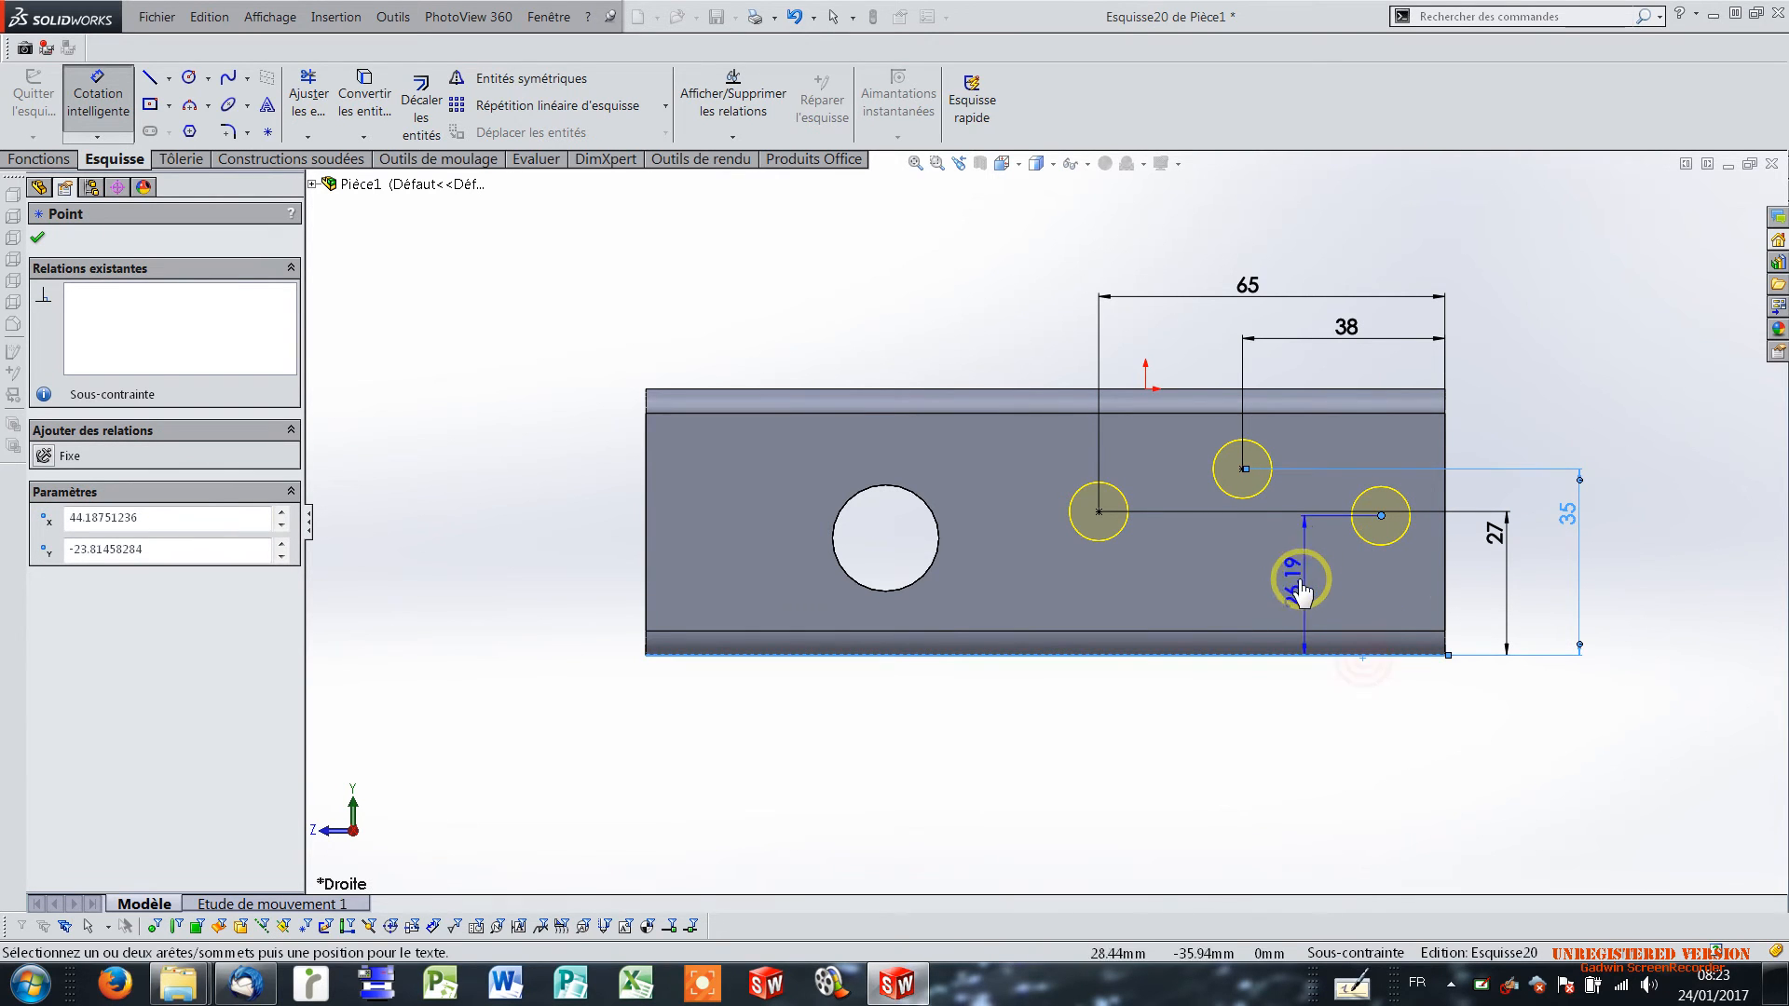
{"action": "left_click", "coordinate": [1307, 594]}
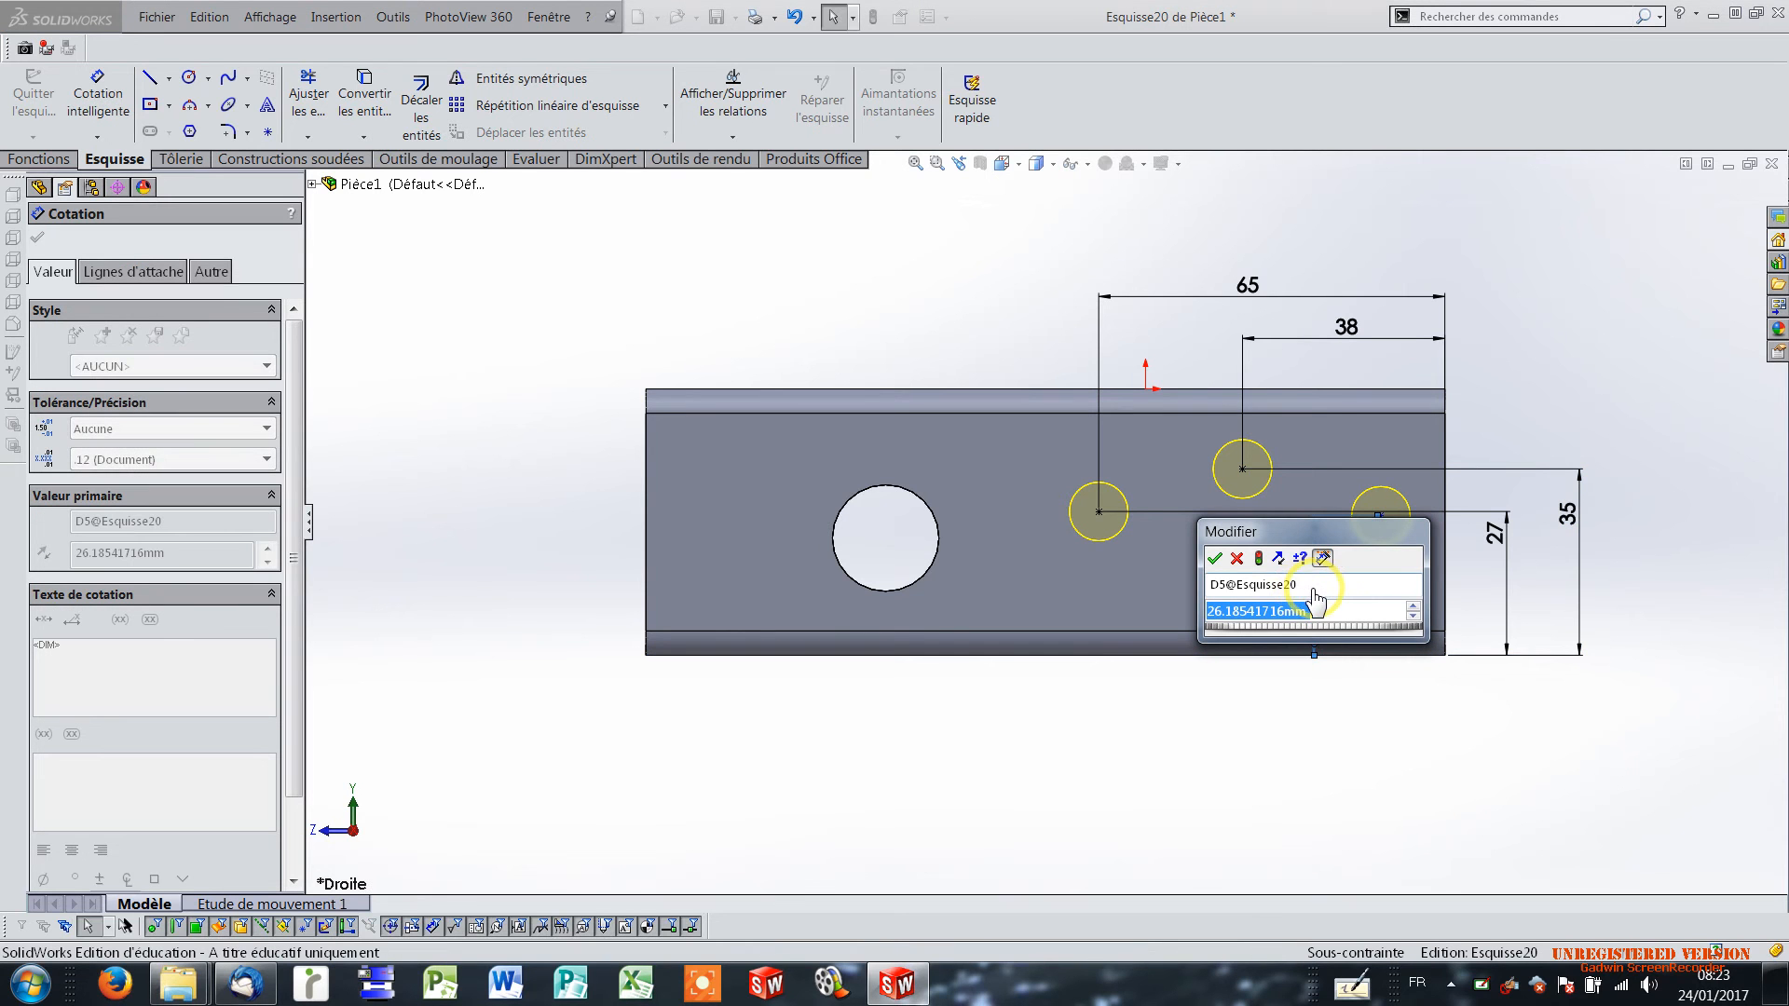
{"action": "type", "text": "2"}
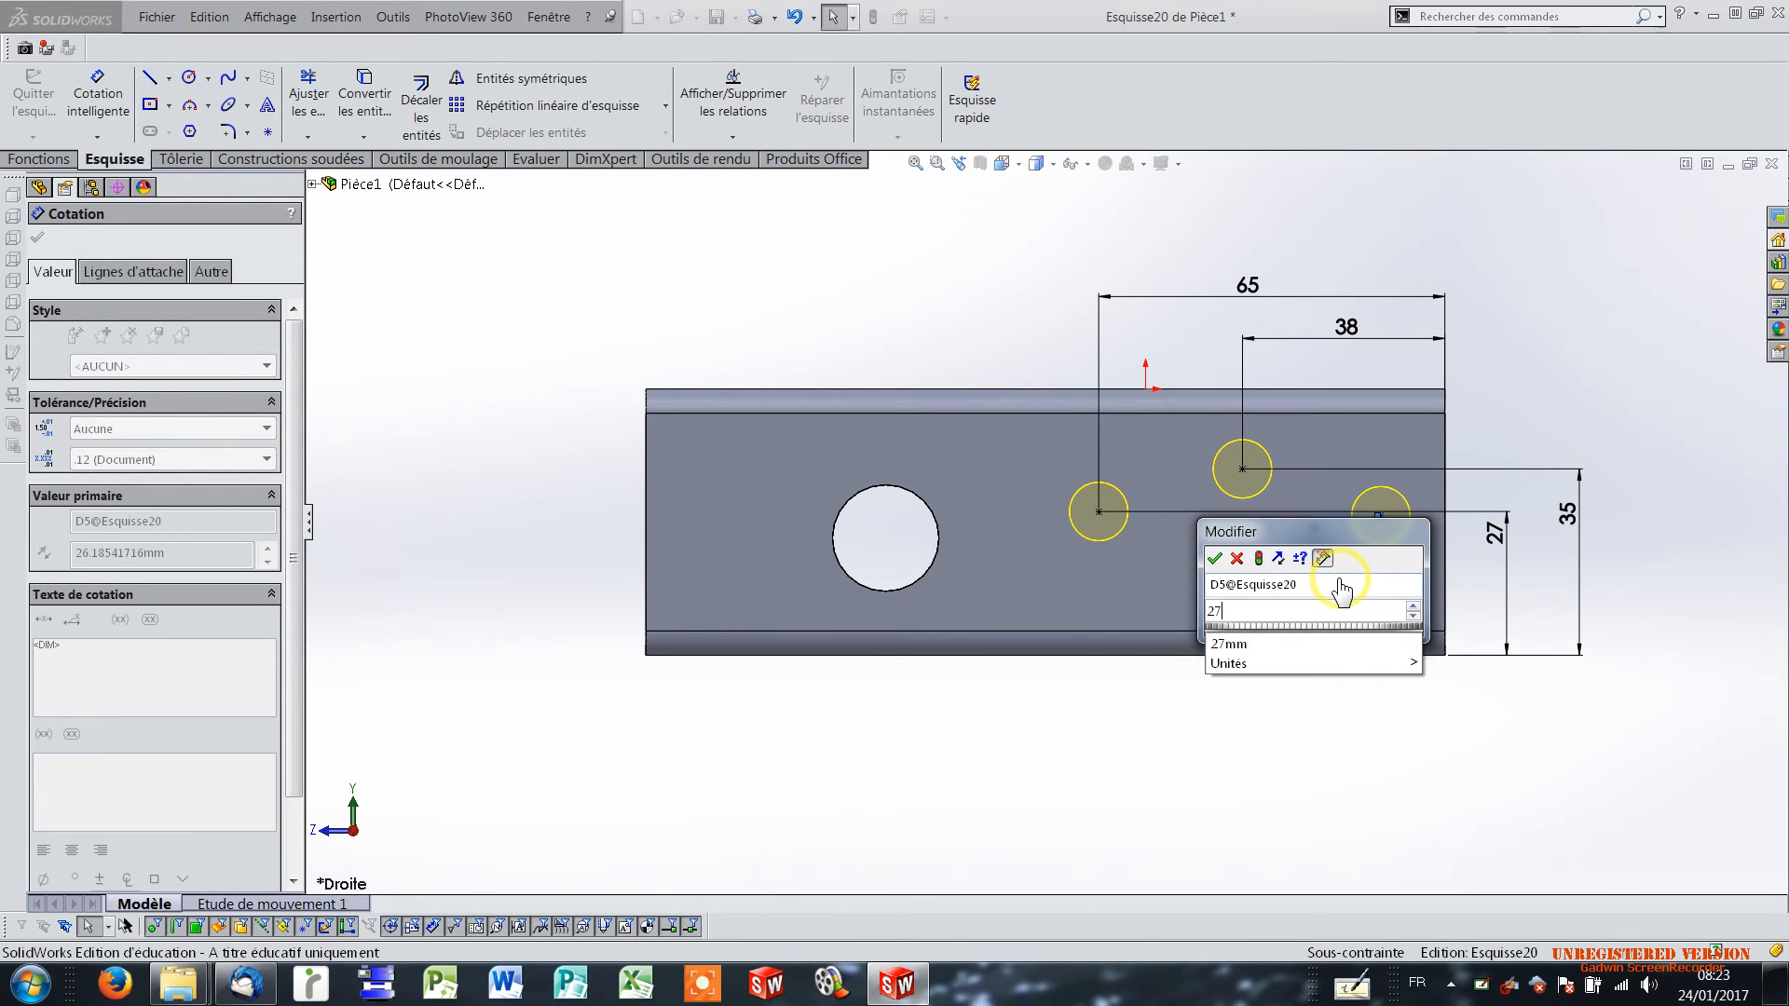
{"action": "type", "text": "7"}
{"action": "key", "text": "Return"}
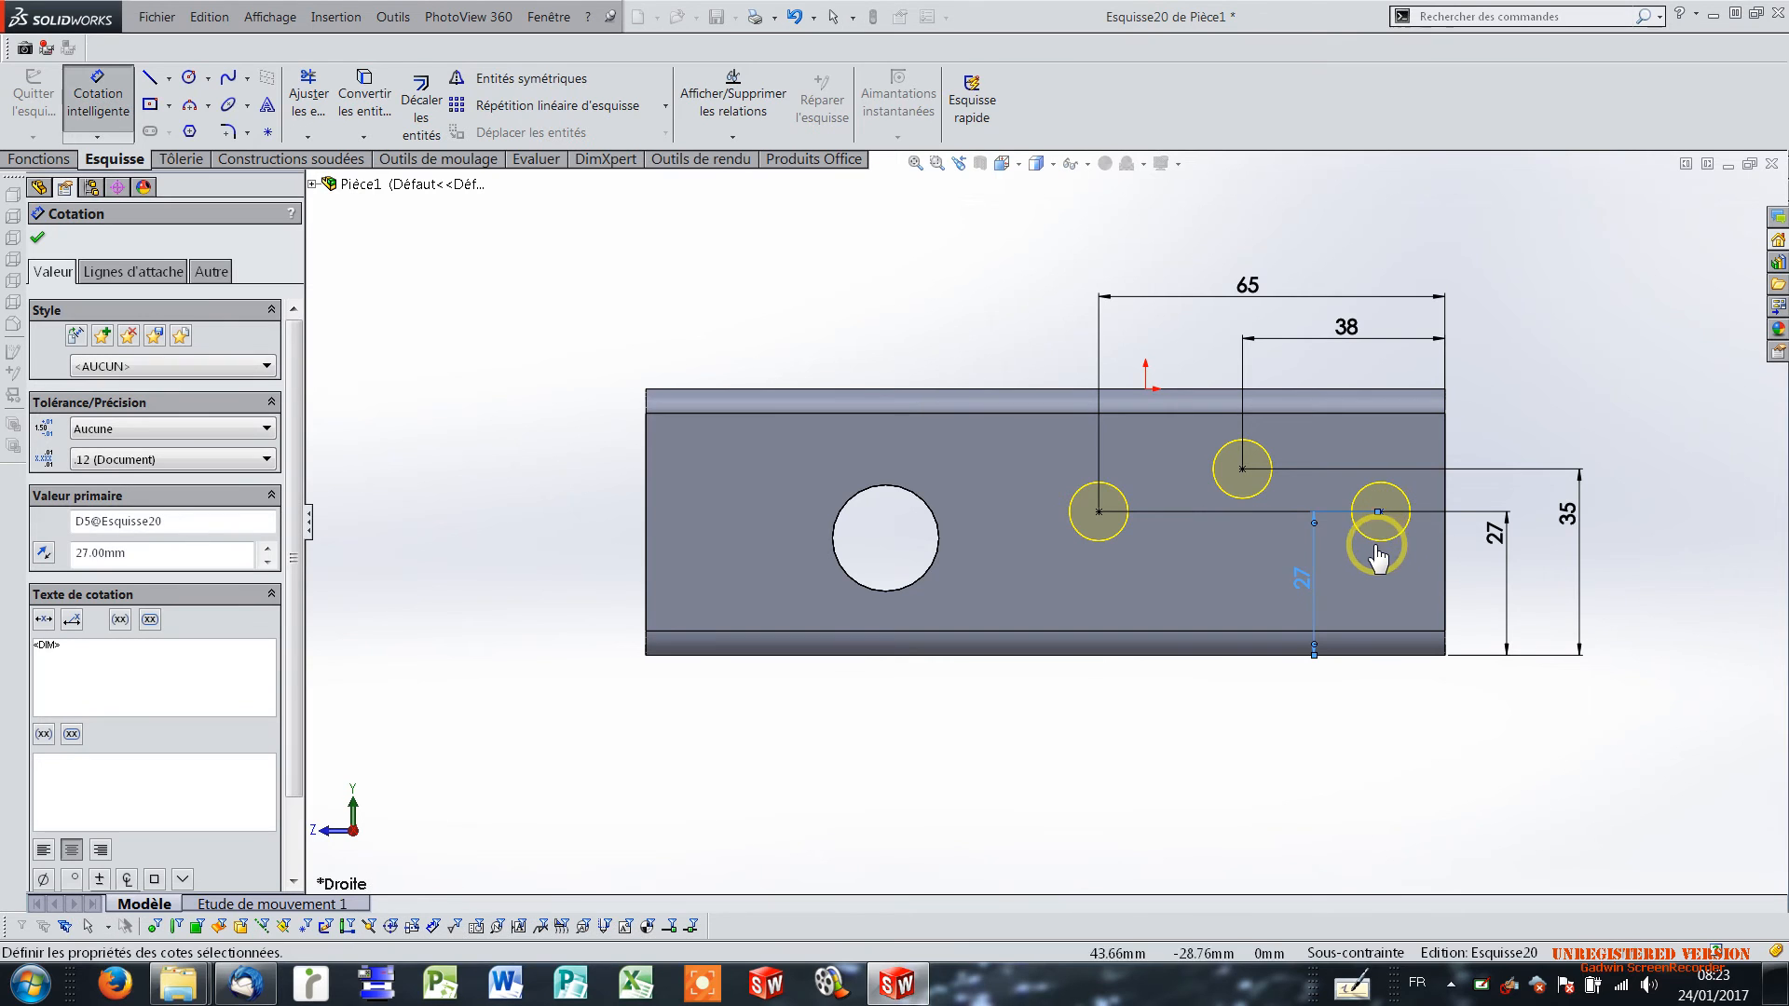
{"action": "key", "text": "Escape"}
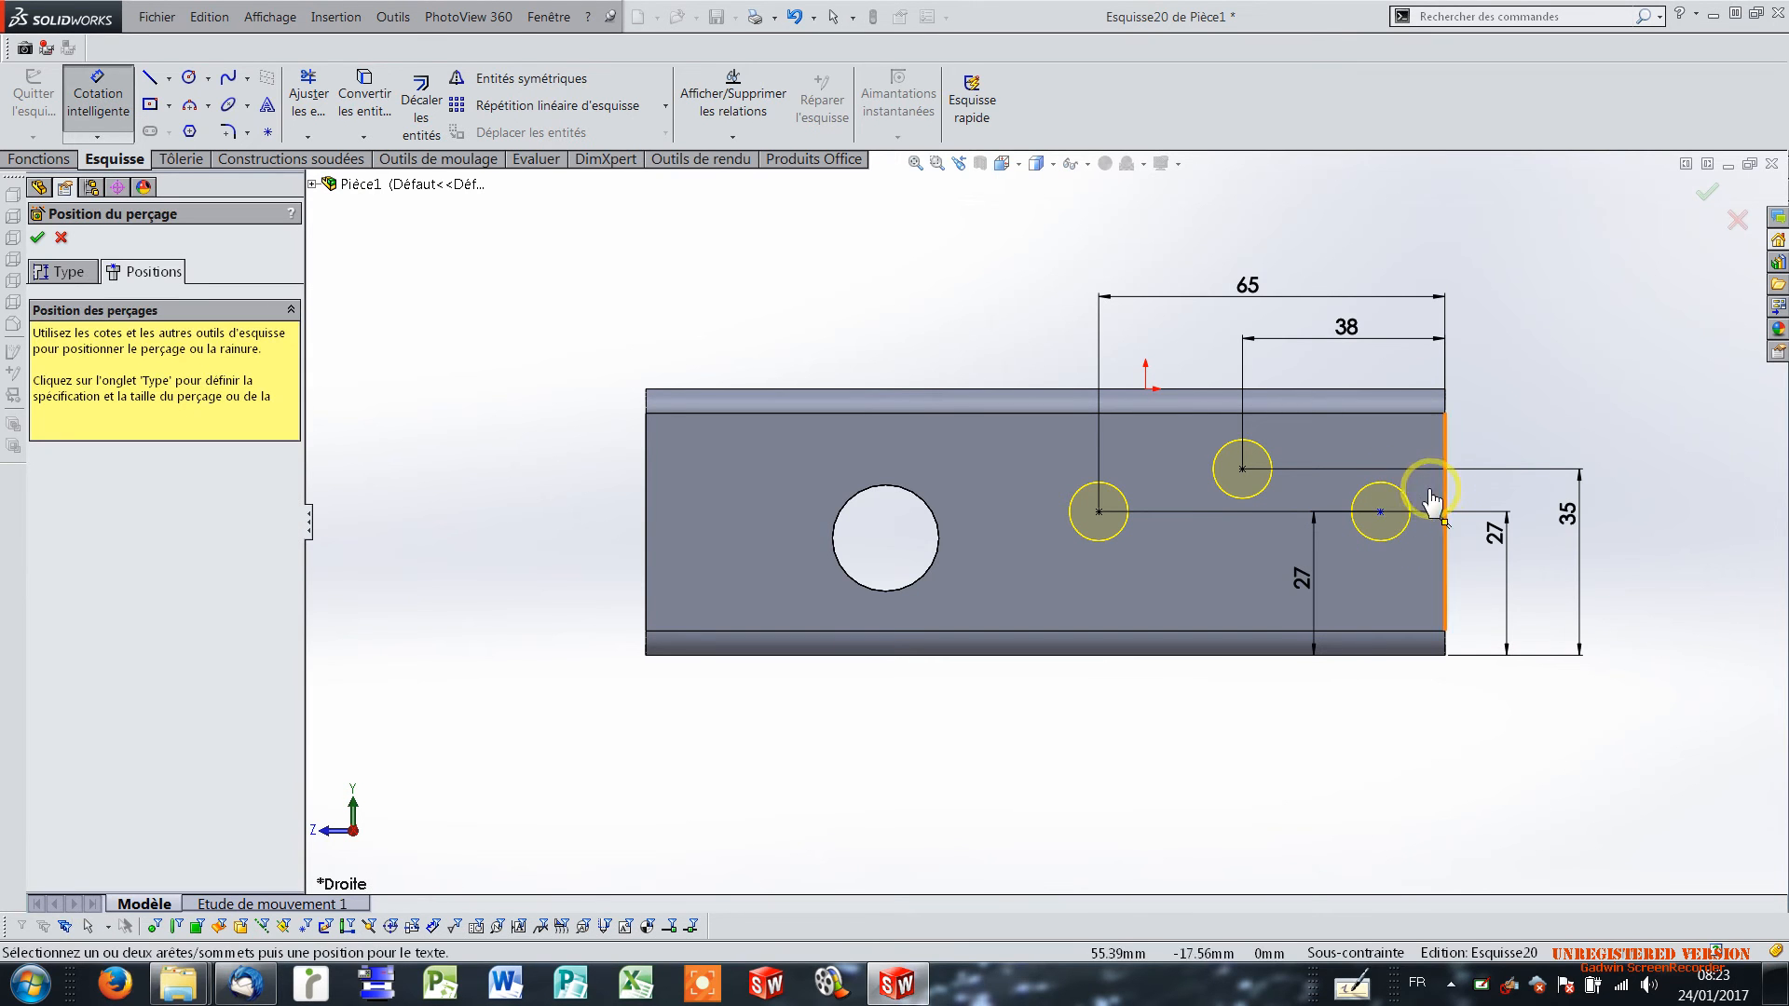
Dimension the rearmost M10 hole's centre 12 mm from the flange's rear vertical edge.
{"action": "left_click", "coordinate": [1382, 513]}
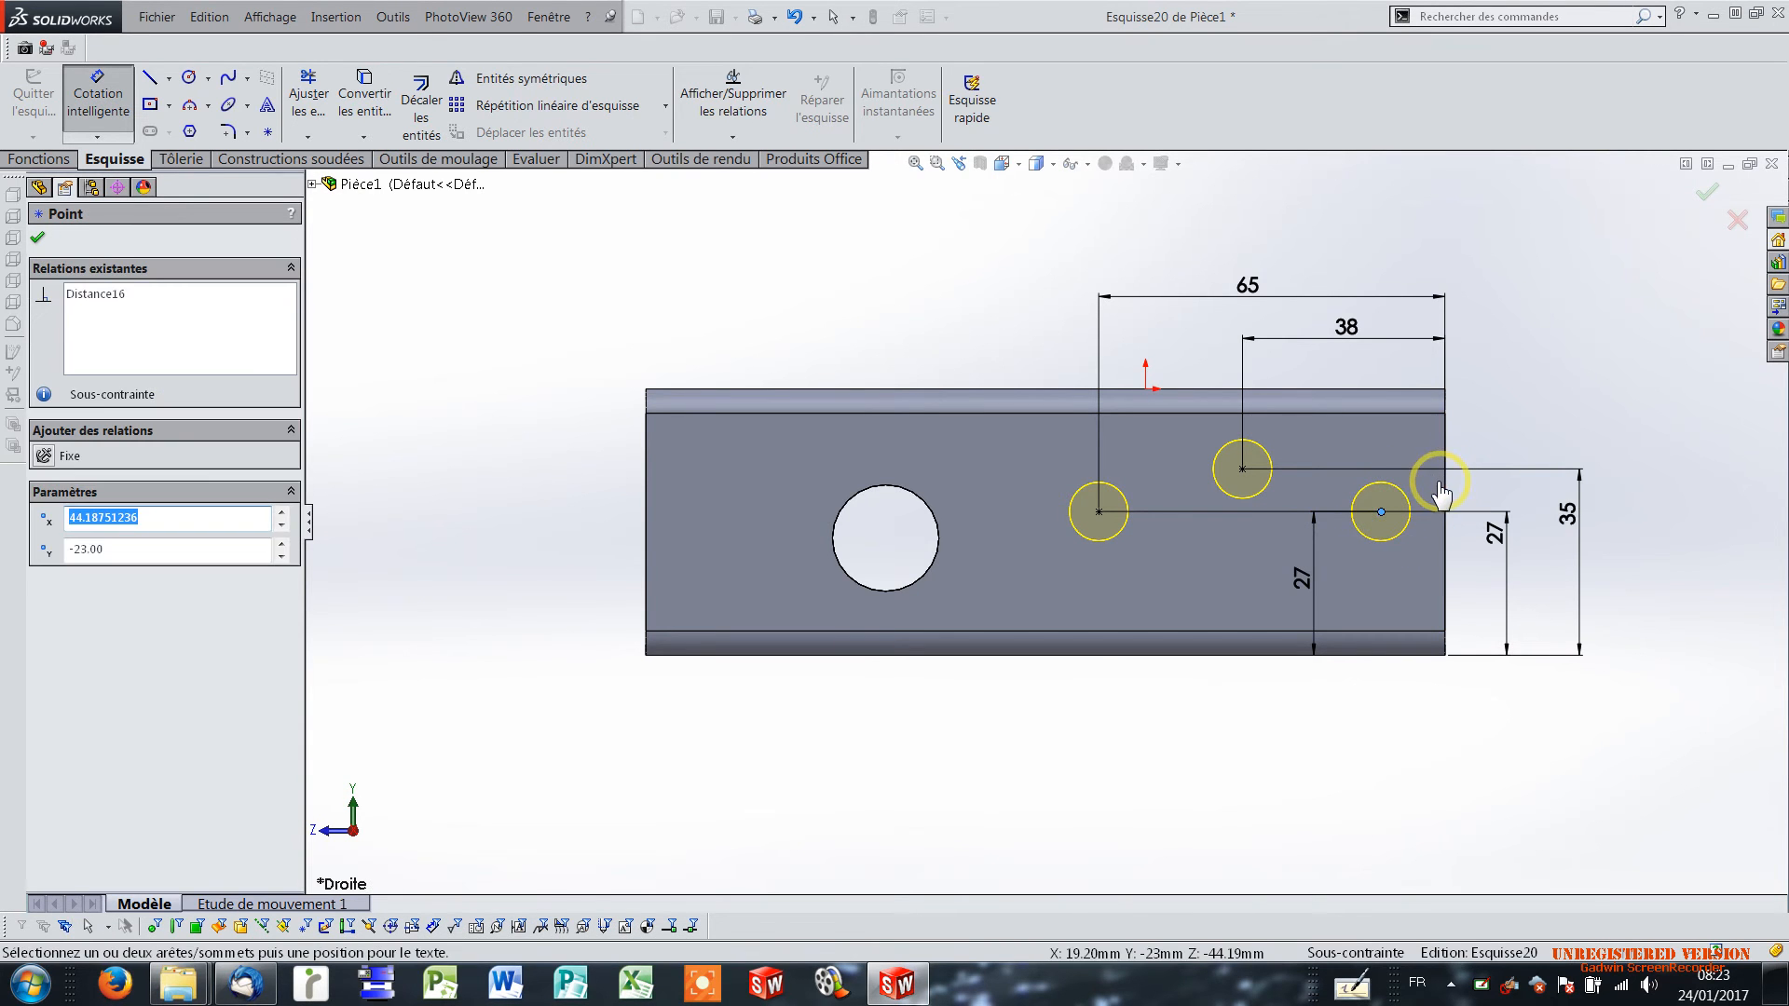
{"action": "left_click", "coordinate": [1446, 501]}
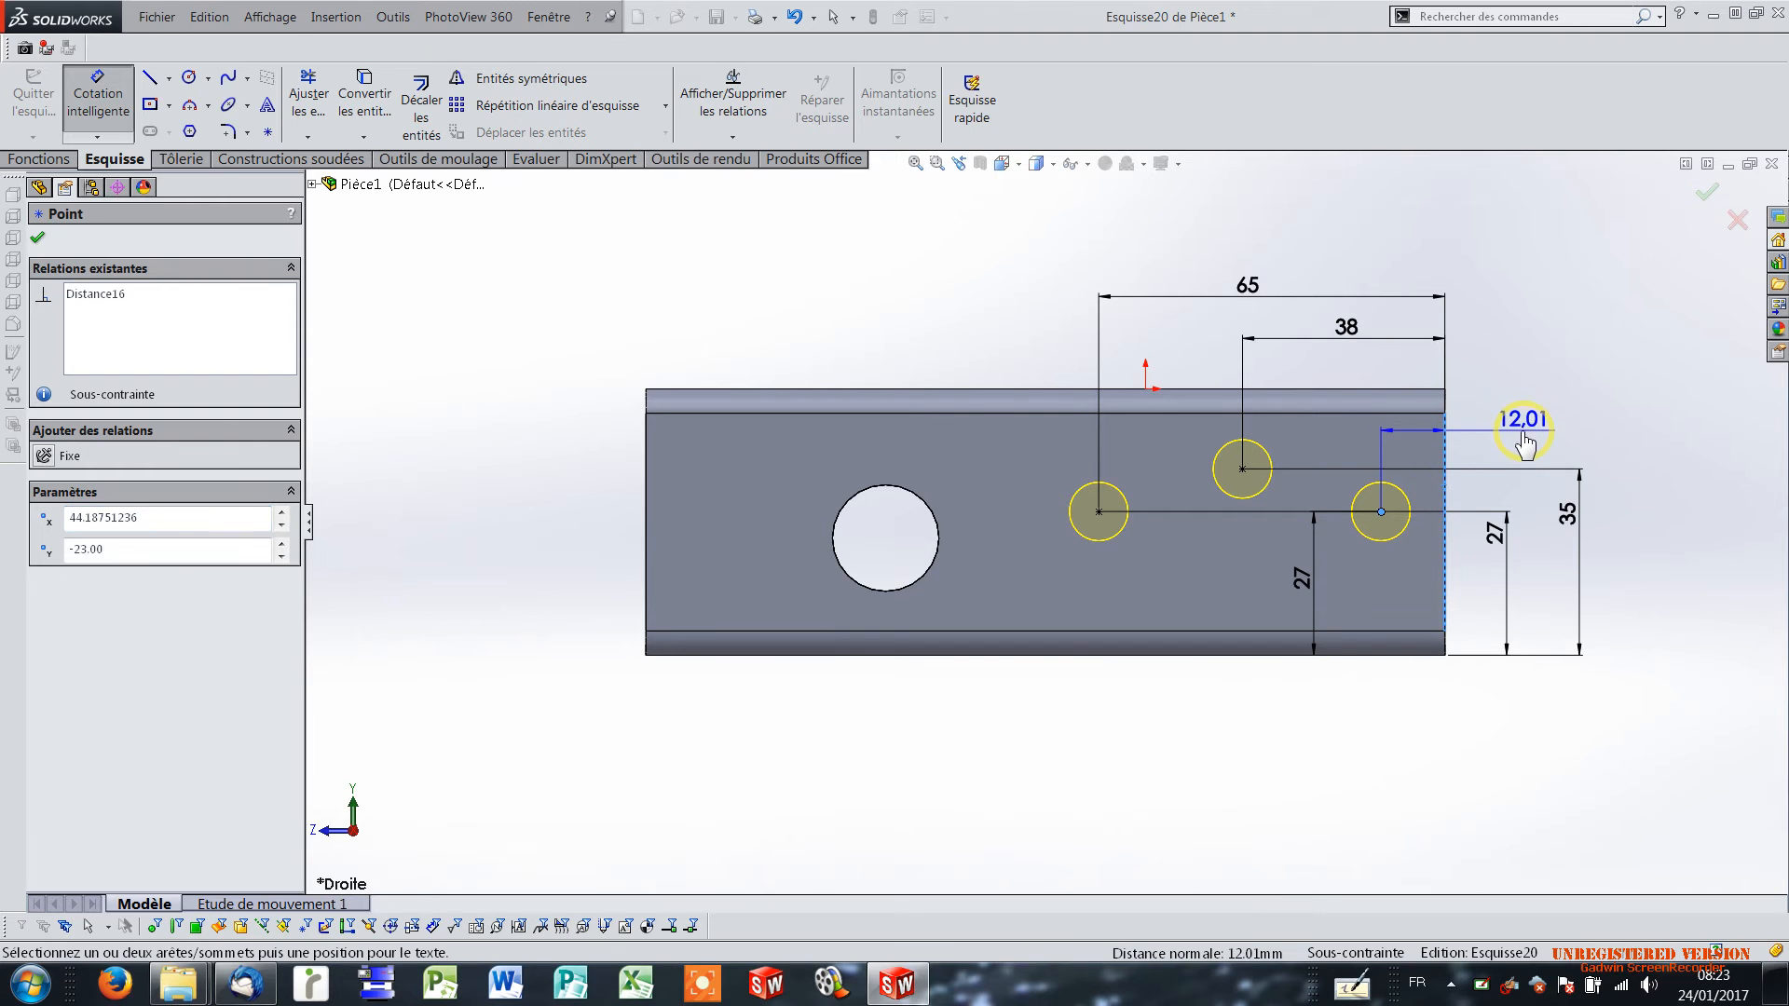
{"action": "left_click", "coordinate": [1511, 456]}
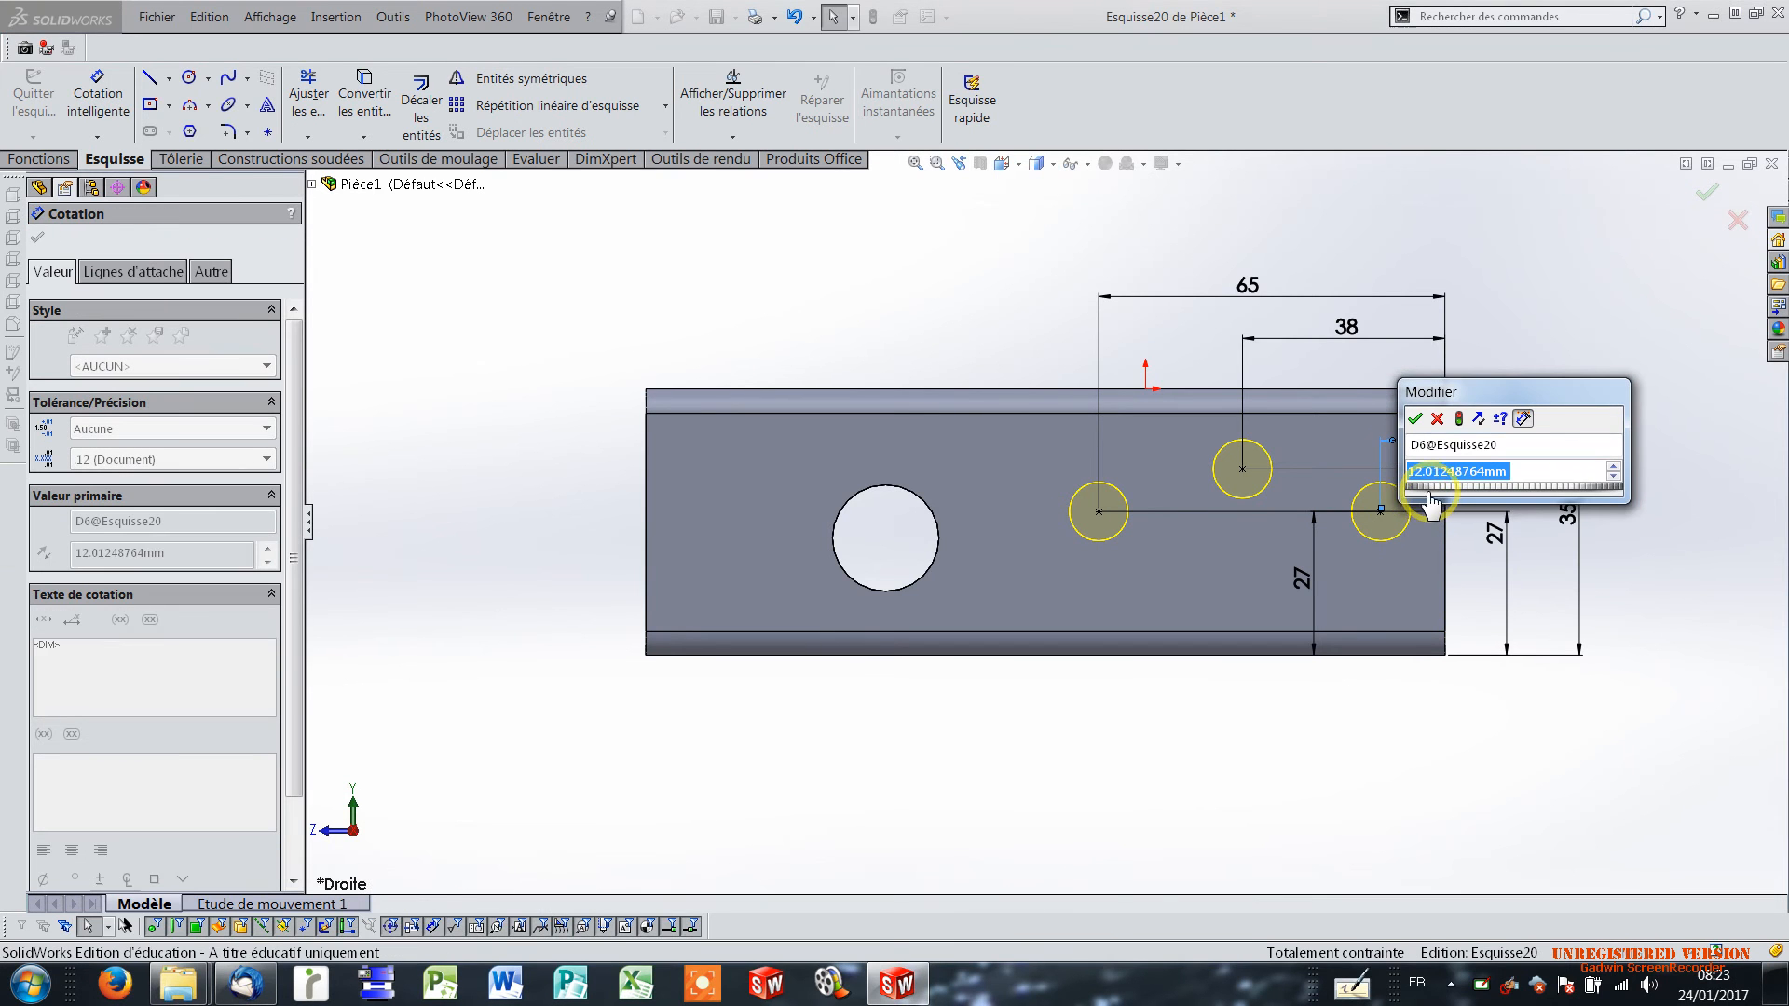
{"action": "type", "text": "12"}
{"action": "mouse_move", "coordinate": [1430, 508]}
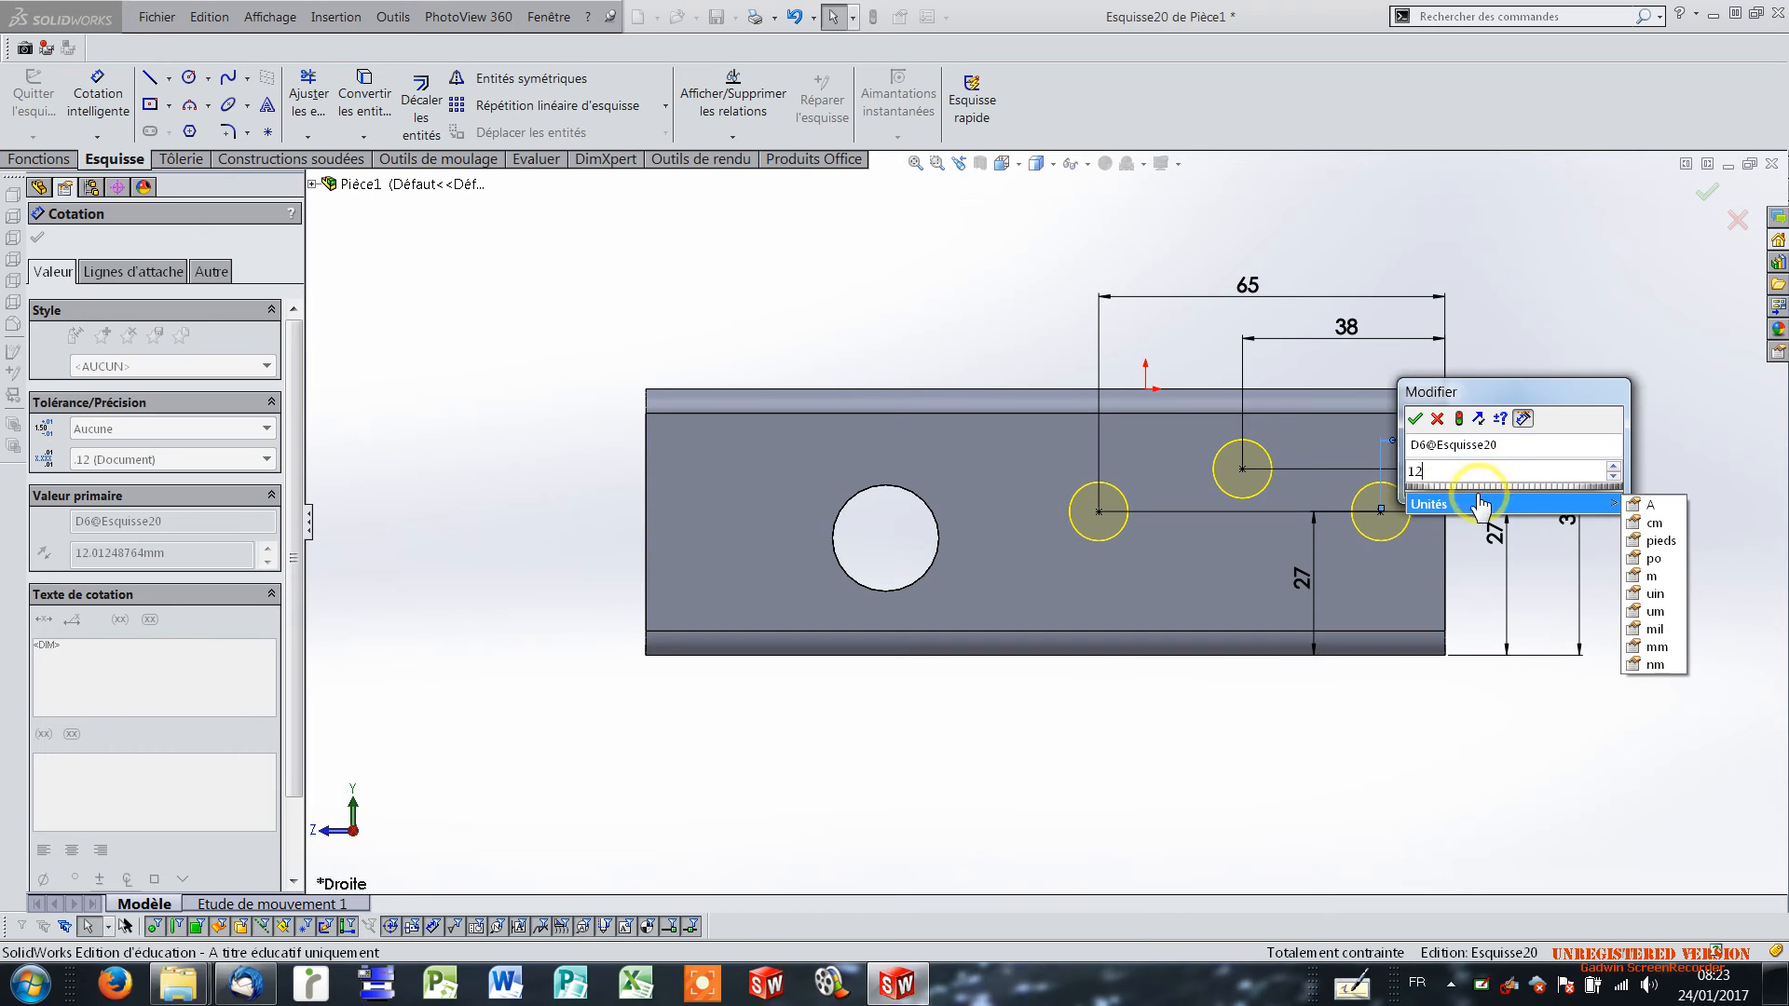
{"action": "left_click", "coordinate": [1414, 418]}
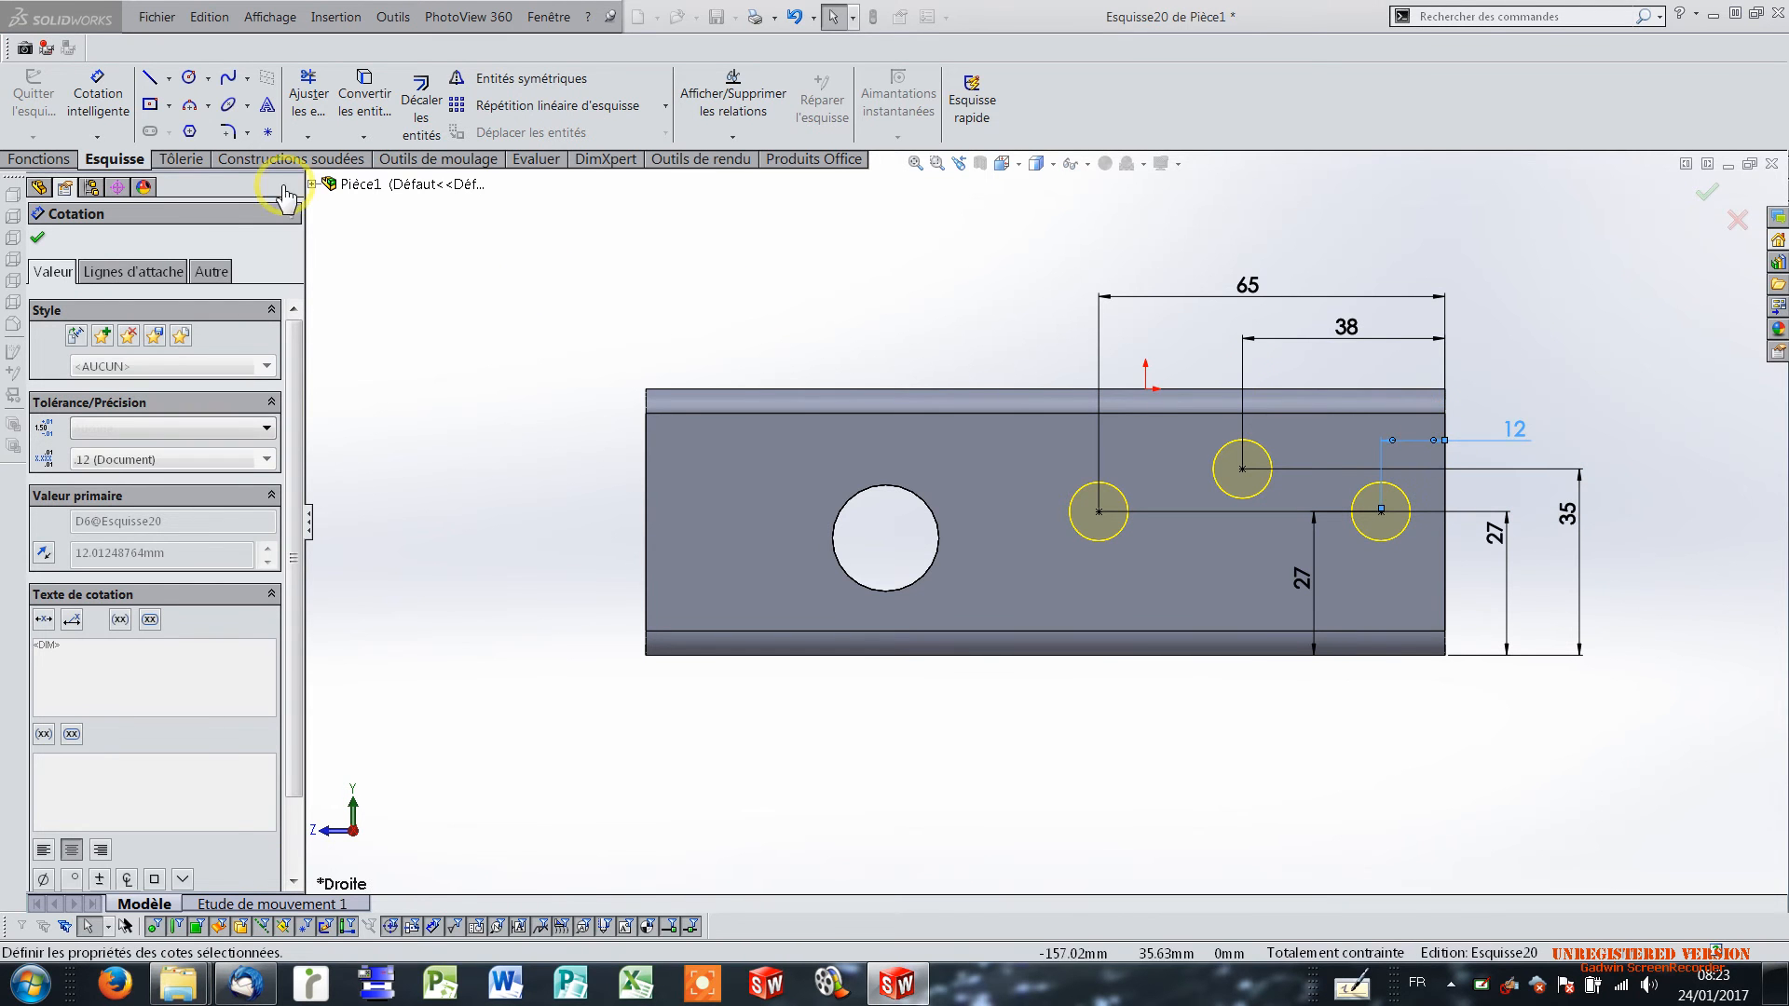
Accept the three dimensioned positions and finish the M10 Hole Wizard feature through both side flanges.
{"action": "mouse_move", "coordinate": [1315, 473]}
{"action": "middle_mouse_down"}
{"action": "mouse_move", "coordinate": [1183, 507]}
{"action": "mouse_move", "coordinate": [1198, 563]}
{"action": "mouse_move", "coordinate": [1251, 549]}
{"action": "mouse_move", "coordinate": [1178, 572]}
{"action": "mouse_move", "coordinate": [1186, 559]}
{"action": "mouse_move", "coordinate": [1066, 511]}
{"action": "middle_mouse_up"}
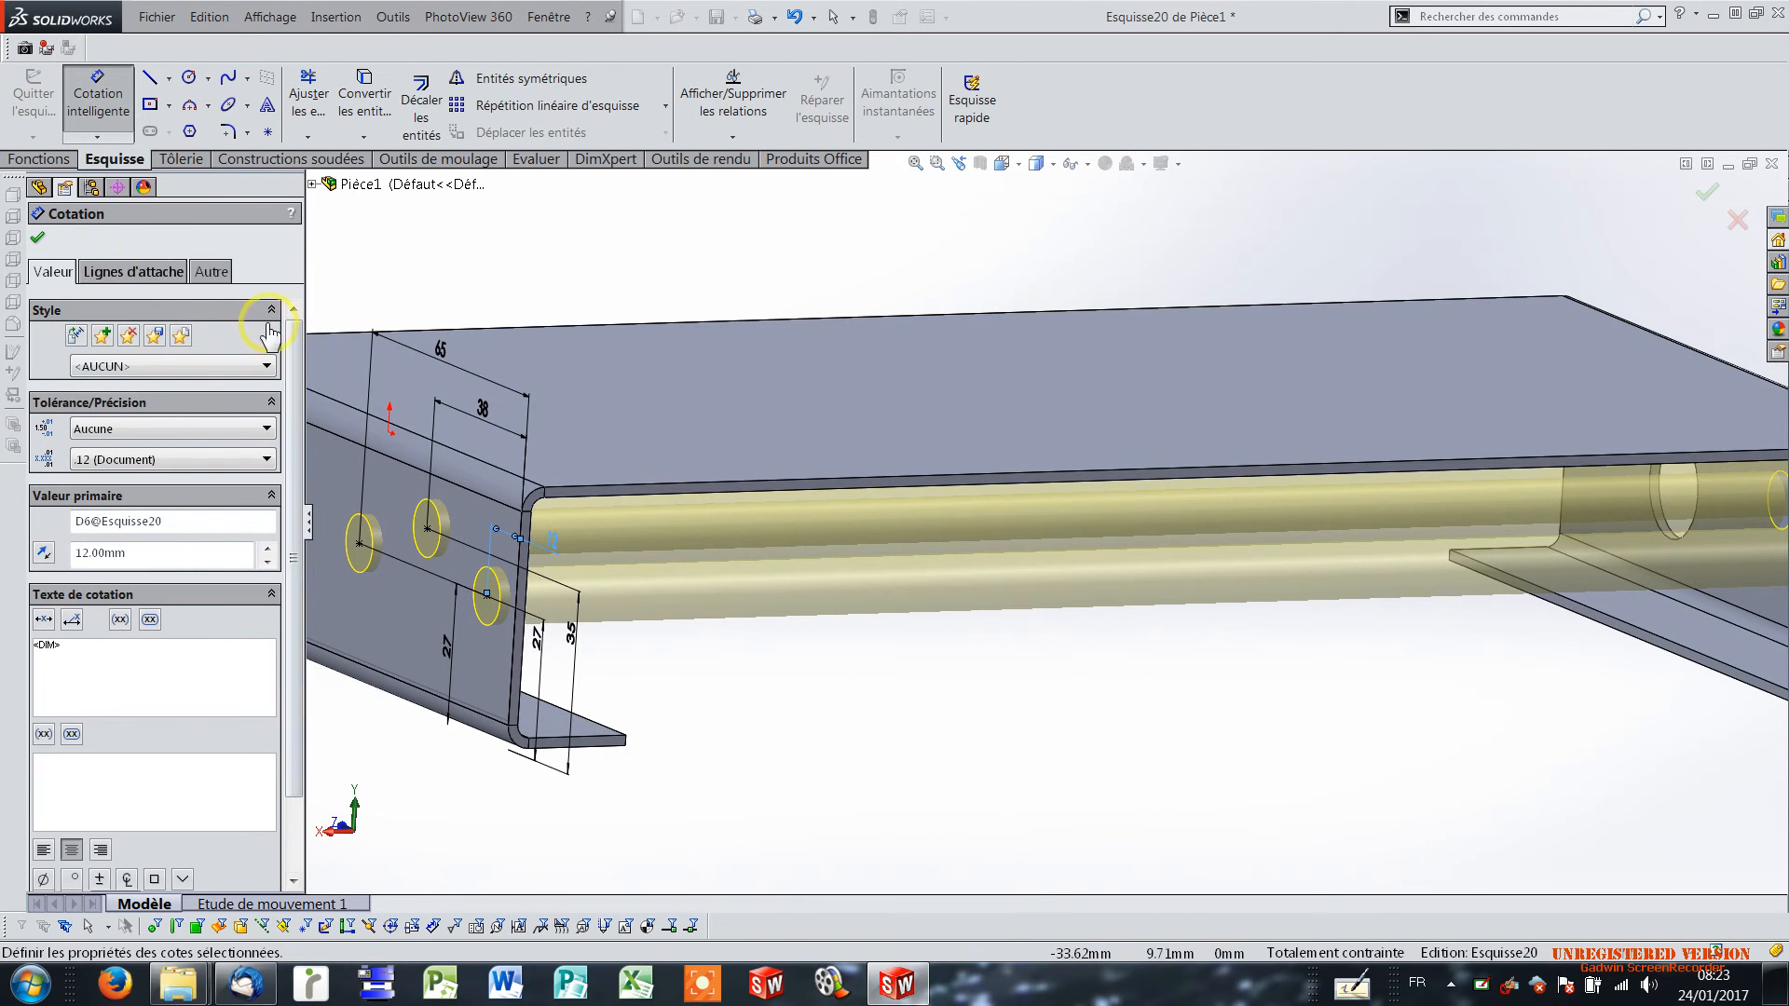
{"action": "left_click", "coordinate": [38, 239]}
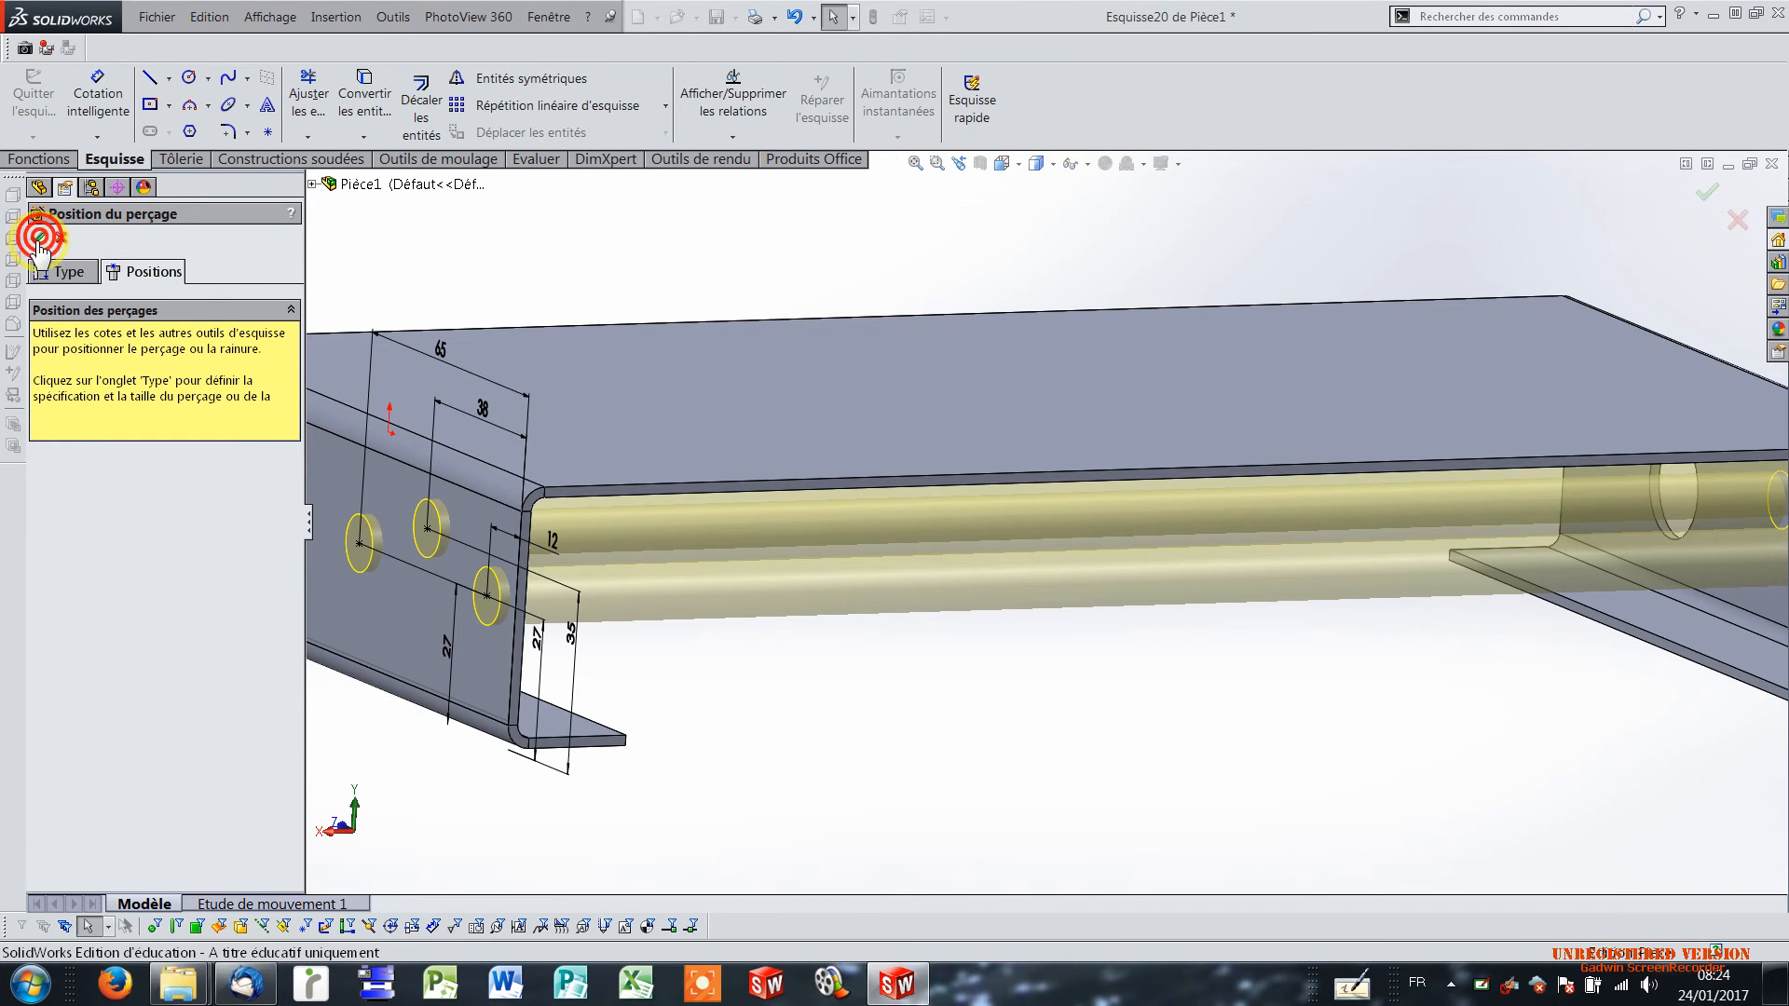
{"action": "left_click", "coordinate": [48, 272]}
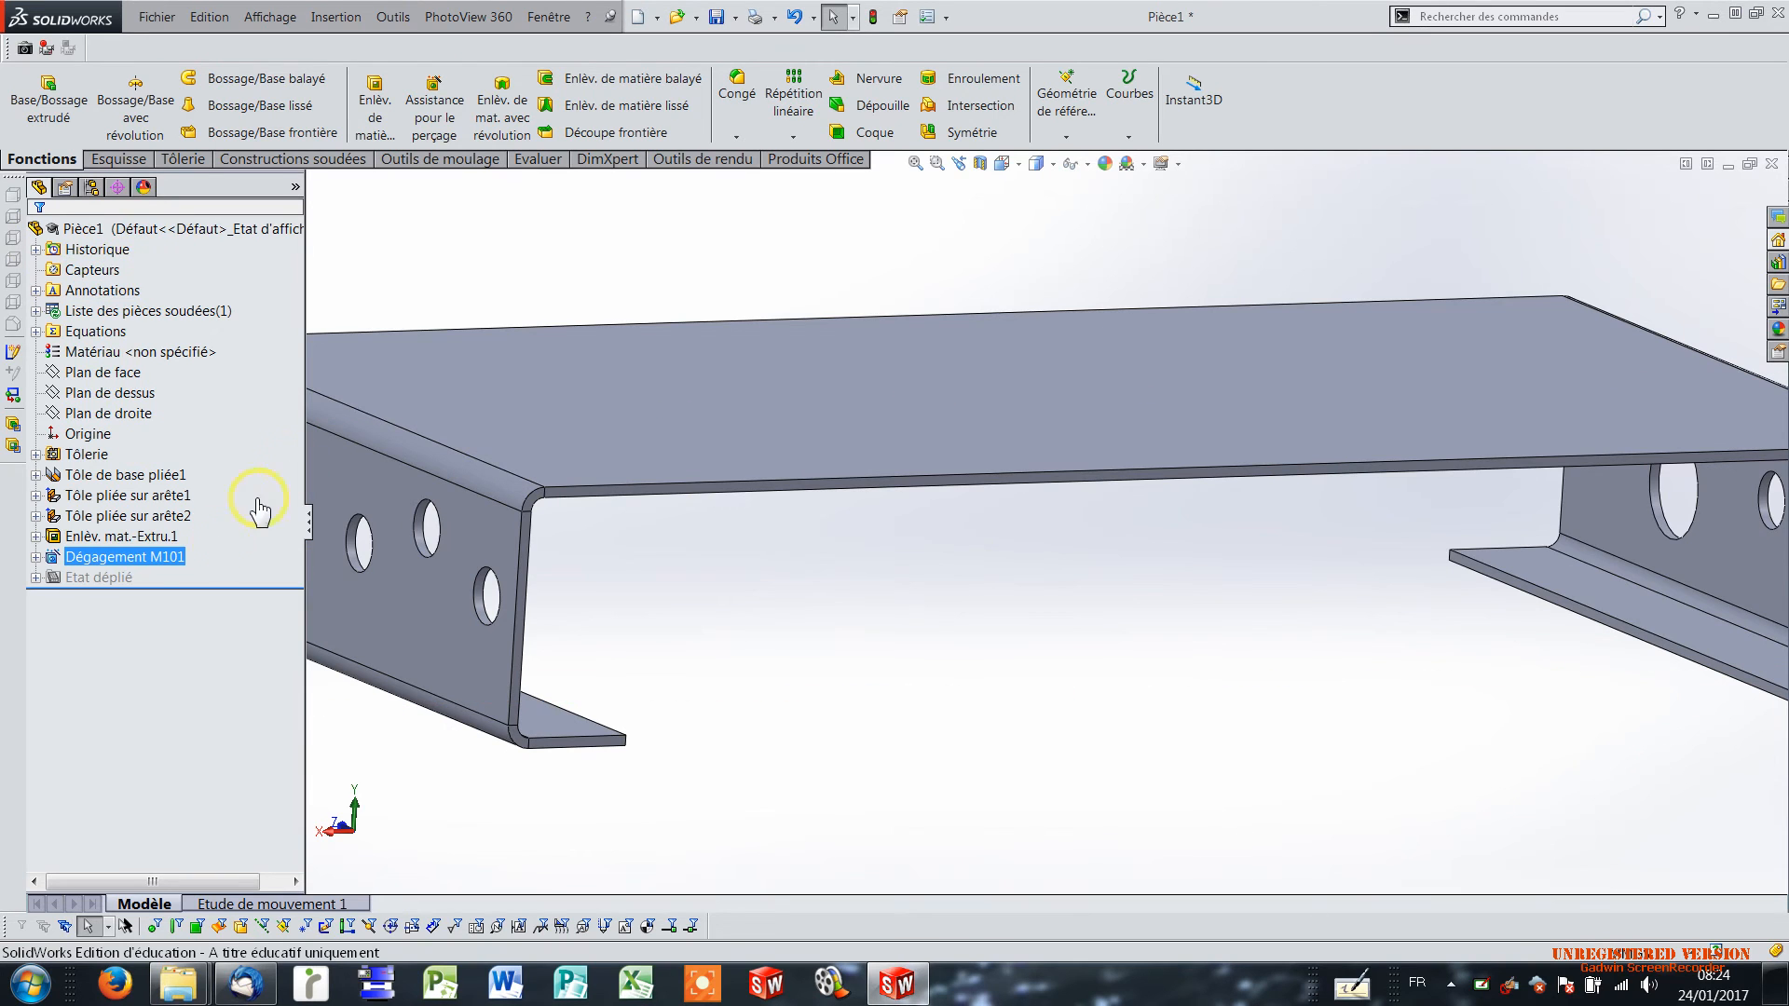
Edit the Hole Wizard feature and set the clearance hole size to M8.
{"action": "left_click", "coordinate": [145, 557]}
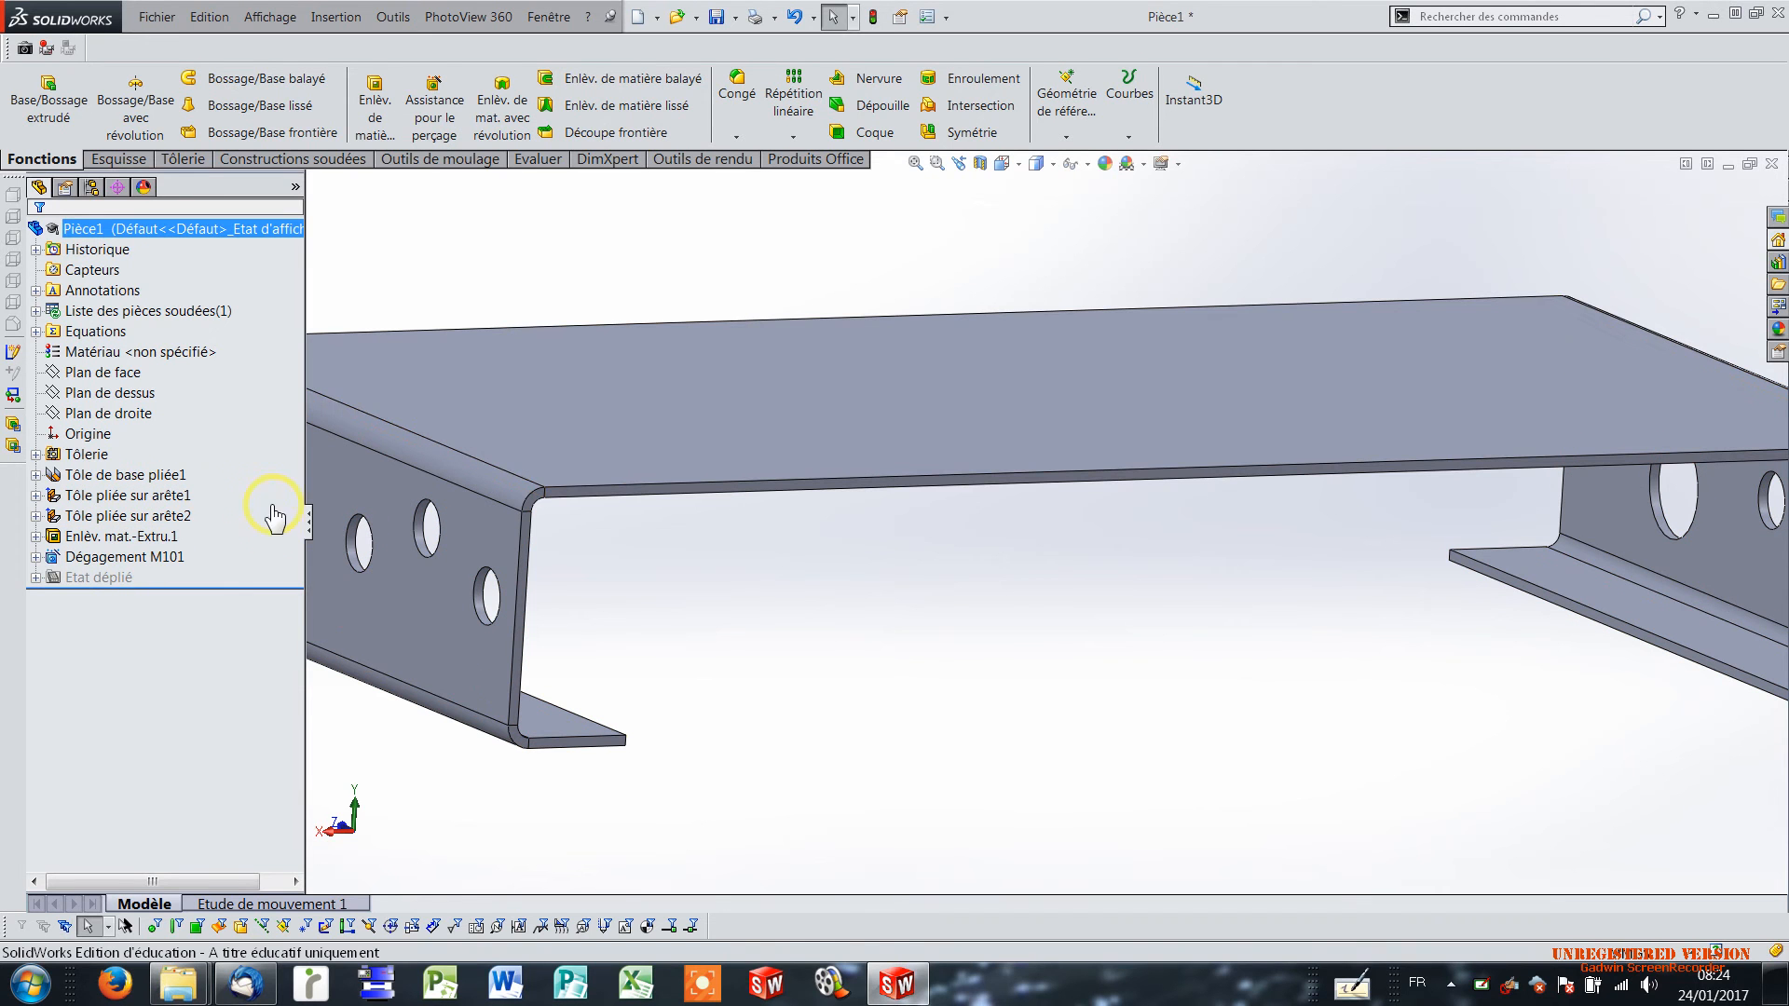
{"action": "right_click", "coordinate": [149, 557]}
{"action": "left_click", "coordinate": [165, 499]}
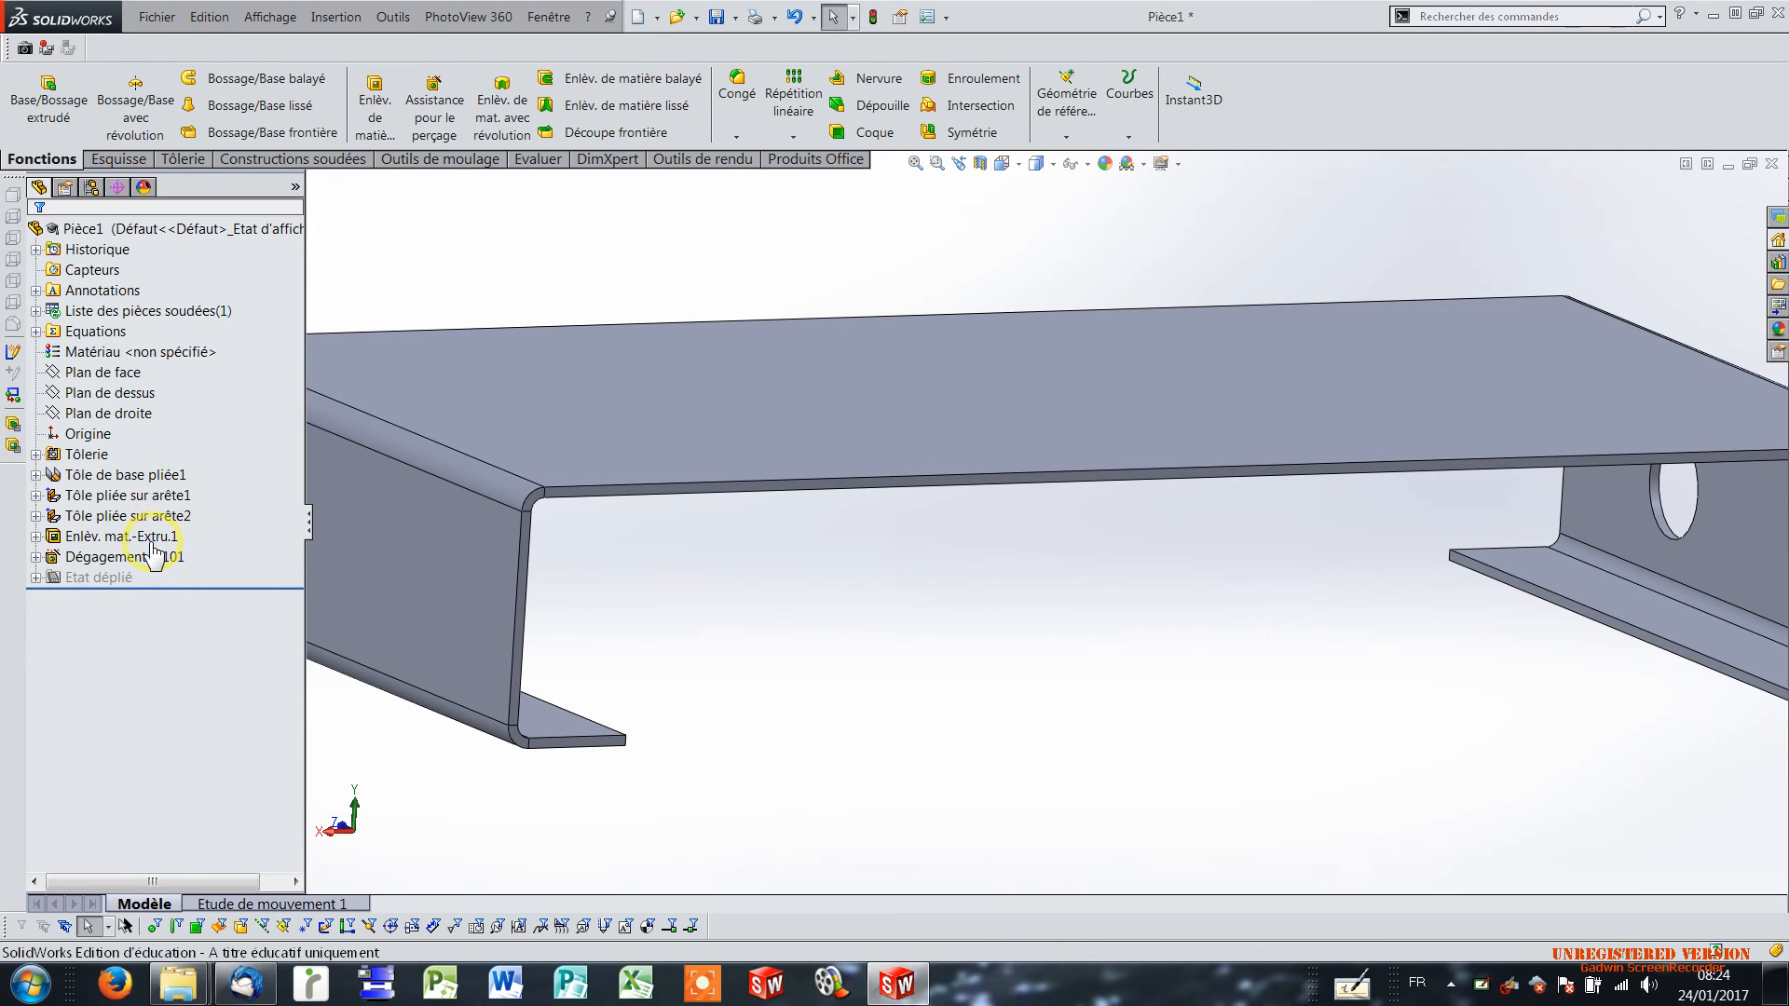
{"action": "left_click", "coordinate": [154, 557]}
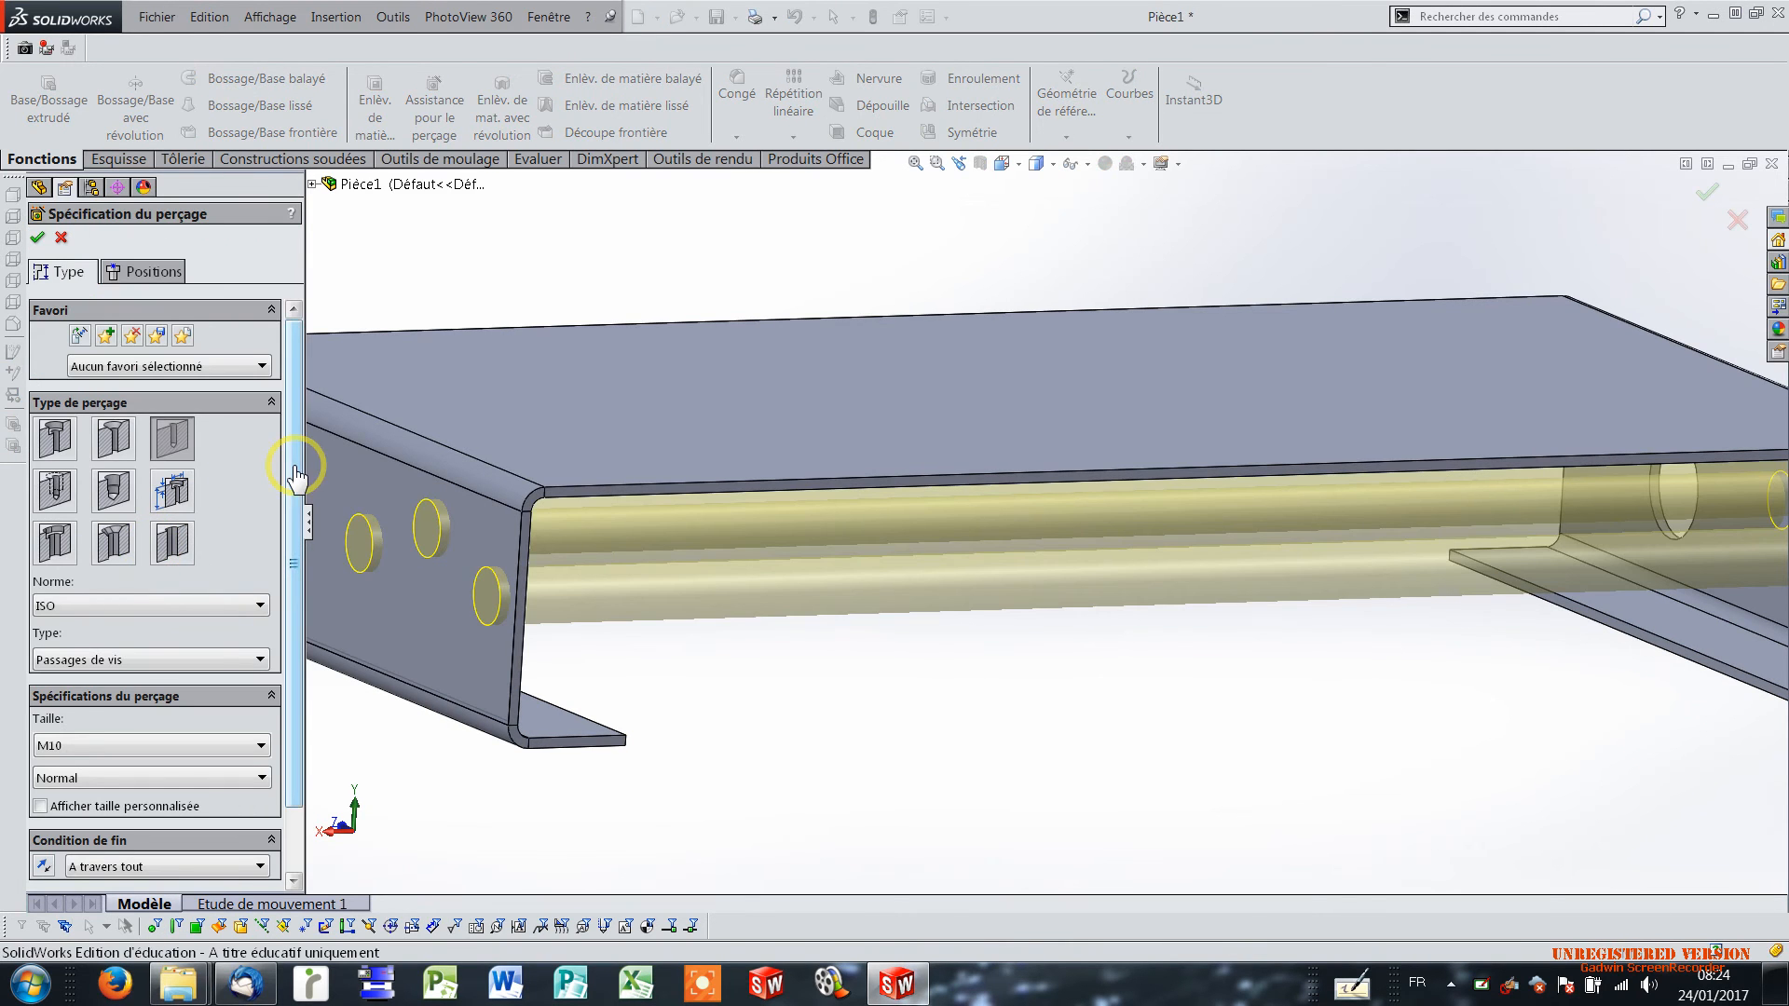
{"action": "scroll", "coordinate": [288, 519], "scroll_direction": "down", "scroll_amount": 3}
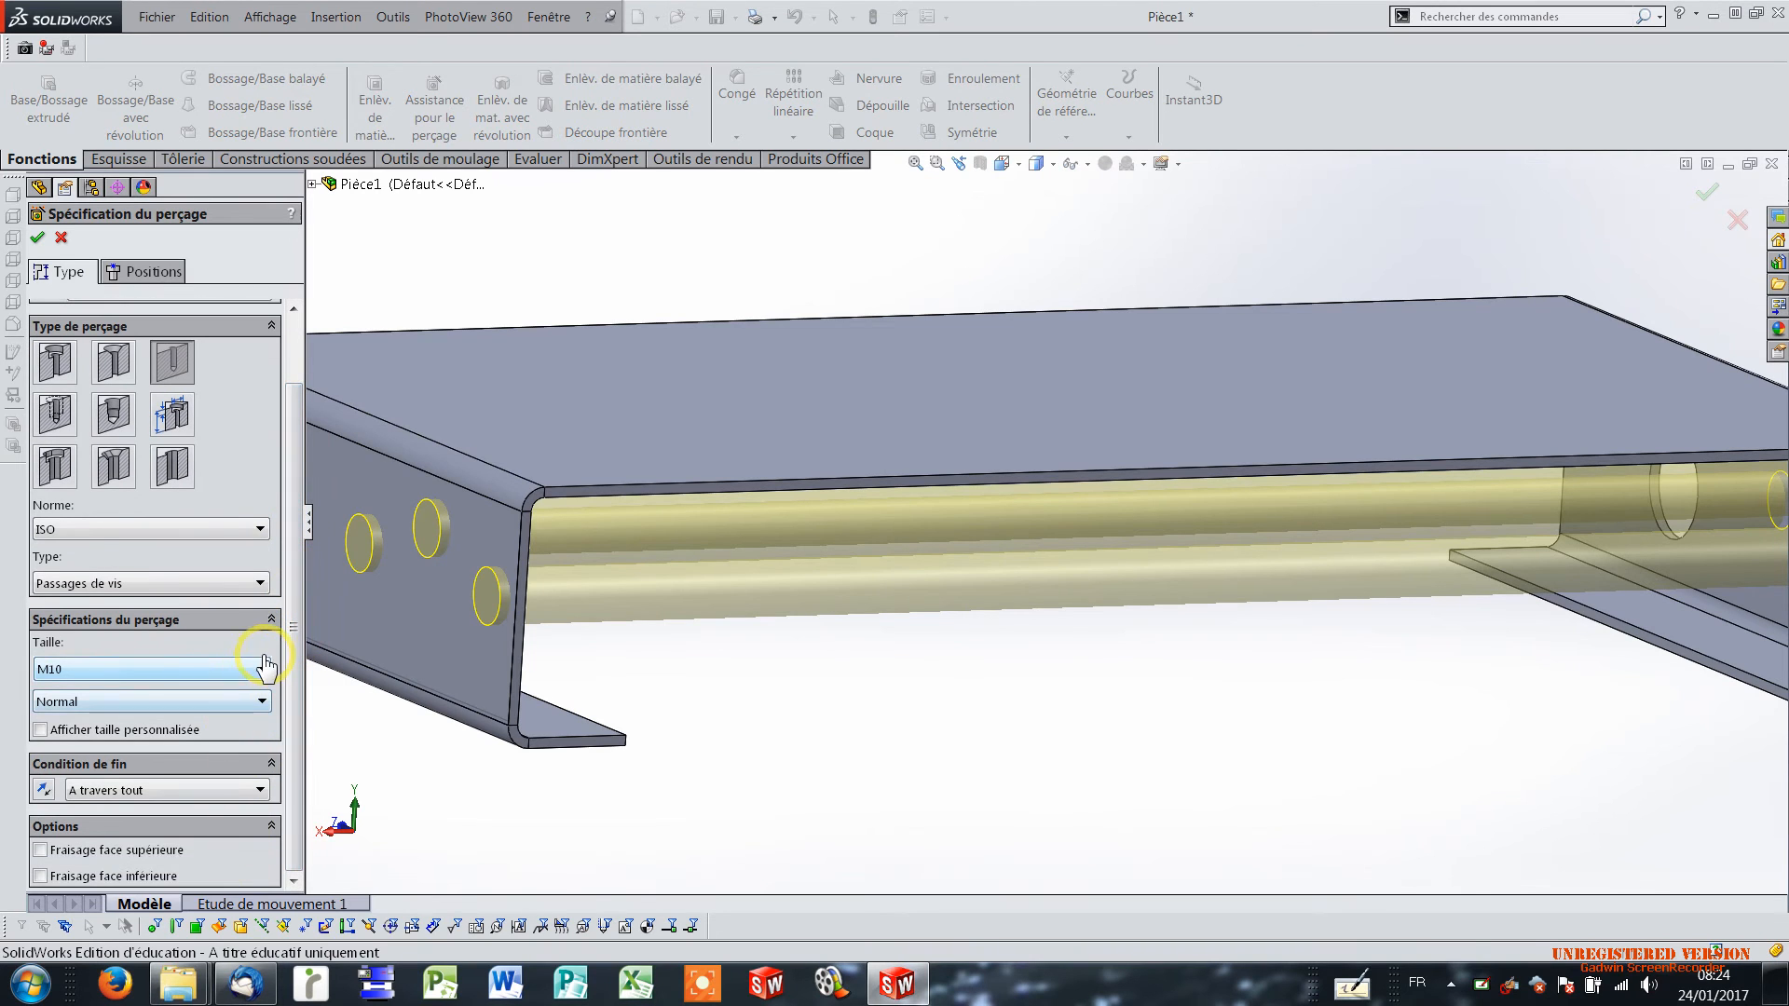
{"action": "left_click", "coordinate": [264, 670]}
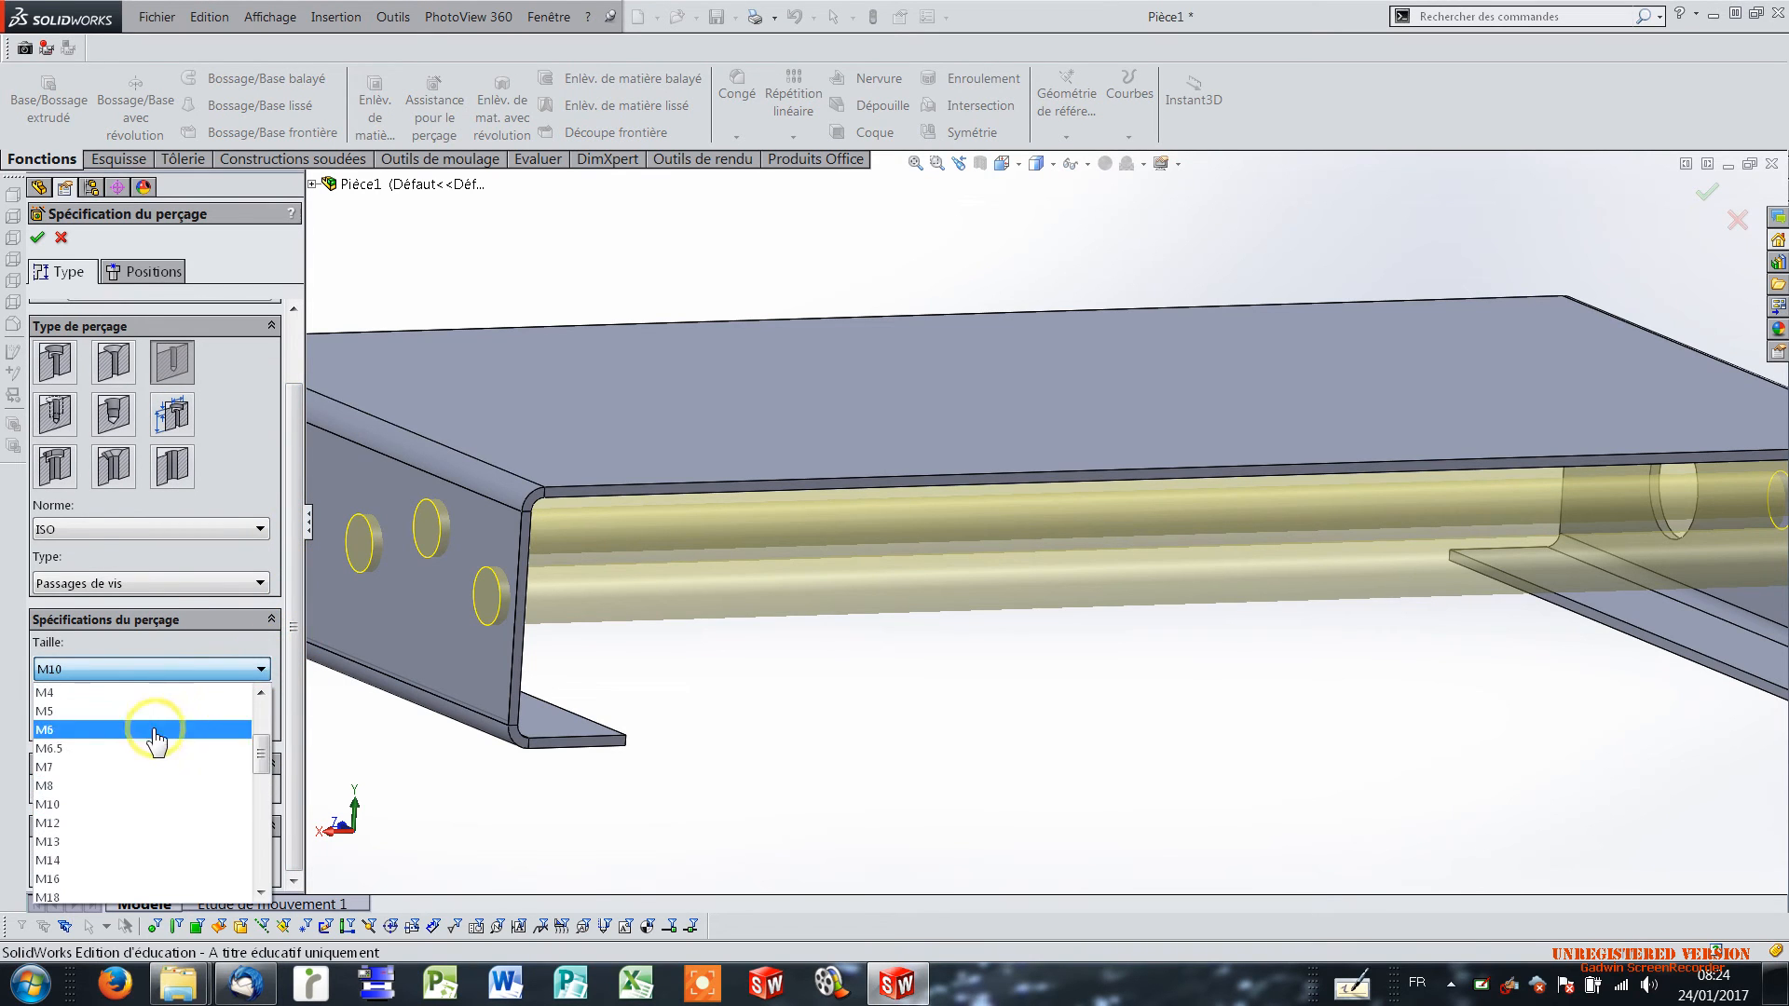
{"action": "left_click", "coordinate": [105, 788]}
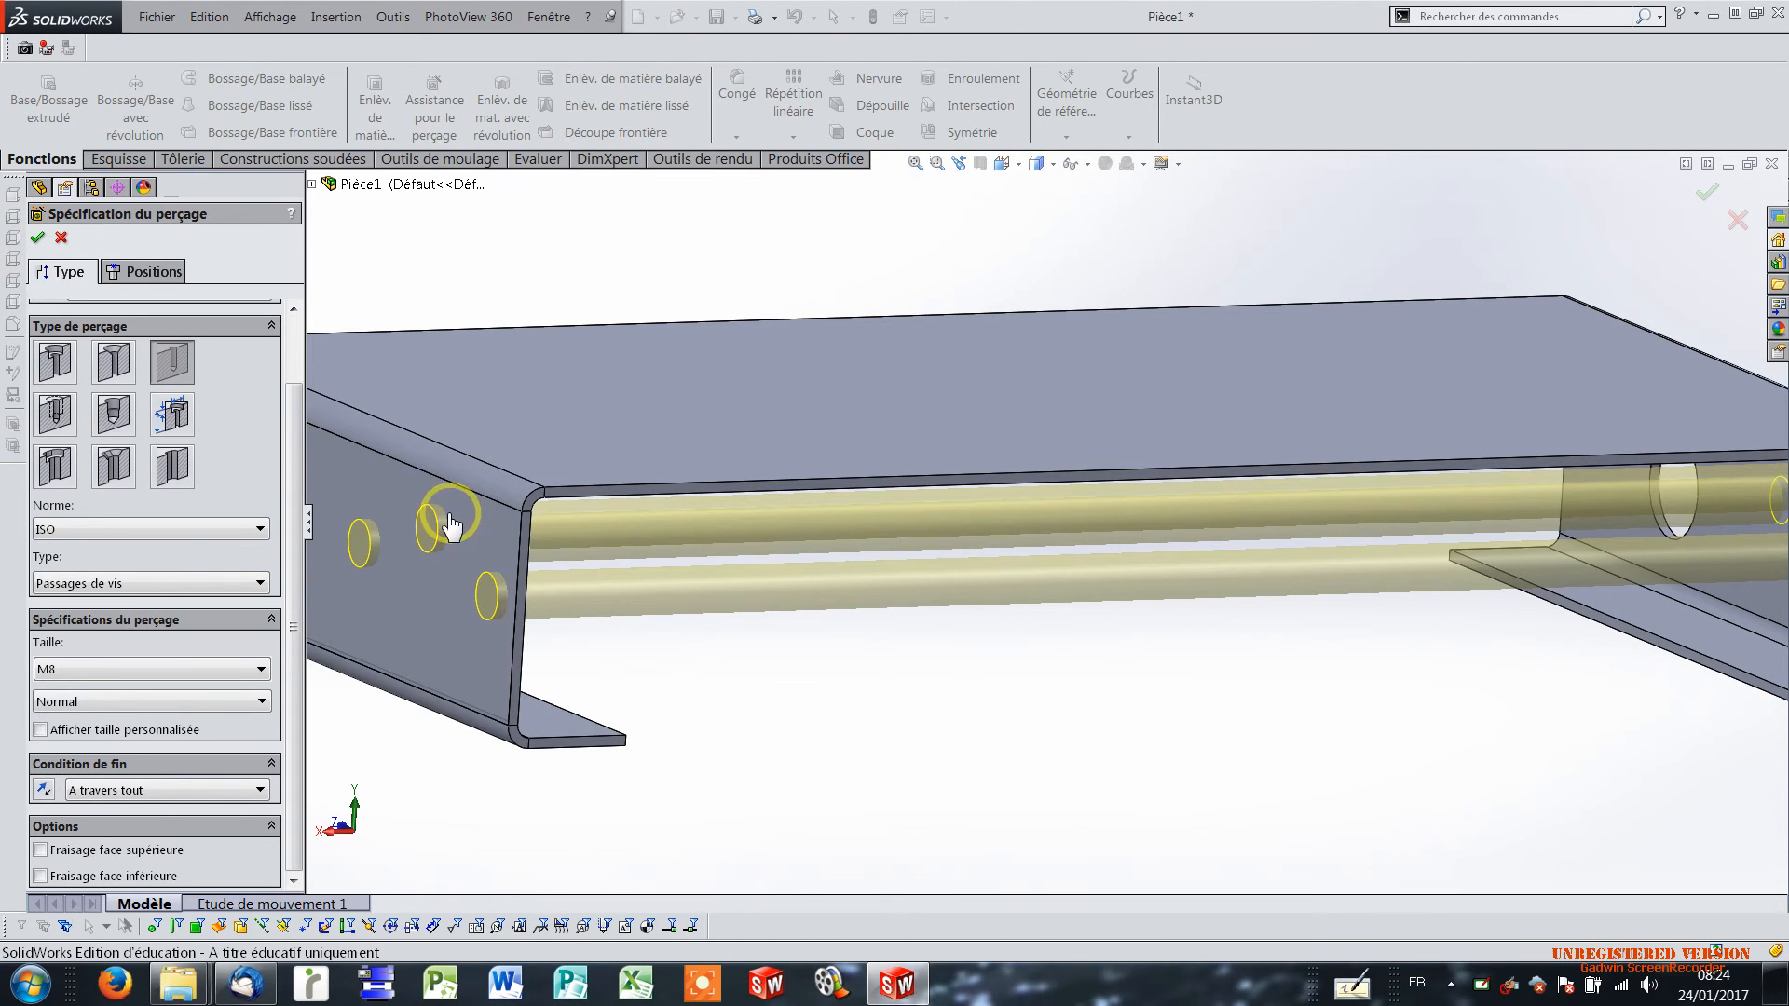
{"action": "left_click", "coordinate": [38, 240]}
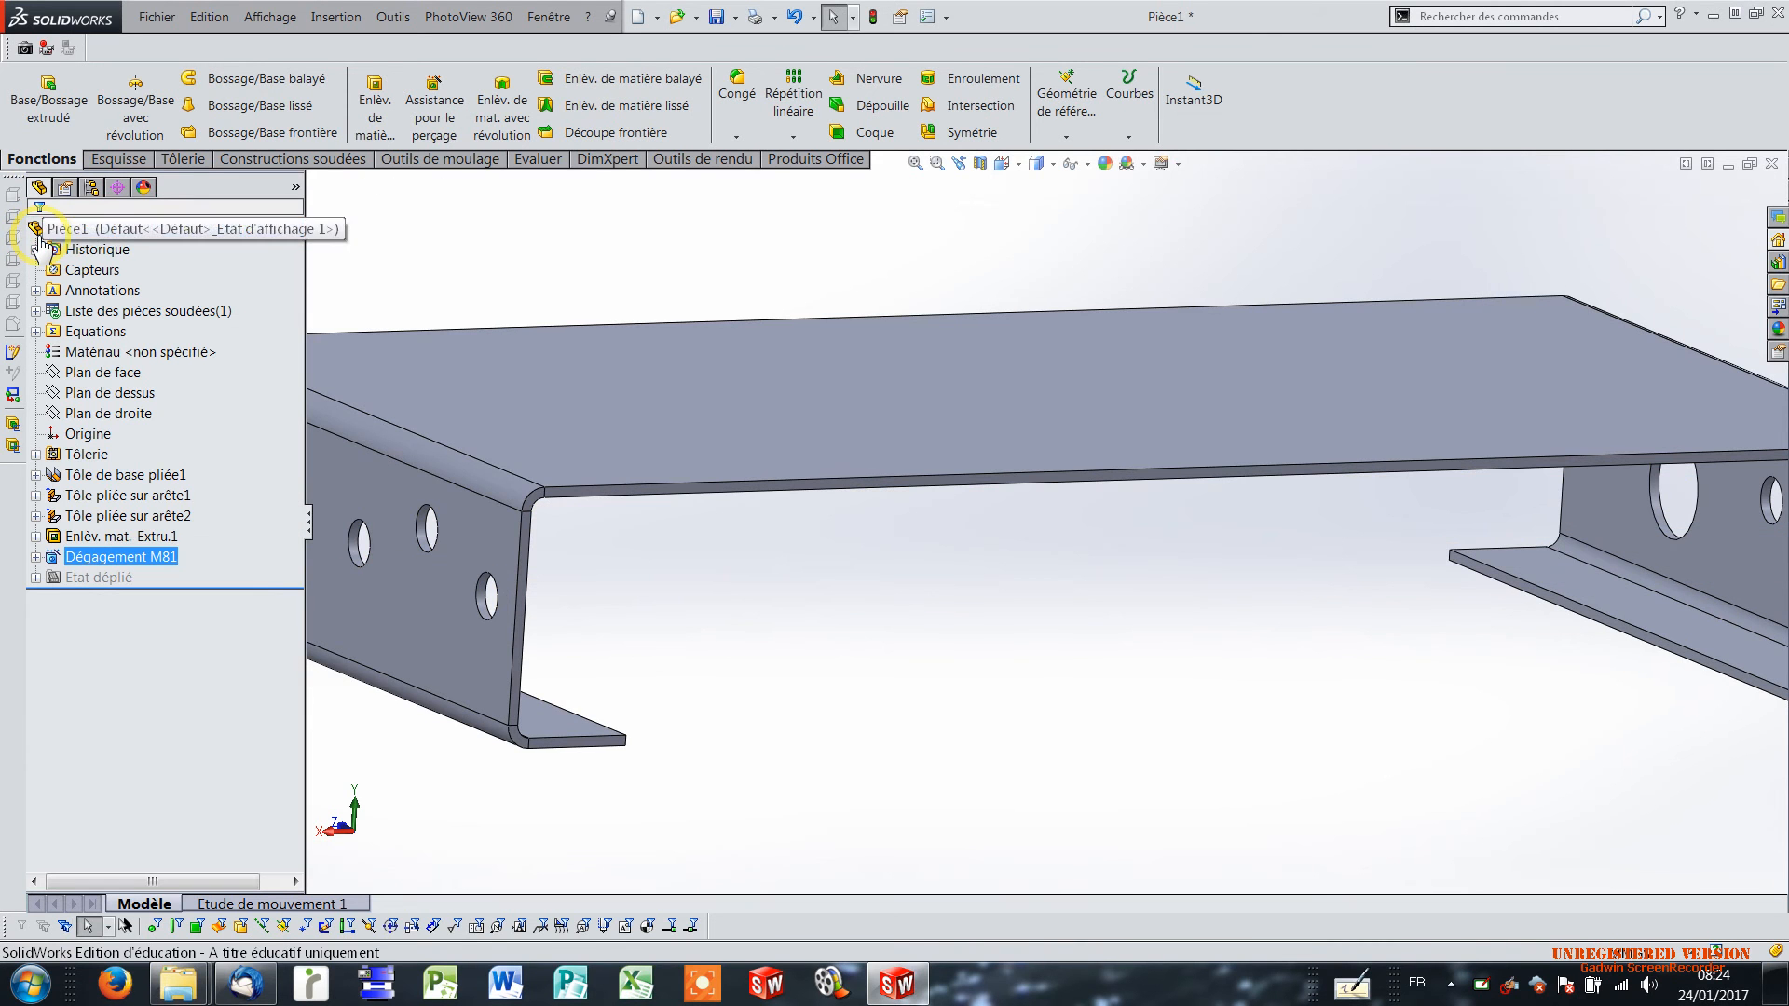
Edit the sketch of the extruded cut Enlèv. mat.-Extru.1, set the hole diameter to 25 mm and exit the sketch.
{"action": "left_click", "coordinate": [116, 536], "text": "ctrl"}
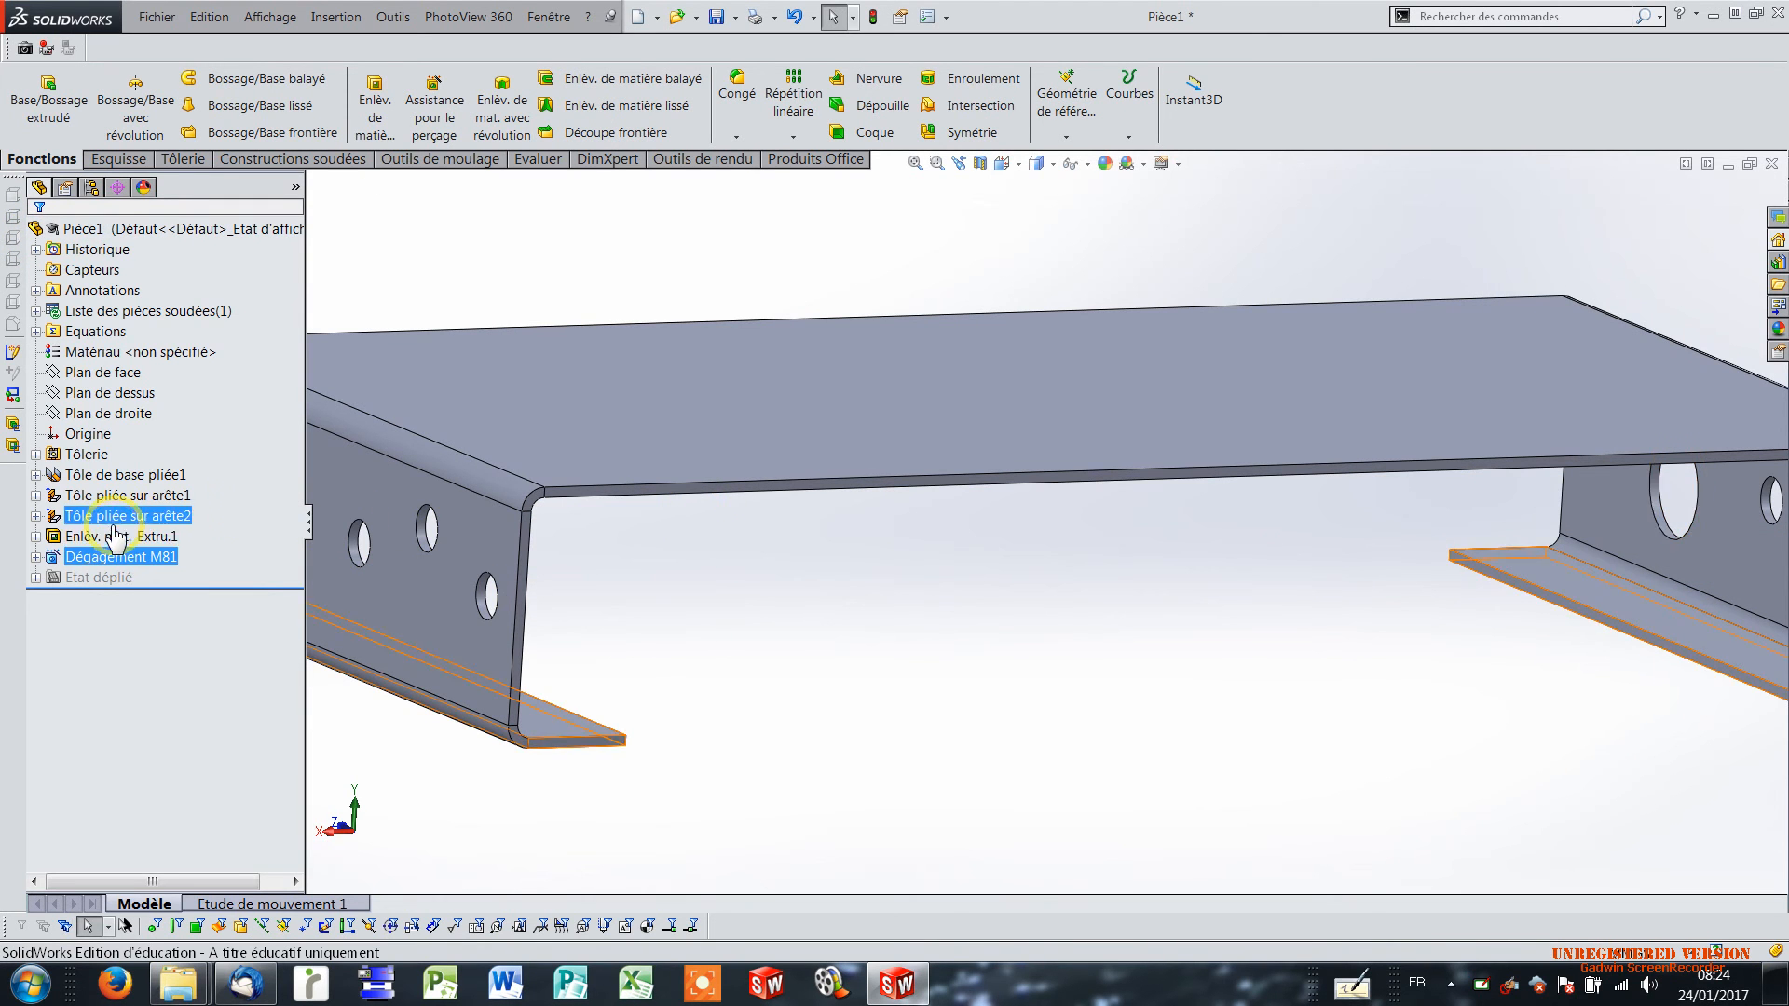
{"action": "right_click", "coordinate": [115, 541]}
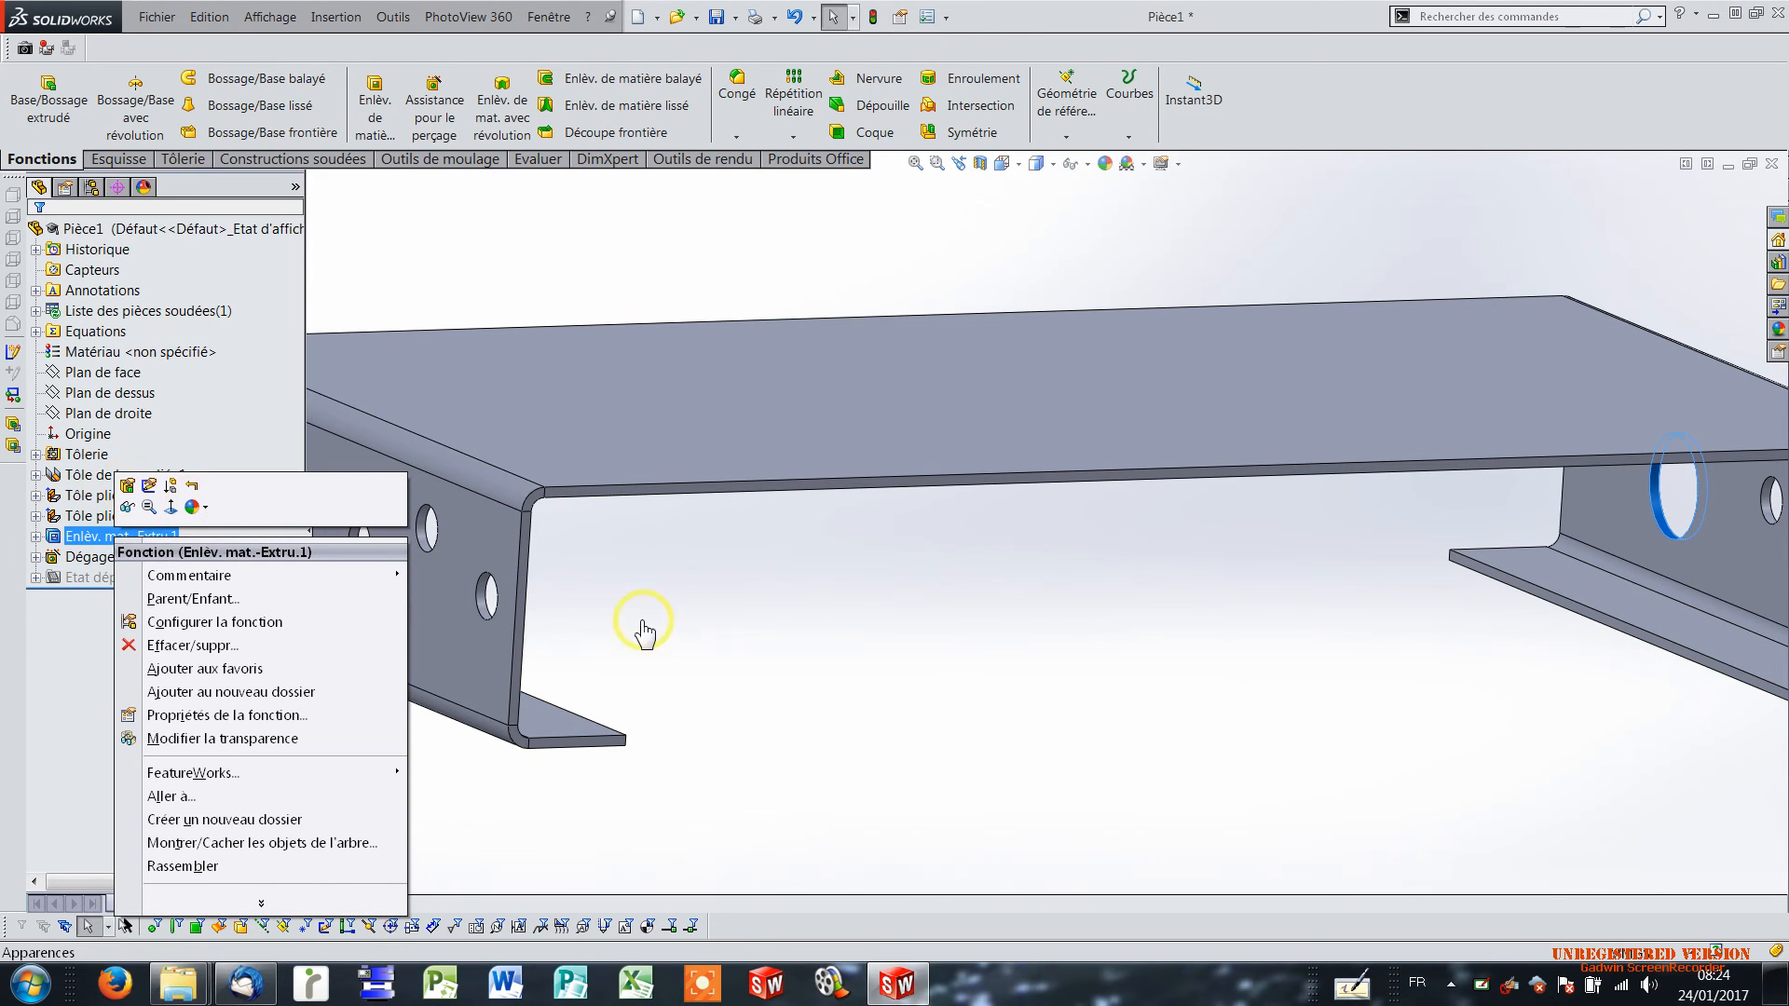
{"action": "scroll", "coordinate": [774, 642], "scroll_direction": "up", "scroll_amount": 2}
{"action": "right_click", "coordinate": [139, 546]}
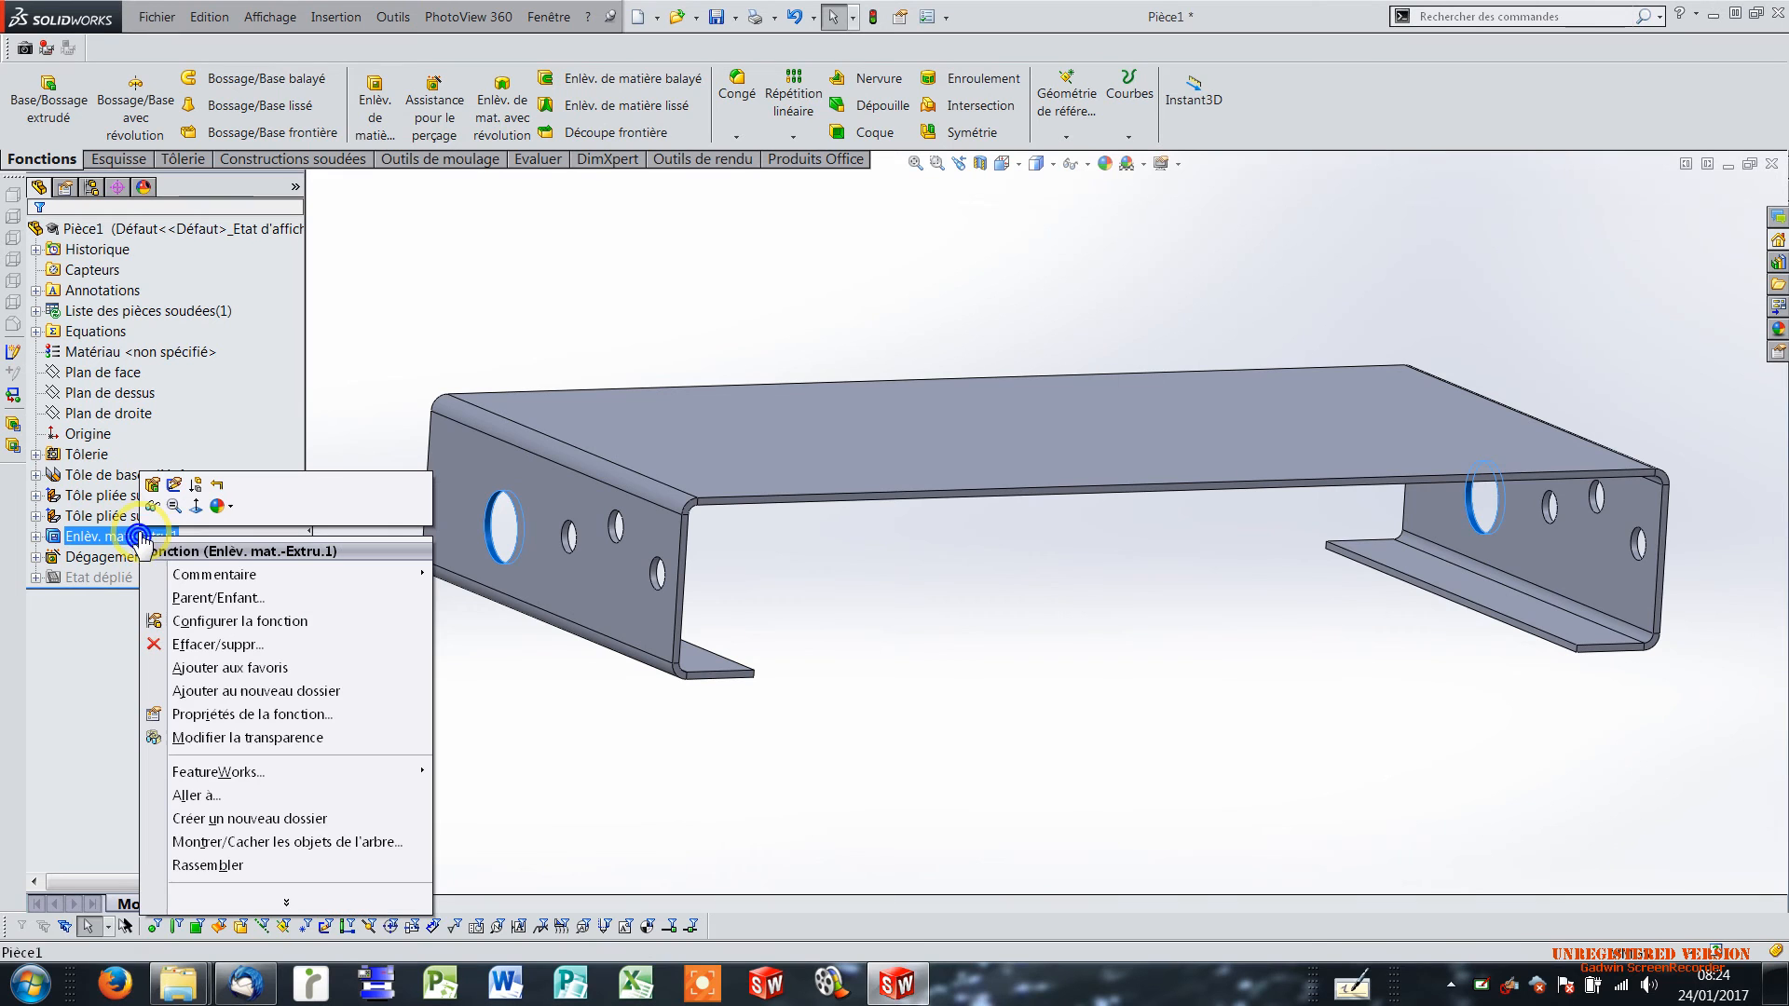
{"action": "left_click", "coordinate": [173, 486]}
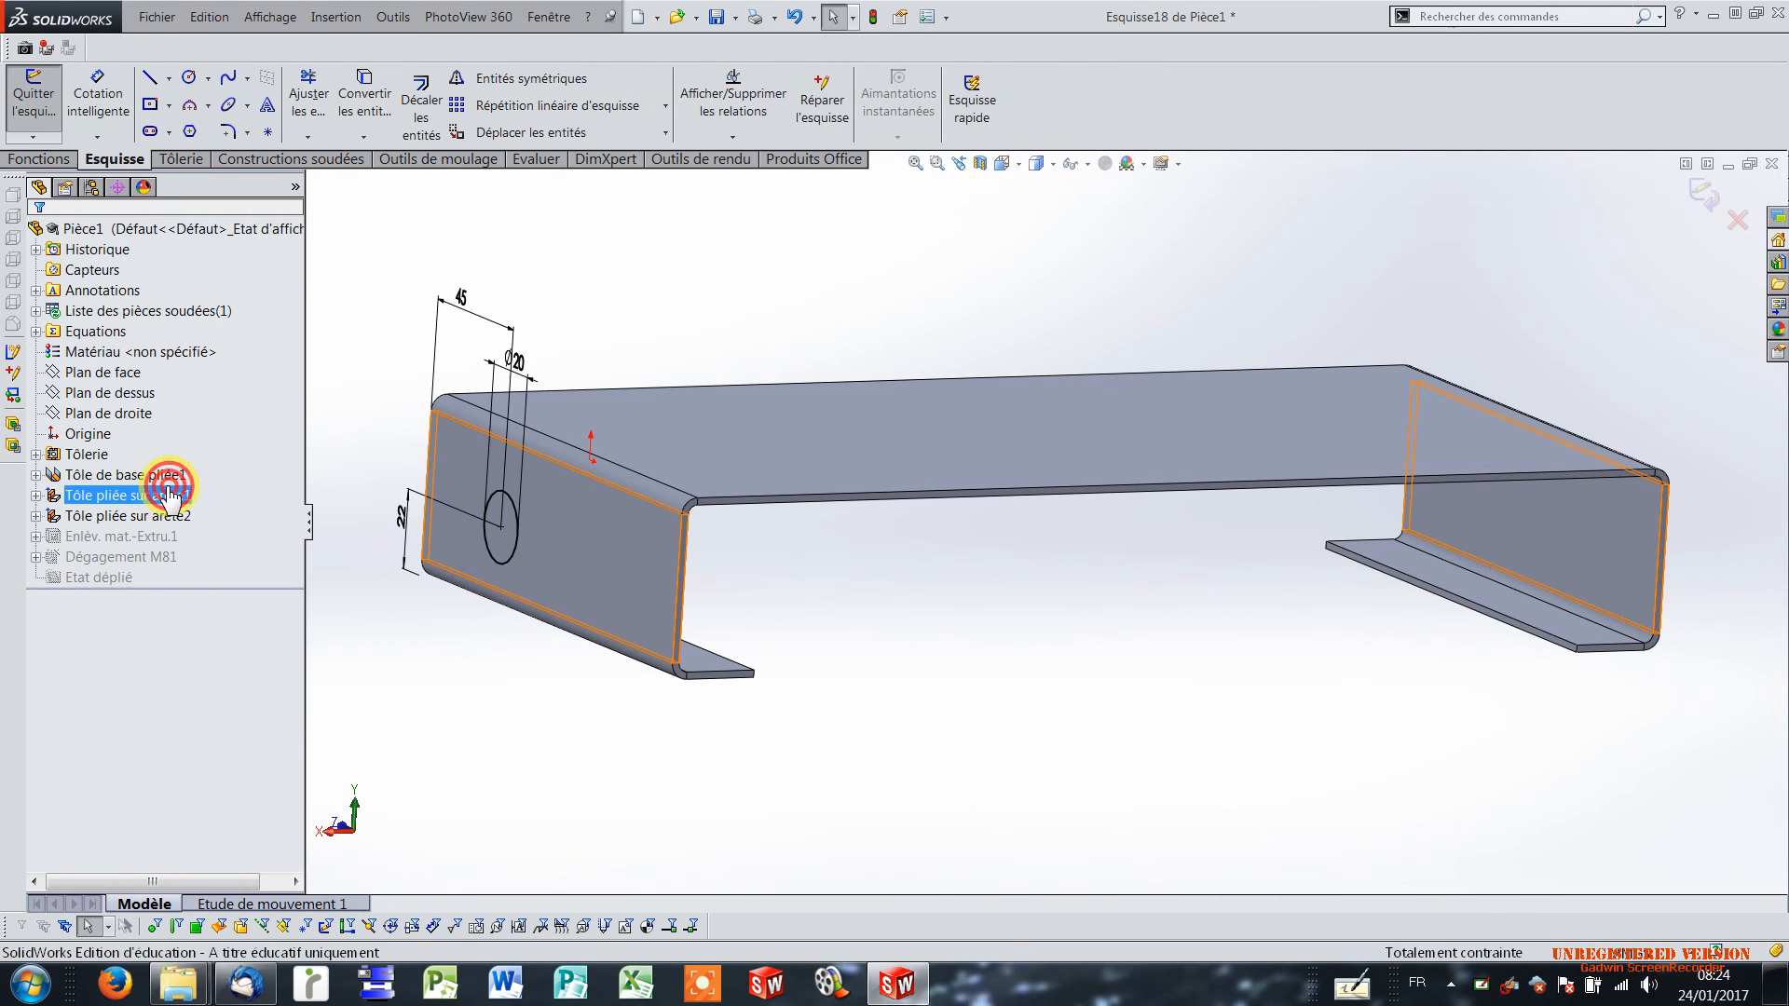
{"action": "double_click", "coordinate": [512, 366]}
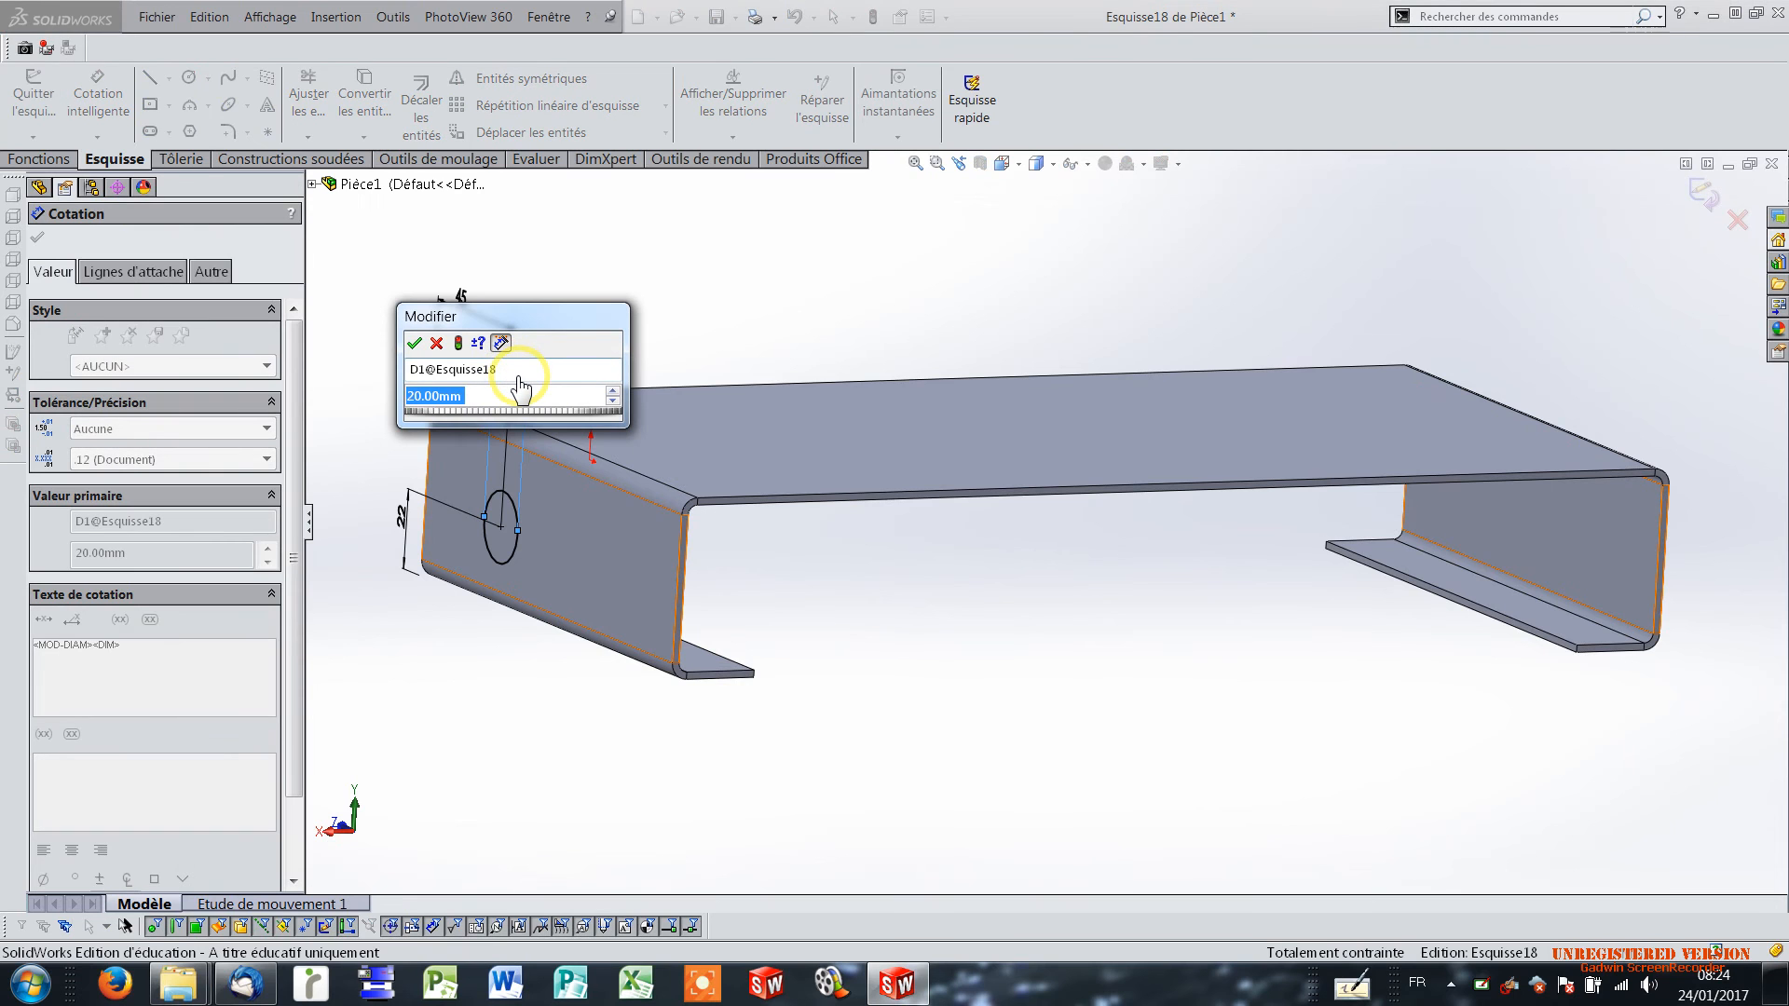
{"action": "type", "text": "25"}
{"action": "key", "text": "Return"}
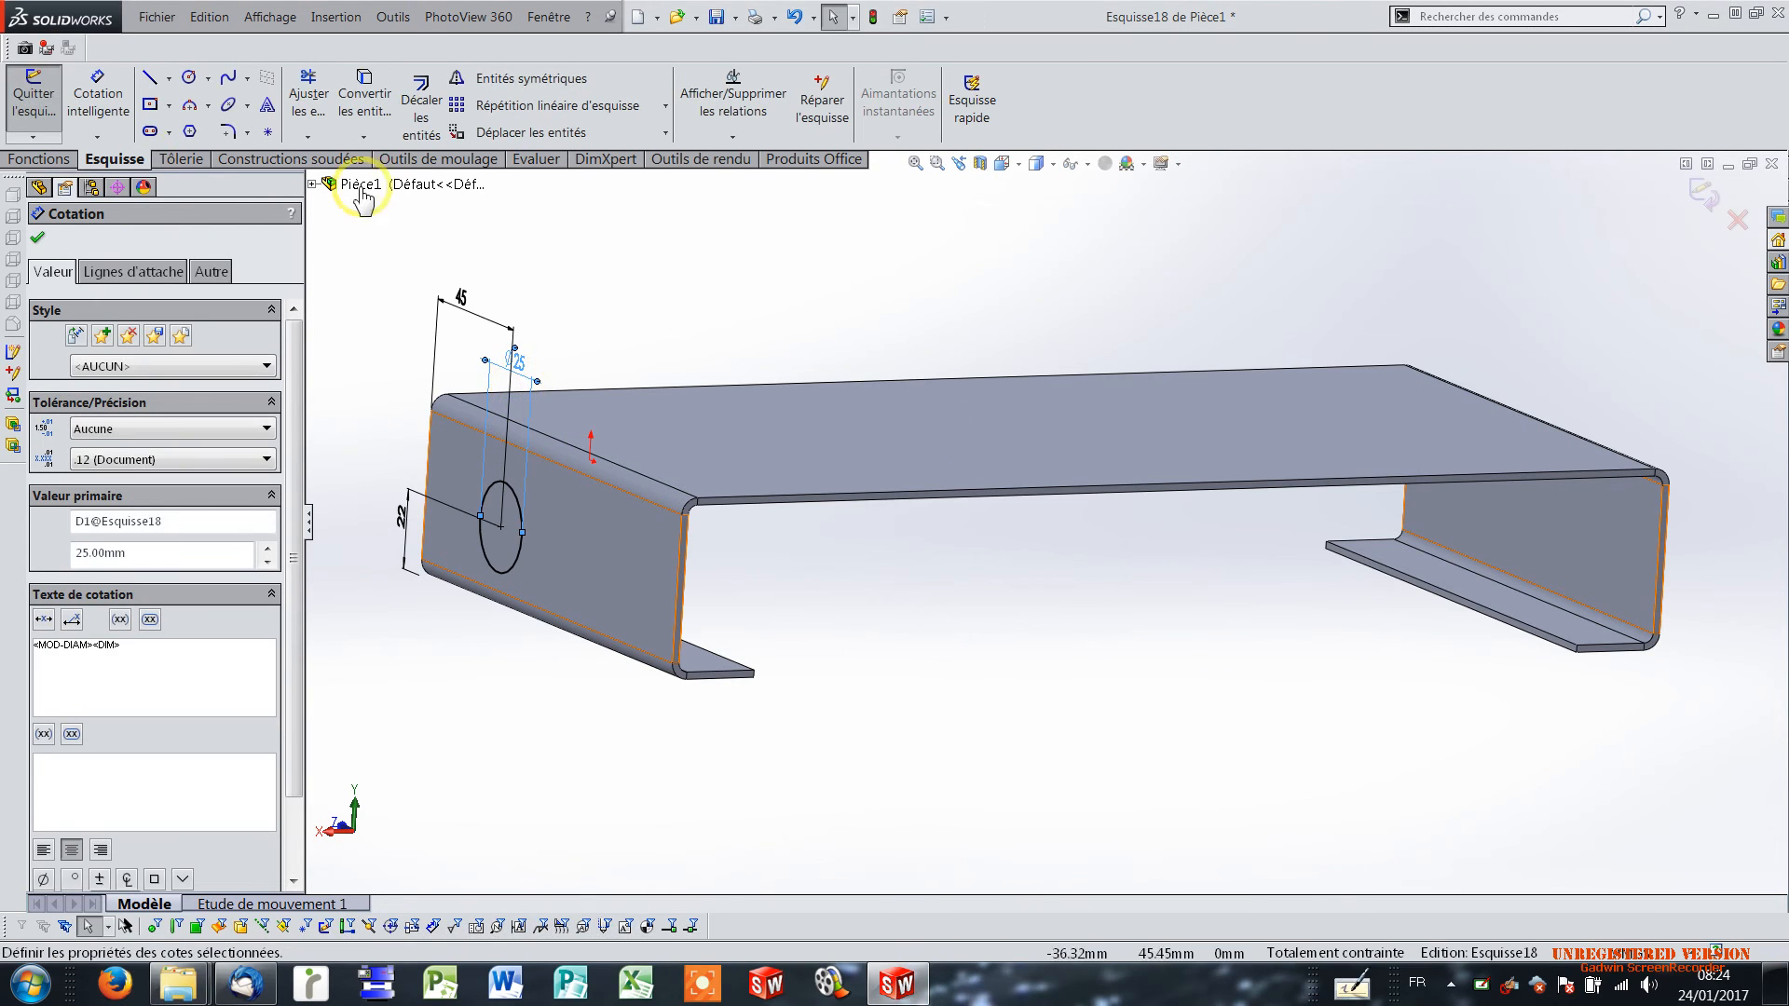
{"action": "left_click", "coordinate": [33, 101]}
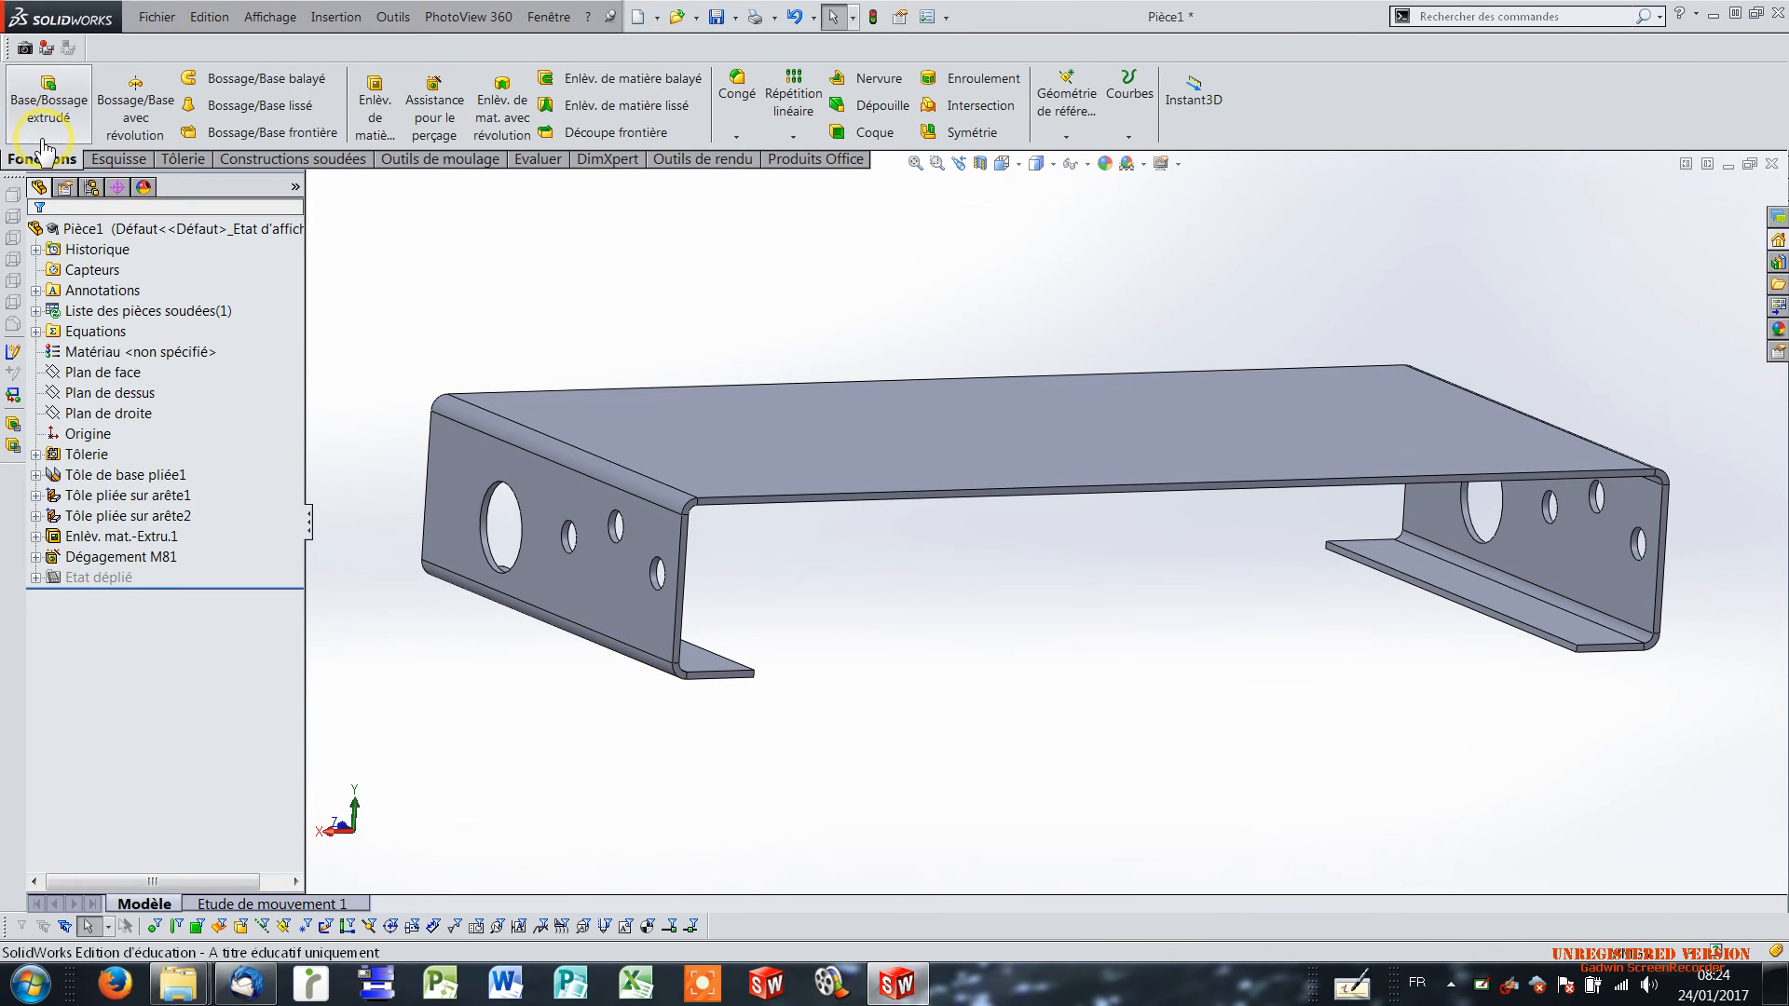
Open Esquisse1 of the base flange Tôle de base pliée1 for editing and orient the view to the top.
{"action": "left_click", "coordinate": [128, 495]}
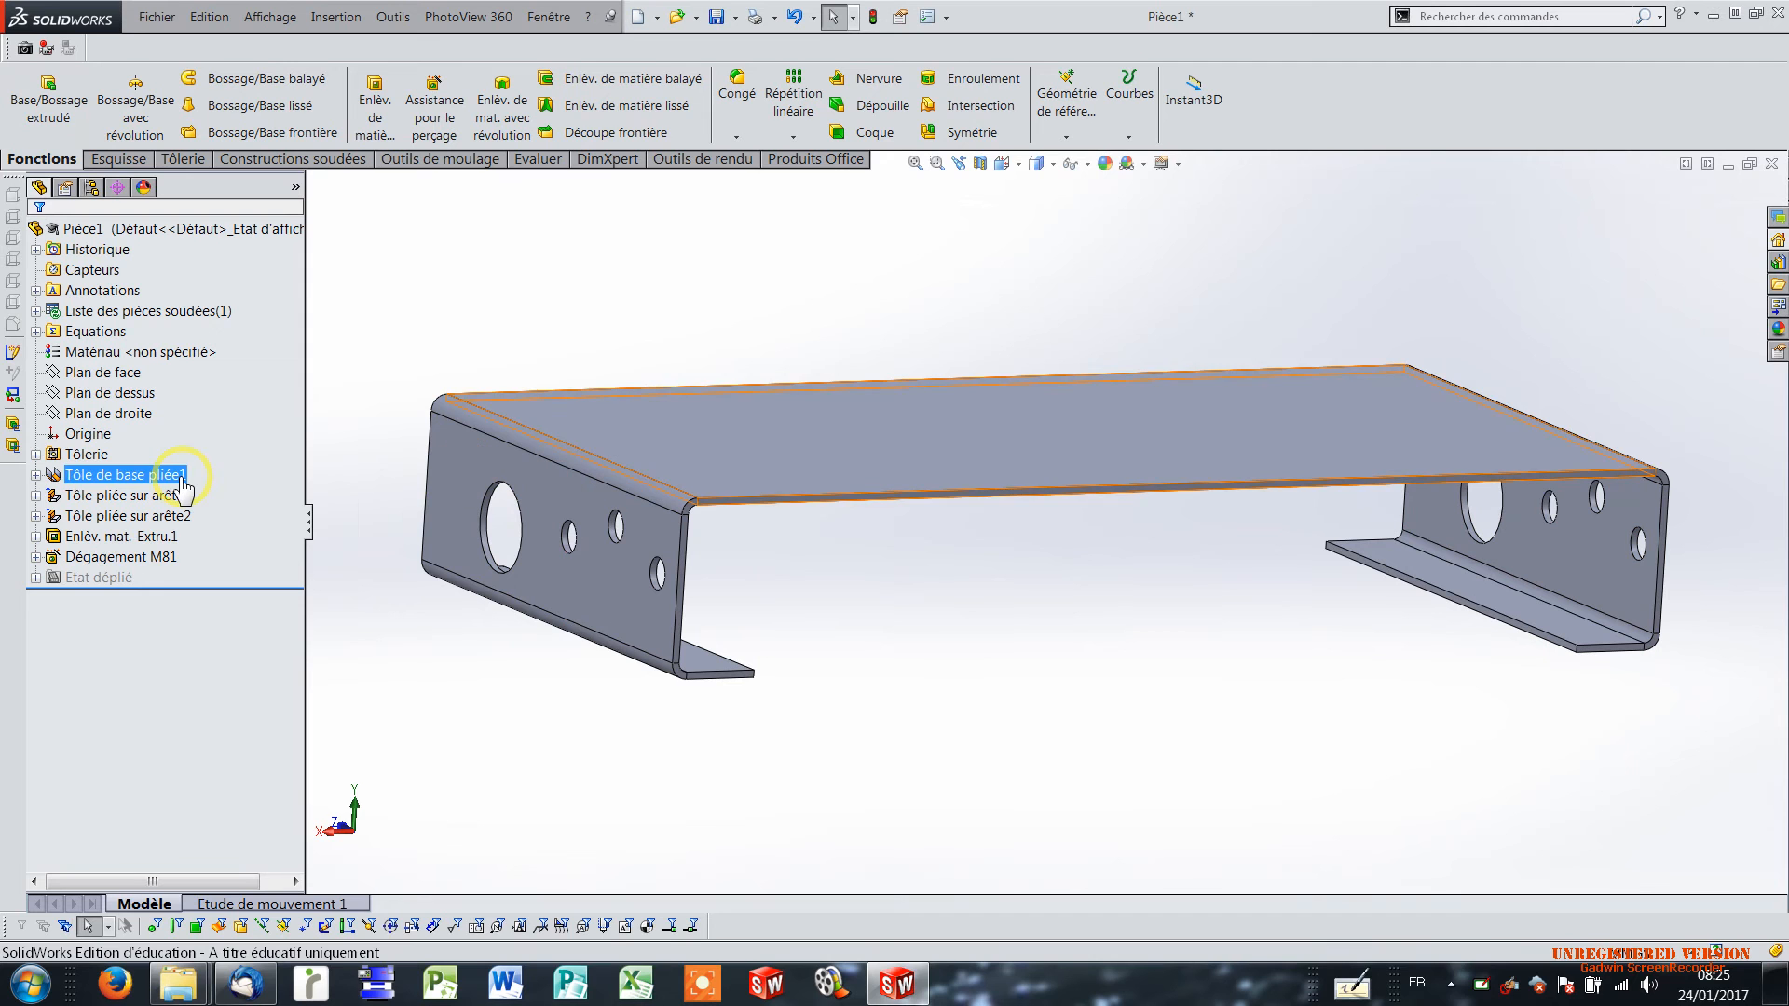
{"action": "left_click", "coordinate": [35, 475]}
{"action": "left_click", "coordinate": [130, 495]}
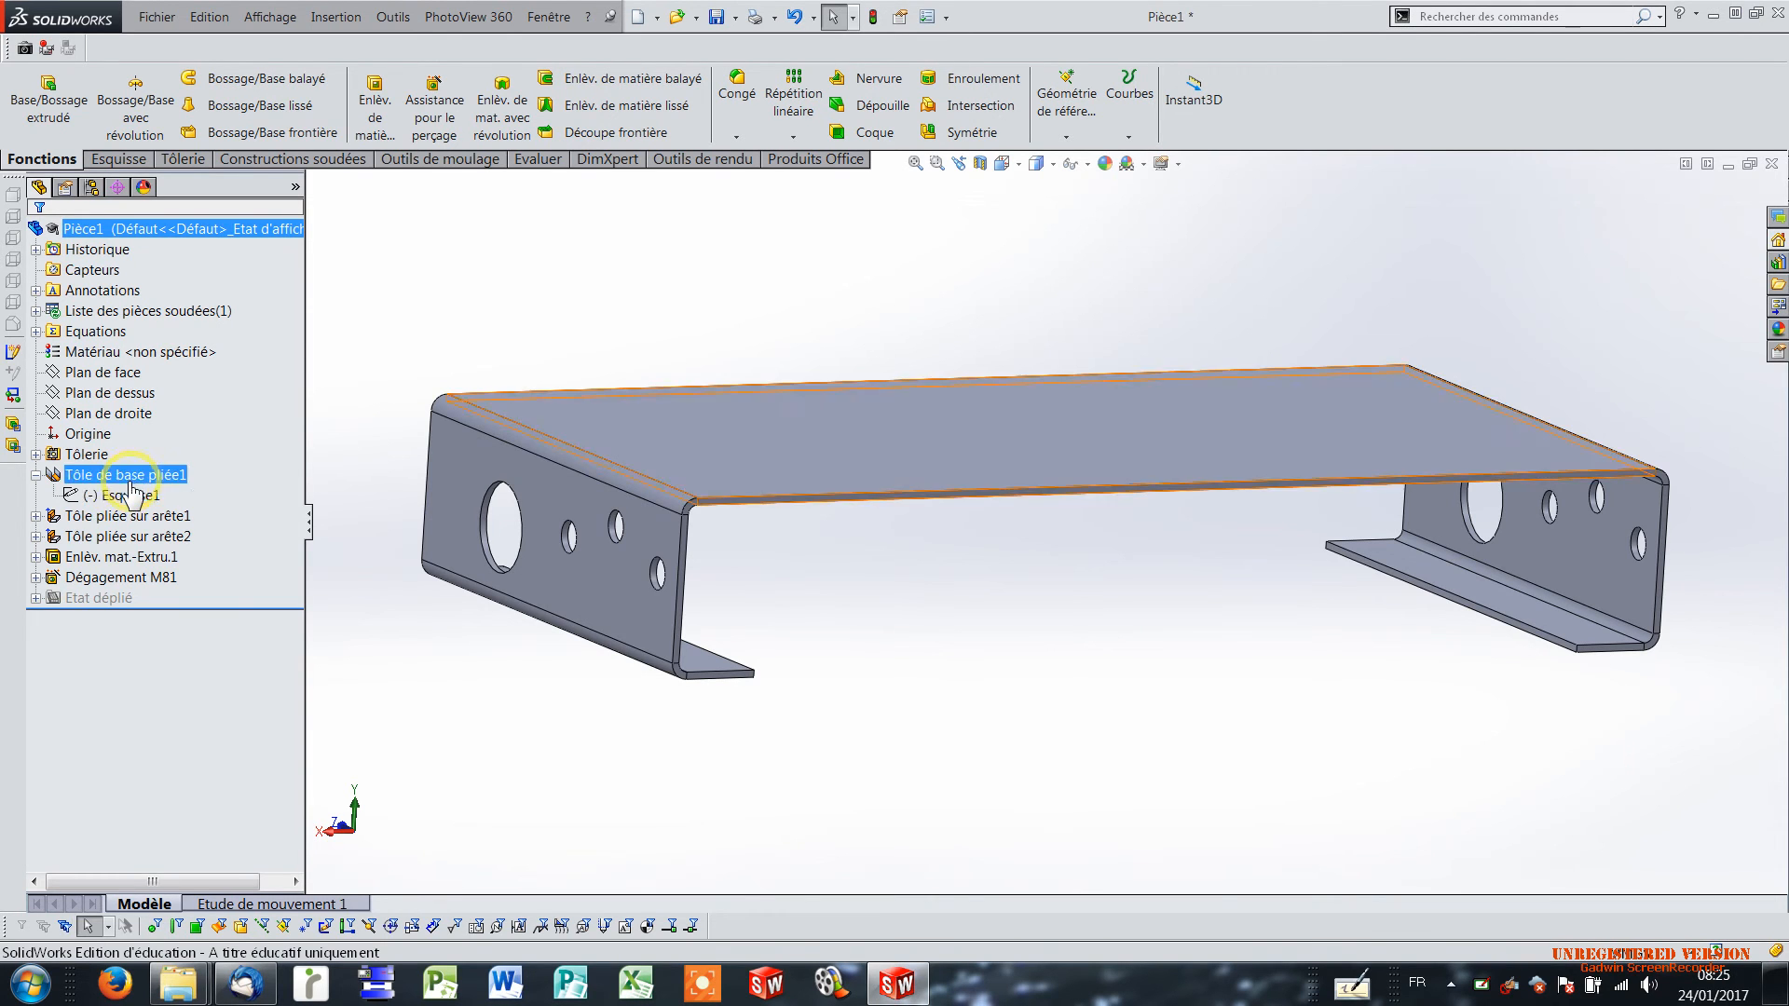
{"action": "right_click", "coordinate": [121, 501]}
{"action": "left_click", "coordinate": [141, 441]}
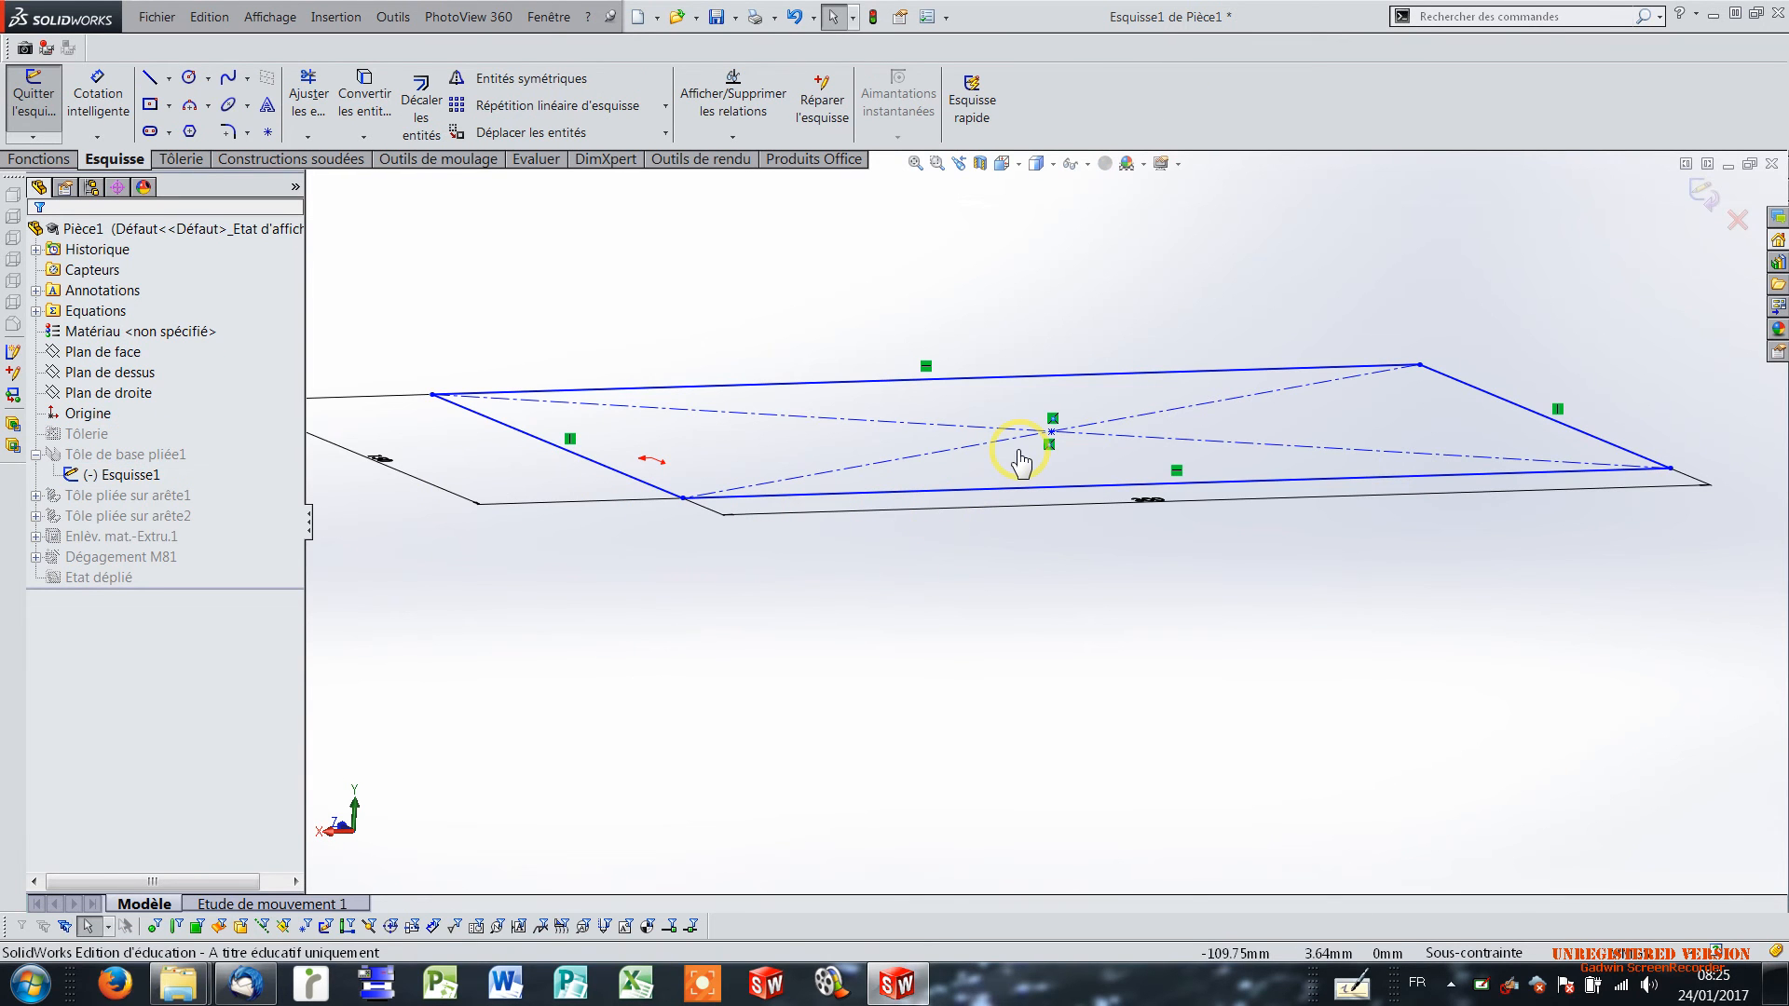
{"action": "left_click", "coordinate": [1014, 164]}
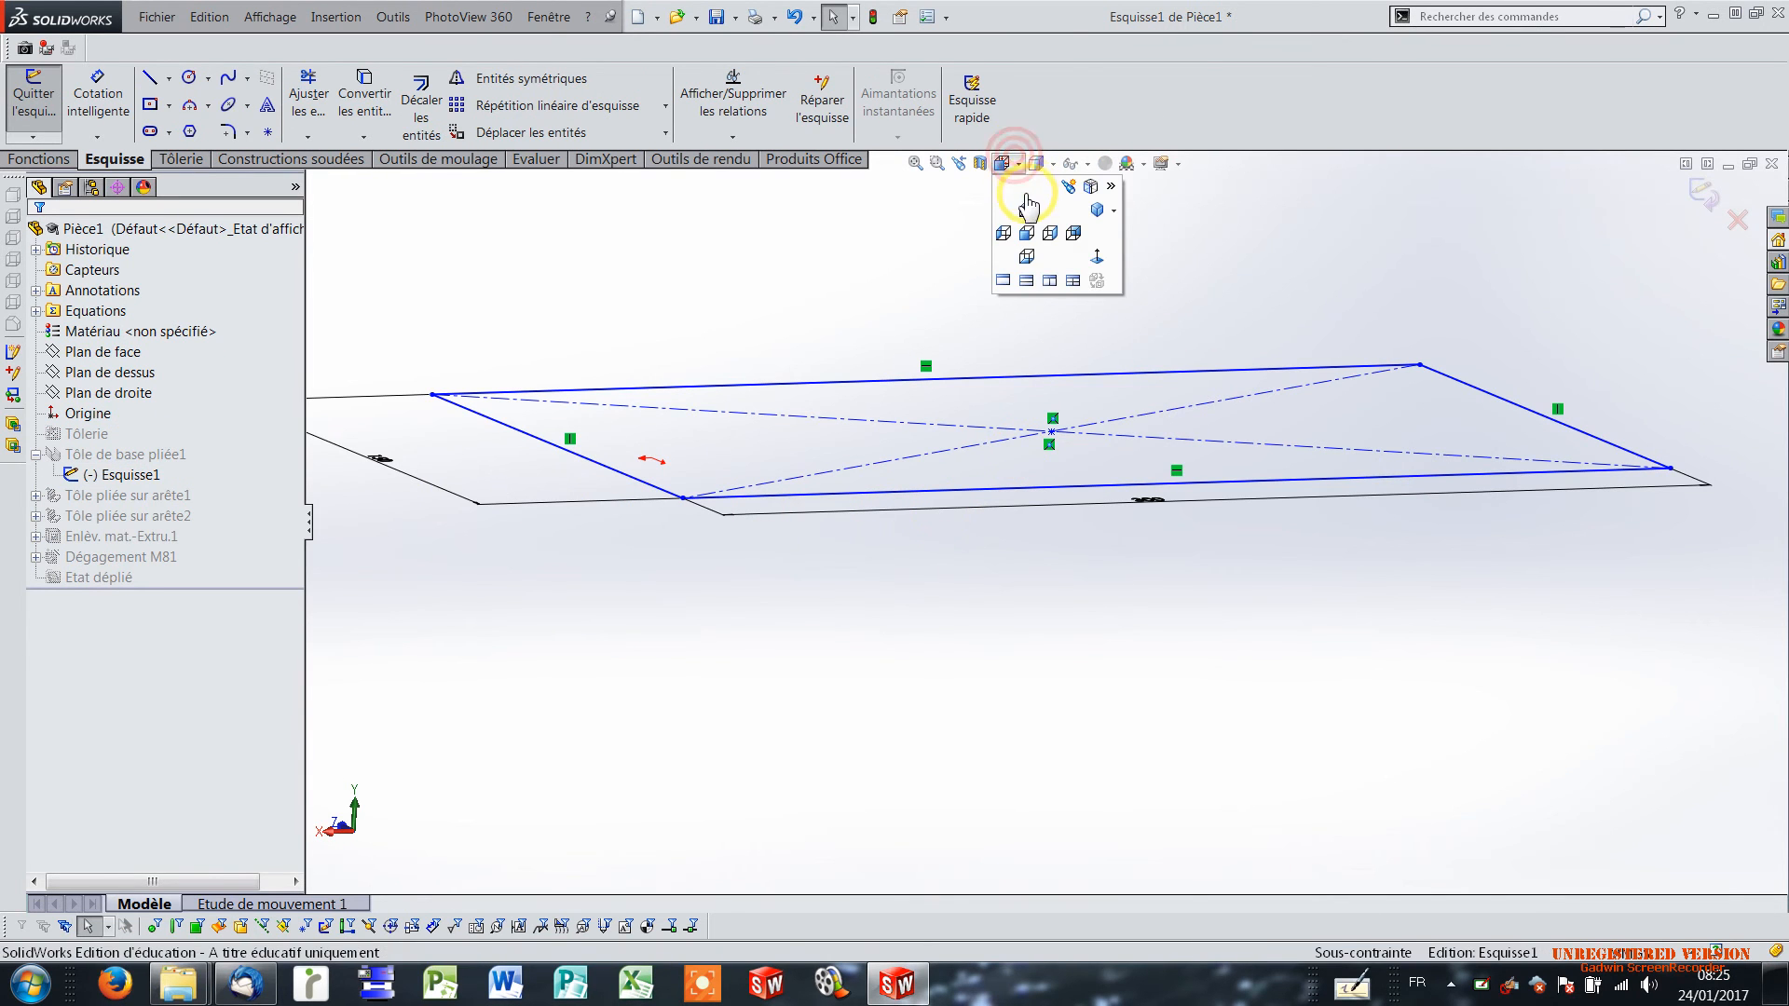
{"action": "left_click", "coordinate": [1025, 199]}
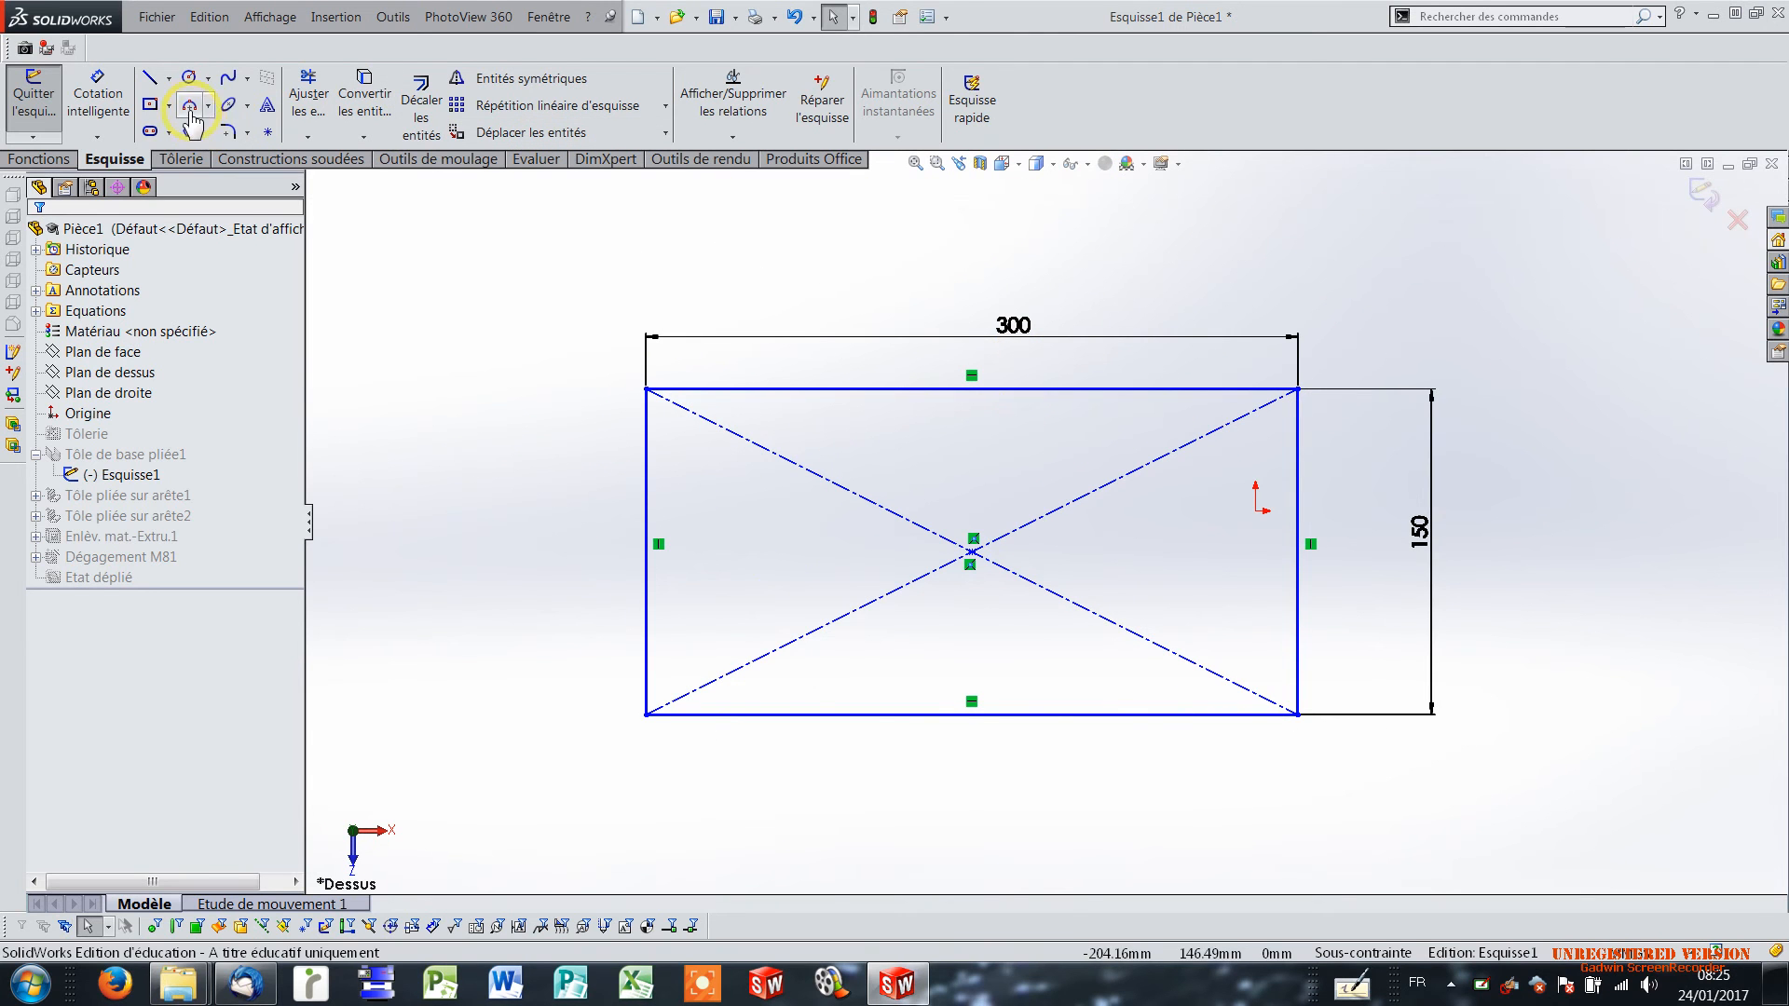
Sketch a circle about 21 mm in diameter and, below it, a centre rectangle about 99 by 37 mm inside the base outline.
{"action": "left_click", "coordinate": [190, 79]}
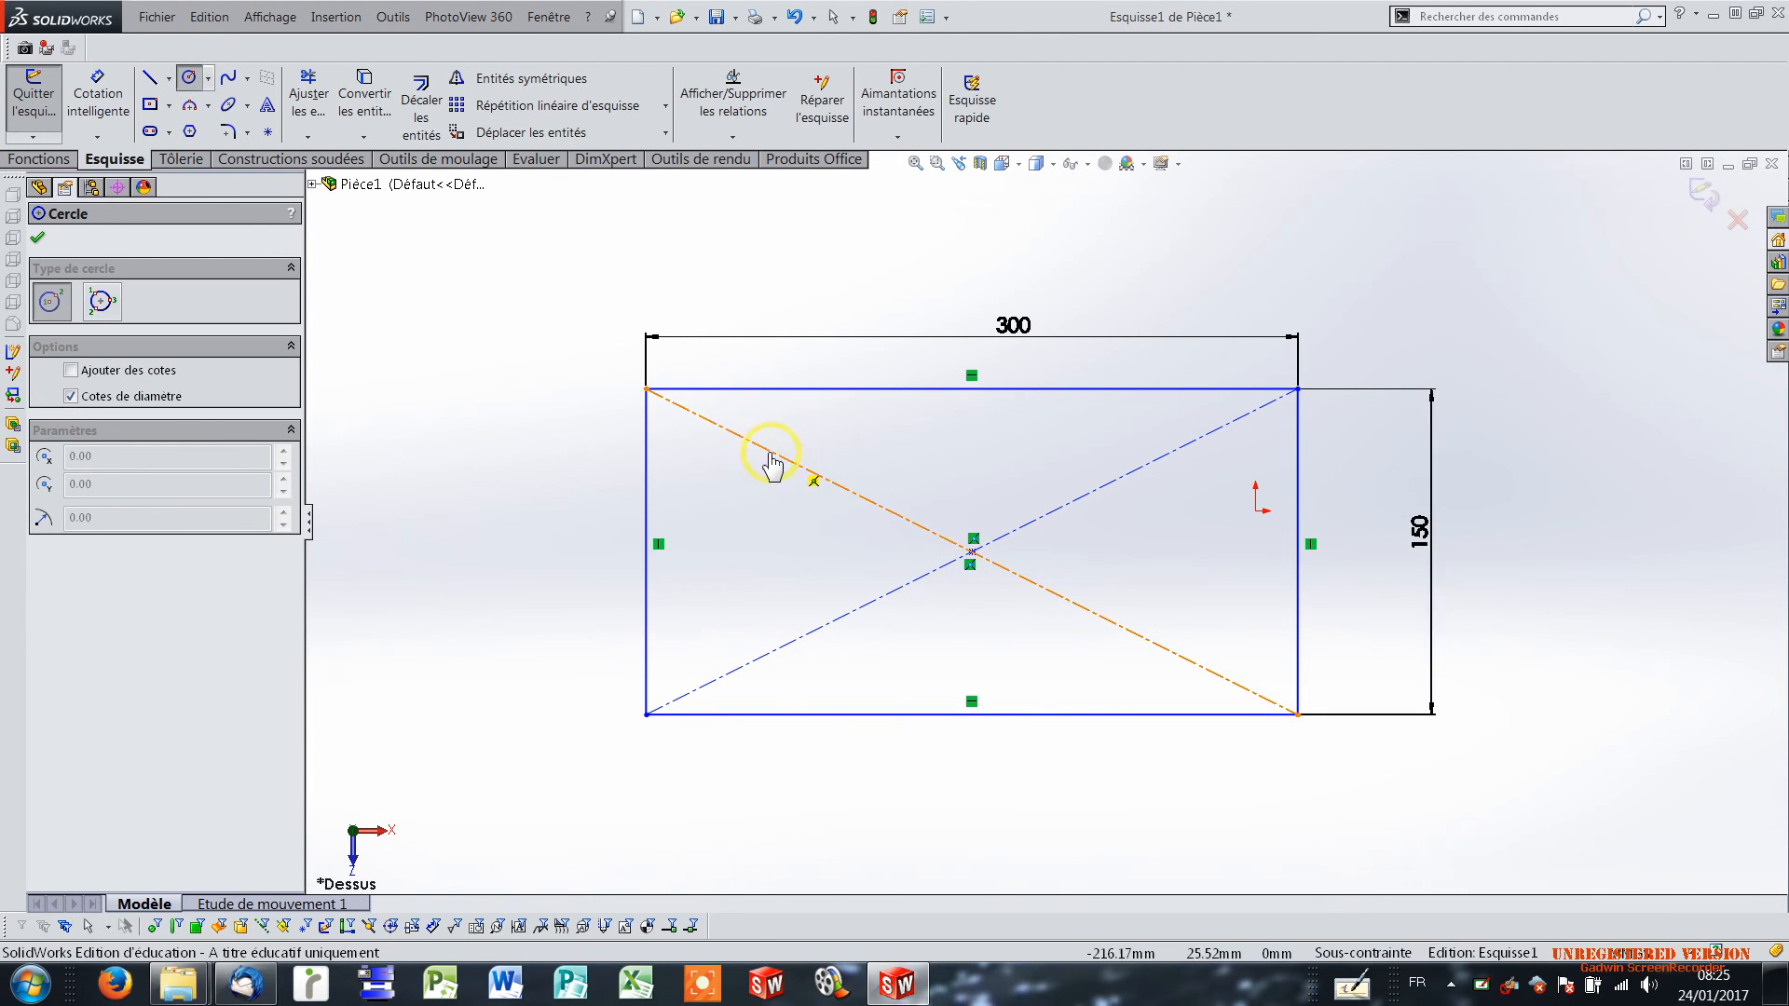
{"action": "left_click_drag", "start_coordinate": [747, 483], "coordinate": [760, 499]}
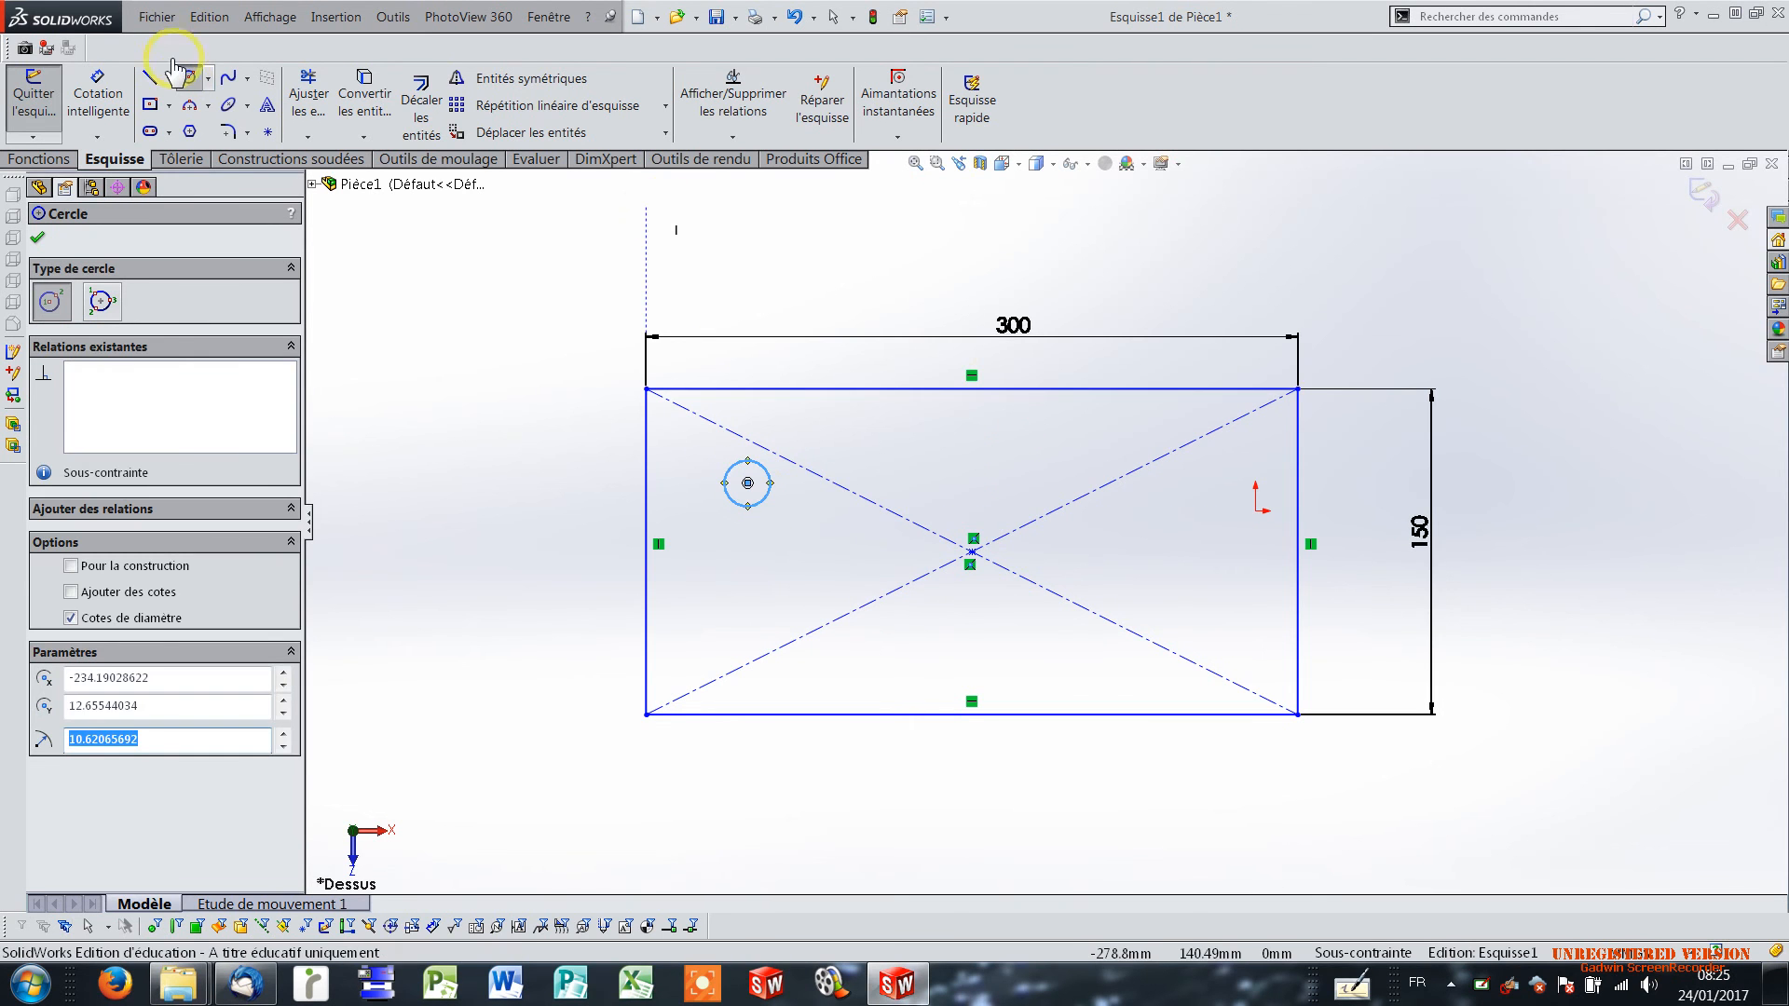
{"action": "left_click", "coordinate": [151, 106]}
{"action": "left_click", "coordinate": [826, 577]}
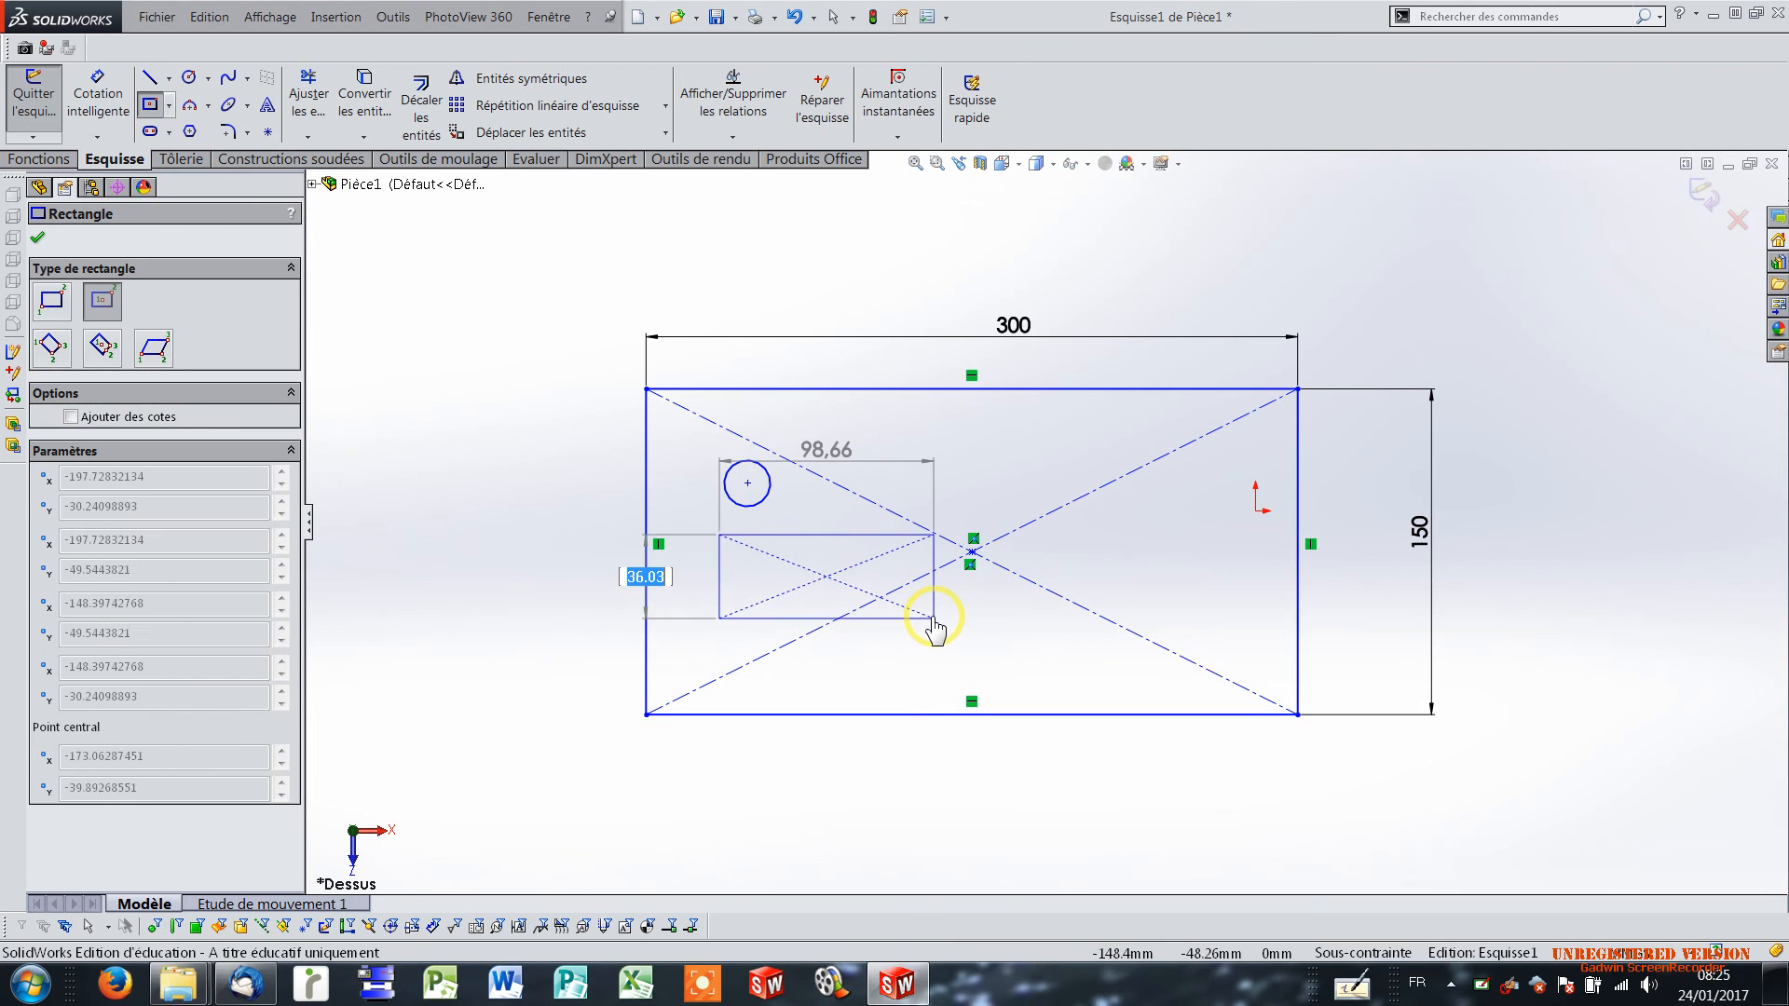
{"action": "left_click", "coordinate": [933, 616]}
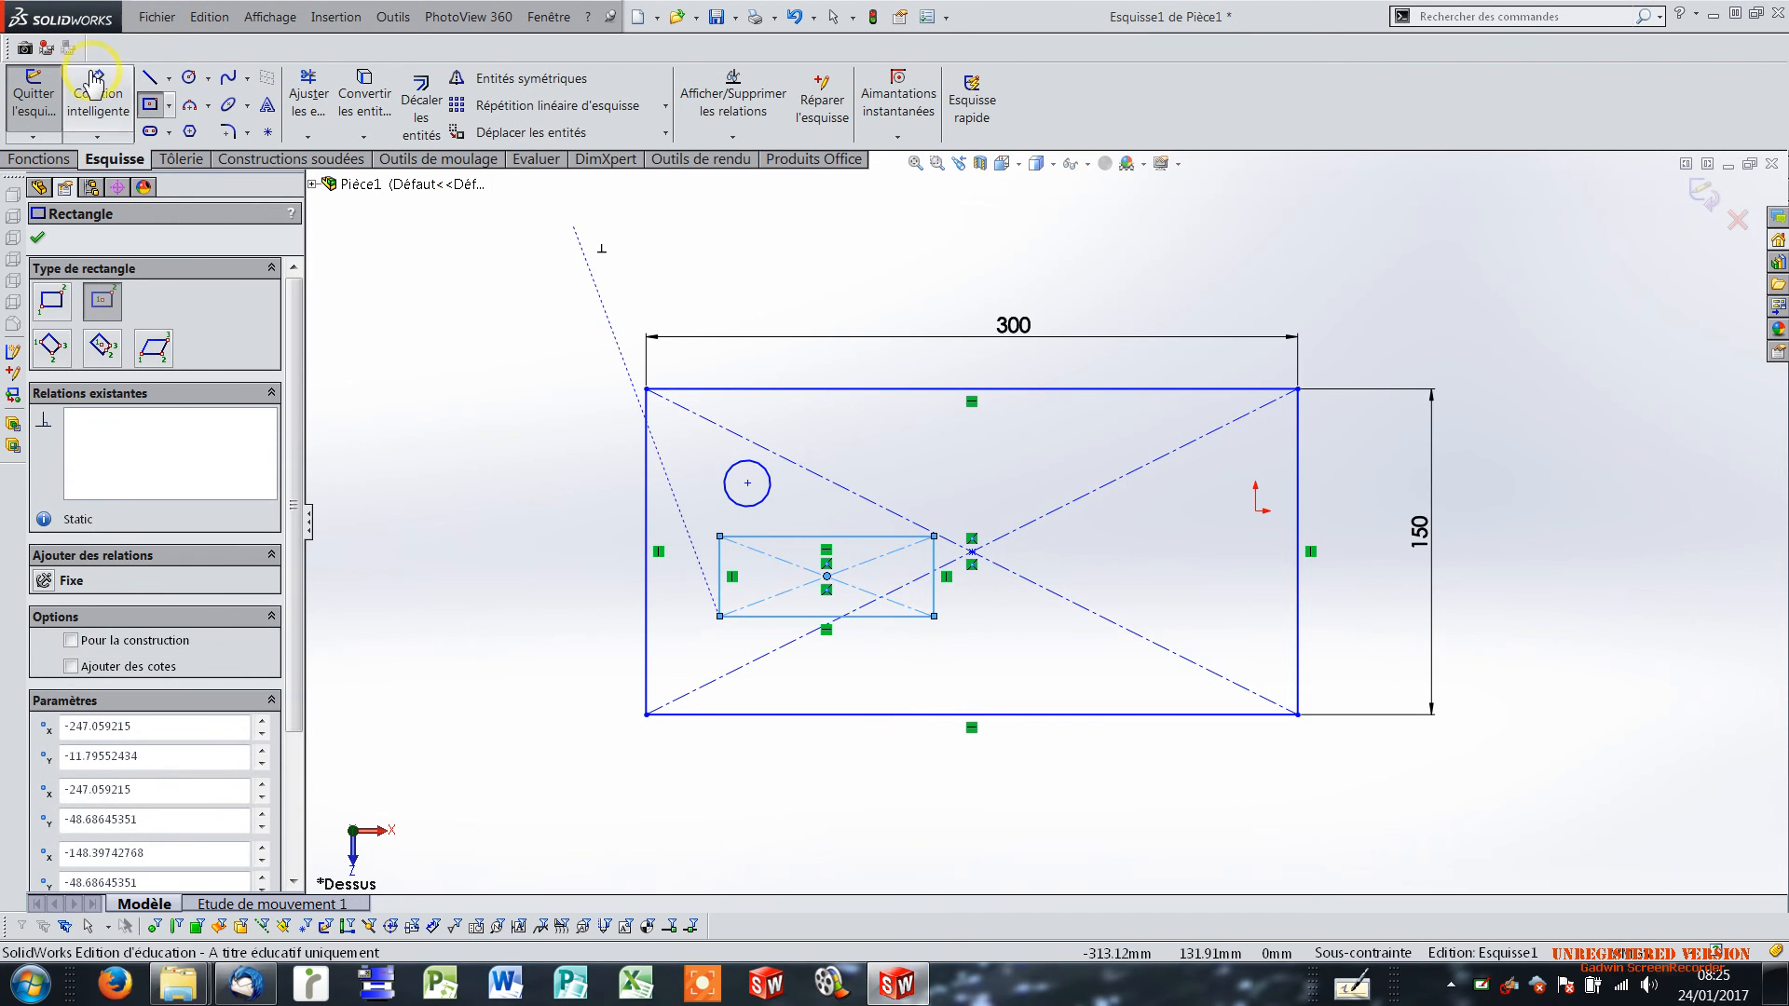
Dimension the inner rectangle's horizontal width as 100 mm.
{"action": "left_click", "coordinate": [97, 88]}
{"action": "left_click", "coordinate": [826, 577]}
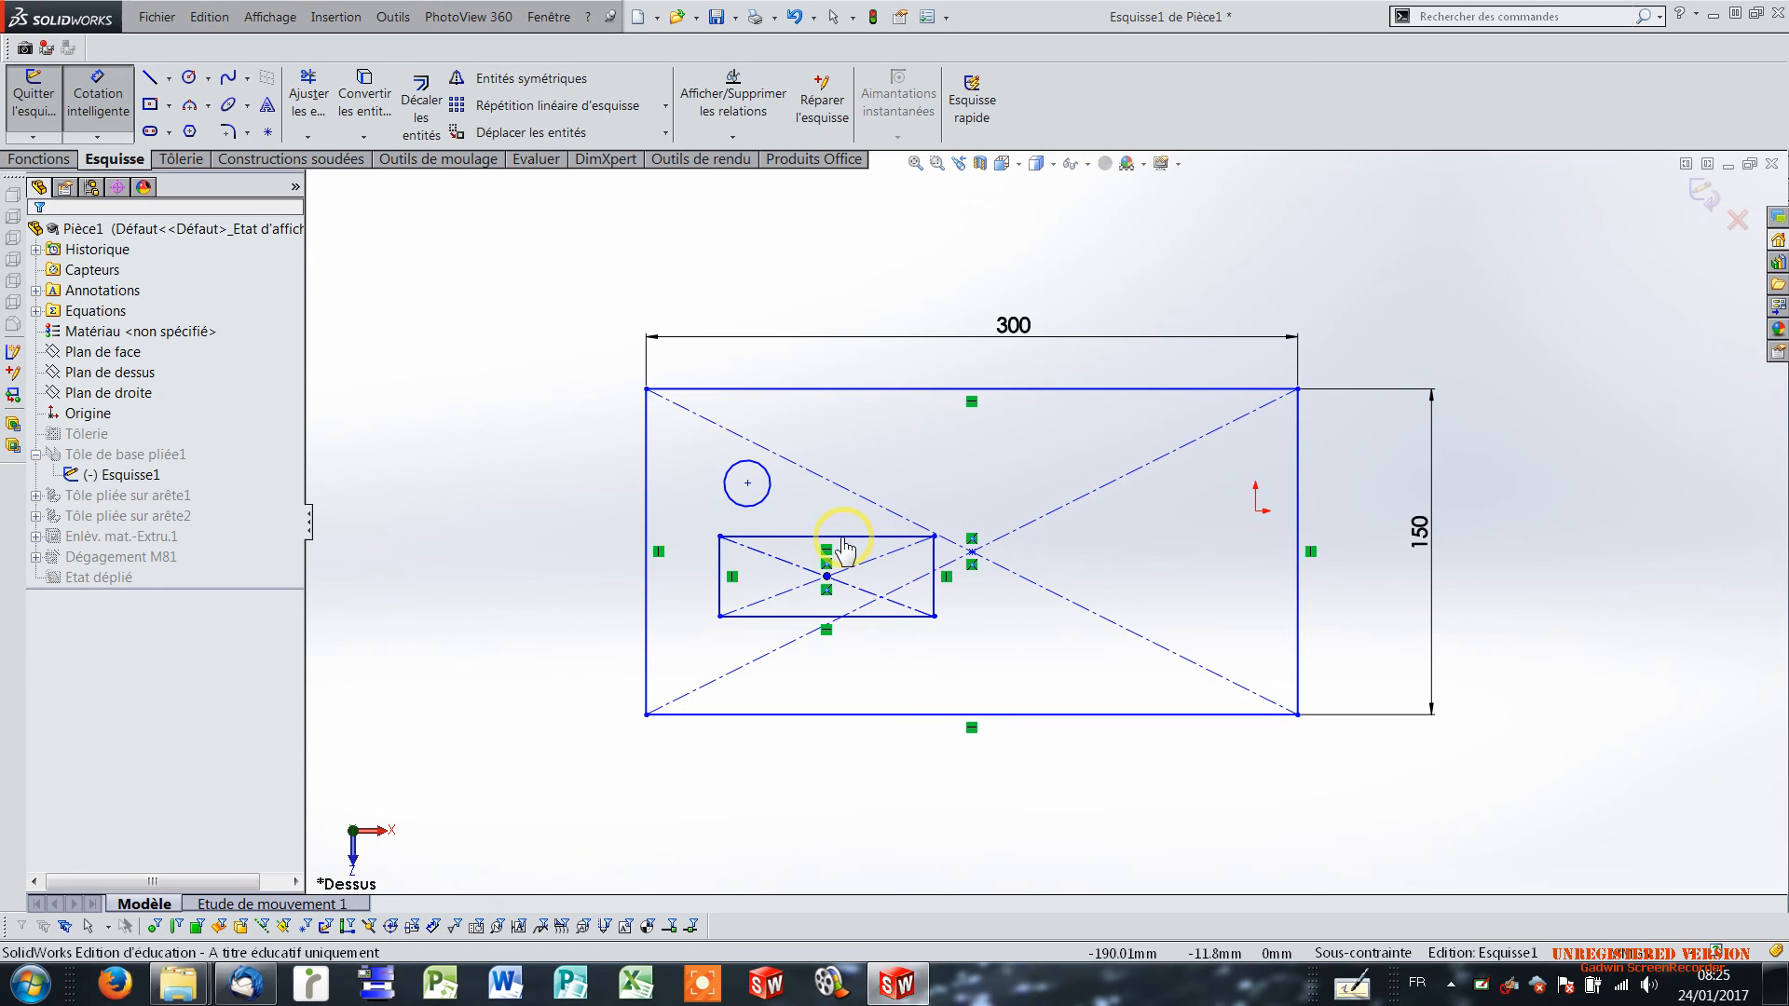
{"action": "left_click", "coordinate": [845, 538]}
{"action": "left_click", "coordinate": [848, 518]}
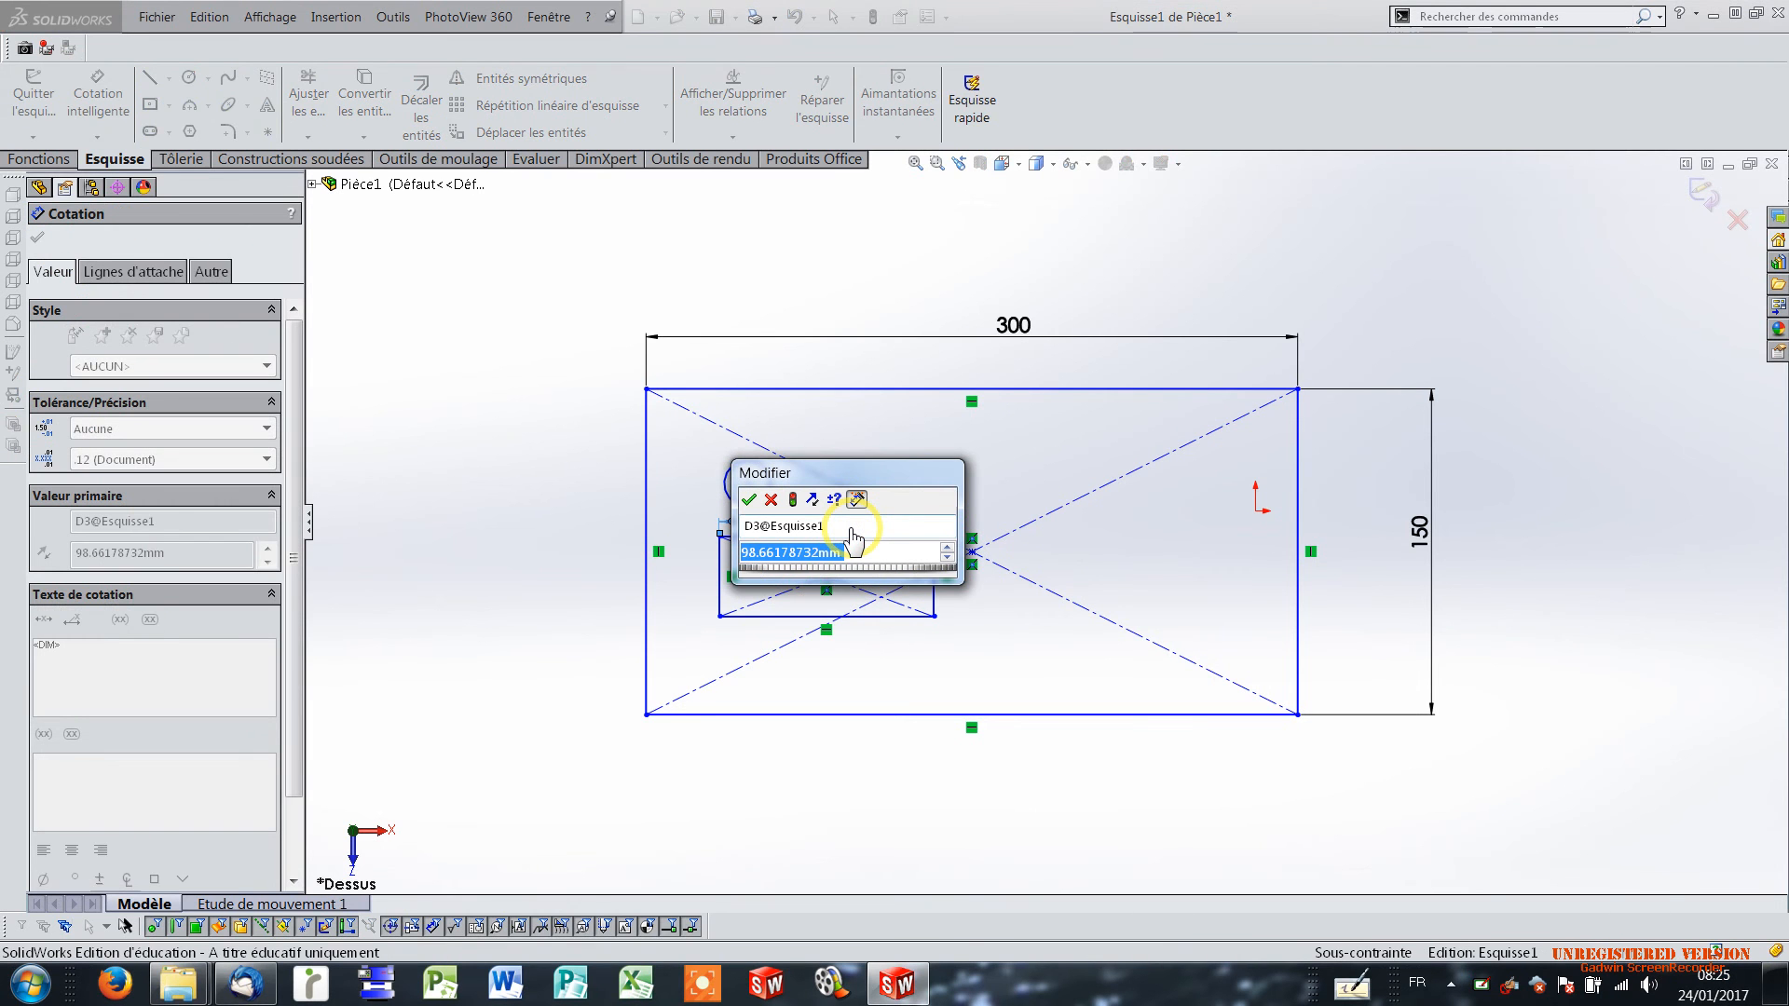
{"action": "type", "text": "100"}
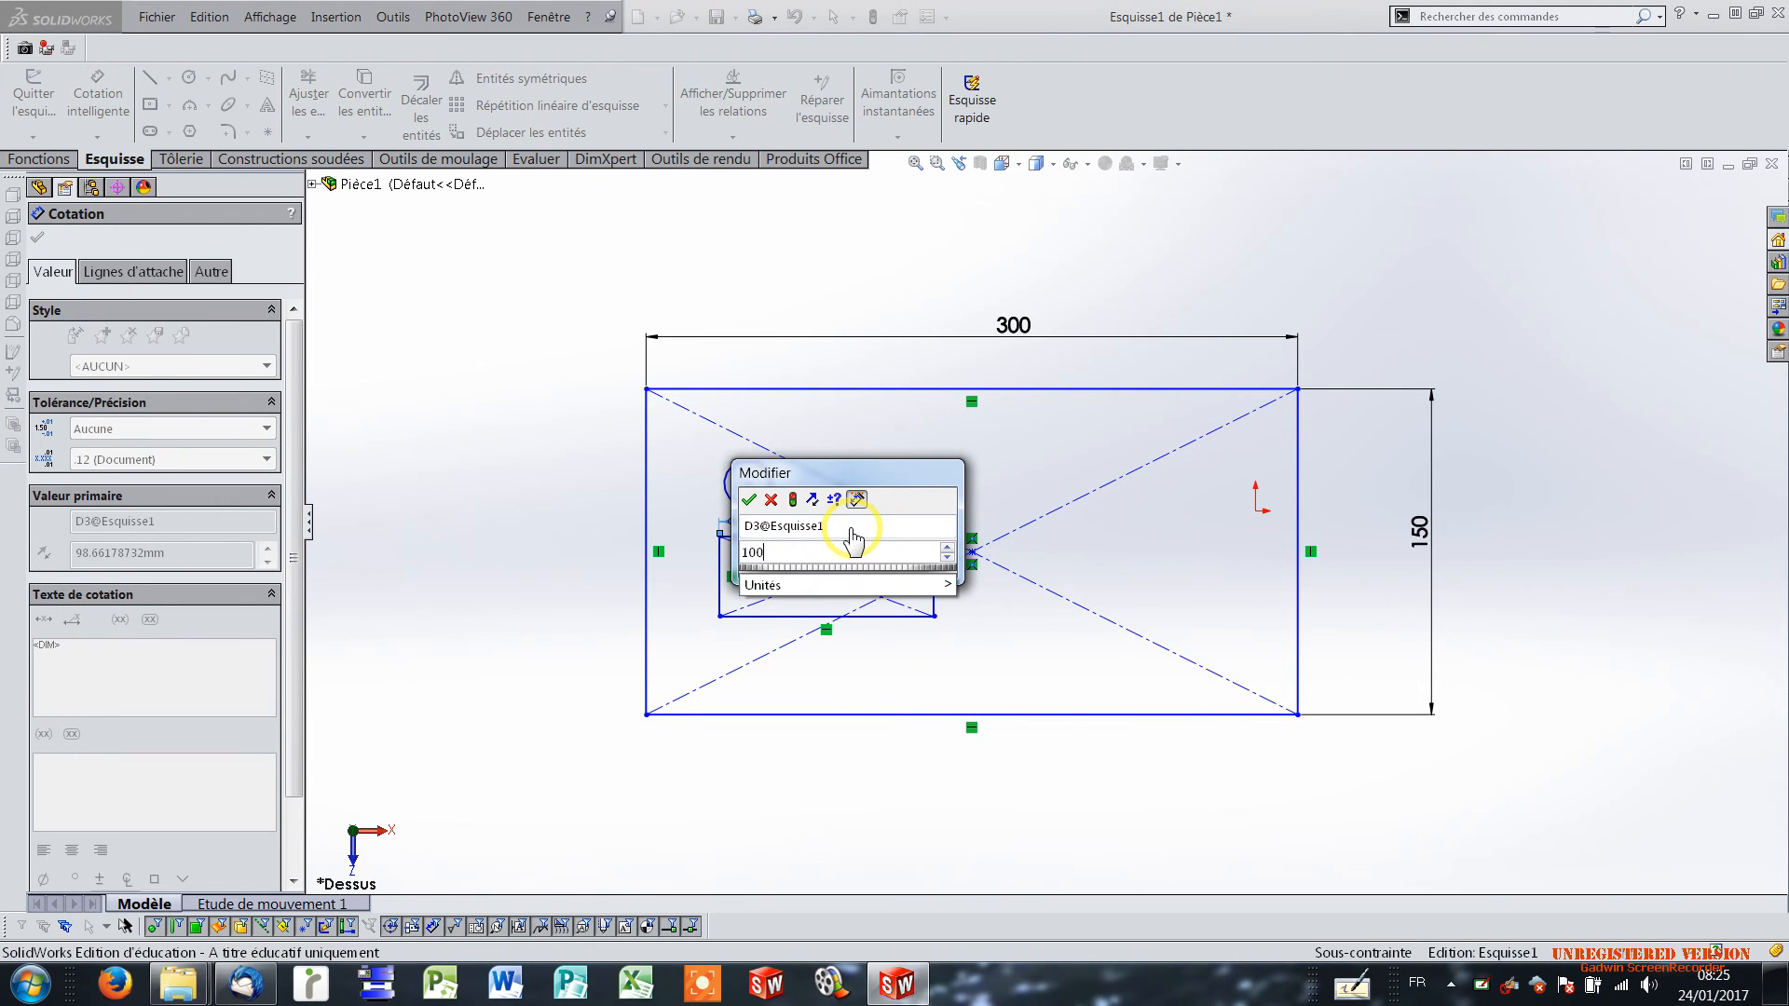
{"action": "key", "text": "Return"}
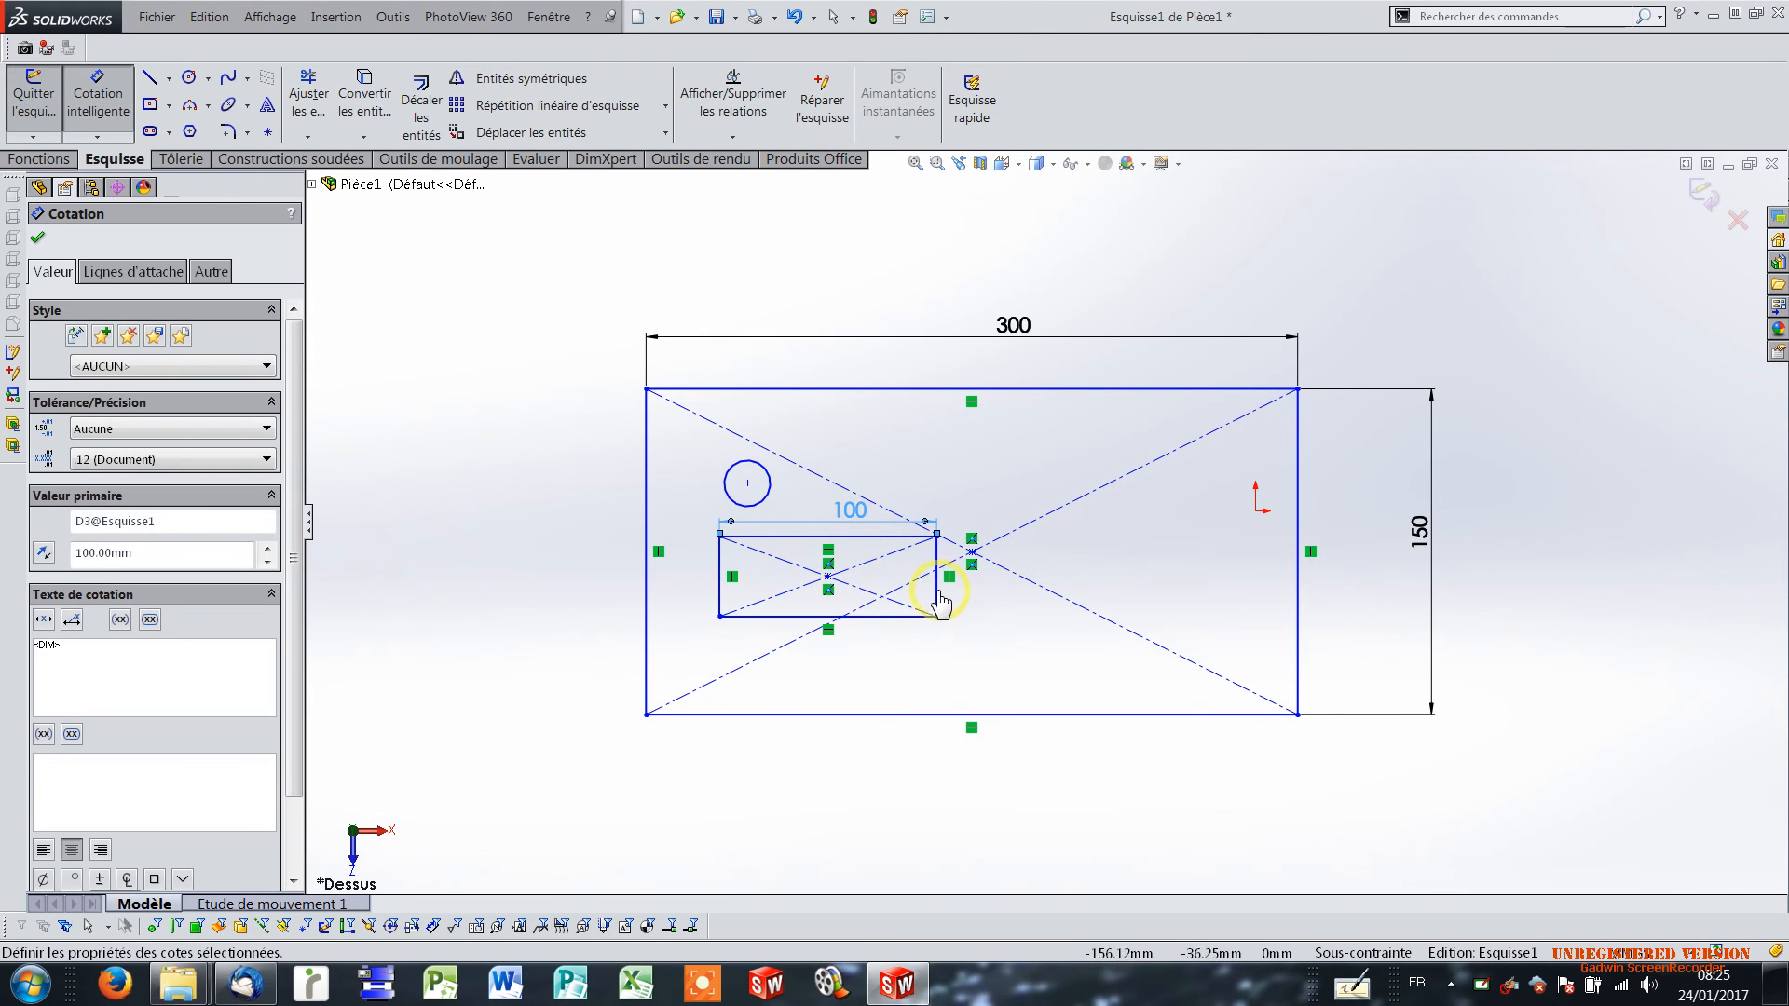
Dimension the inner rectangle's height as 45 mm.
{"action": "left_click", "coordinate": [937, 587]}
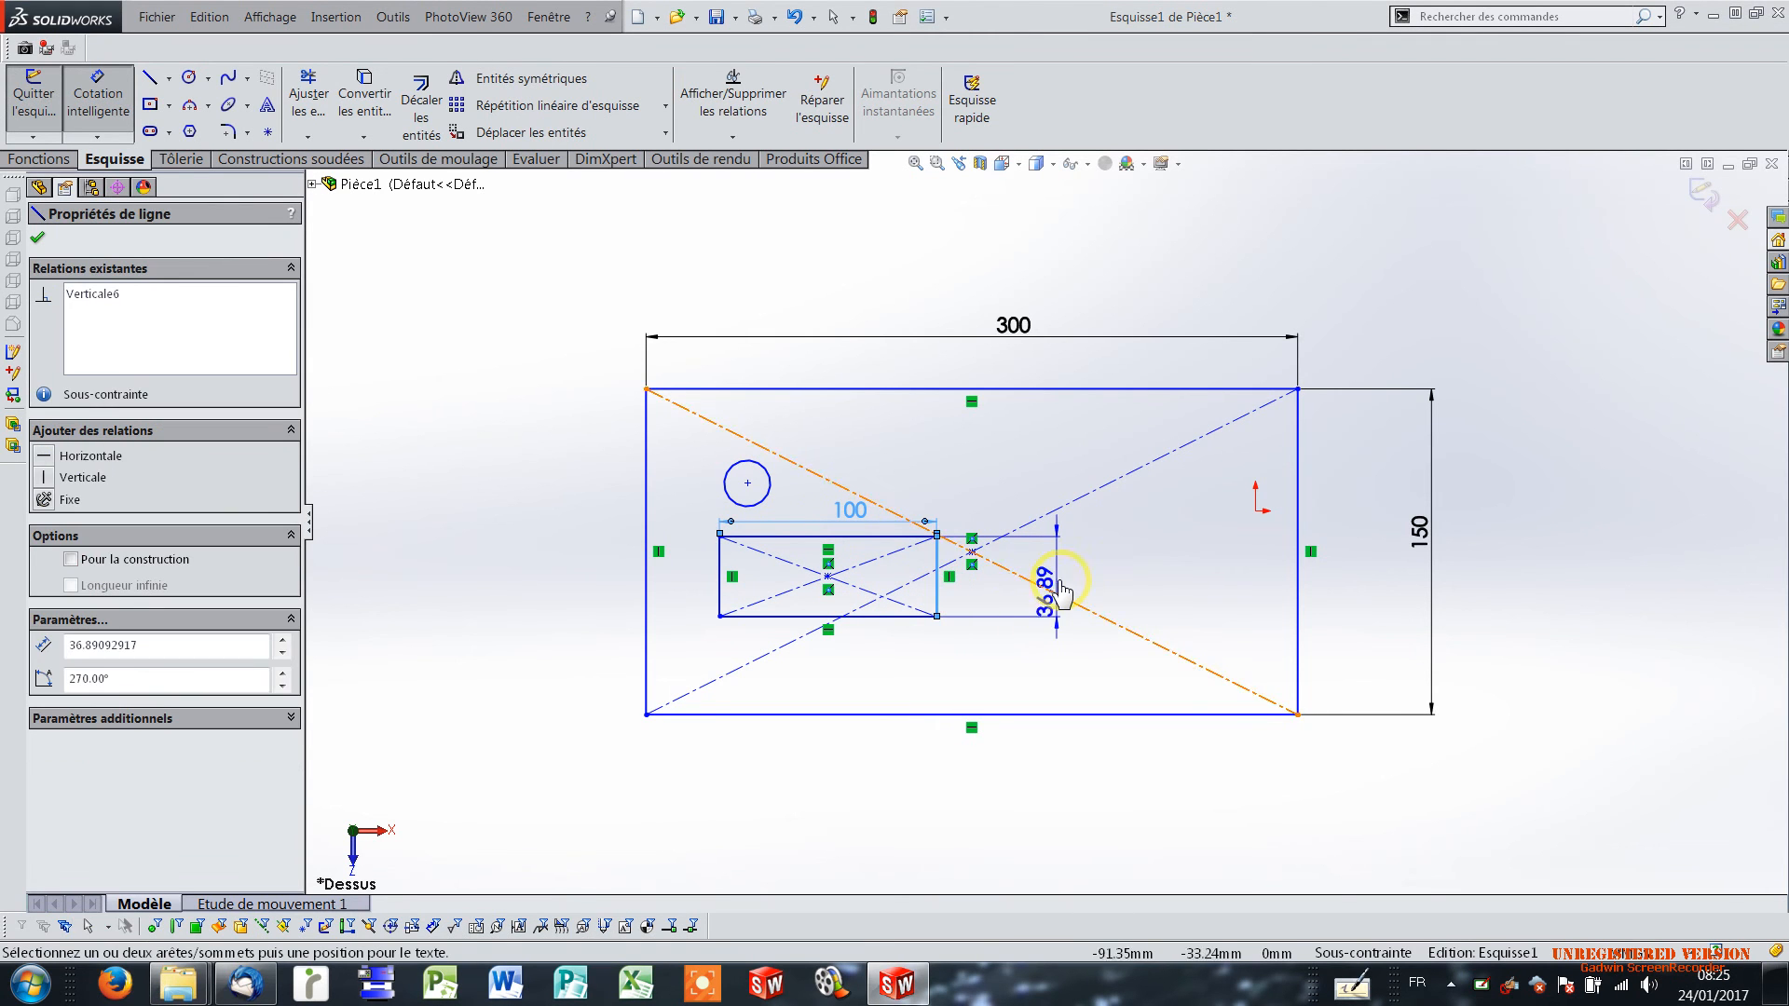
{"action": "left_click", "coordinate": [1057, 578]}
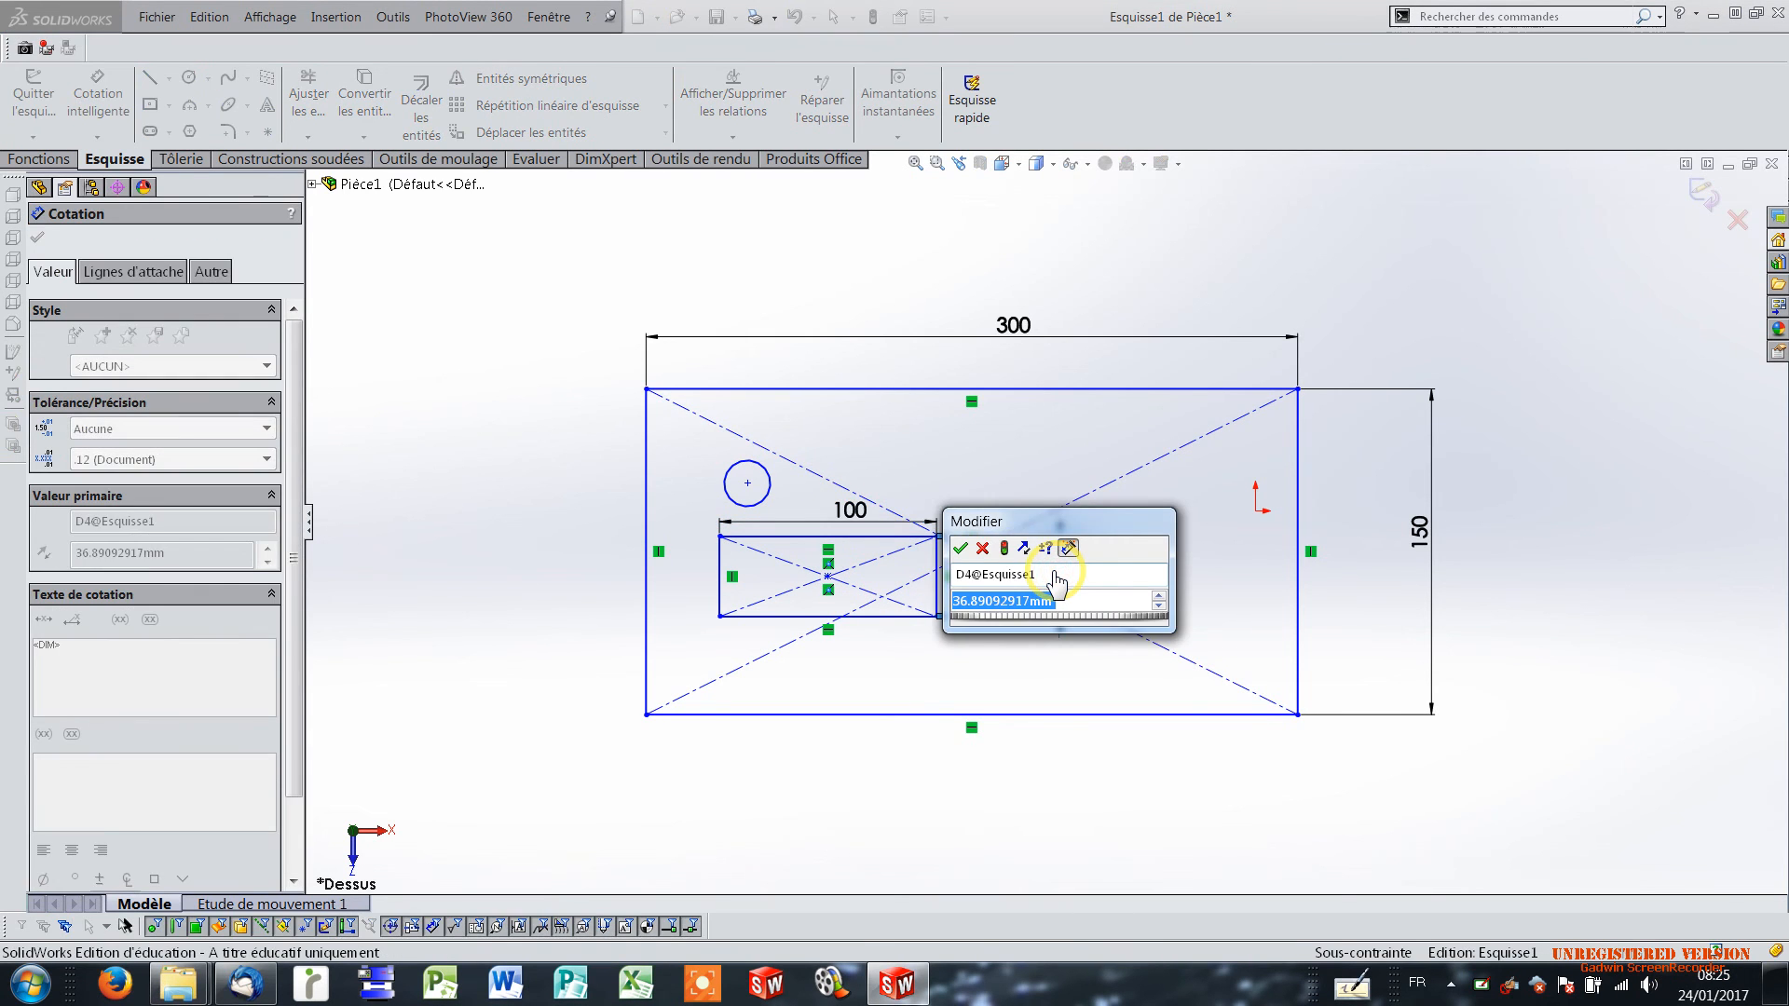
{"action": "type", "text": "74"}
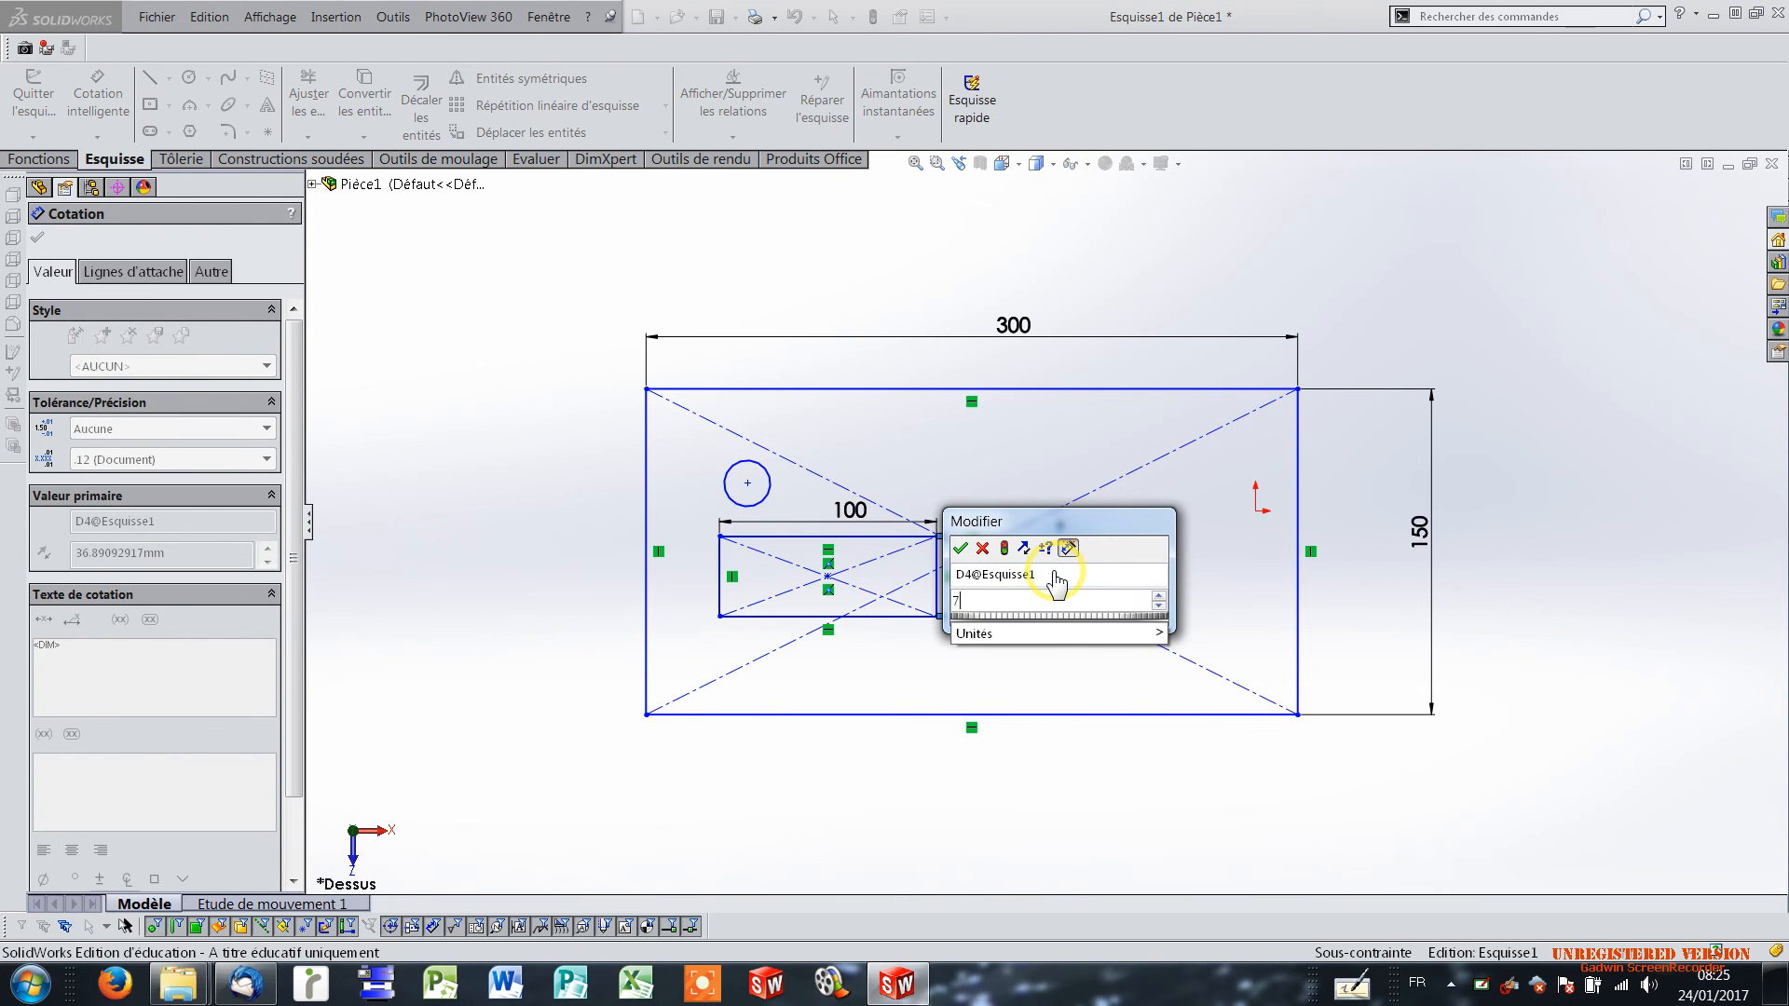
{"action": "key", "text": "BackSpace"}
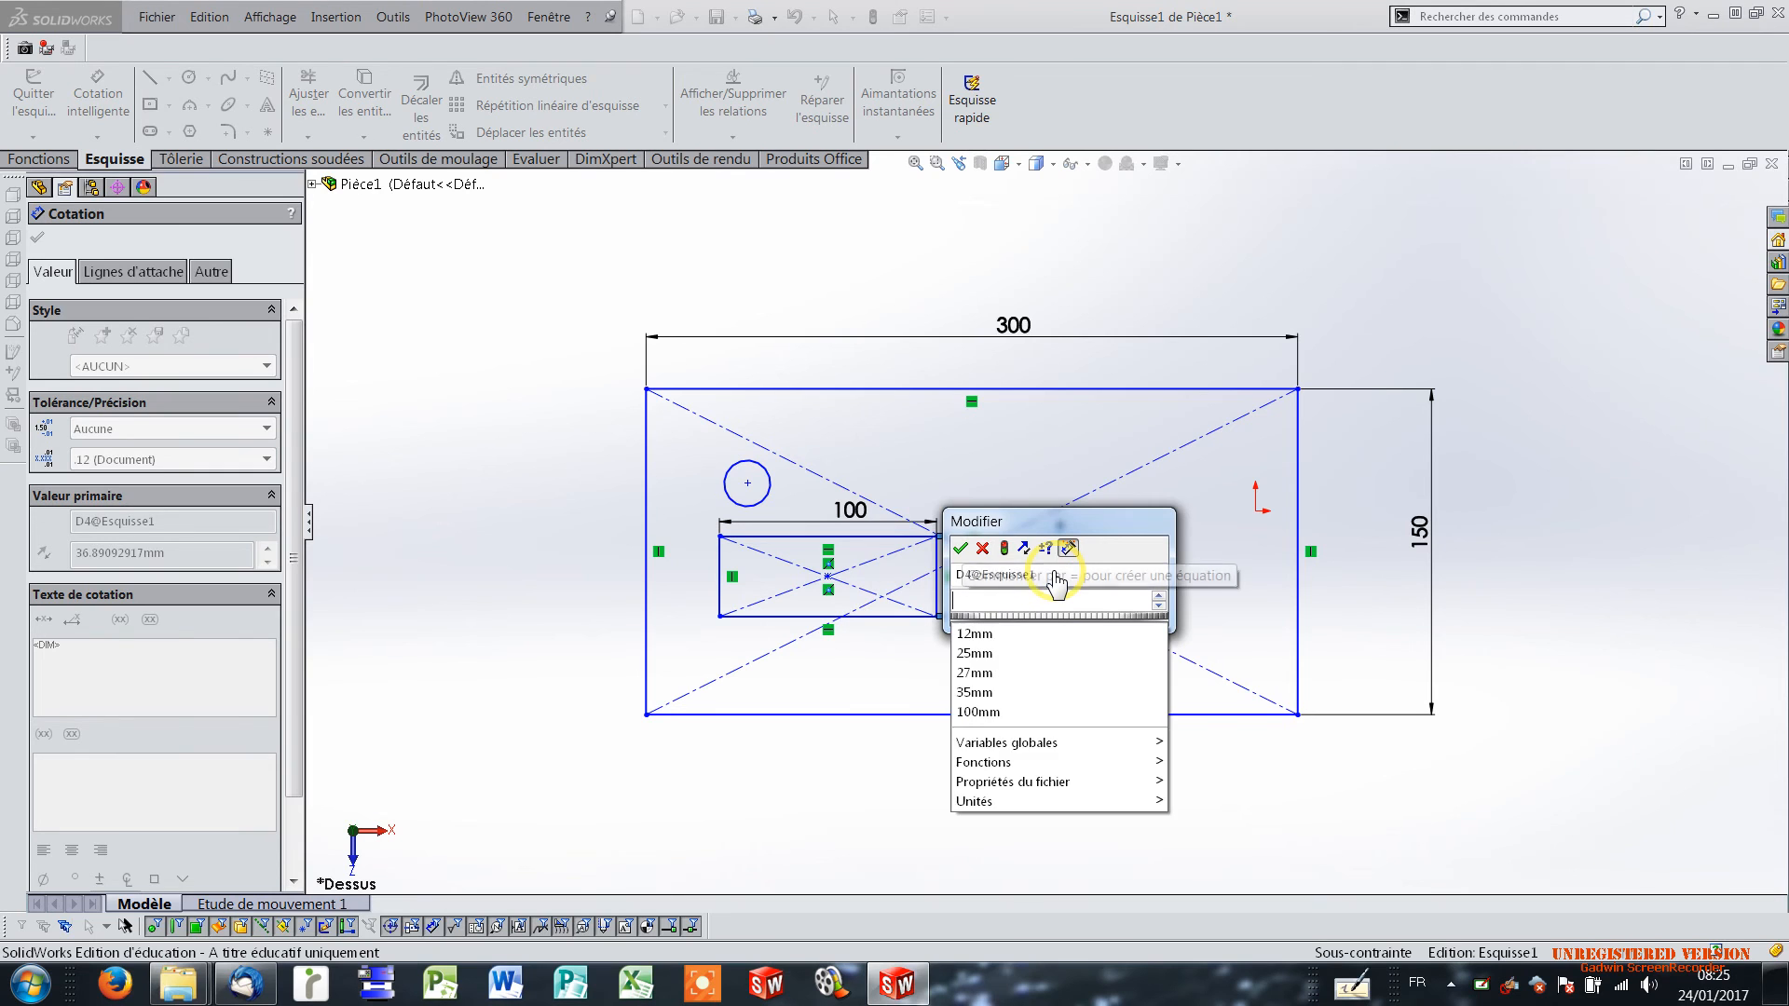
{"action": "type", "text": "47"}
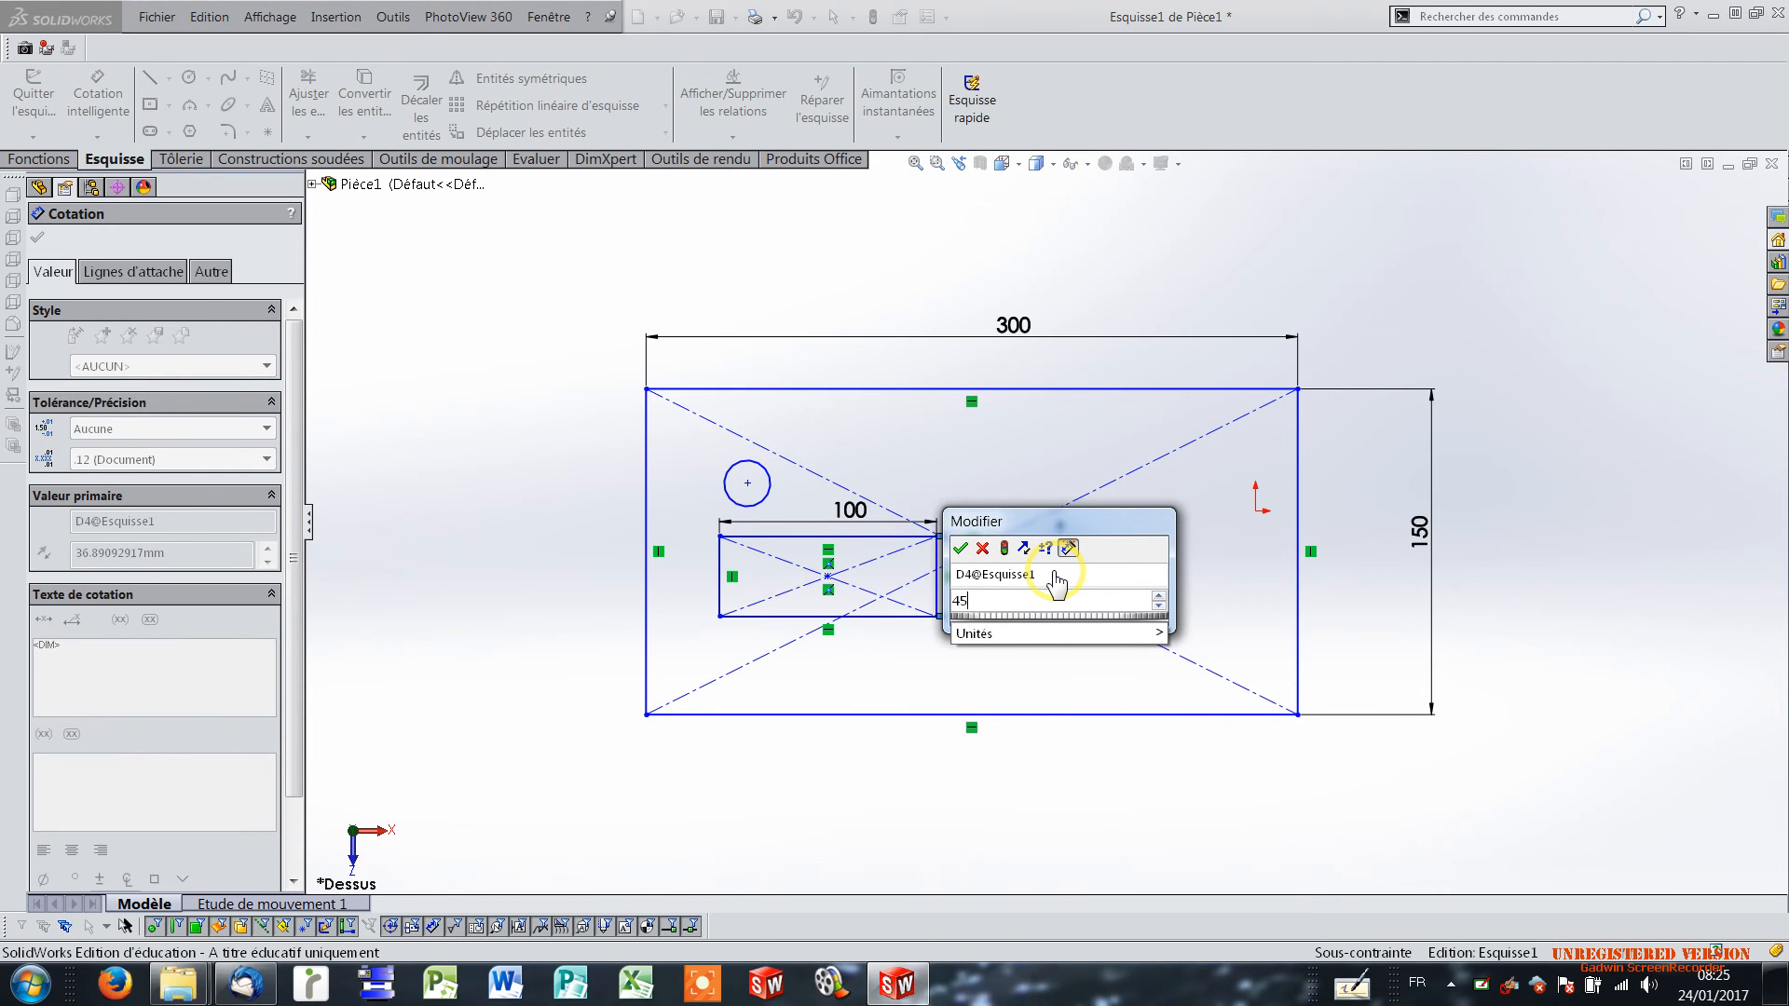
{"action": "left_click", "coordinate": [961, 550]}
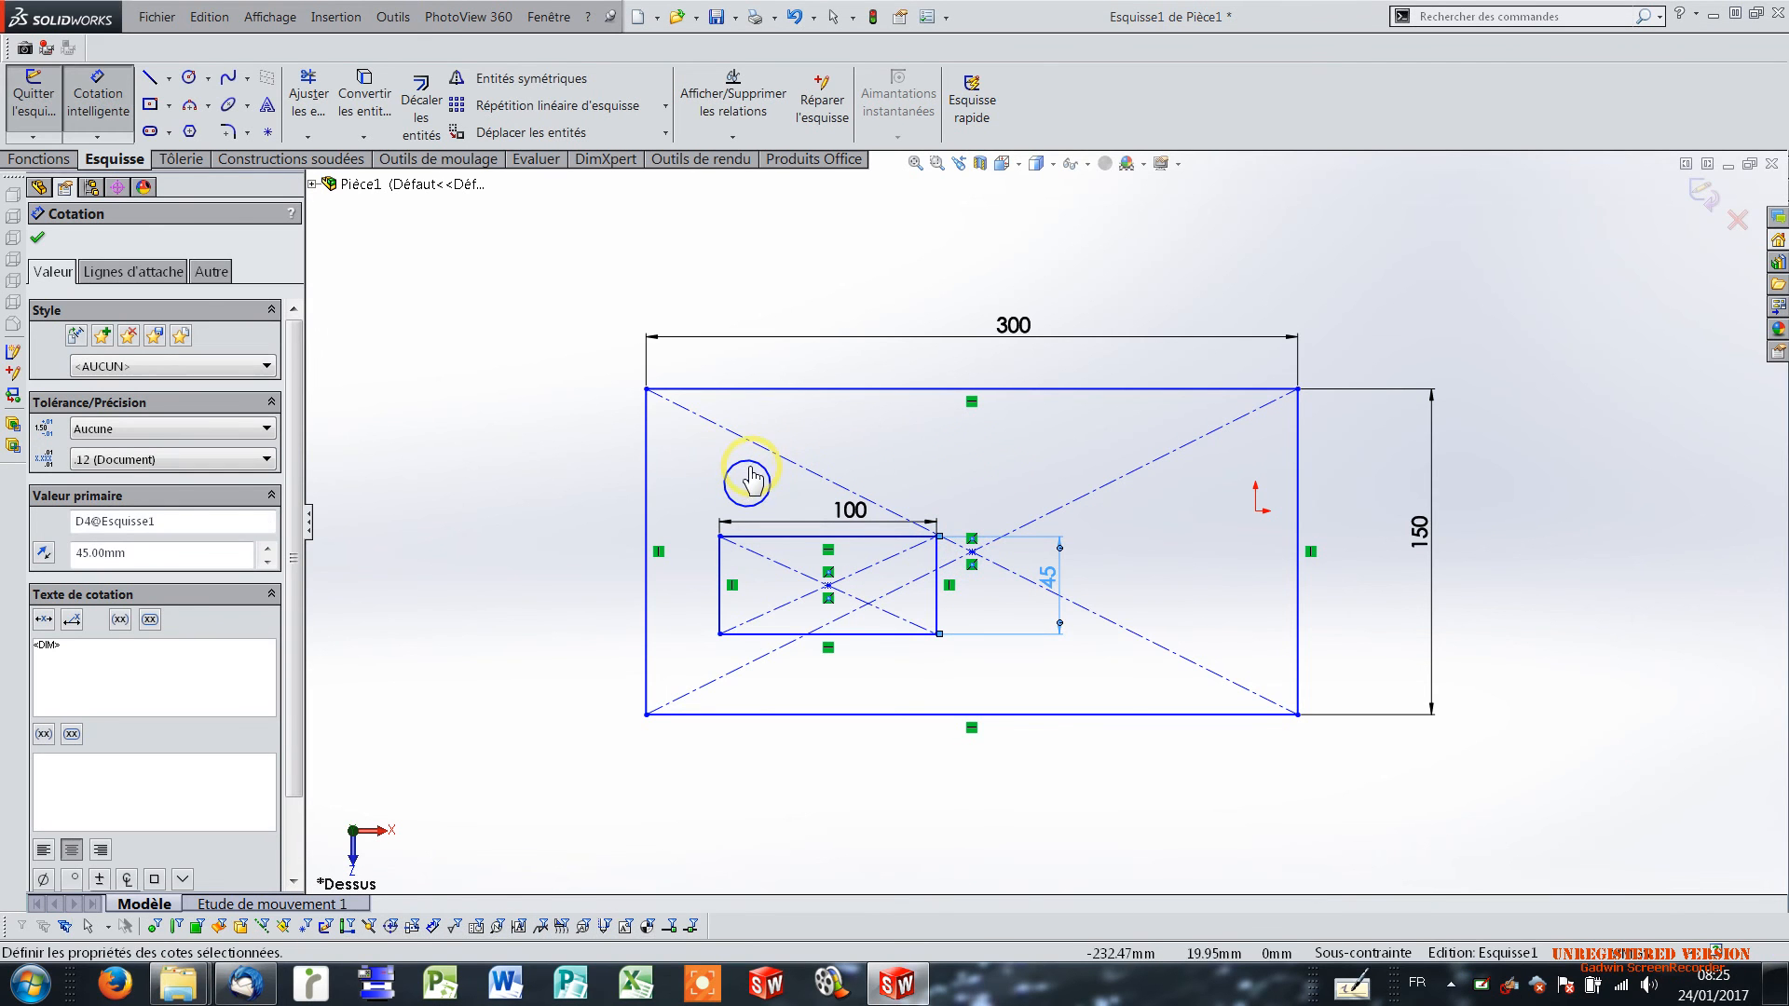
Dimension the inner rectangle's left edge 35 mm from the base outline's left edge.
{"action": "left_click", "coordinate": [723, 583]}
{"action": "left_click", "coordinate": [645, 594]}
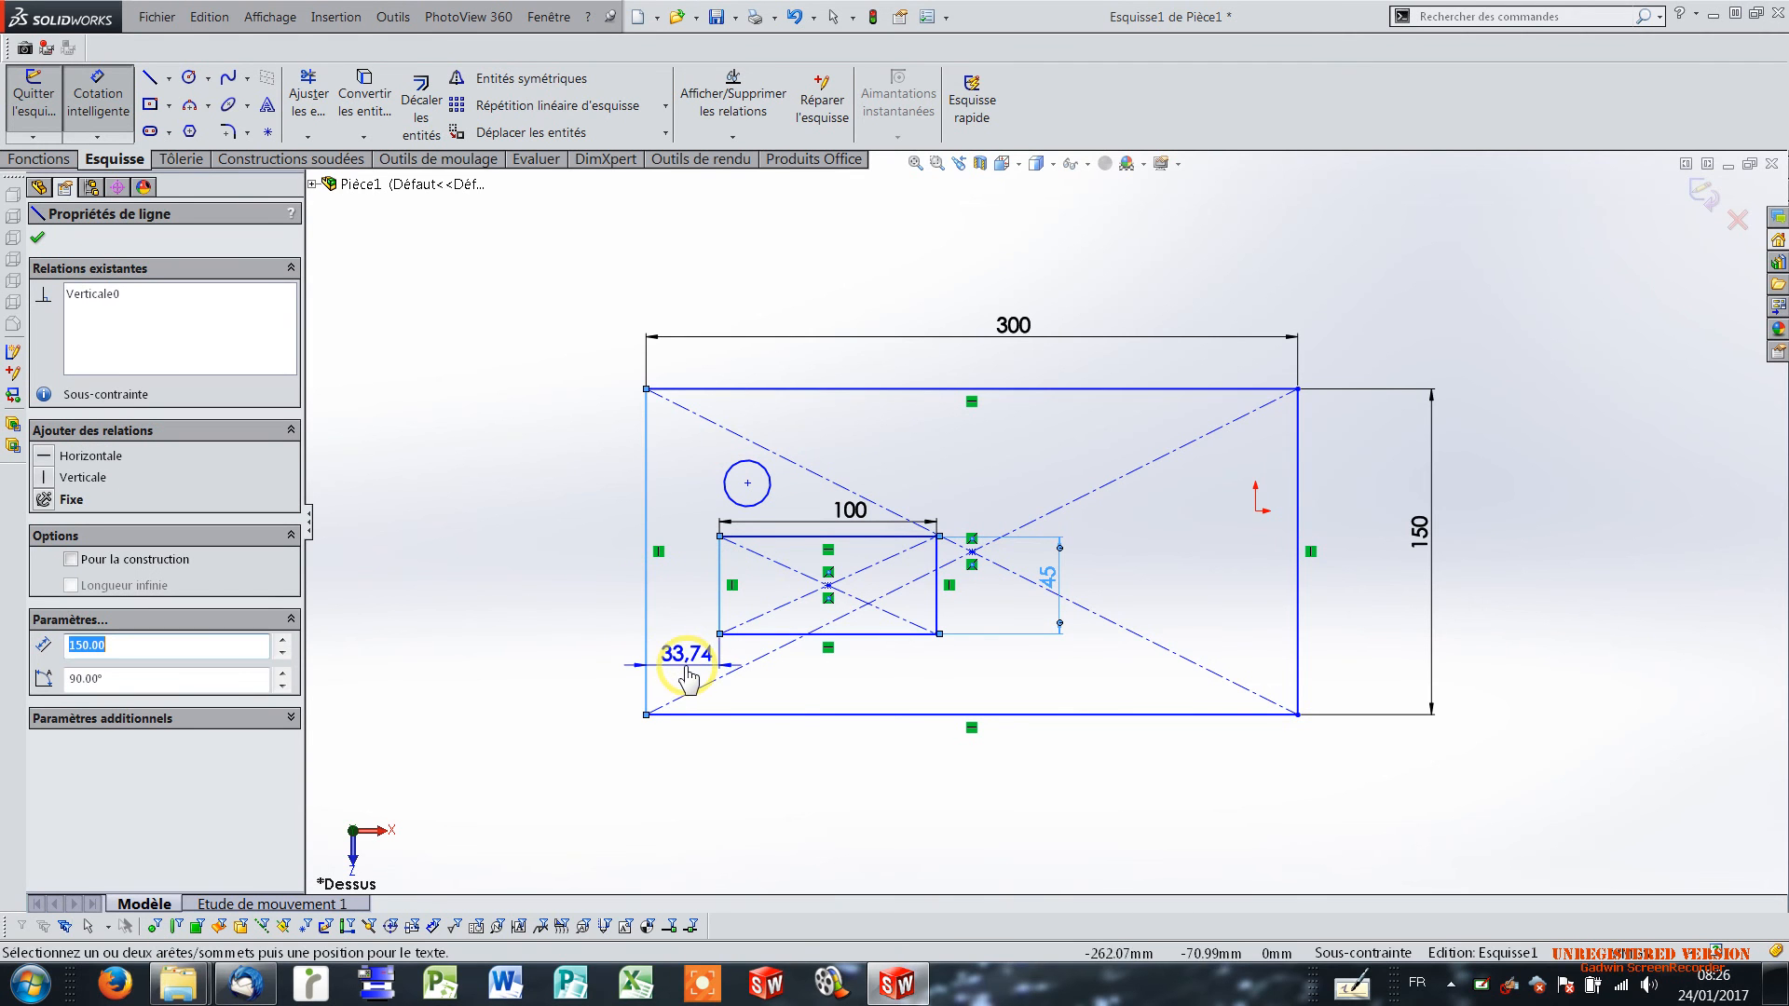
{"action": "left_click", "coordinate": [689, 674]}
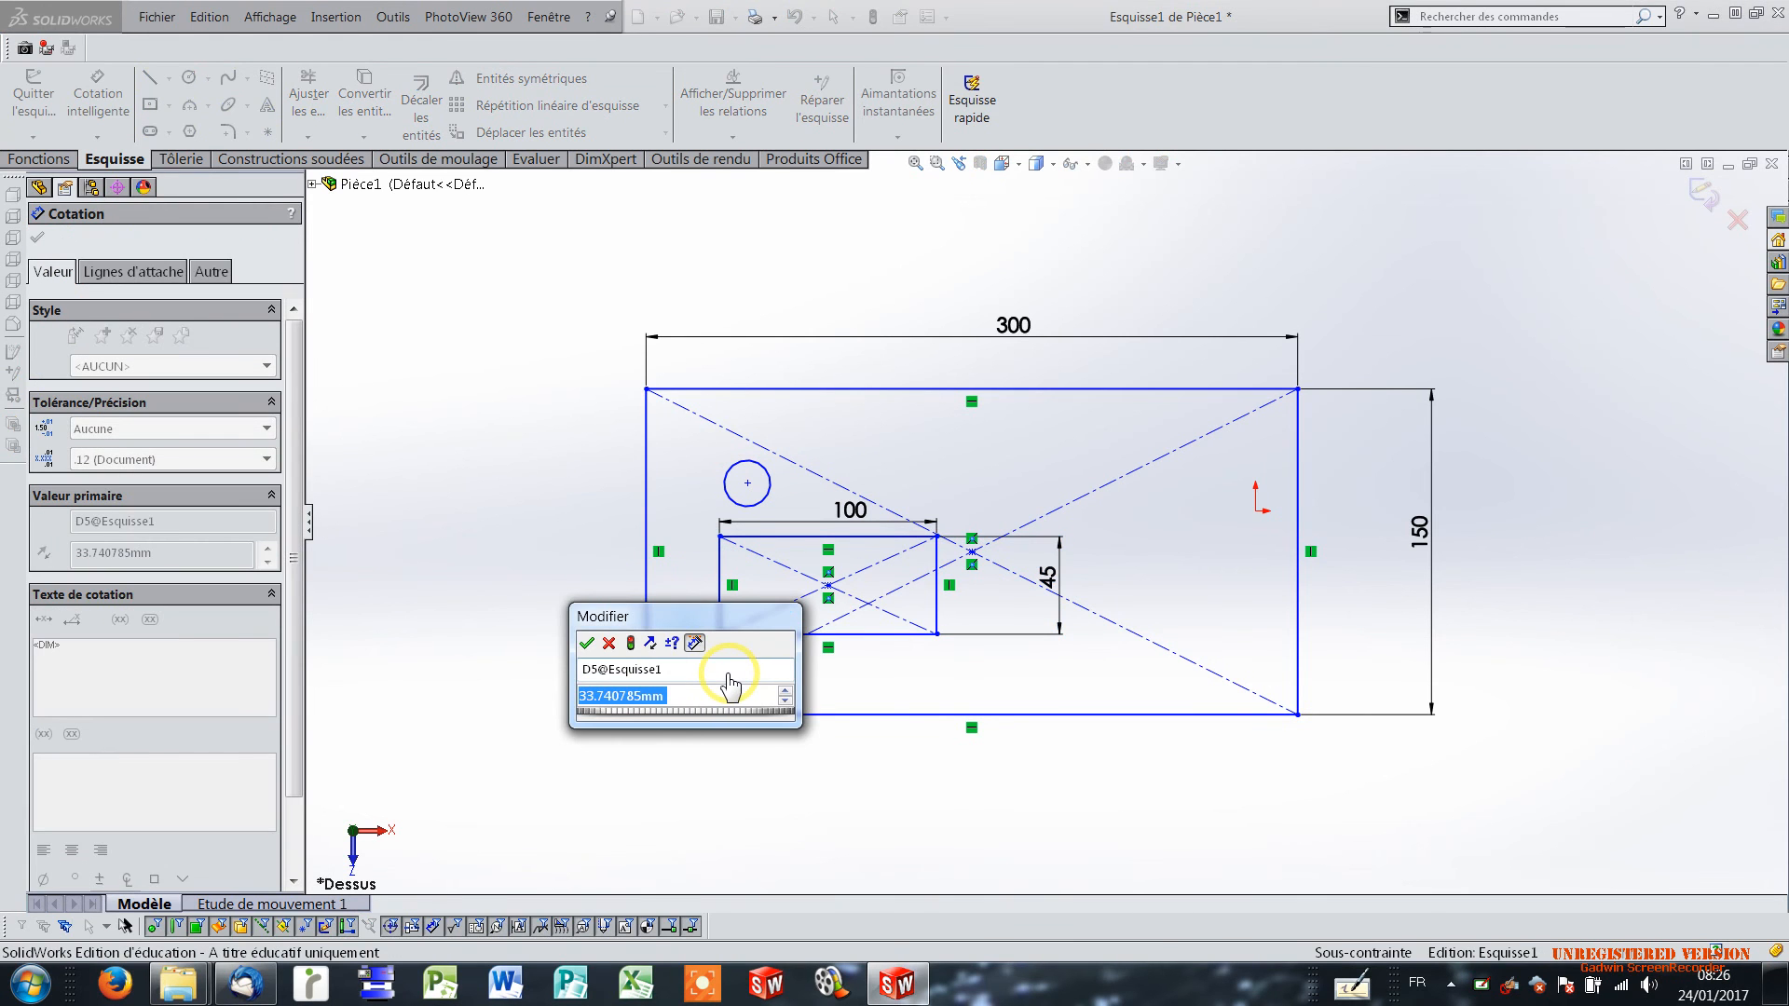
{"action": "type", "text": "3"}
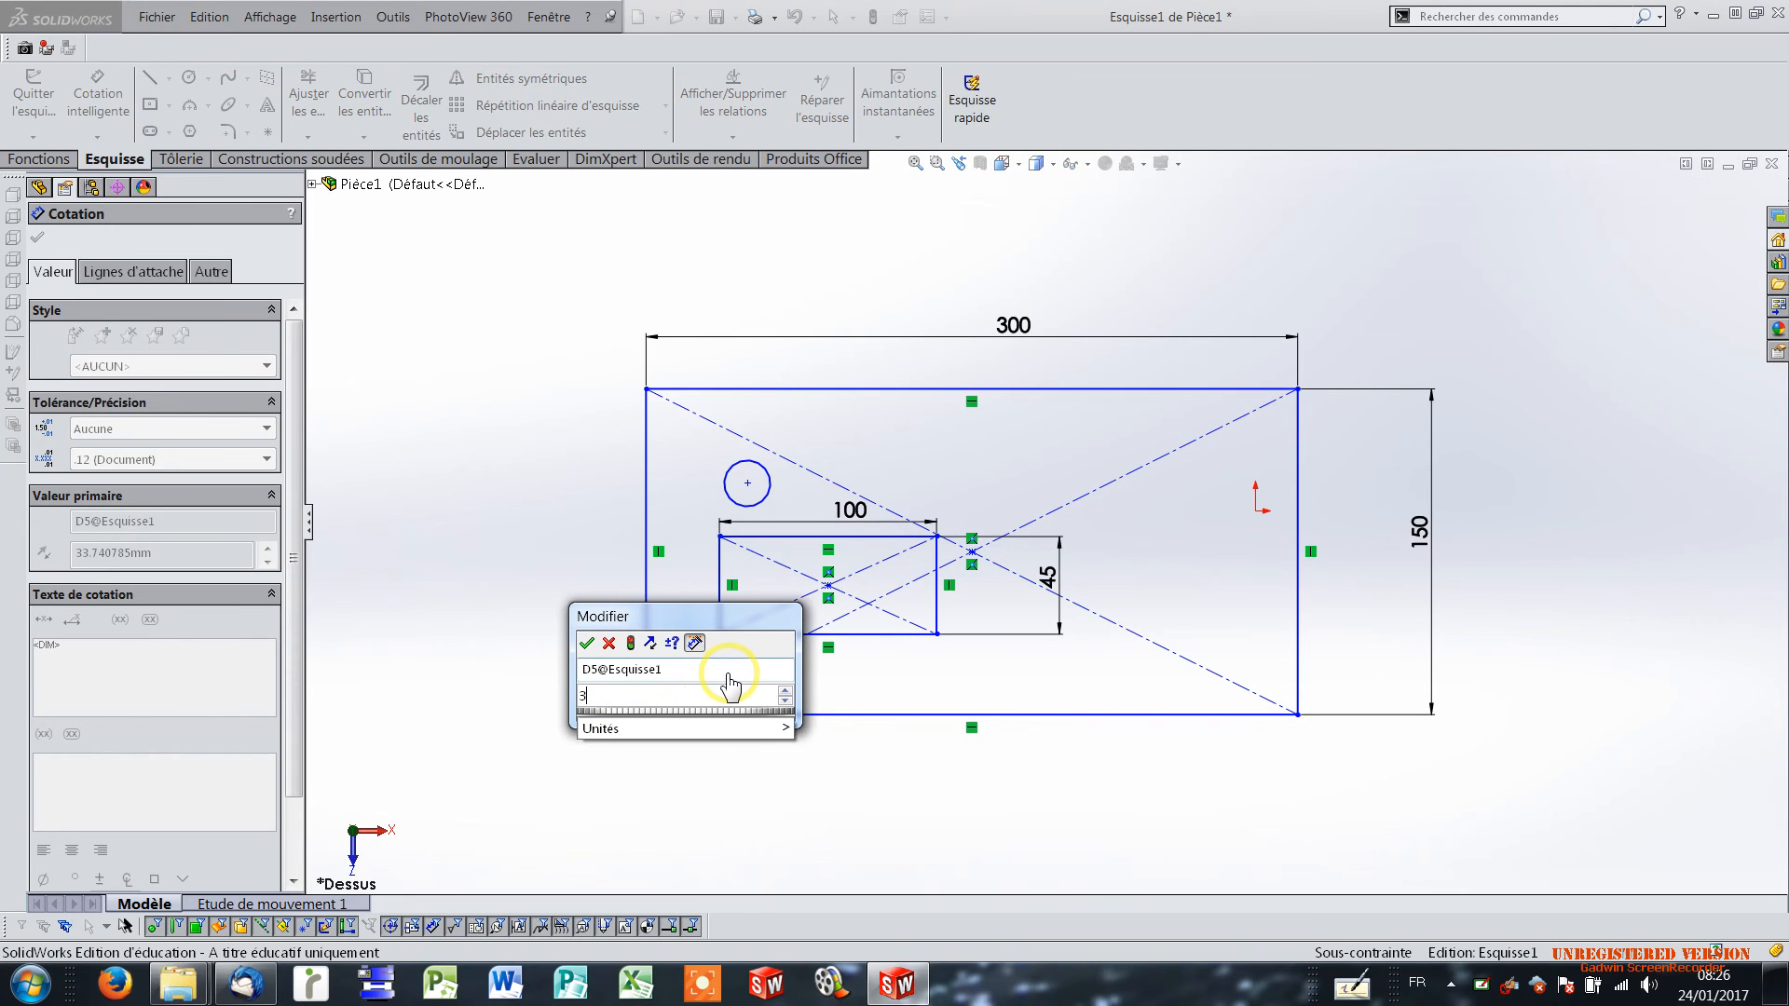
{"action": "type", "text": "5"}
{"action": "key", "text": "Return"}
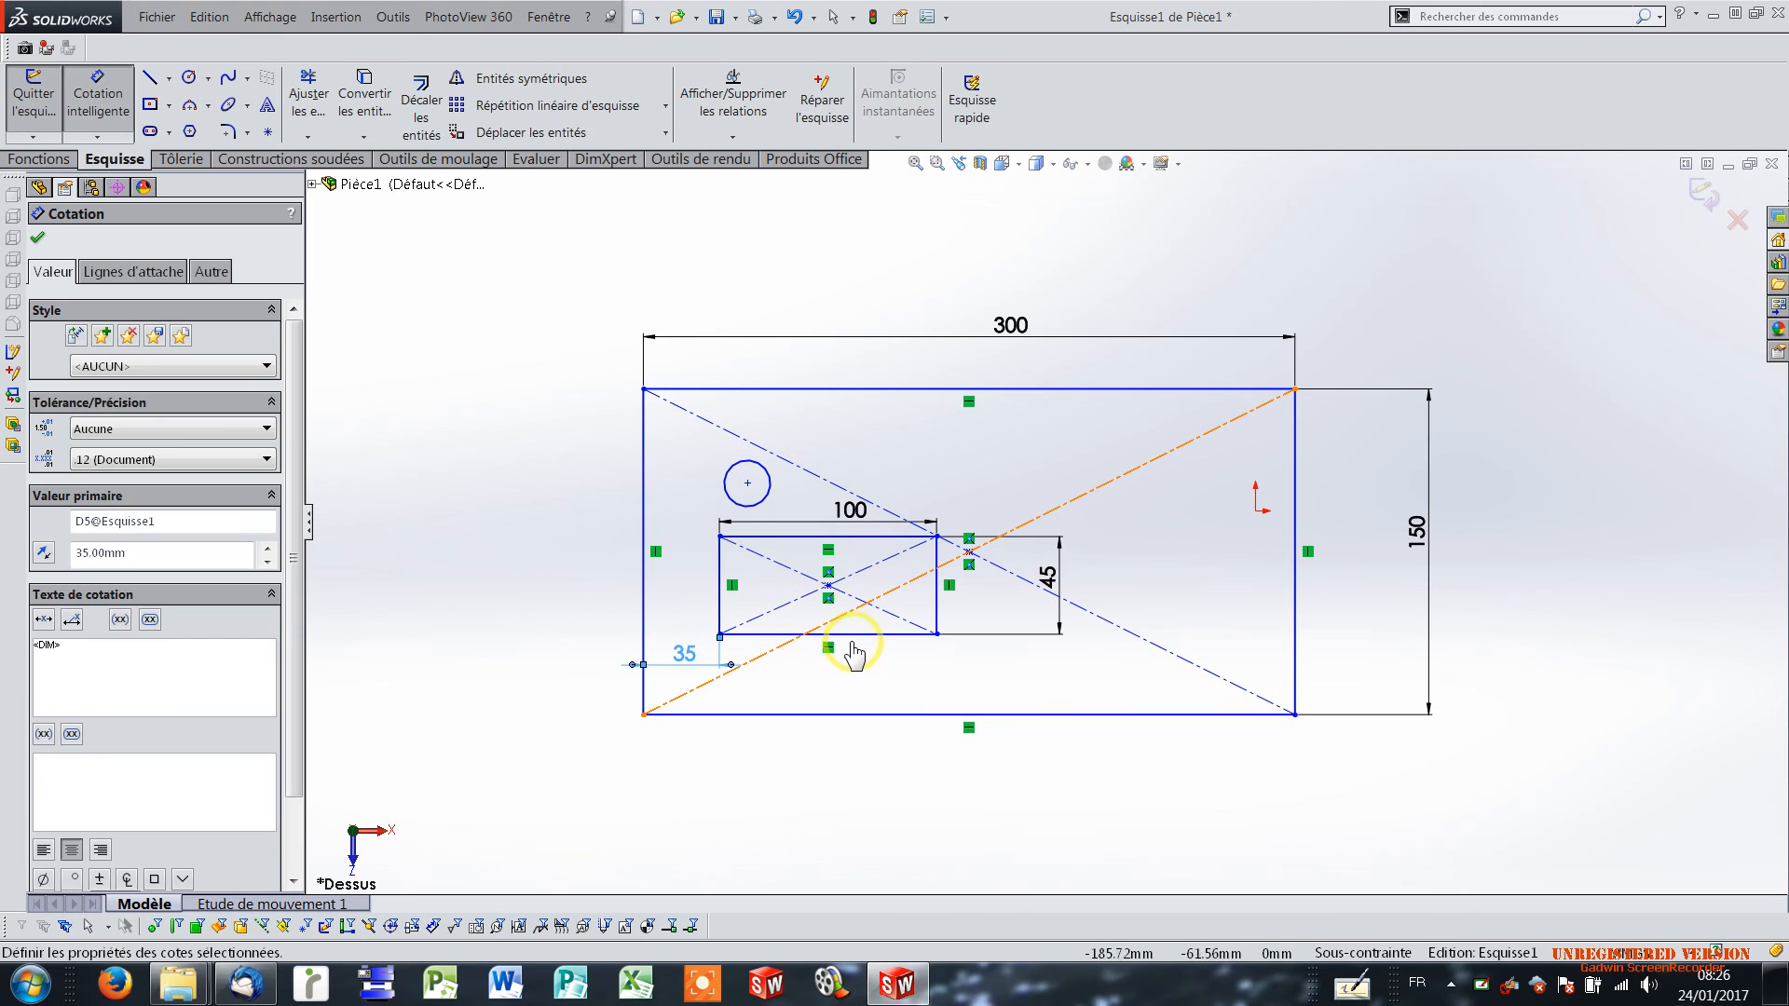
Dimension the inner rectangle's lower edge 40 mm from the base outline's lower edge.
{"action": "left_click", "coordinate": [859, 635]}
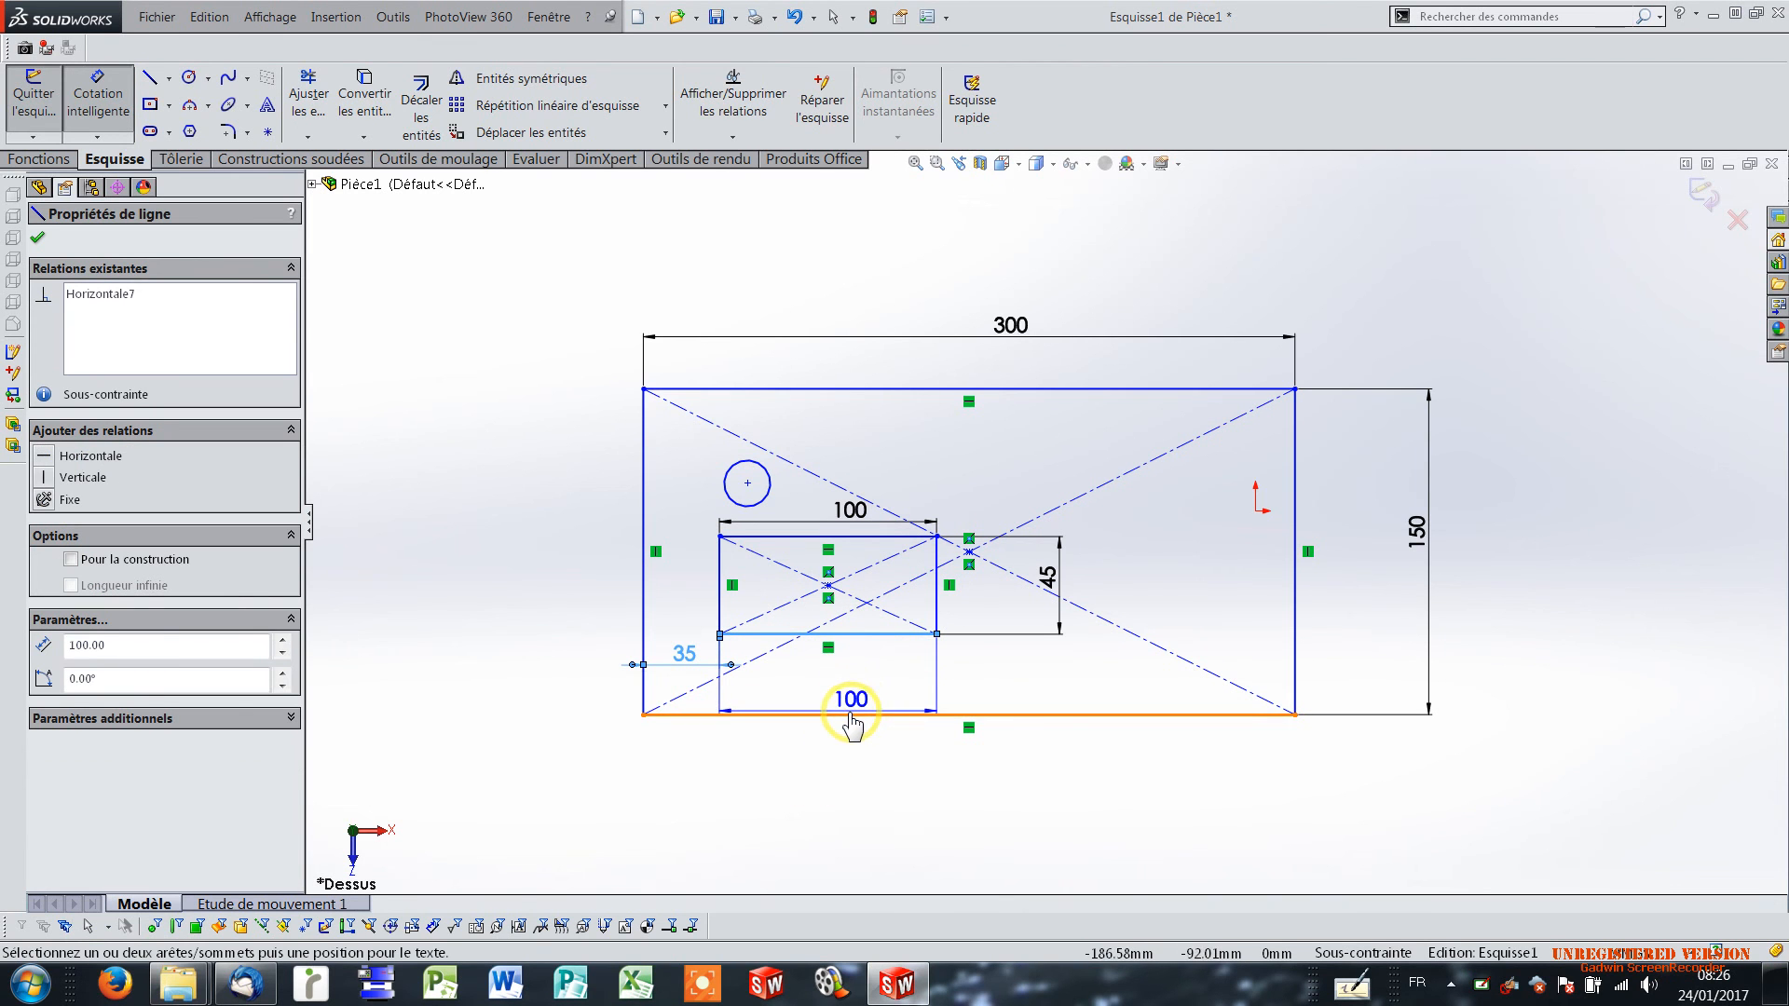
{"action": "left_click", "coordinate": [848, 716]}
{"action": "left_click", "coordinate": [897, 687]}
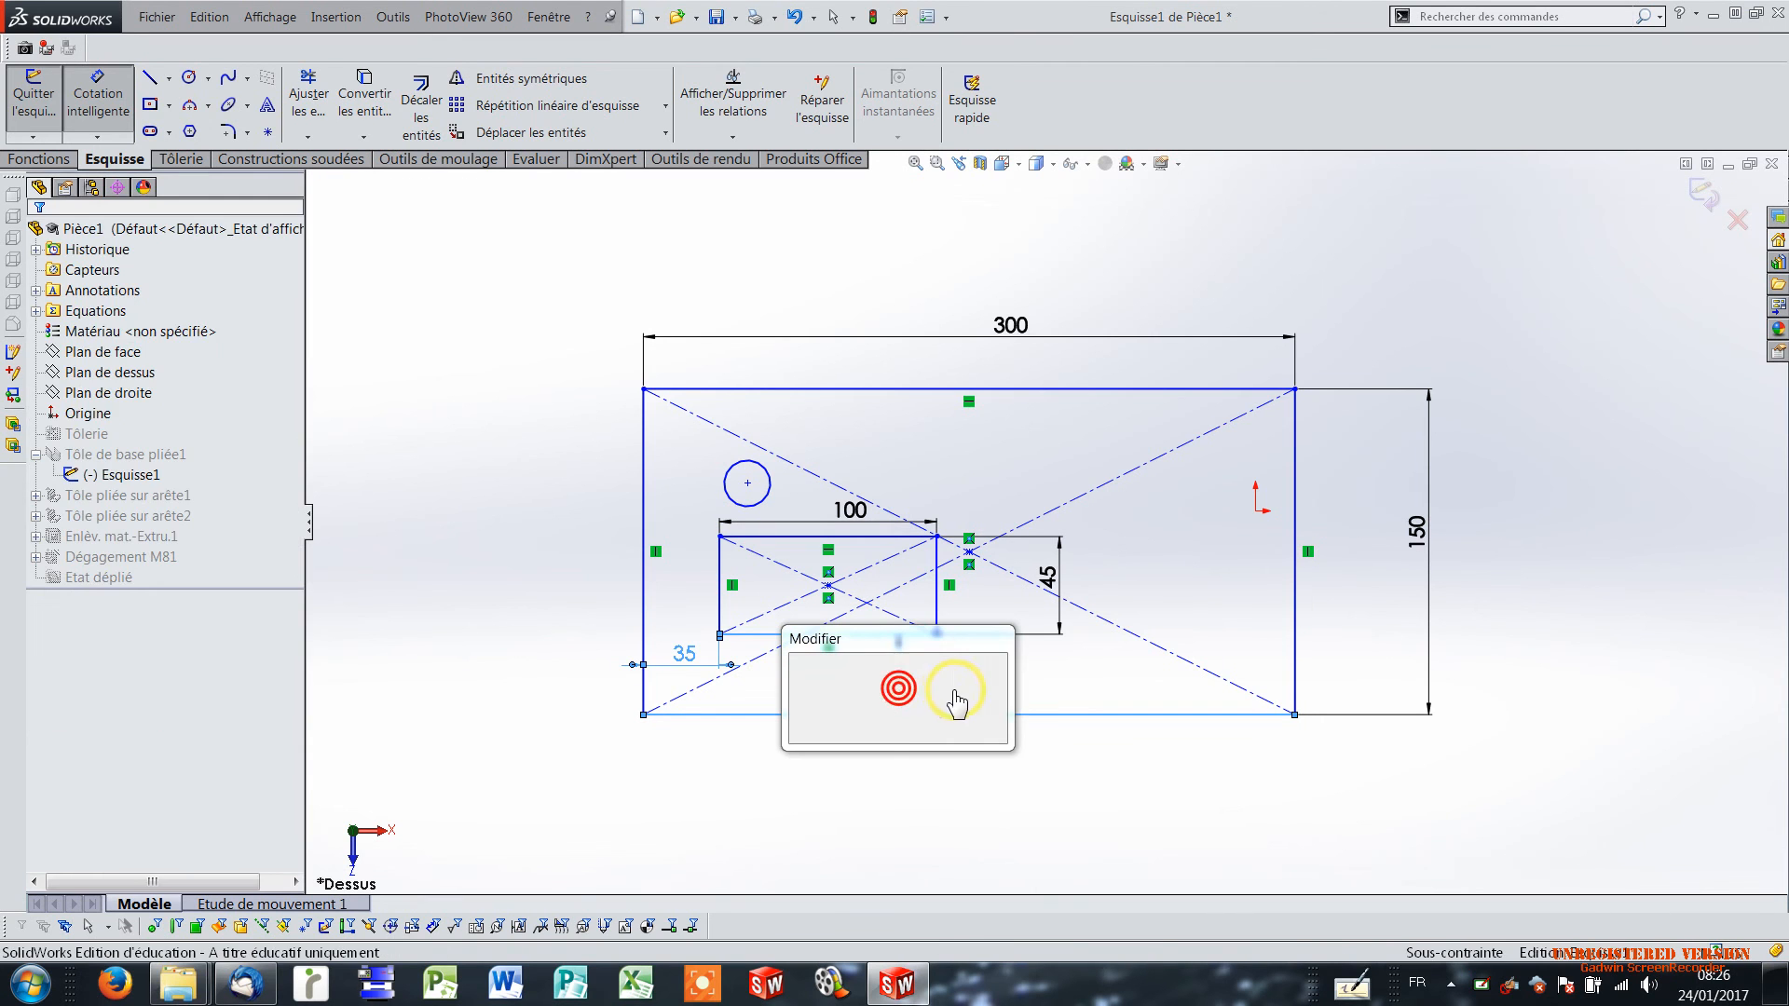
{"action": "type", "text": "4"}
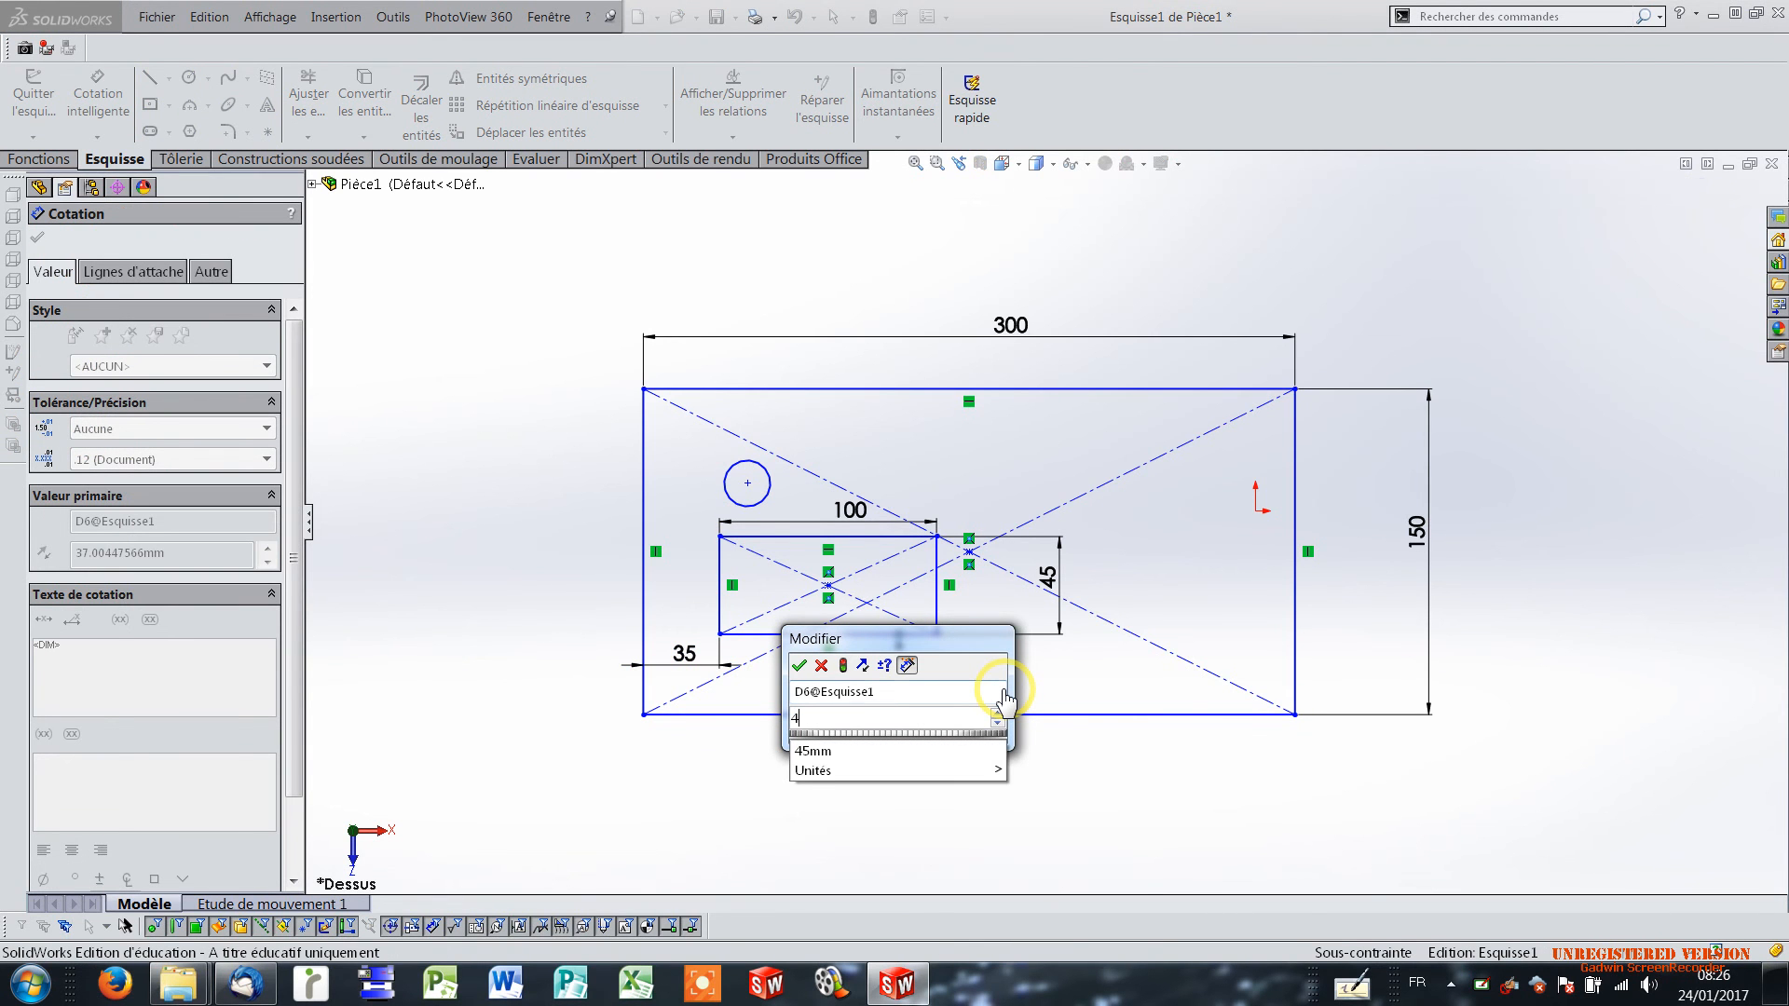
{"action": "type", "text": "0"}
{"action": "key", "text": "Return"}
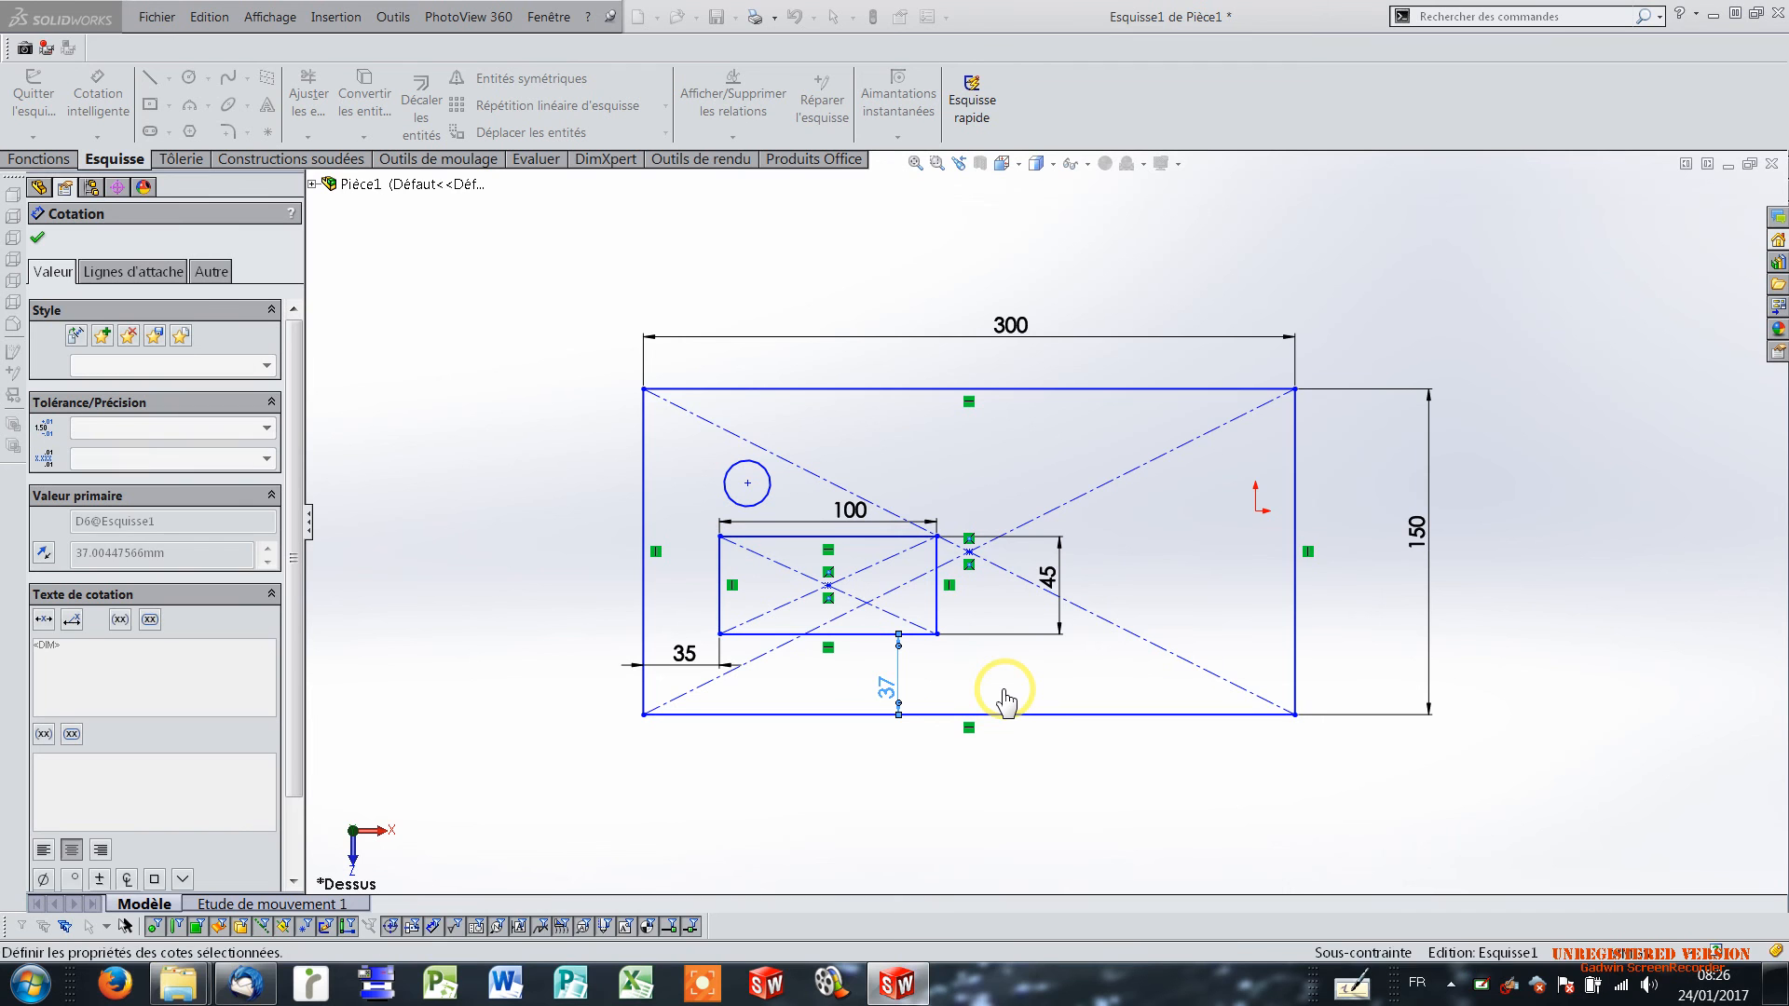
Dimension the circle's diameter as 65 mm.
{"action": "left_click", "coordinate": [759, 477]}
{"action": "left_click", "coordinate": [818, 431]}
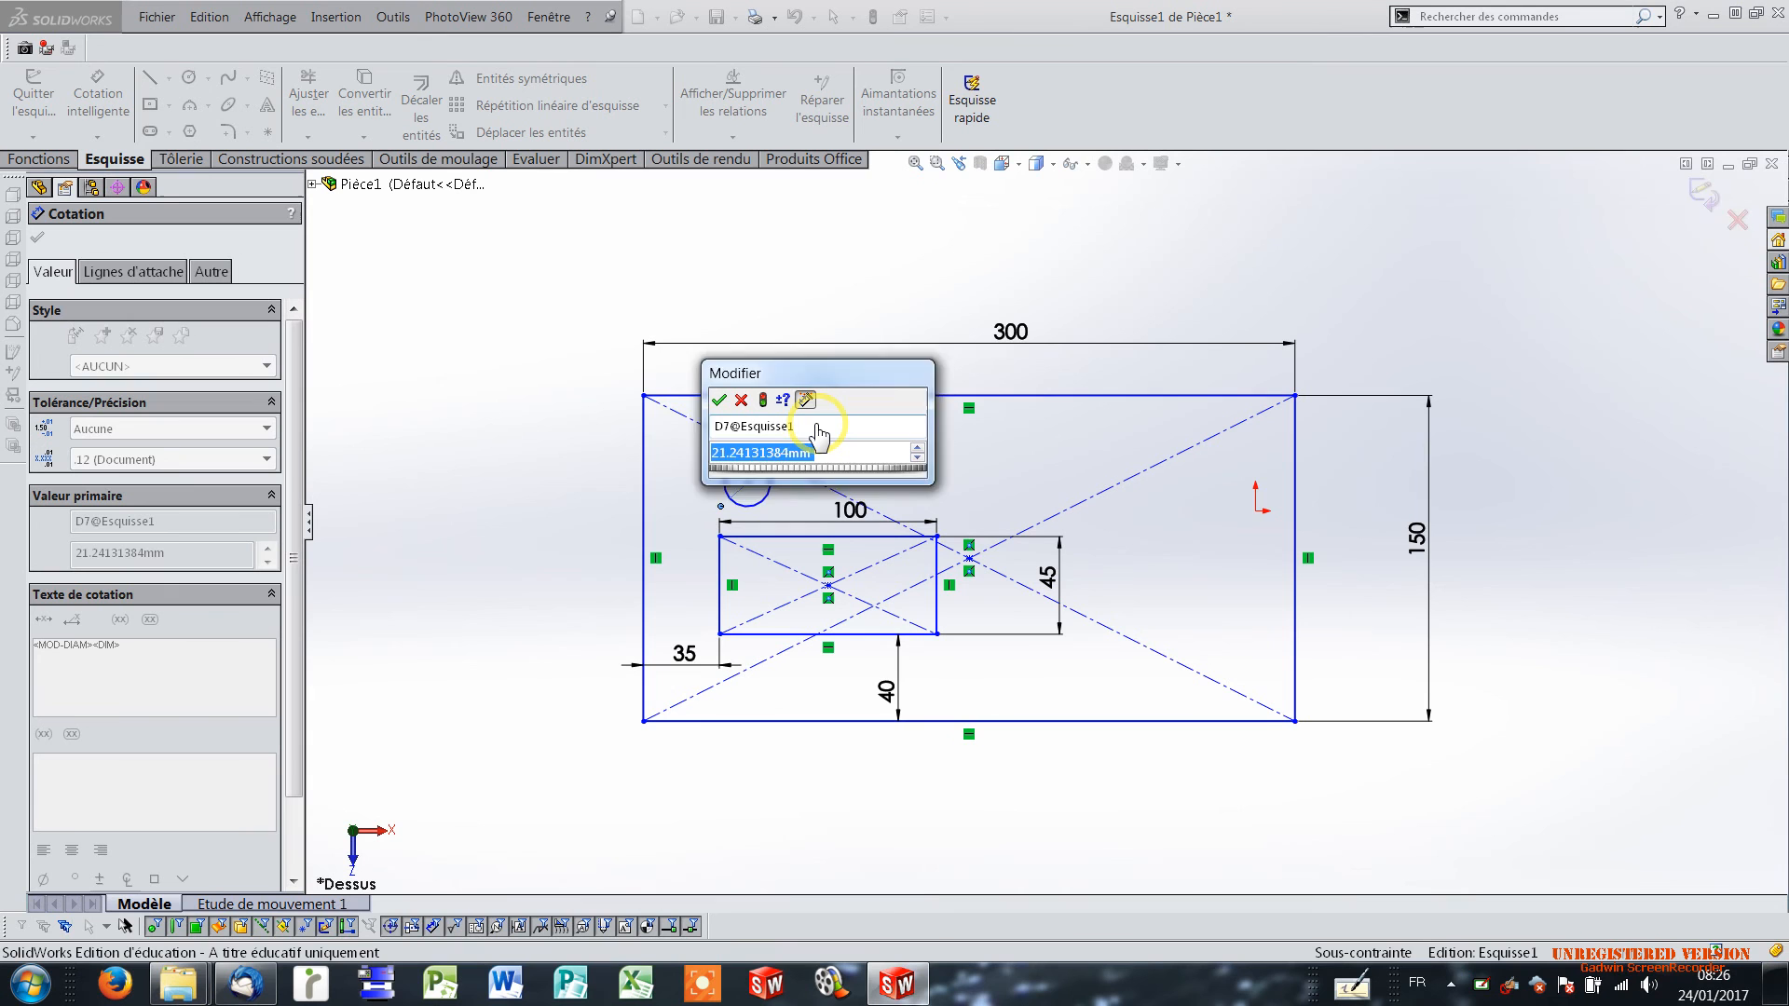
{"action": "type", "text": "65"}
{"action": "key", "text": "Return"}
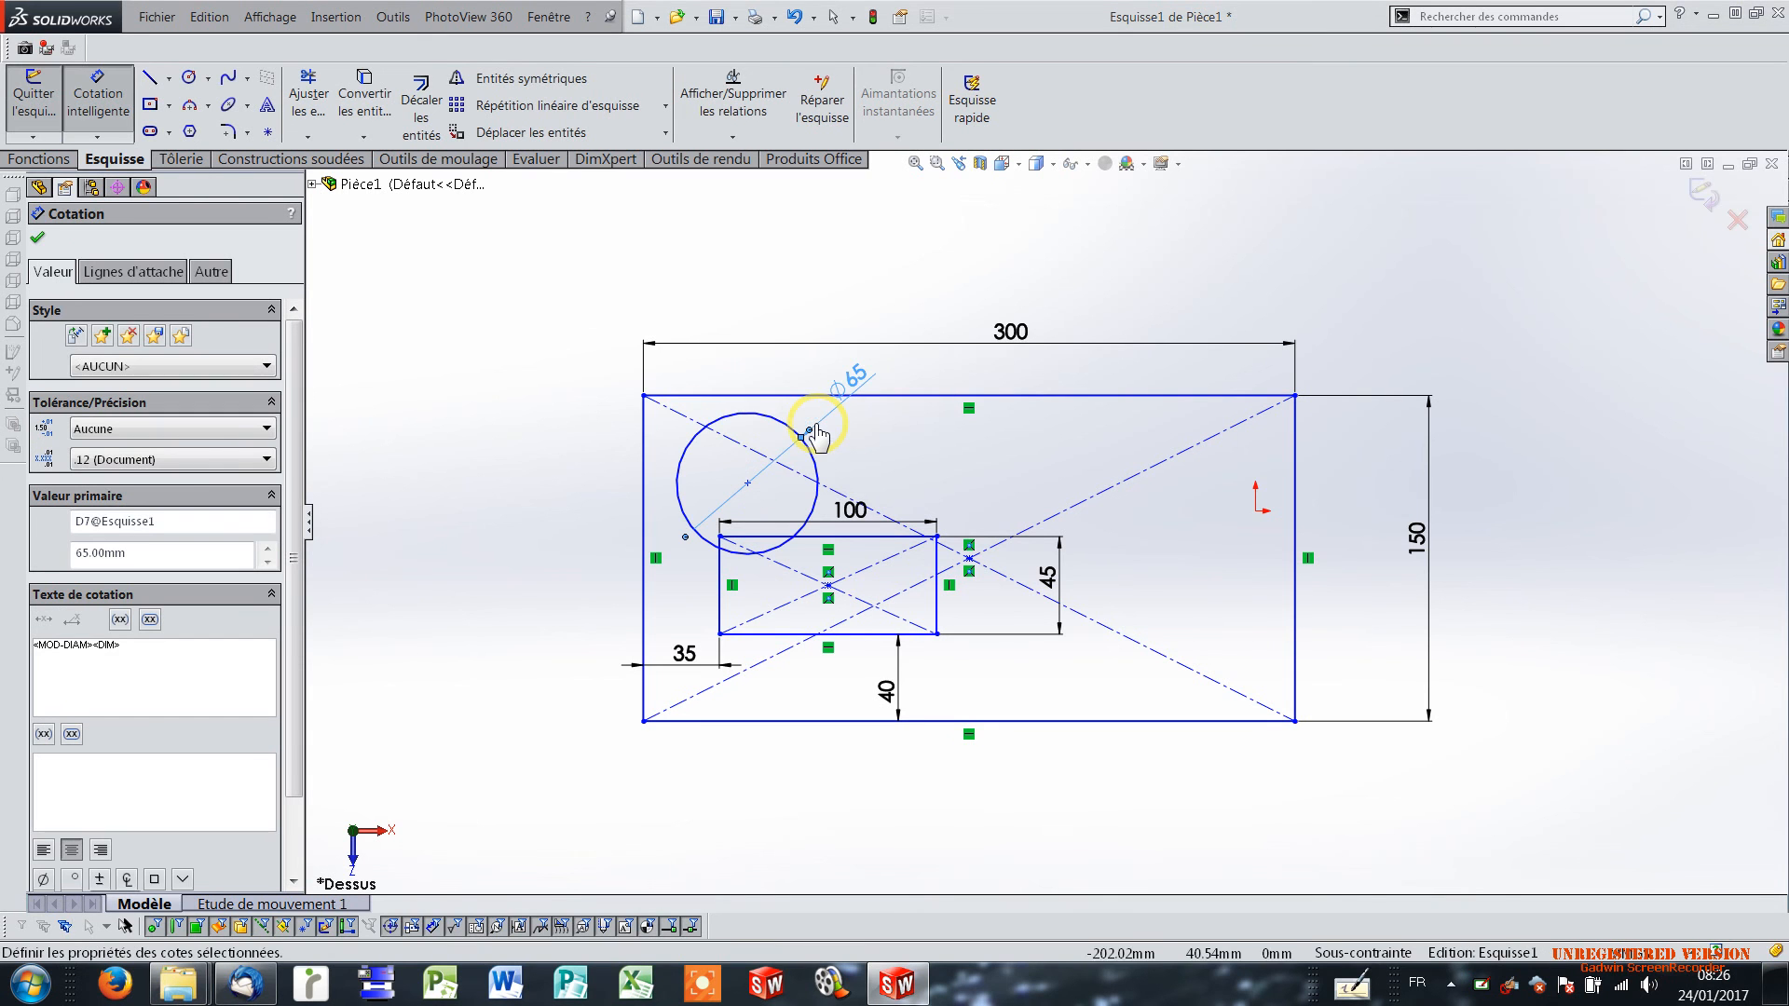
Dimension the circle's centre 200 mm horizontally from the base outline's left edge.
{"action": "left_click", "coordinate": [695, 436]}
{"action": "left_click", "coordinate": [642, 465]}
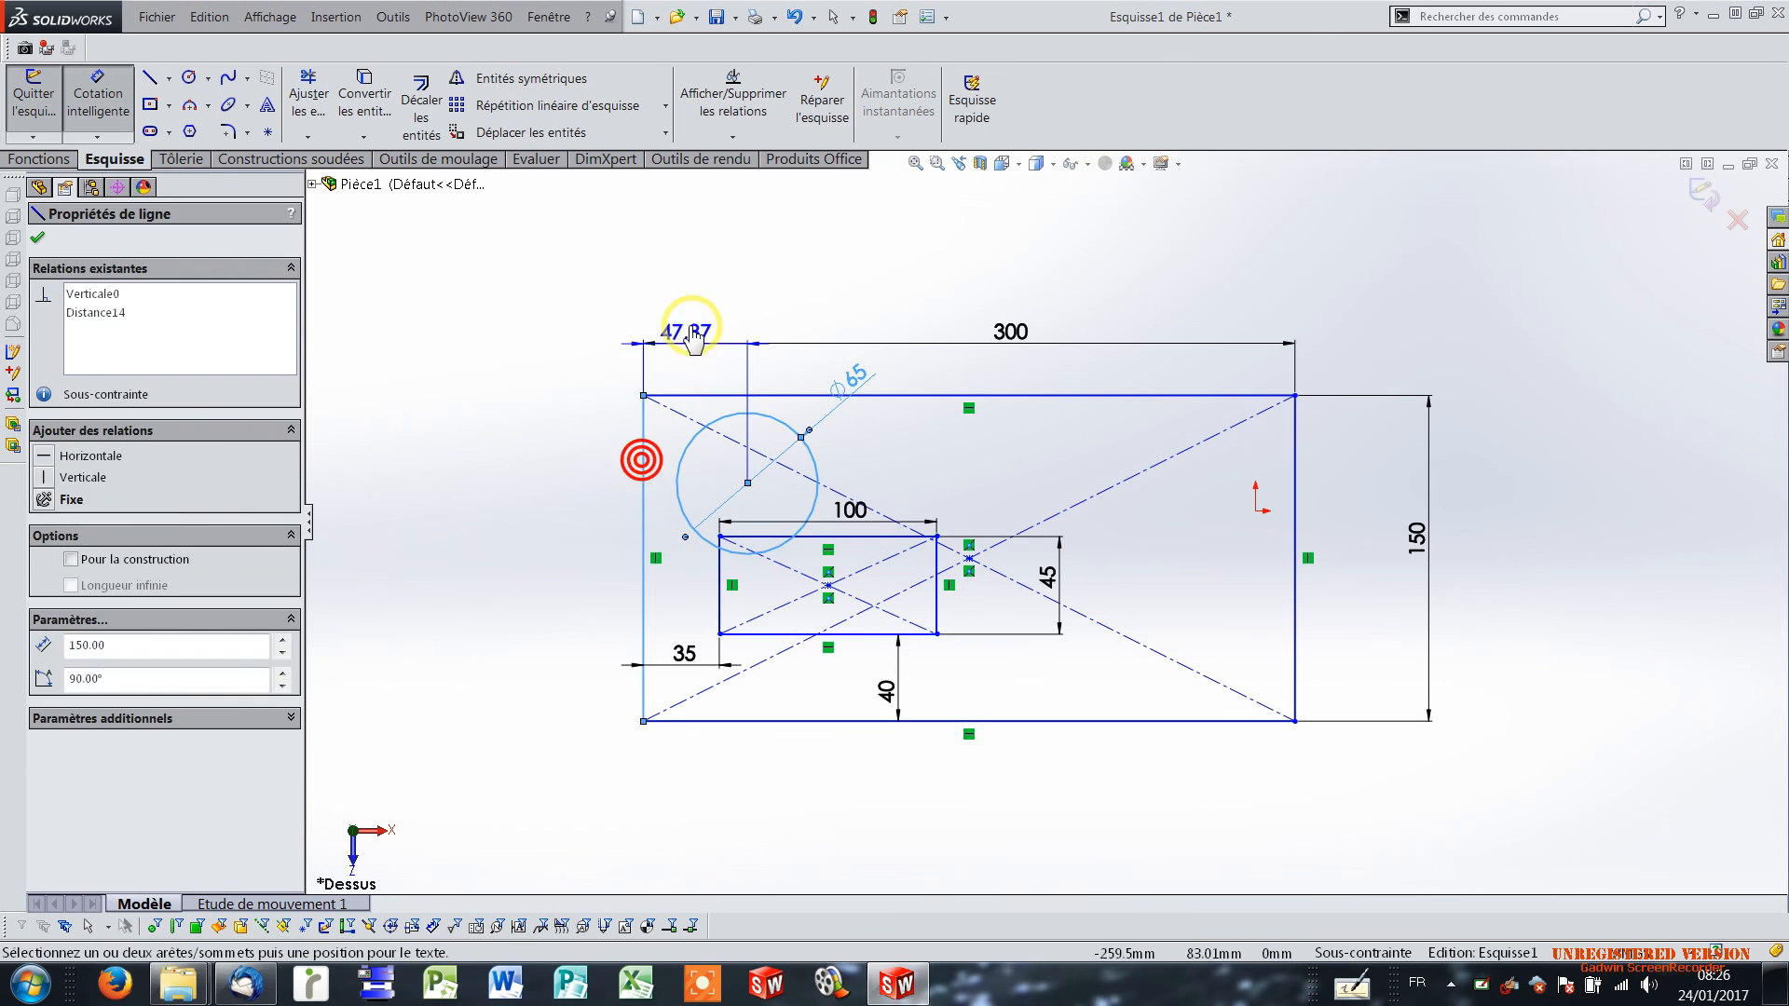
{"action": "left_click", "coordinate": [691, 303]}
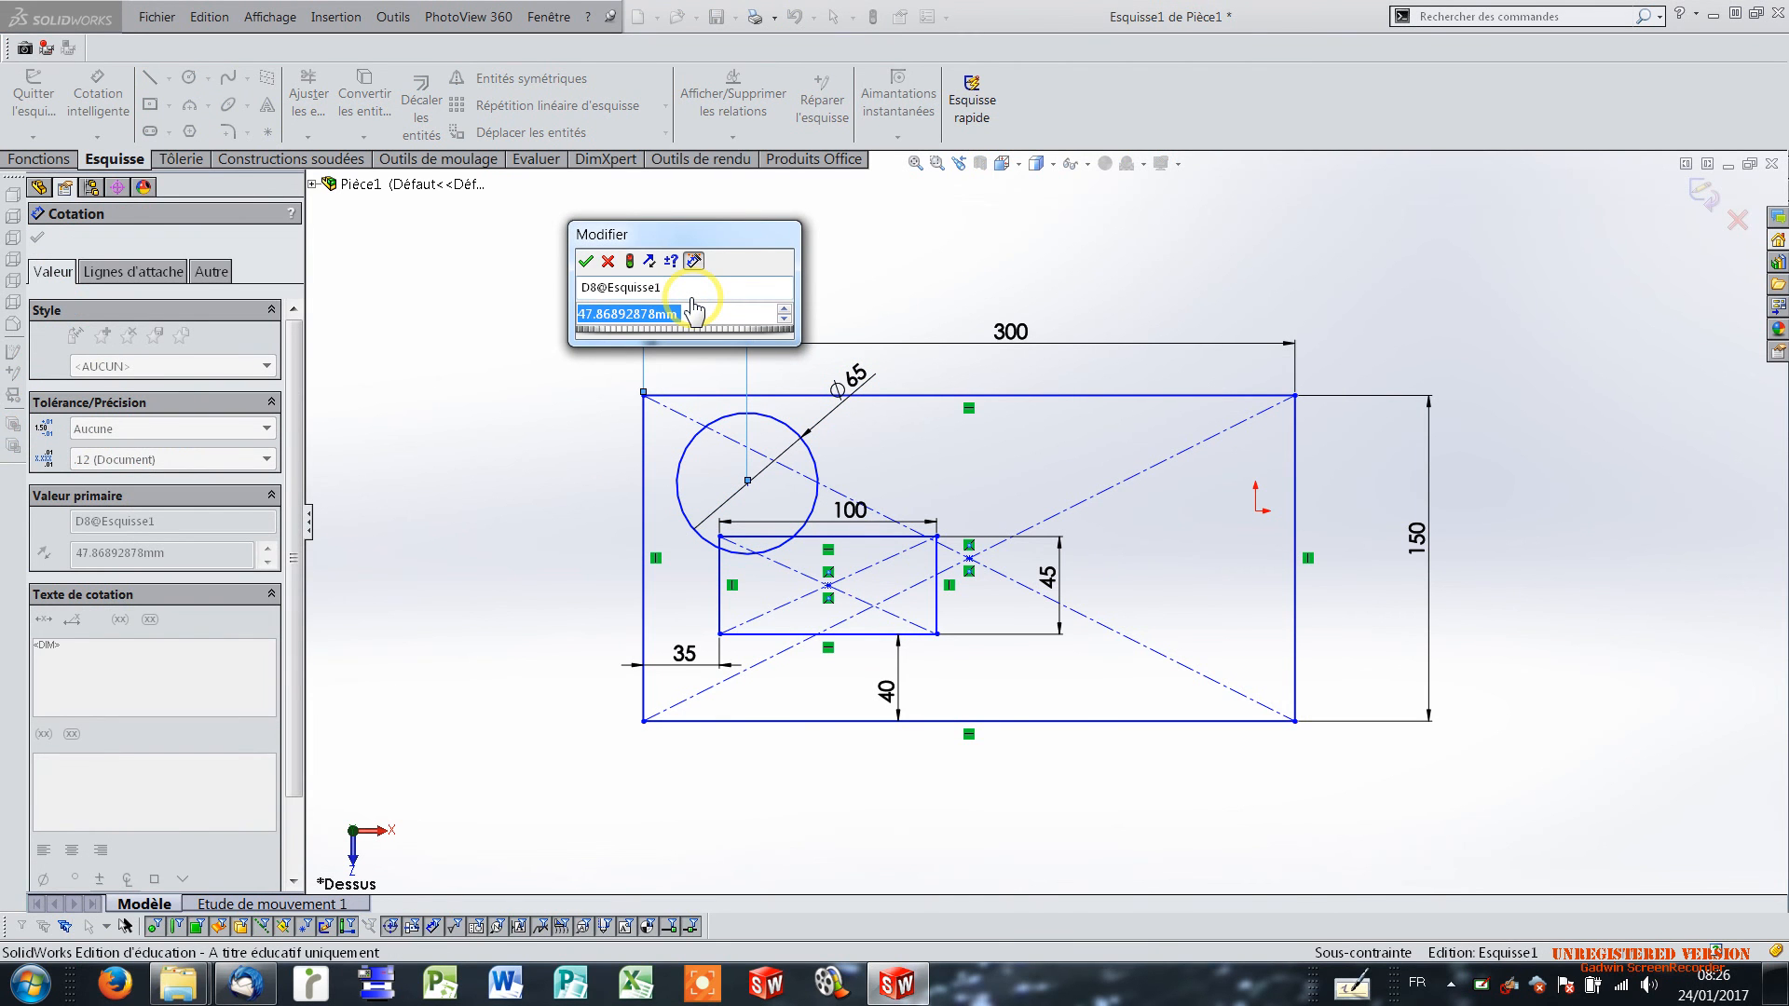
{"action": "type", "text": "200"}
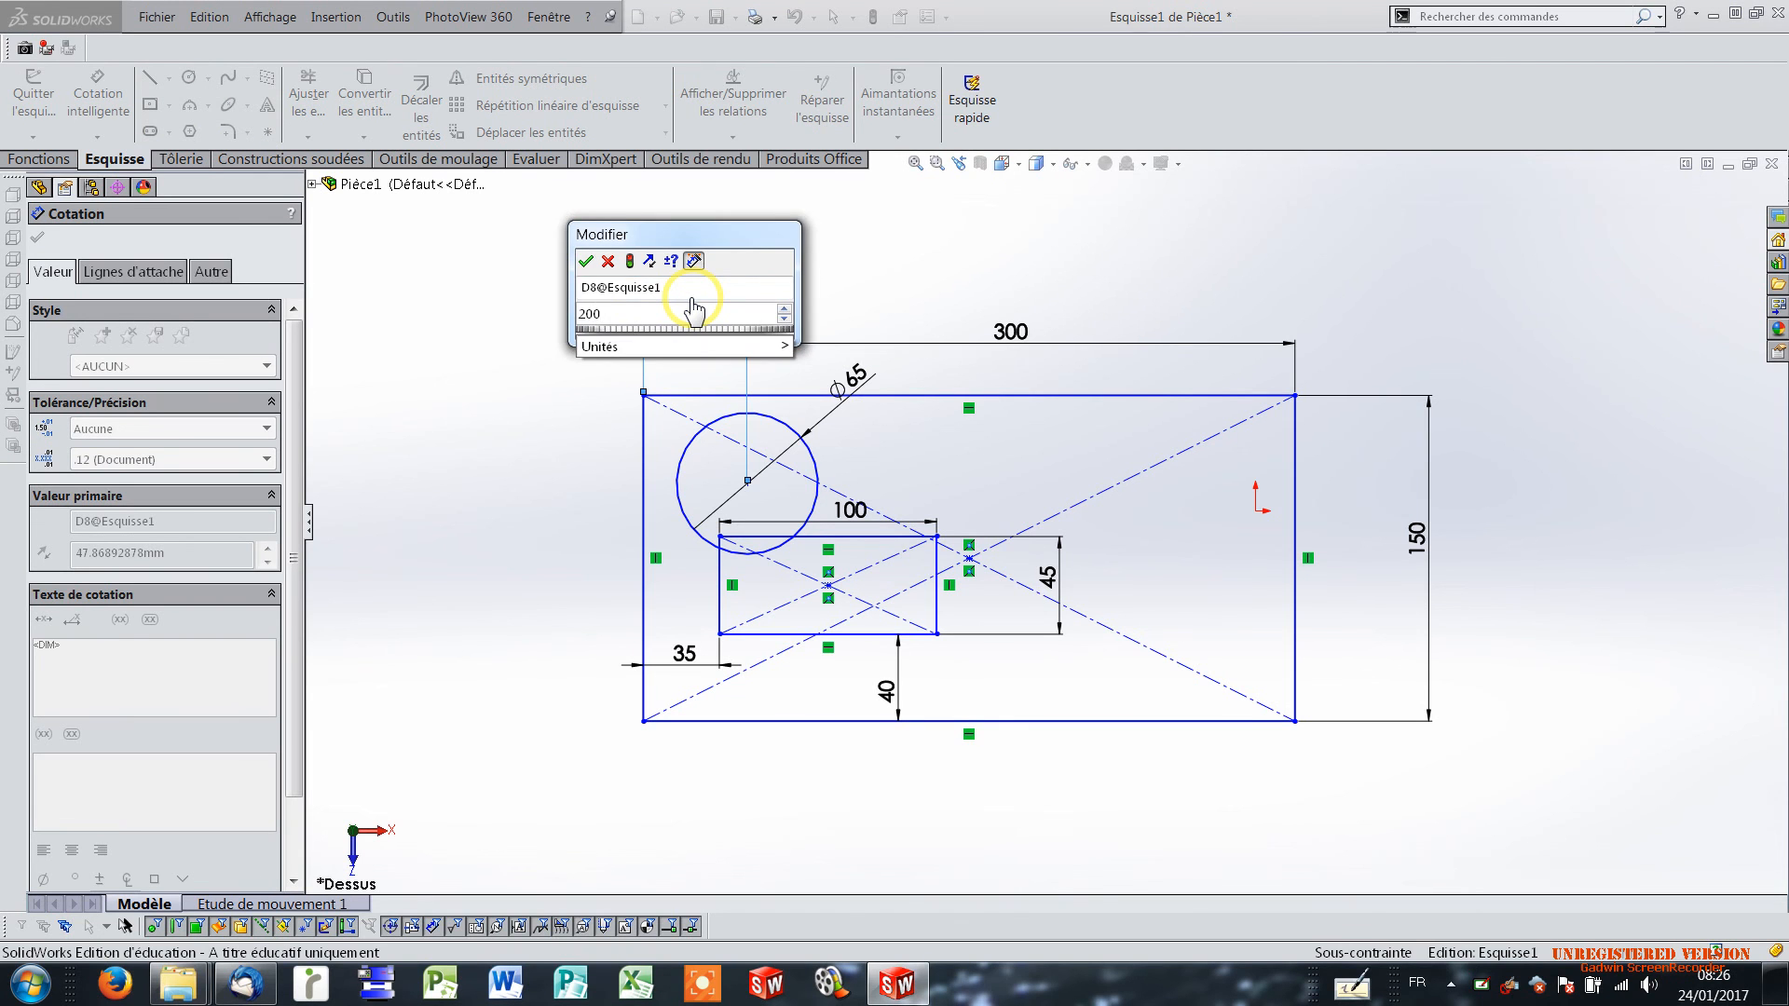
{"action": "key", "text": "Return"}
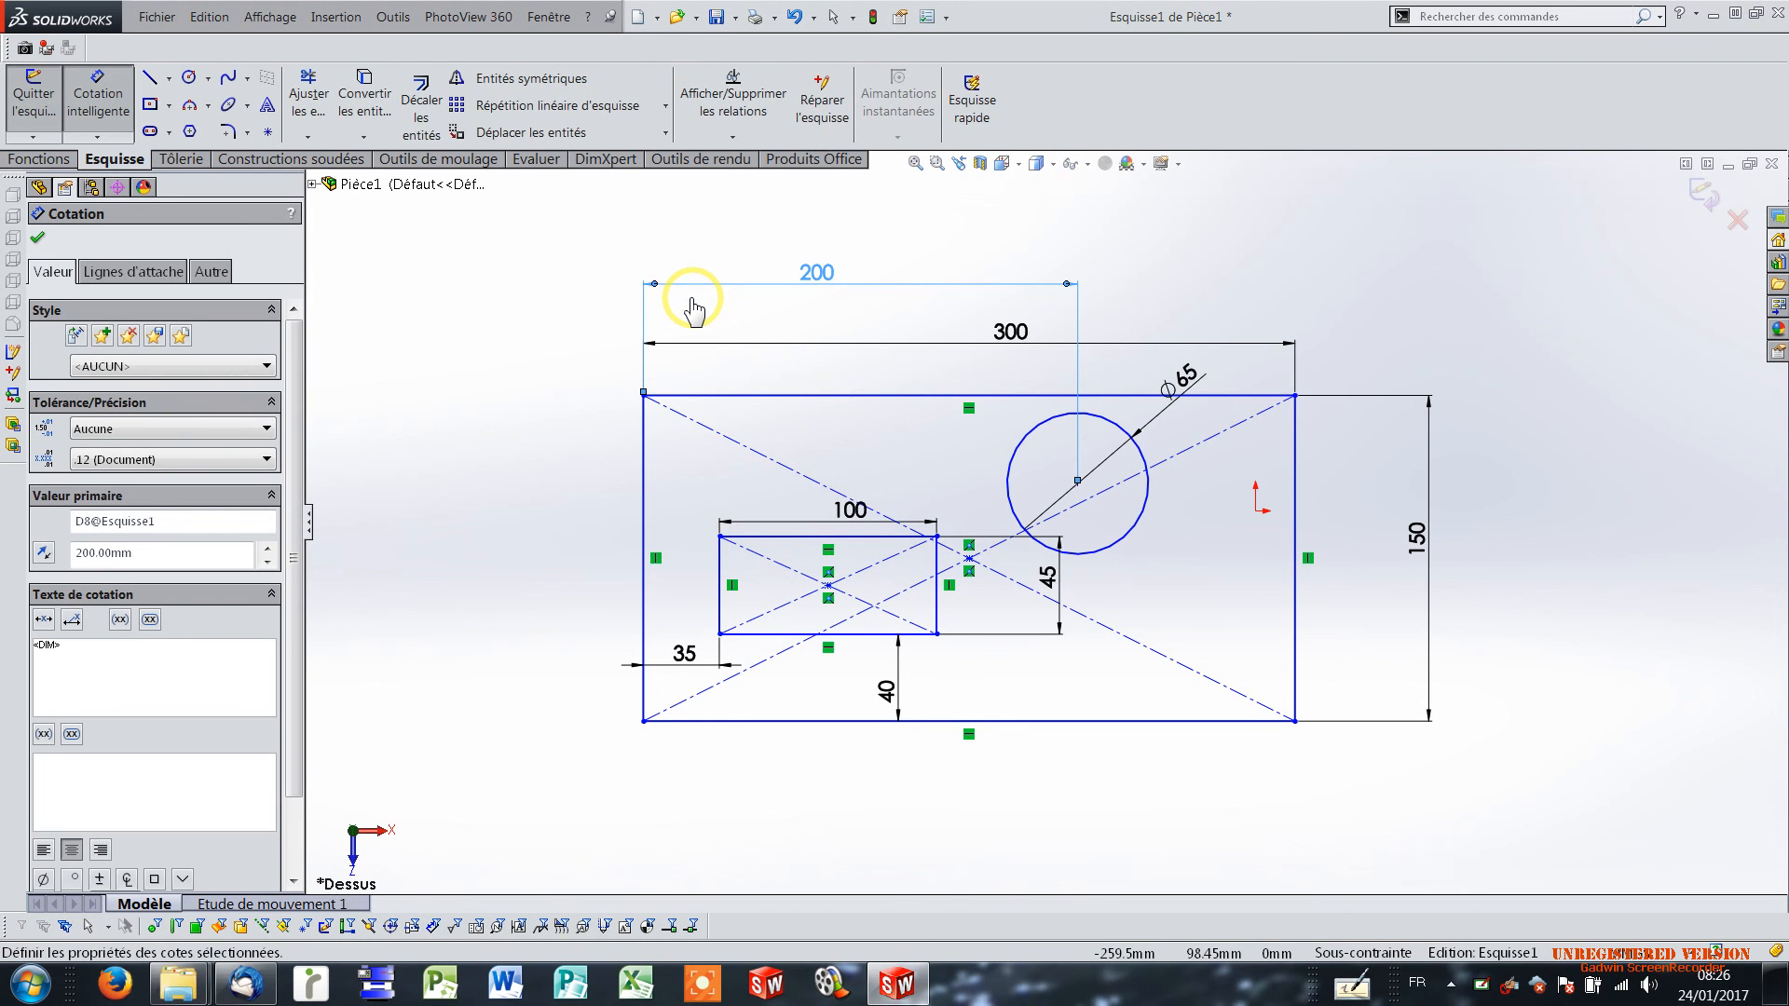
Dimension the circle's centre 40 mm vertically from the base outline's upper edge and exit the sketch.
{"action": "left_click", "coordinate": [1062, 416]}
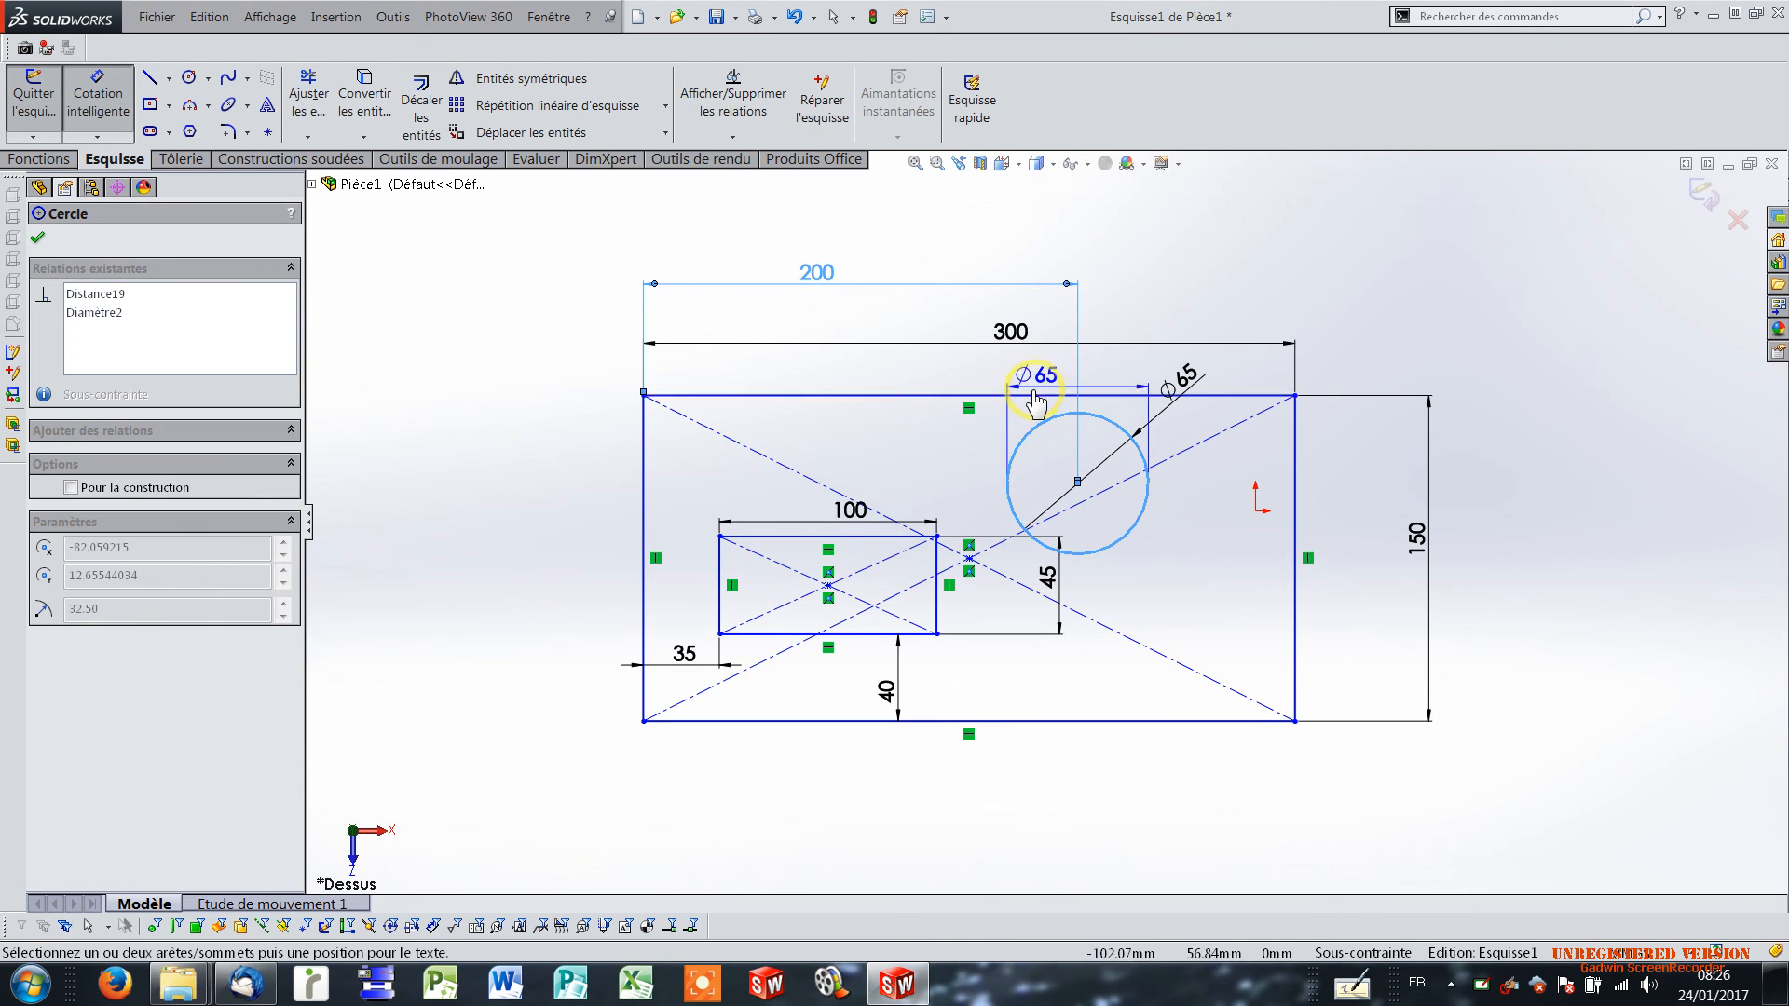
{"action": "left_click", "coordinate": [1034, 395]}
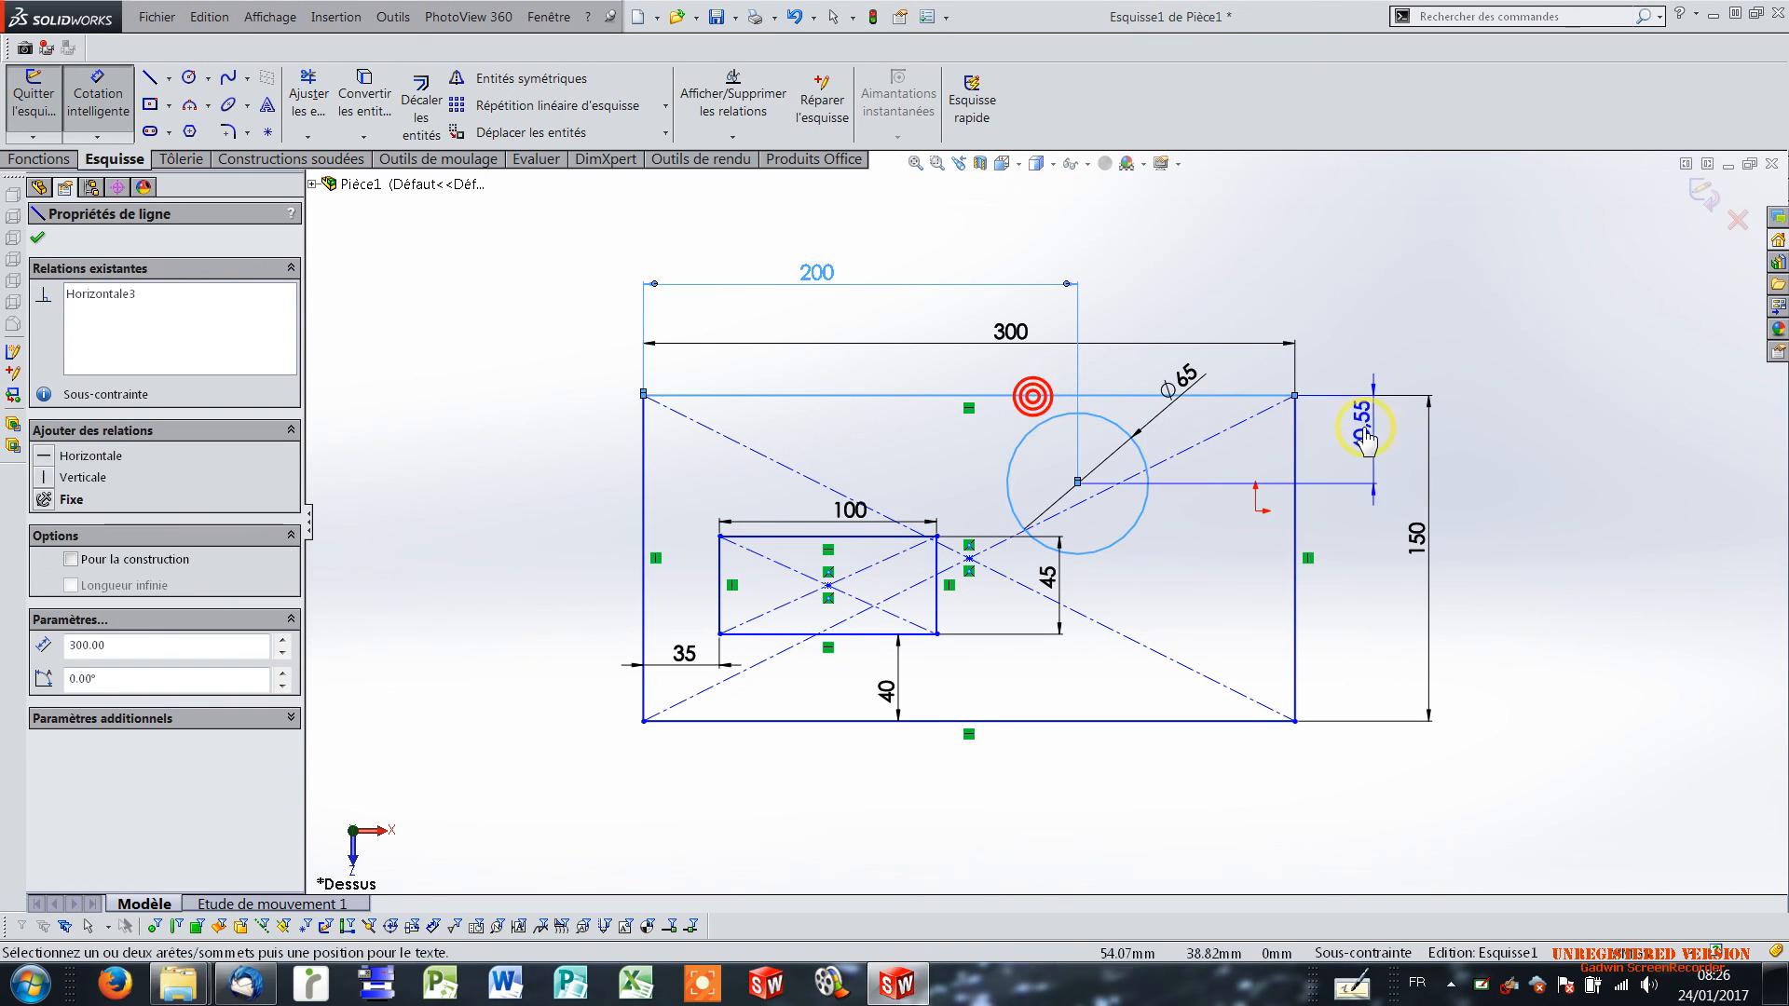
{"action": "left_click", "coordinate": [1243, 456]}
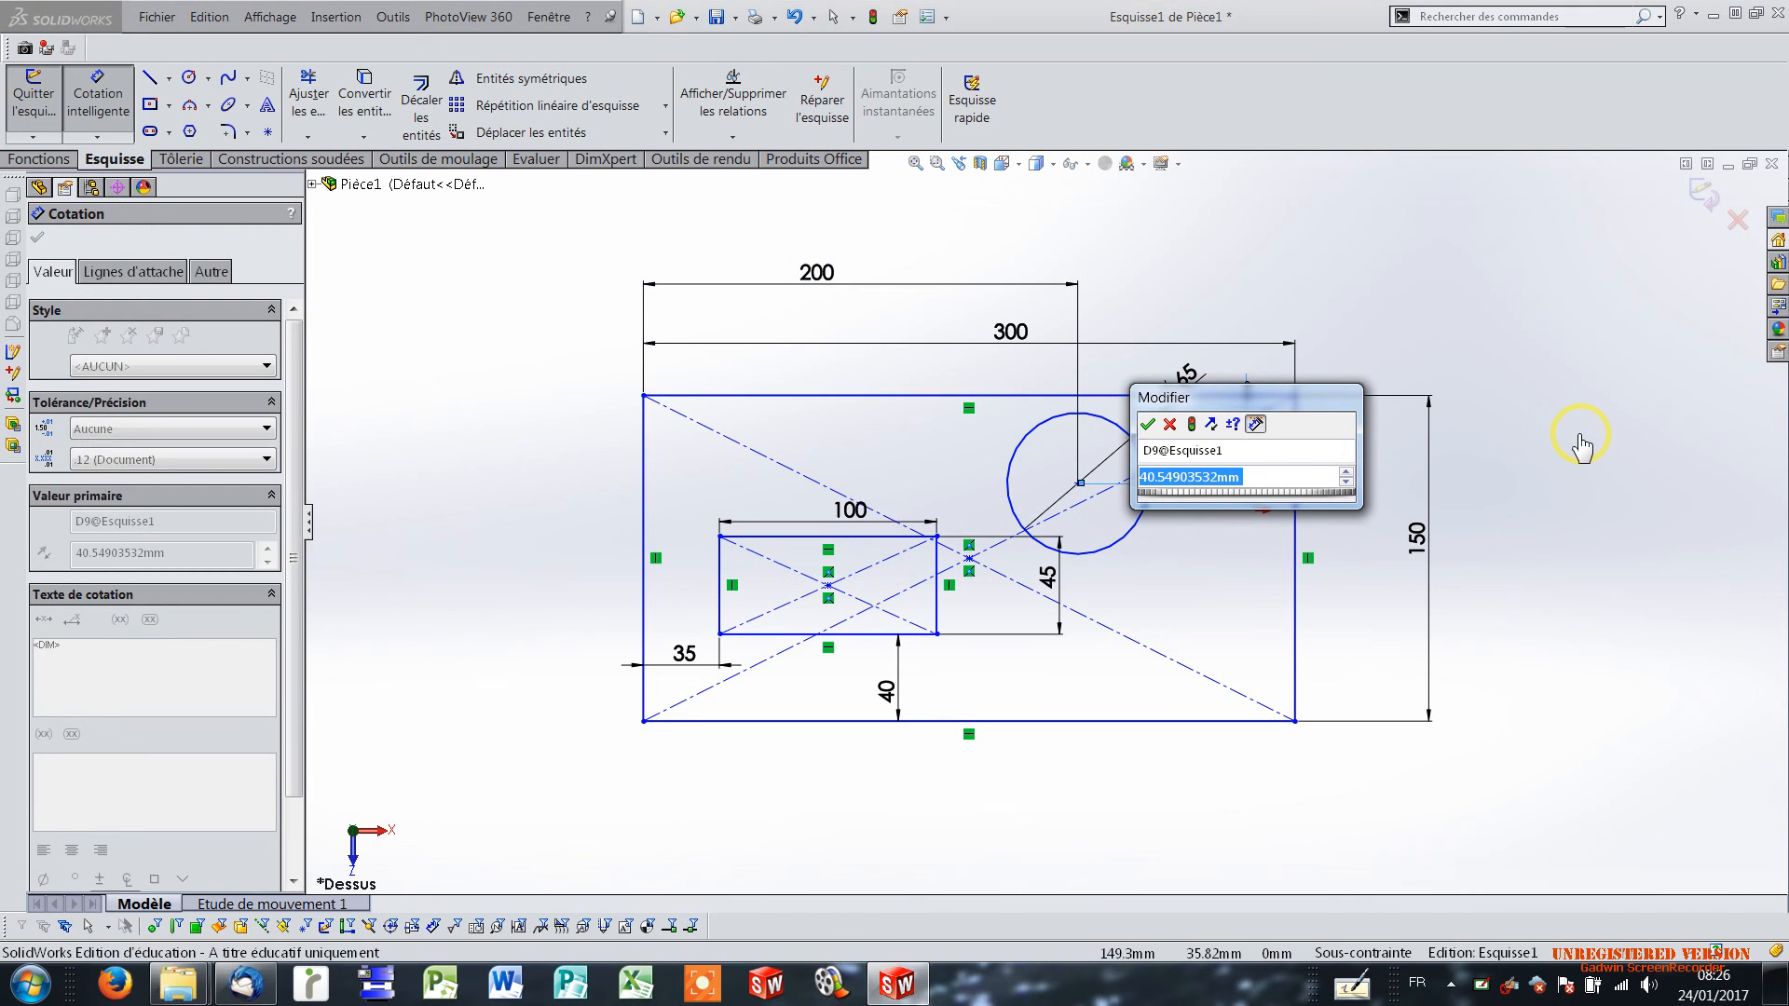
{"action": "type", "text": "40"}
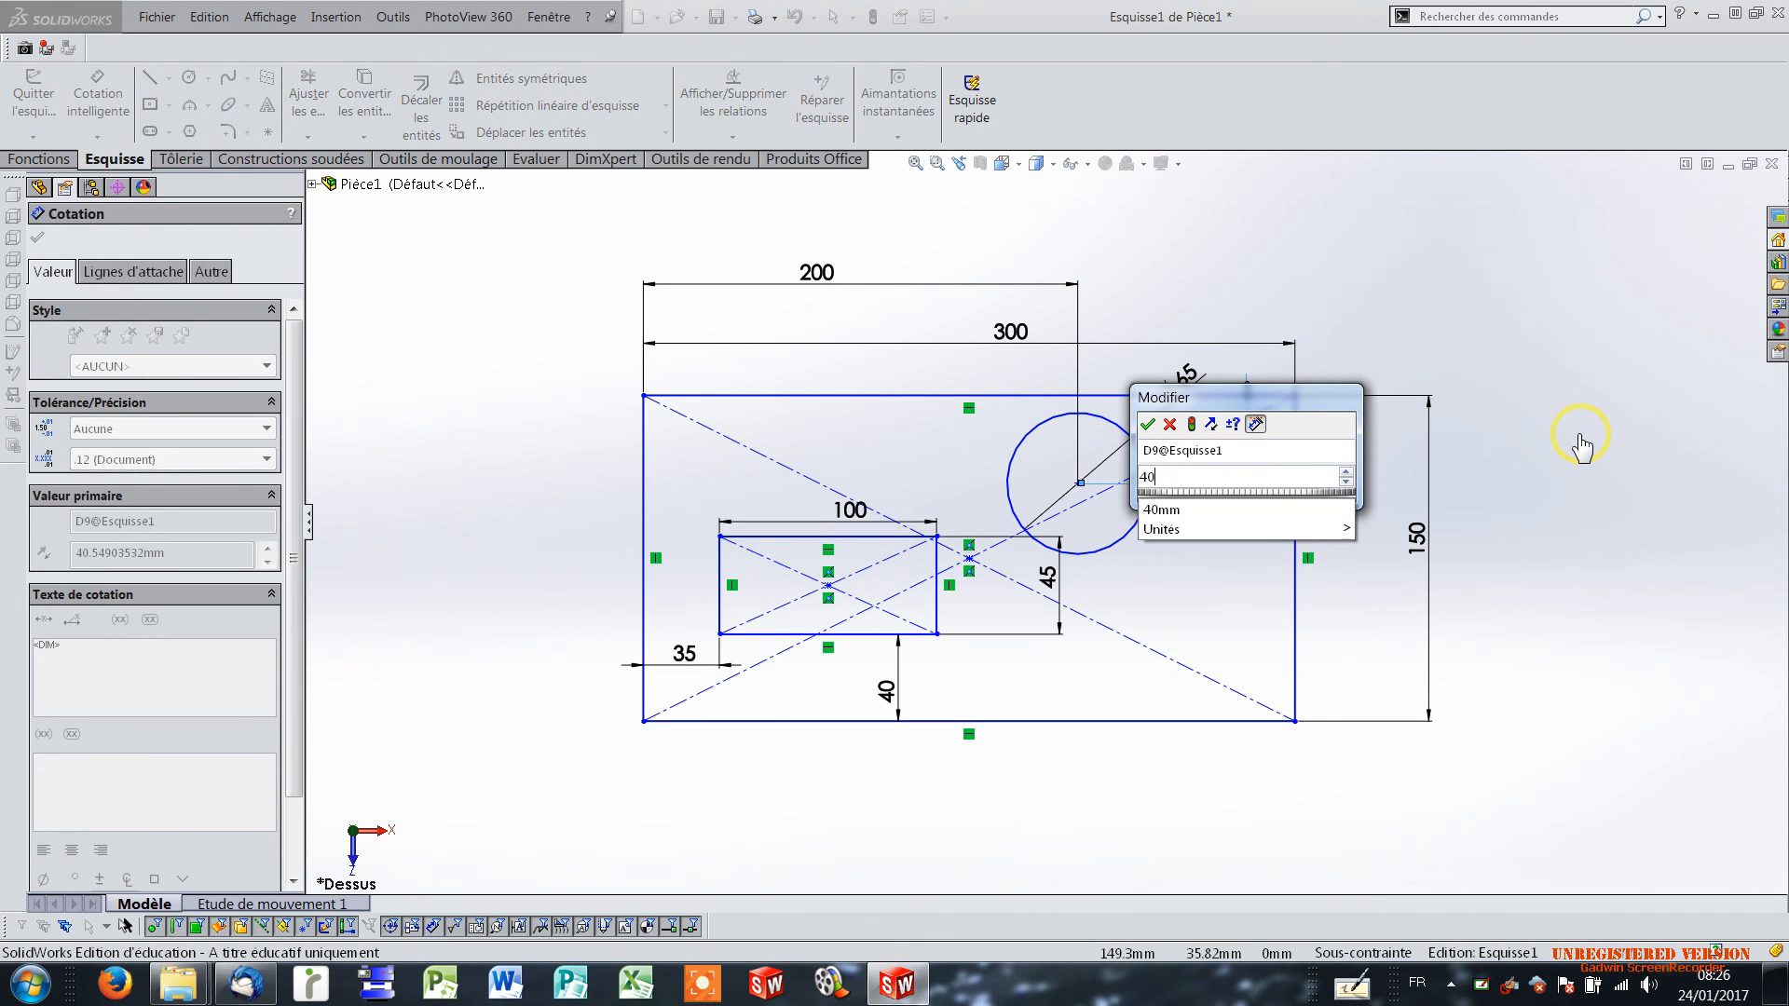
{"action": "key", "text": "Return"}
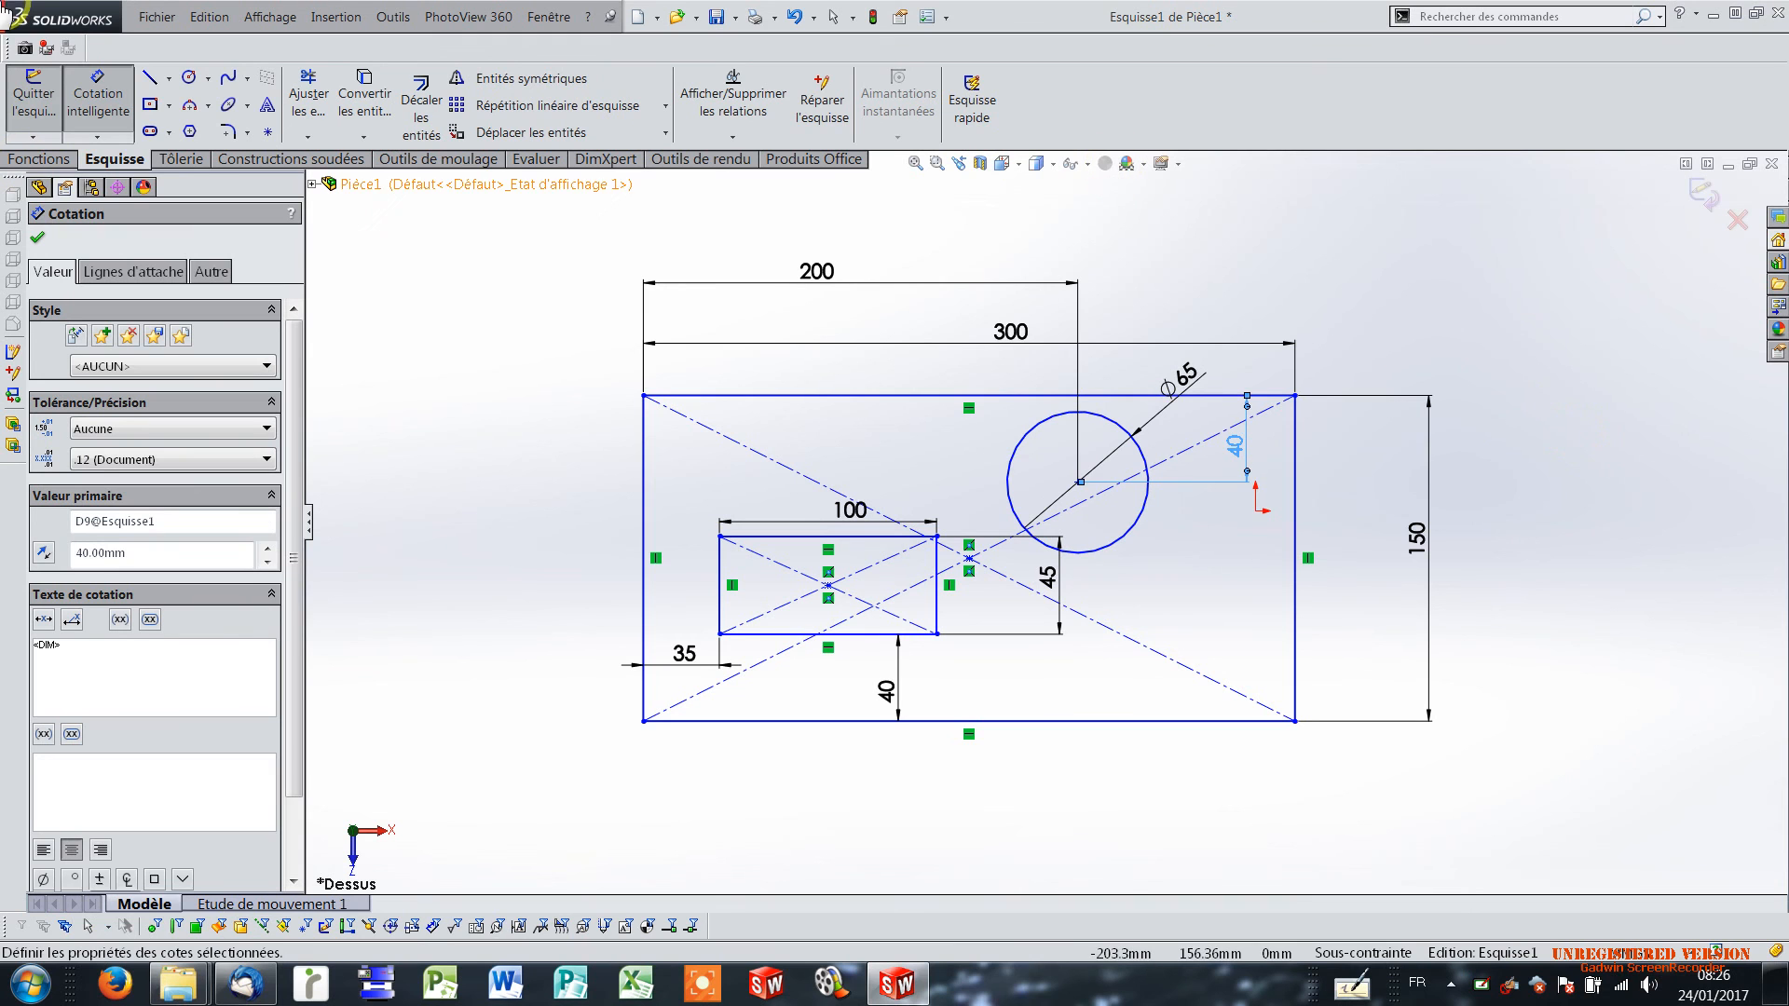
{"action": "left_click", "coordinate": [28, 104]}
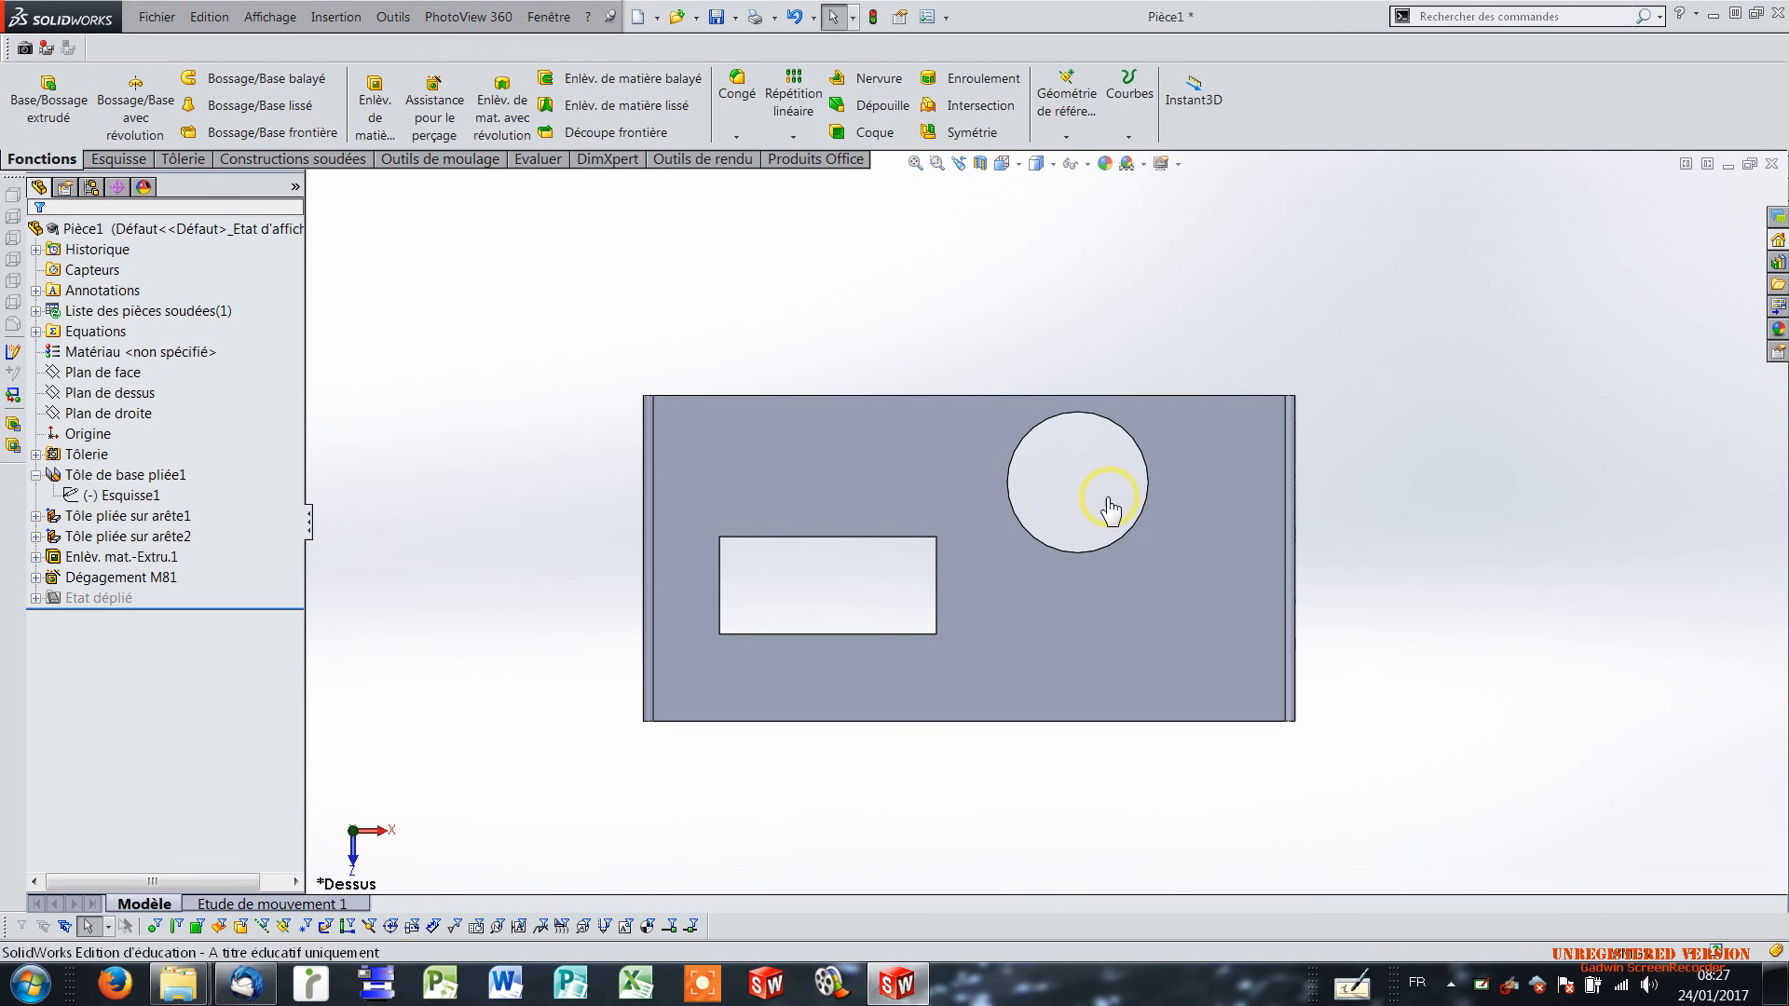
Save the part as "tole pliée 1" in the s2a1 folder under U22 M057 FAO, séquence 2.
{"action": "middle_click_drag", "start_coordinate": [1079, 559], "coordinate": [1019, 304]}
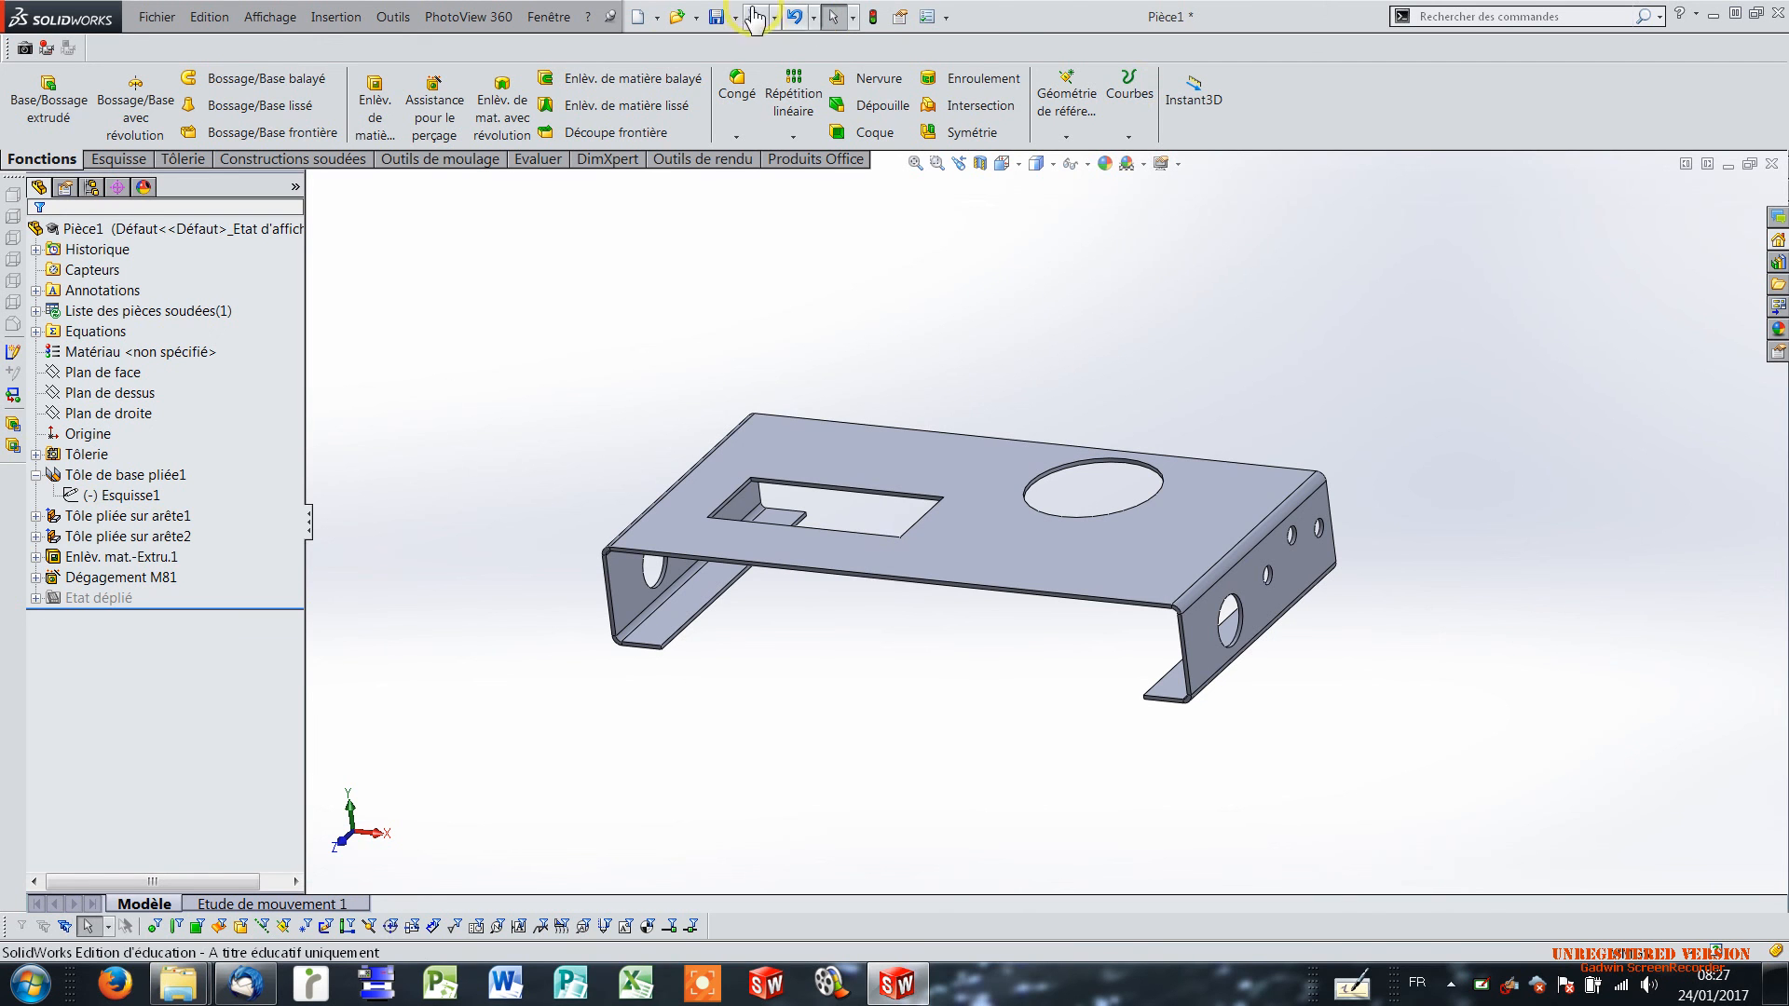
{"action": "left_click", "coordinate": [712, 20]}
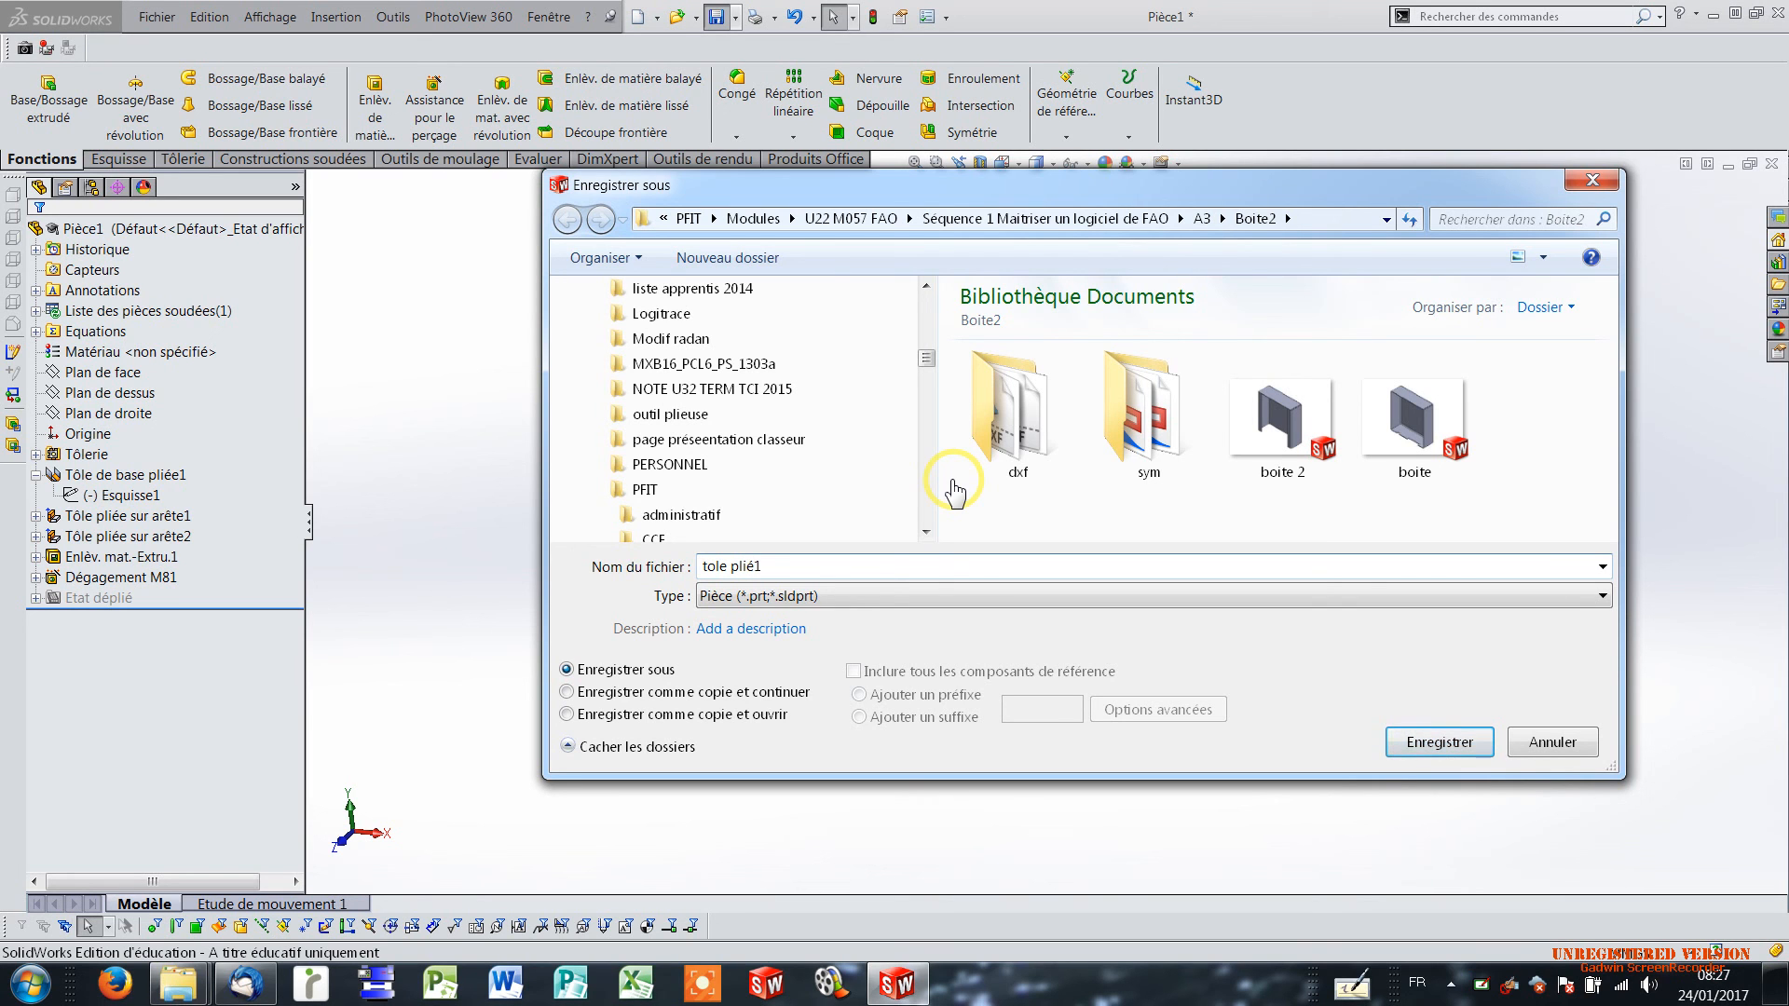
{"action": "left_click", "coordinate": [768, 570]}
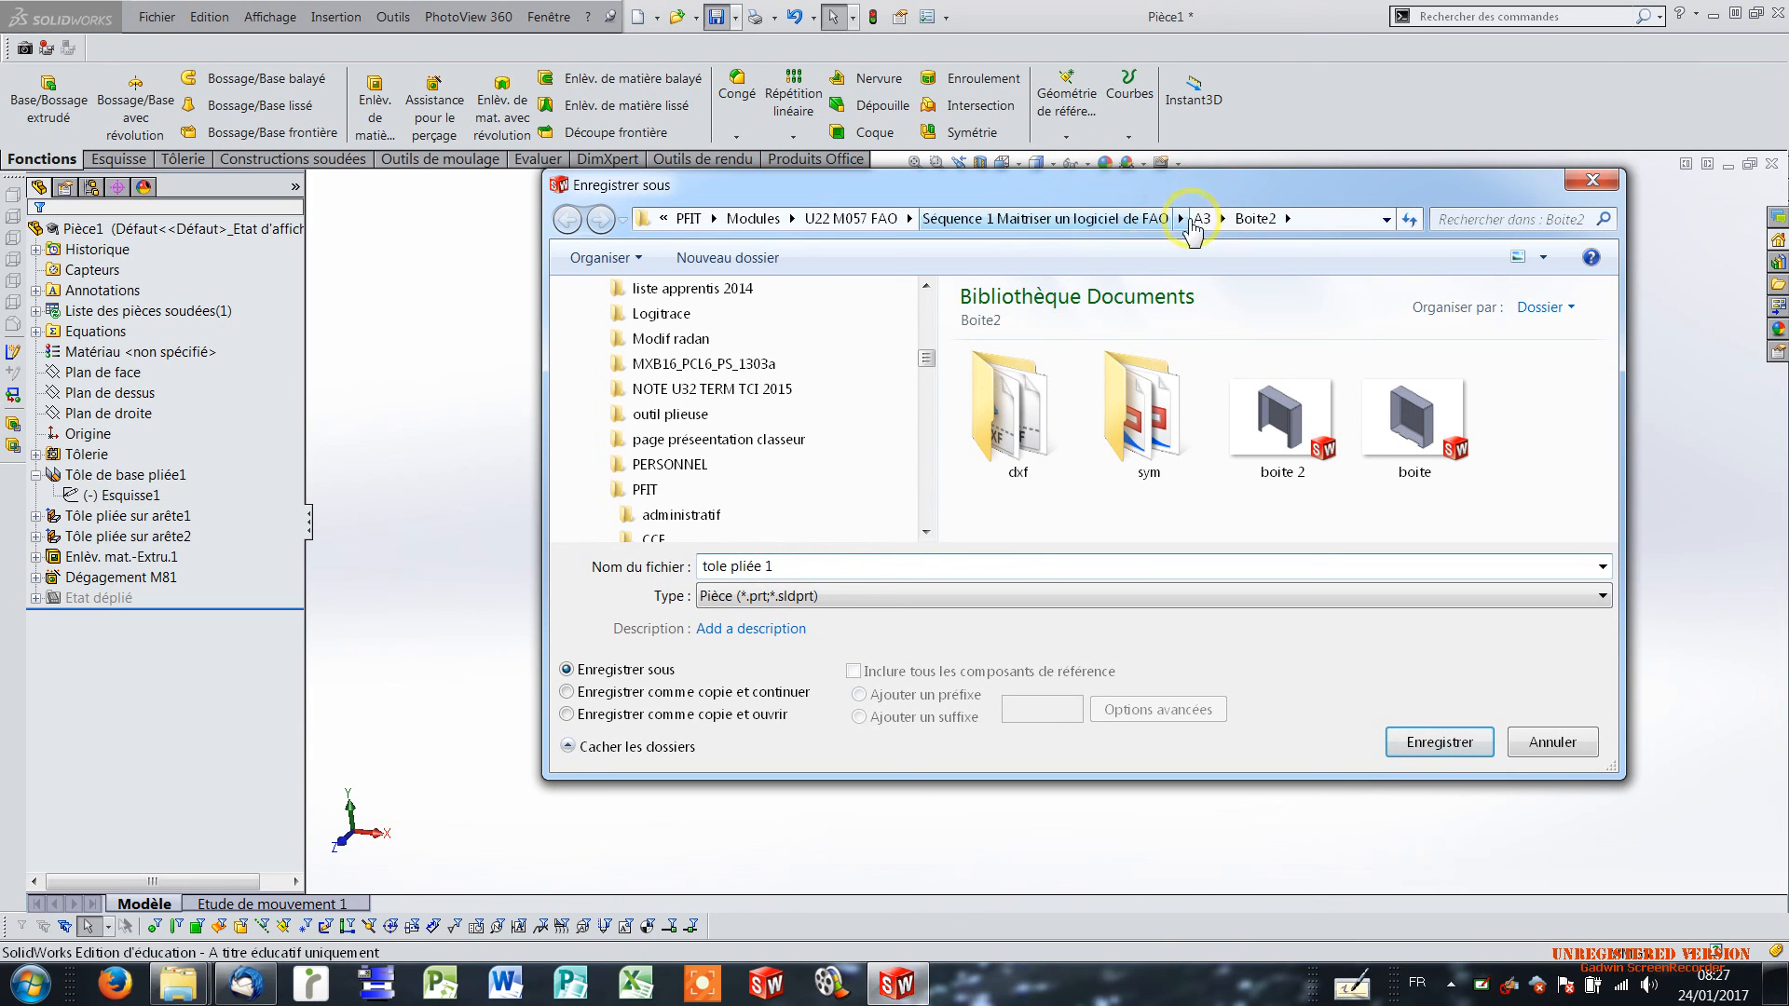
{"action": "left_click", "coordinate": [1109, 218]}
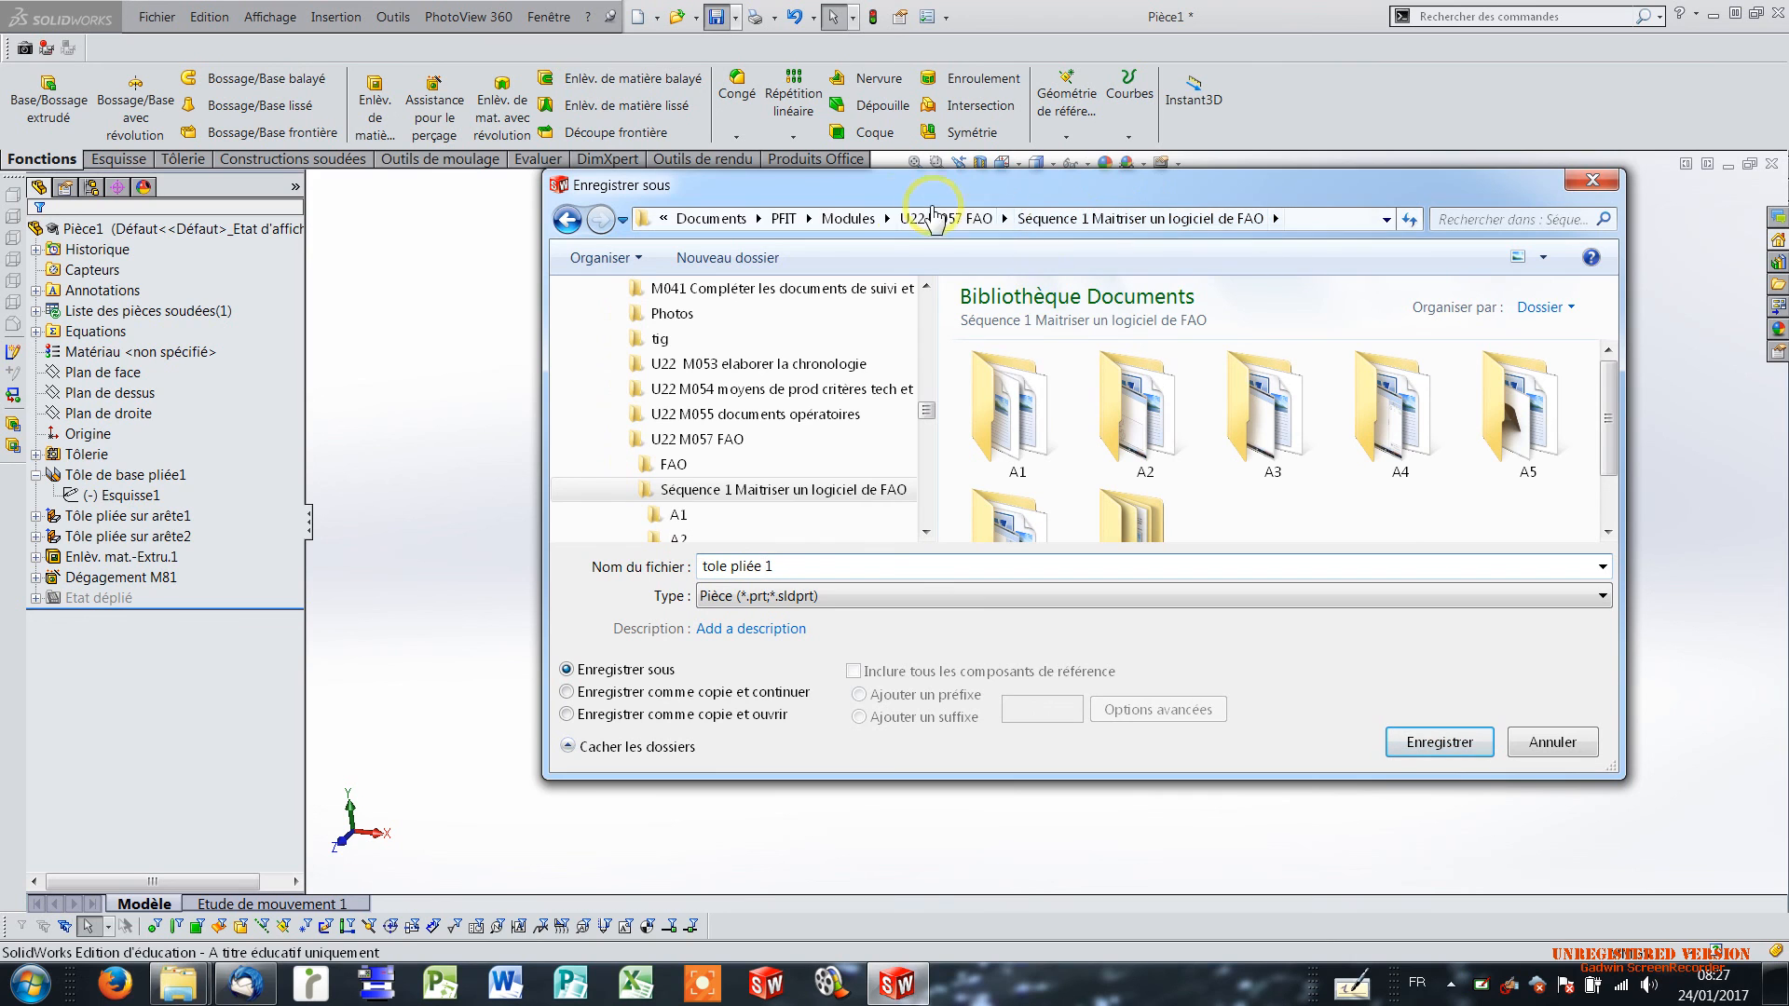
{"action": "left_click", "coordinate": [944, 218]}
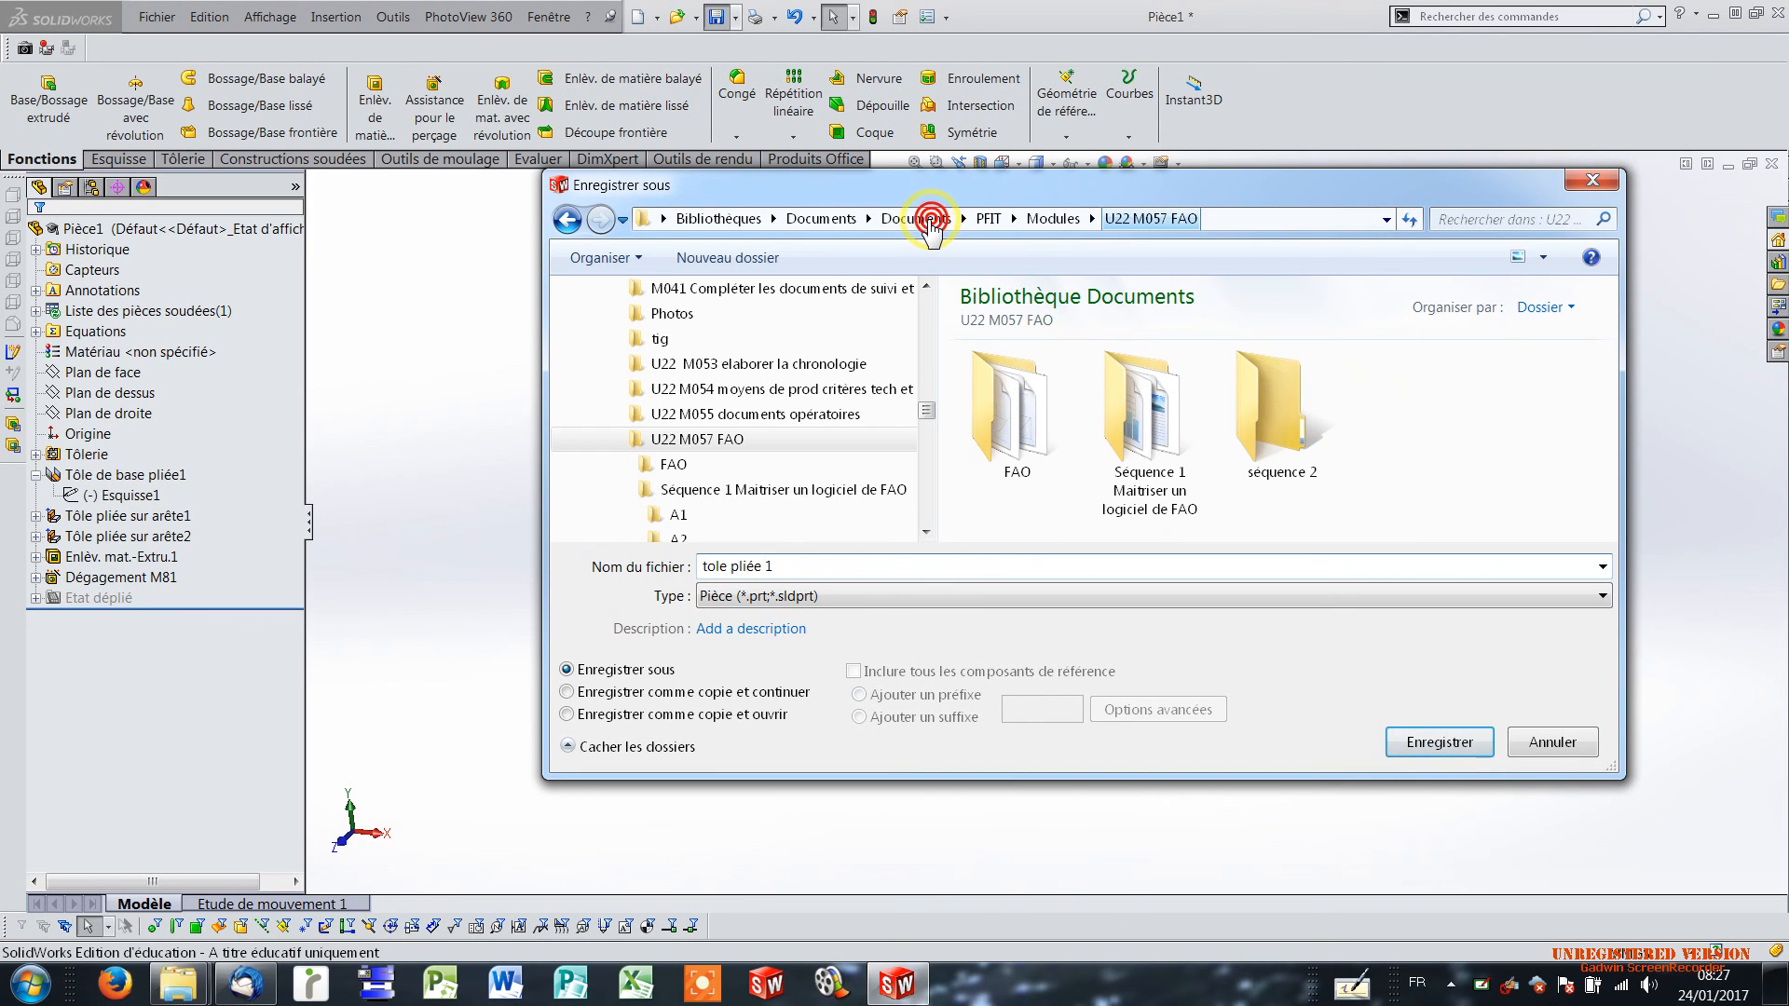
{"action": "left_click", "coordinate": [1275, 426]}
{"action": "double_click", "coordinate": [1275, 426]}
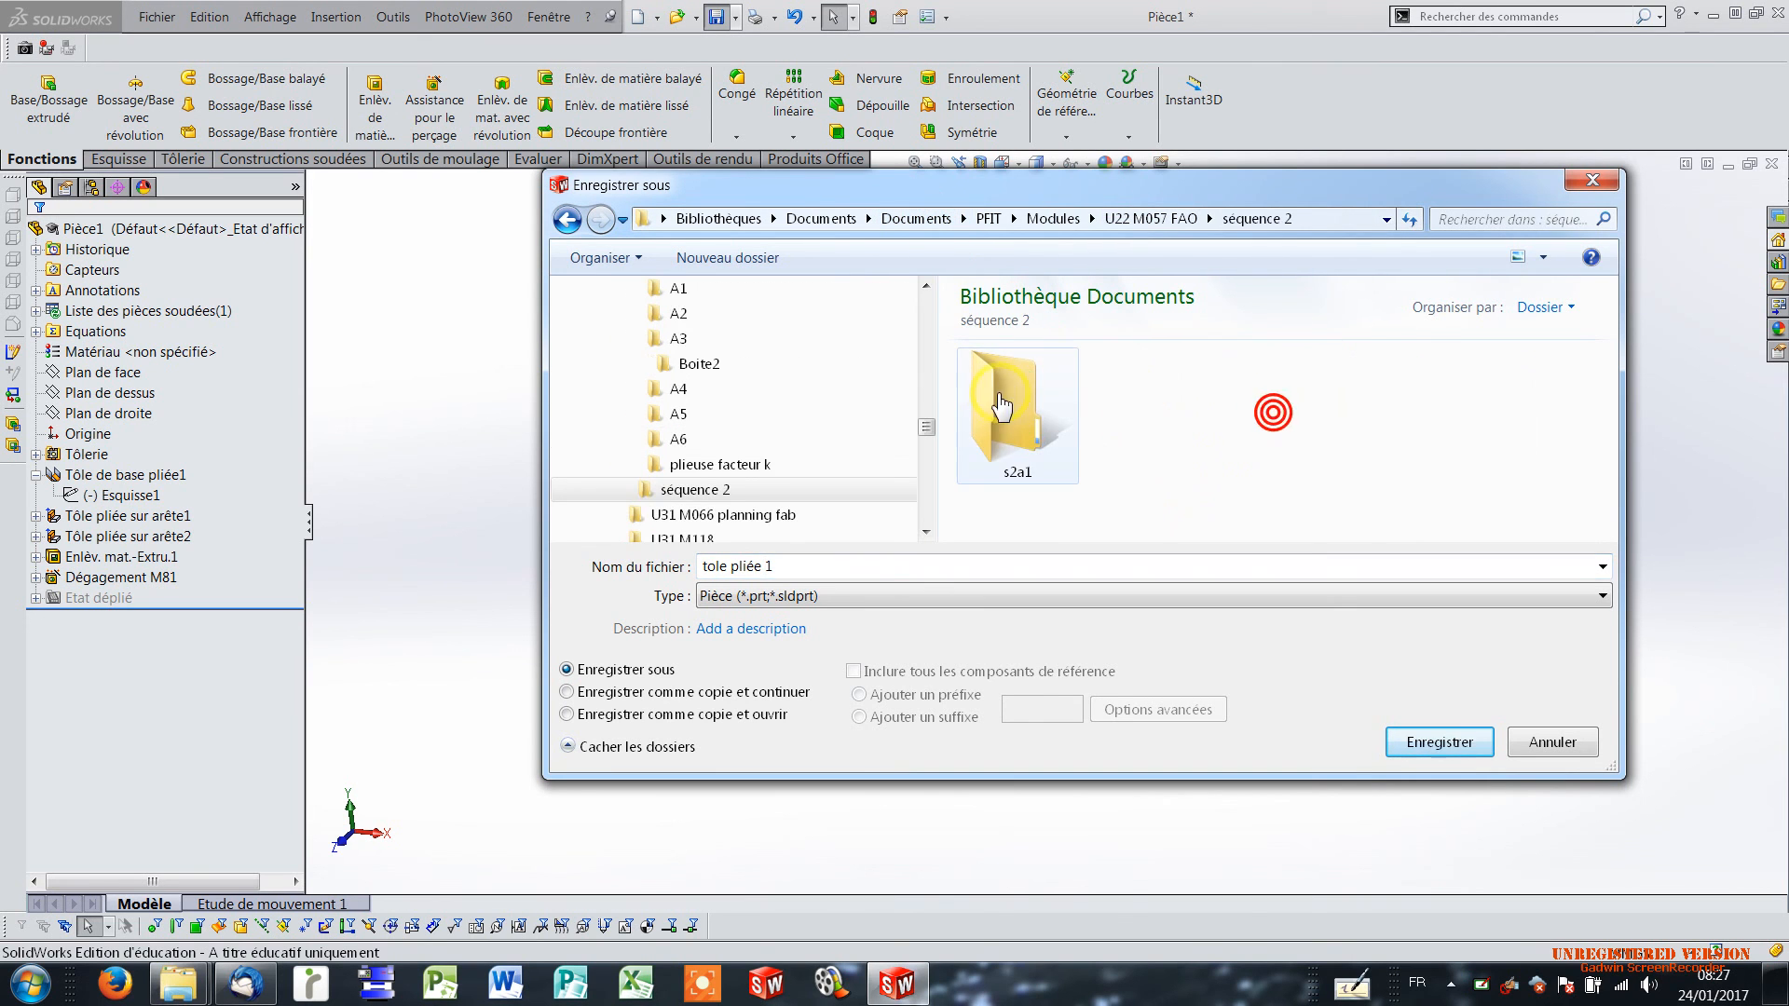
{"action": "left_click", "coordinate": [997, 402]}
{"action": "double_click", "coordinate": [997, 403]}
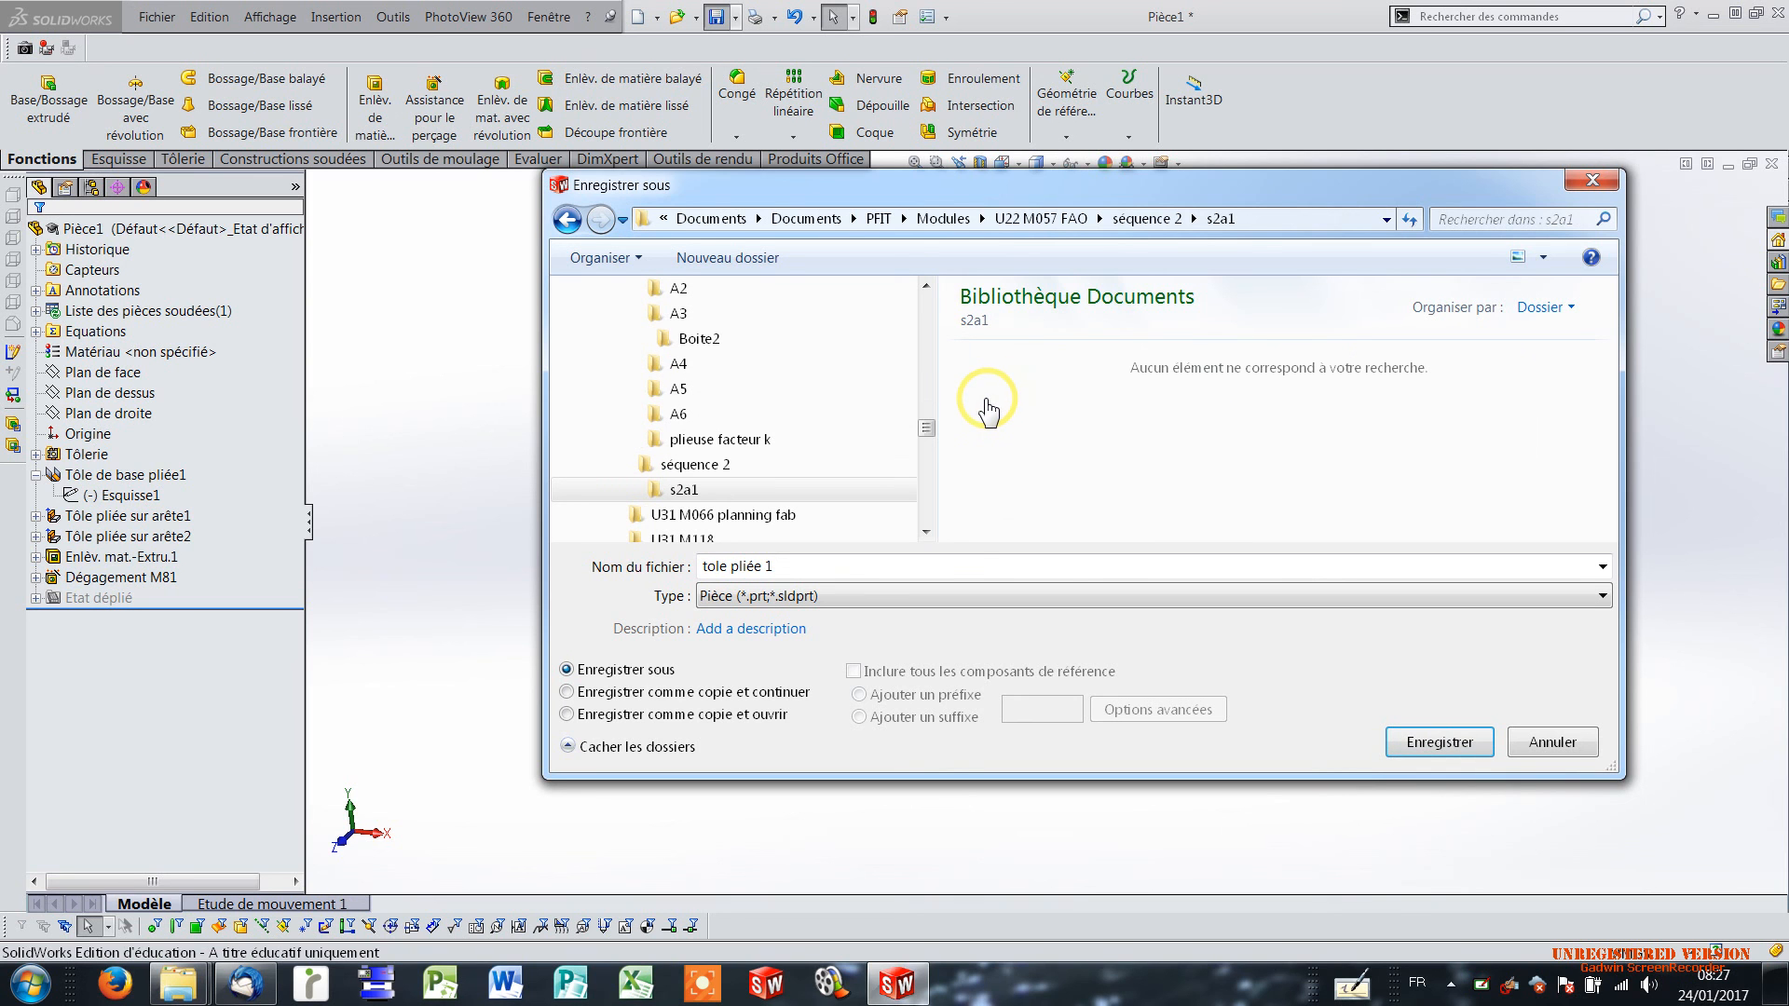
{"action": "left_click", "coordinate": [1462, 741]}
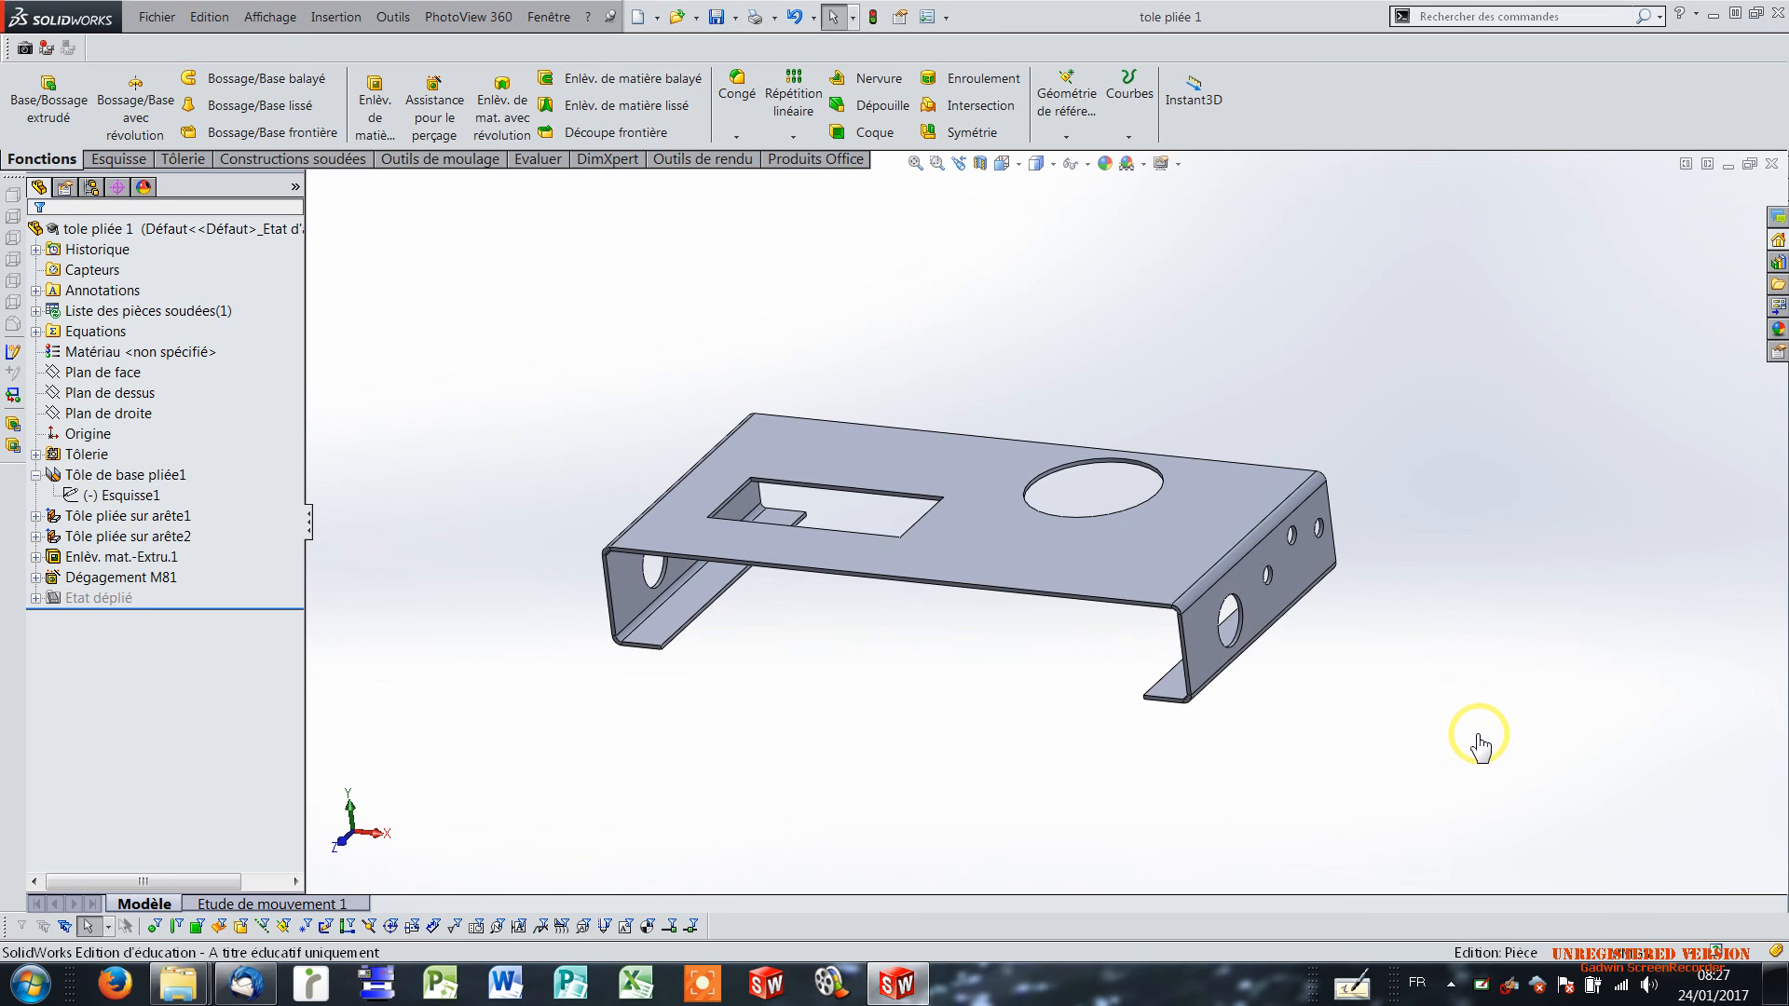
Export the Etat déplié flat pattern as the DXF file "Etat déplié - tole pliée 1" in s2a1, with sheet metal geometry only.
{"action": "left_click", "coordinate": [88, 599]}
{"action": "right_click", "coordinate": [84, 608]}
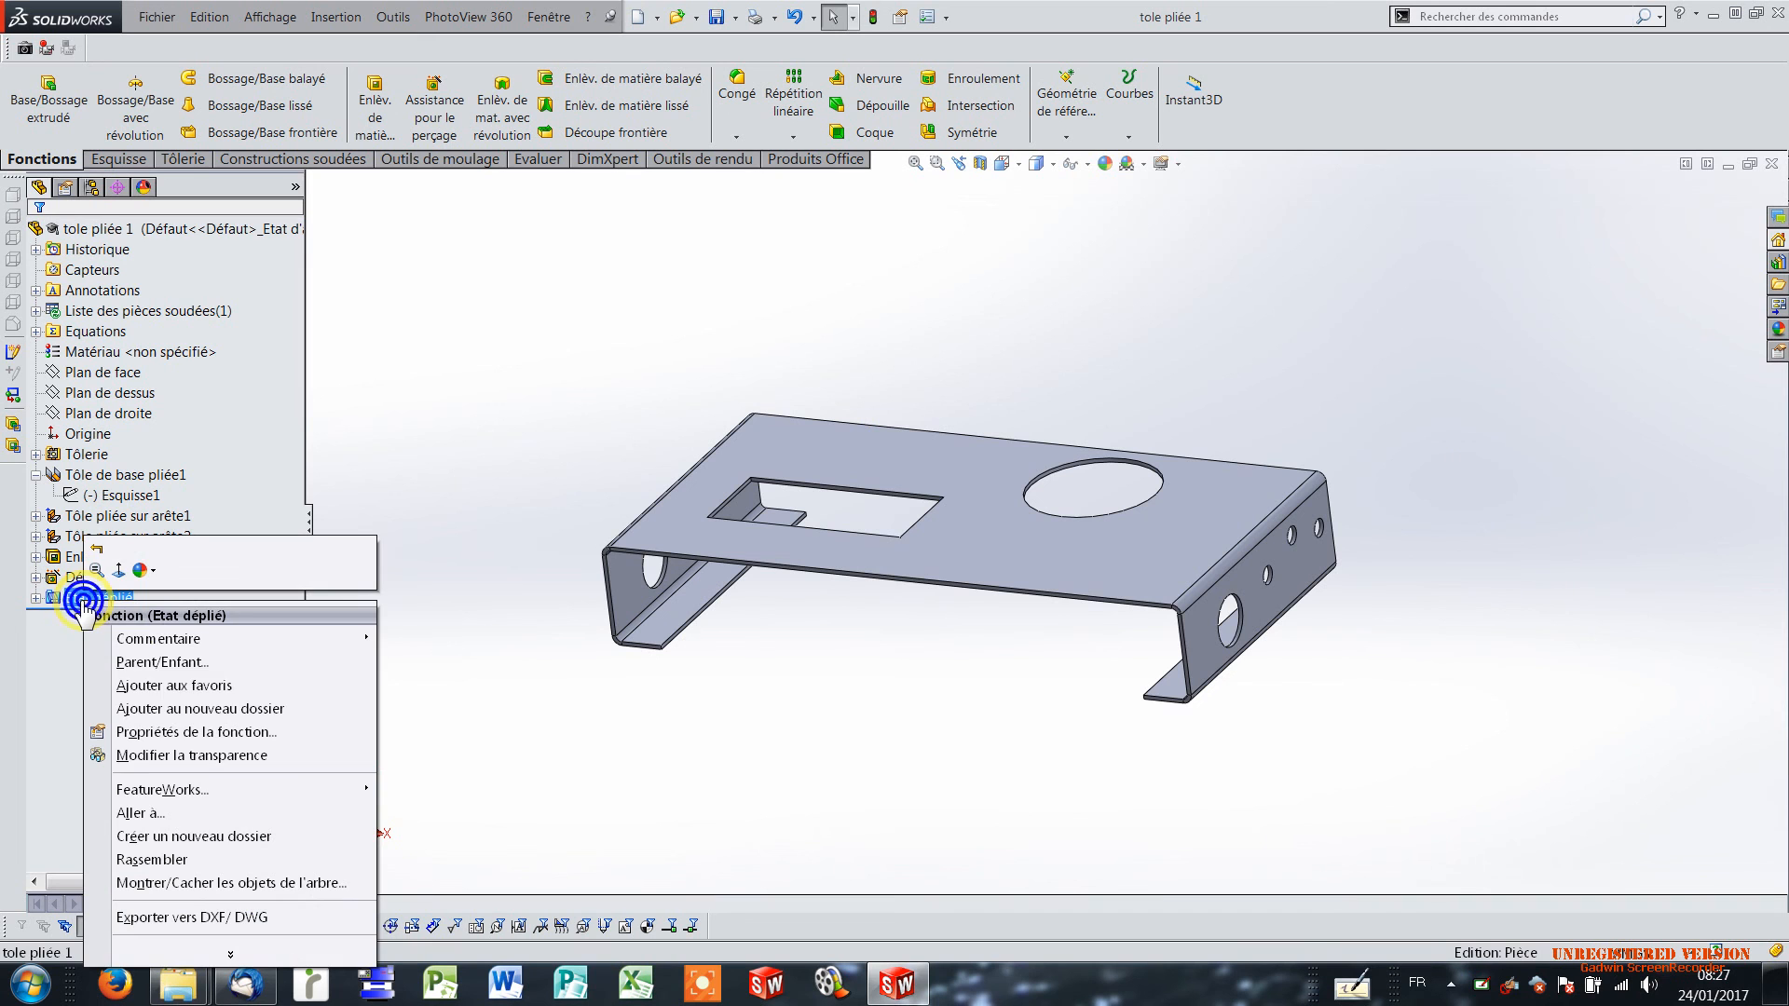
{"action": "left_click", "coordinate": [230, 919]}
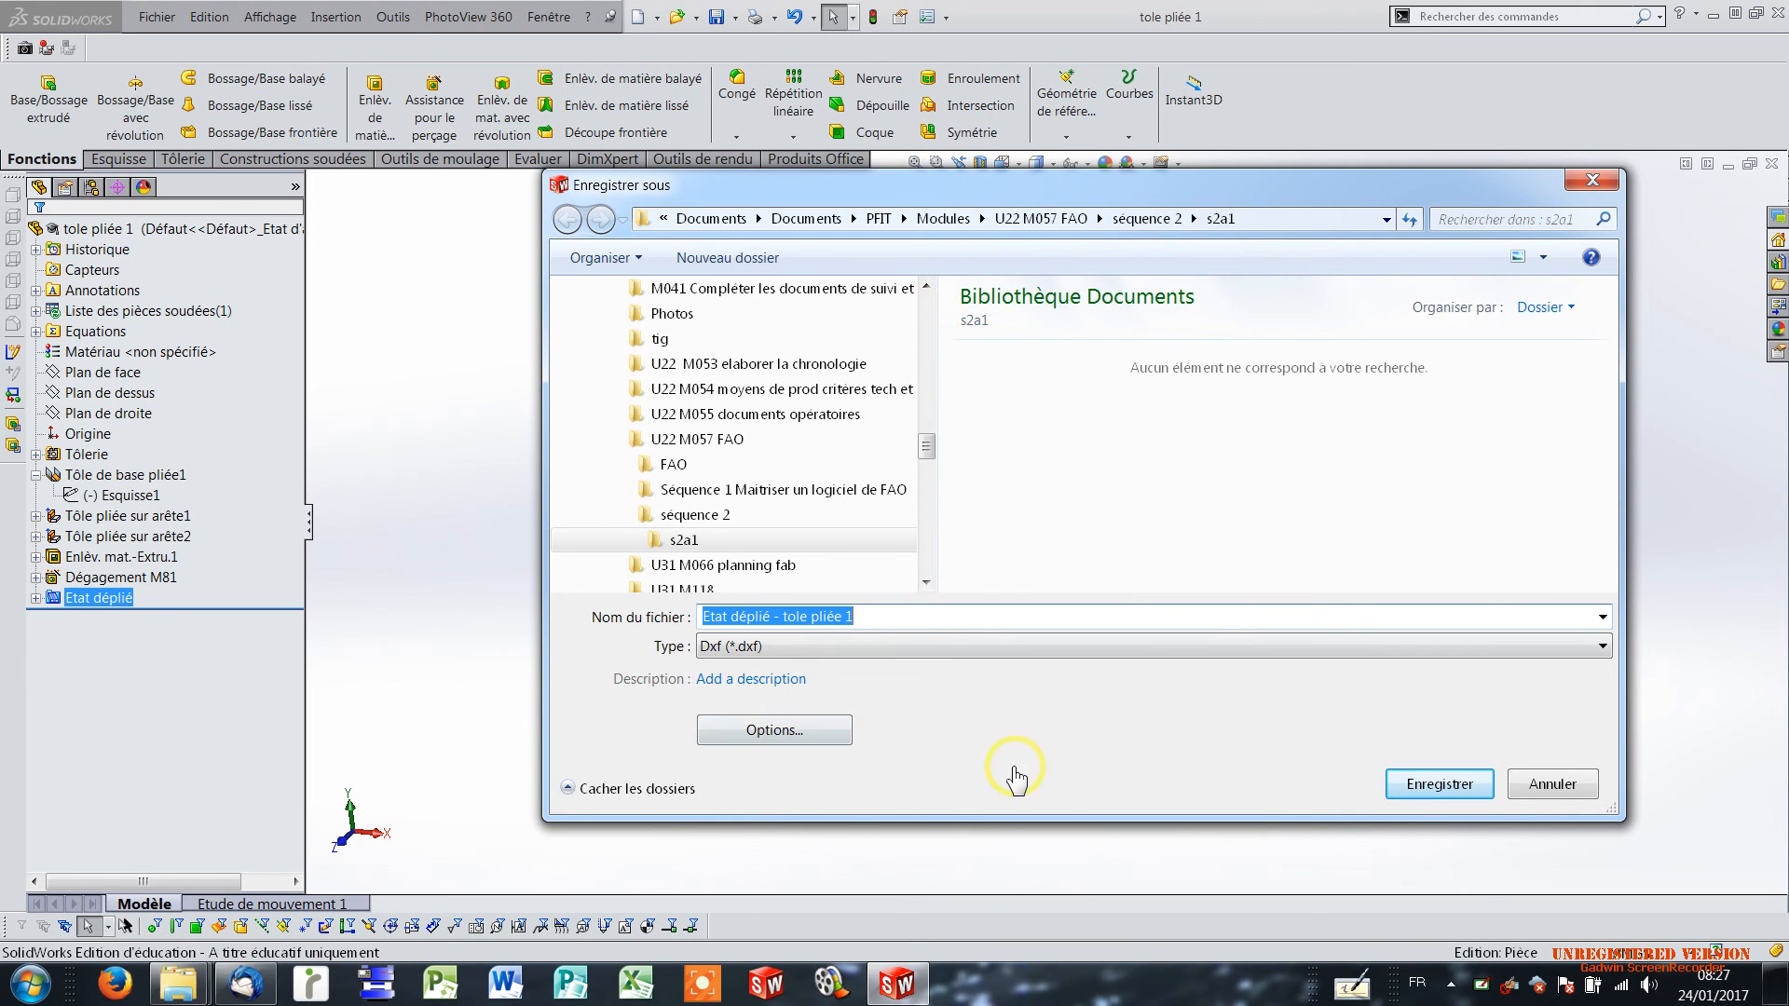
{"action": "left_click", "coordinate": [1437, 786]}
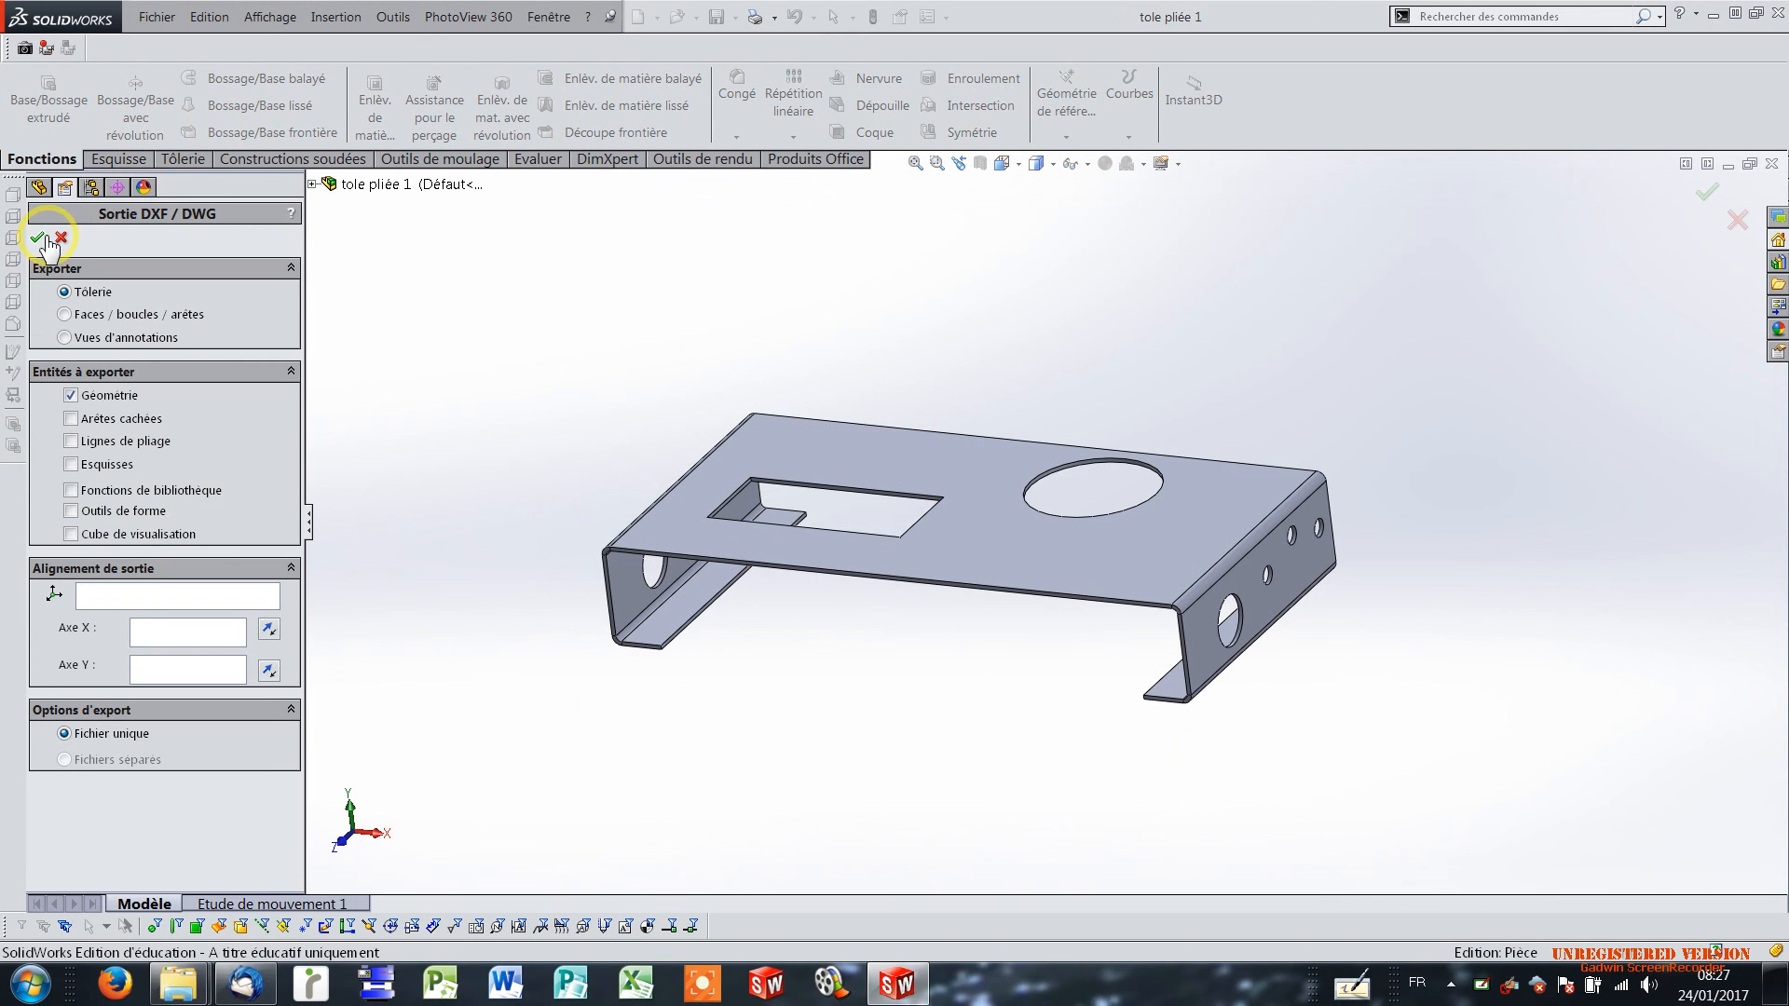
{"action": "left_click", "coordinate": [37, 238]}
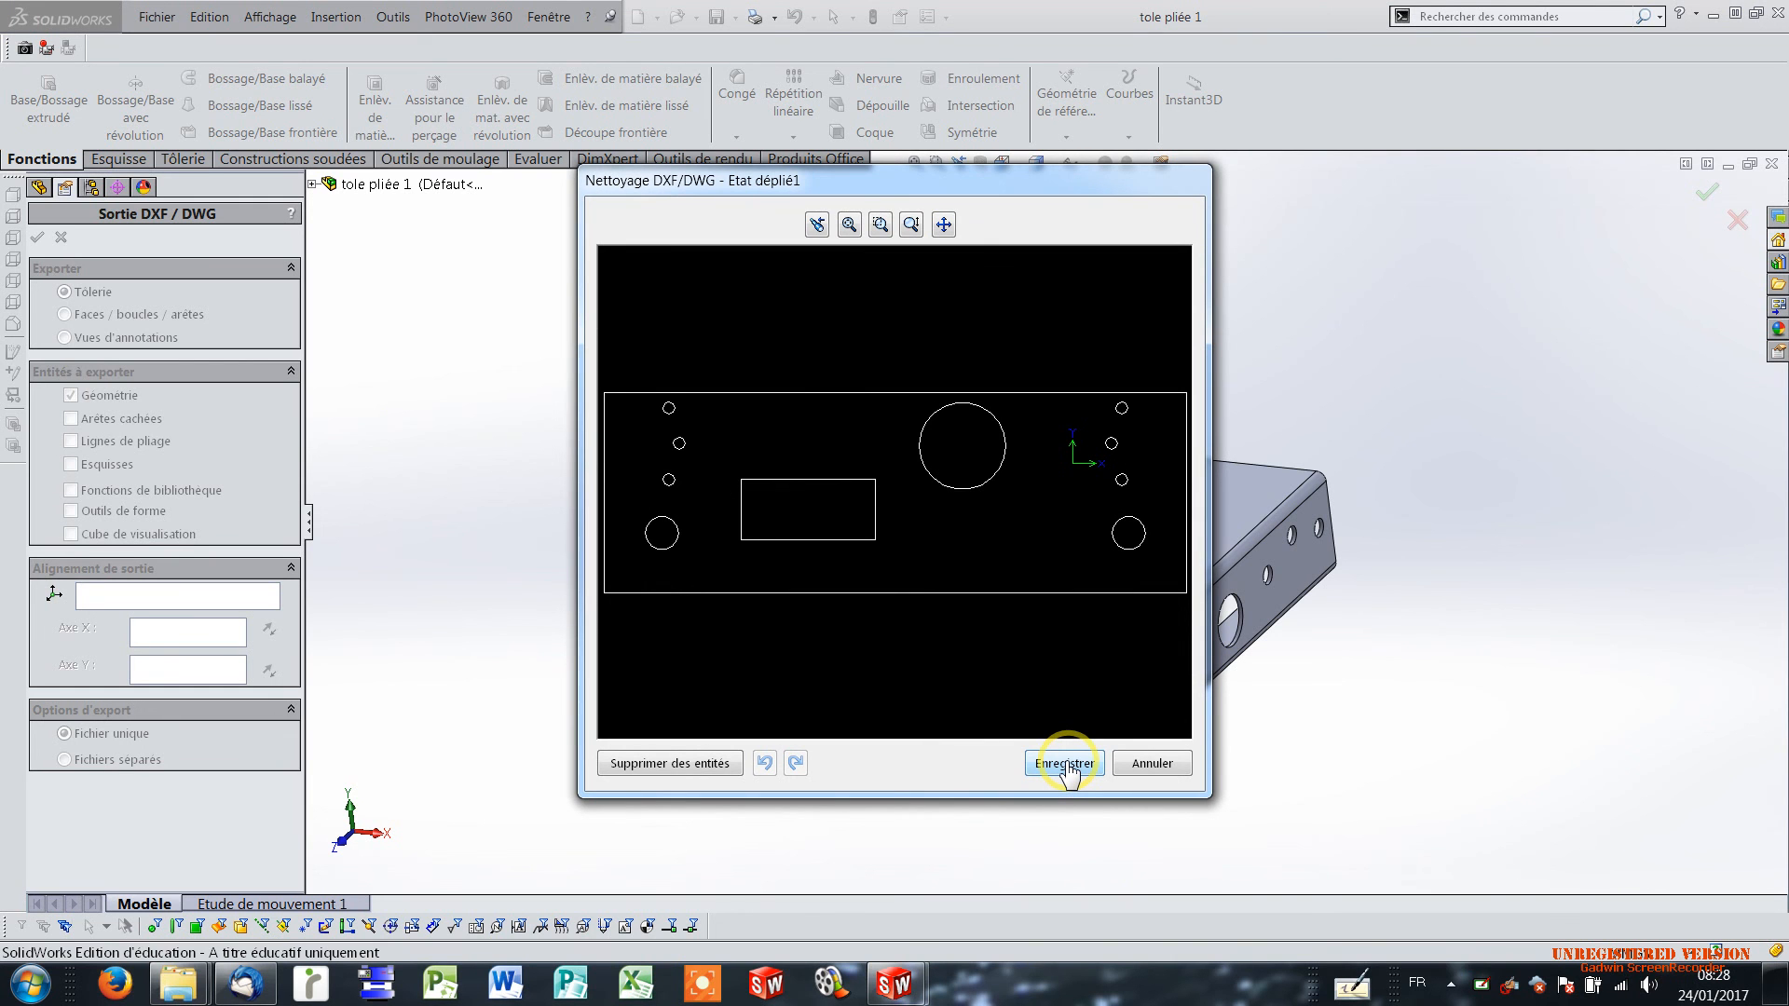
{"action": "left_click", "coordinate": [1066, 763]}
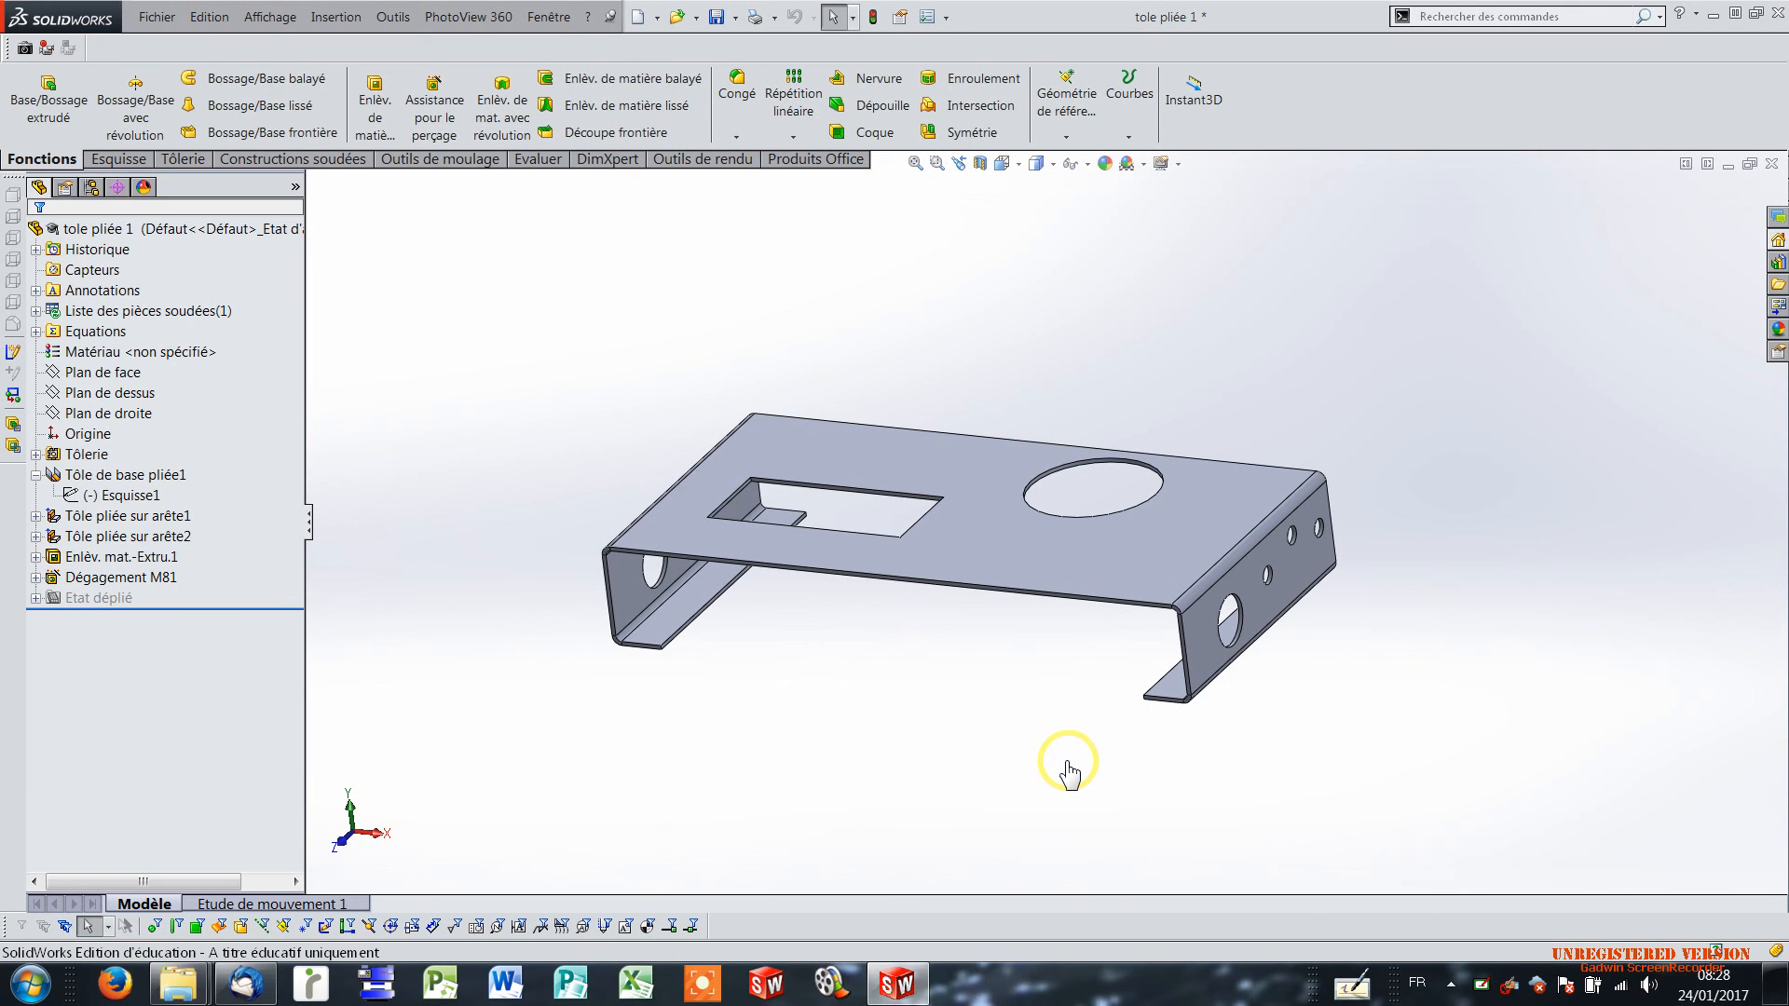